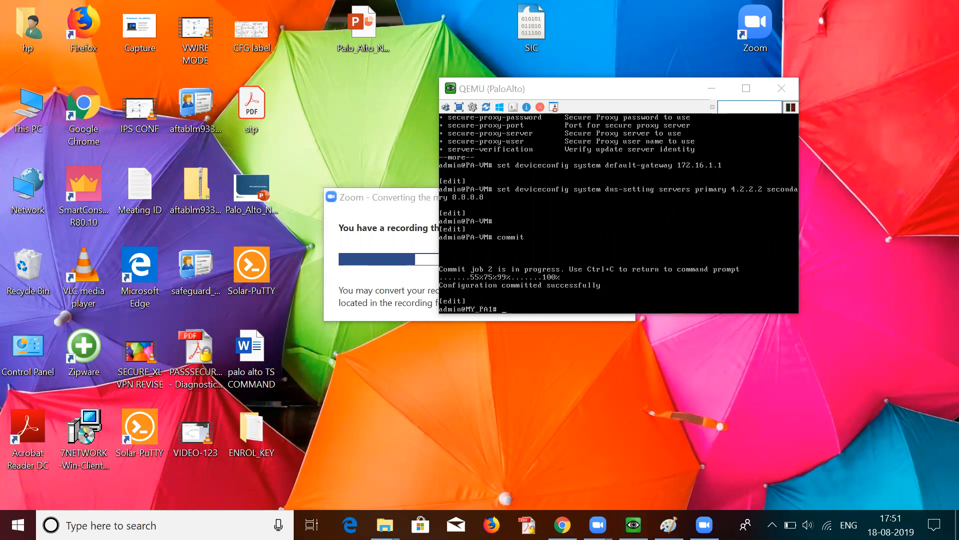
Move the QEMU console window aside and bring the PA-VM dashboard browser window forward.
left_click_drag(552, 88, 708, 75)
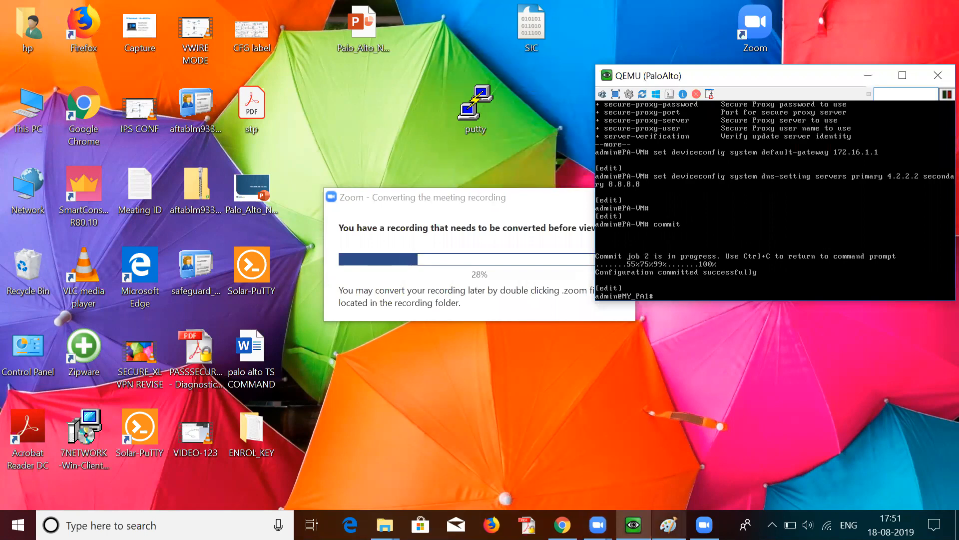
left_click(563, 525)
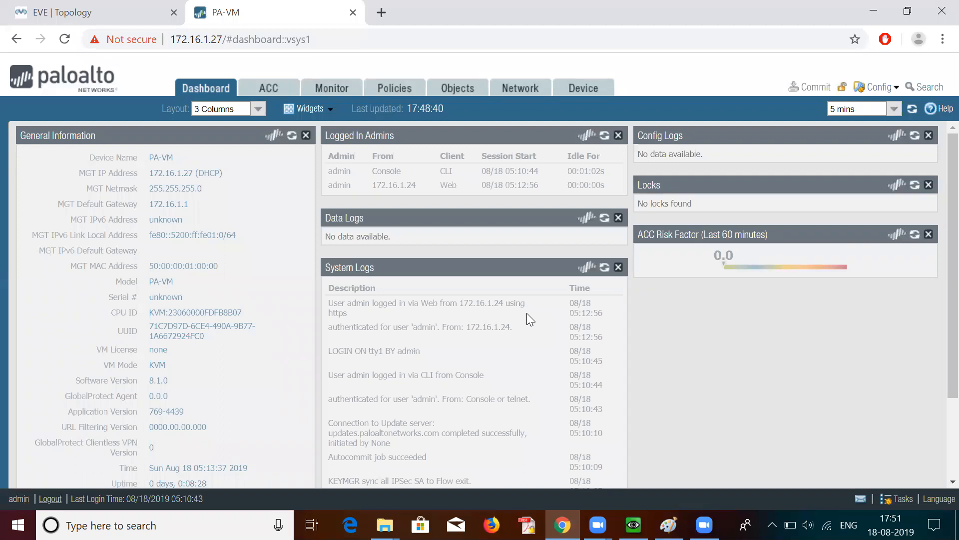
Switch between windows and close the PA-VM dashboard tab, leaving the EVE topology showing.
key("alt+Tab")
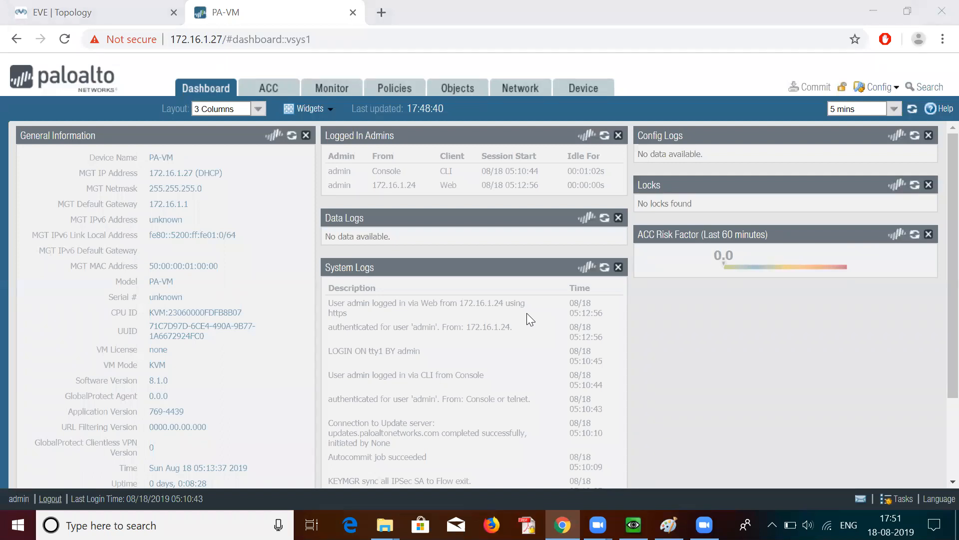
key("alt+Tab")
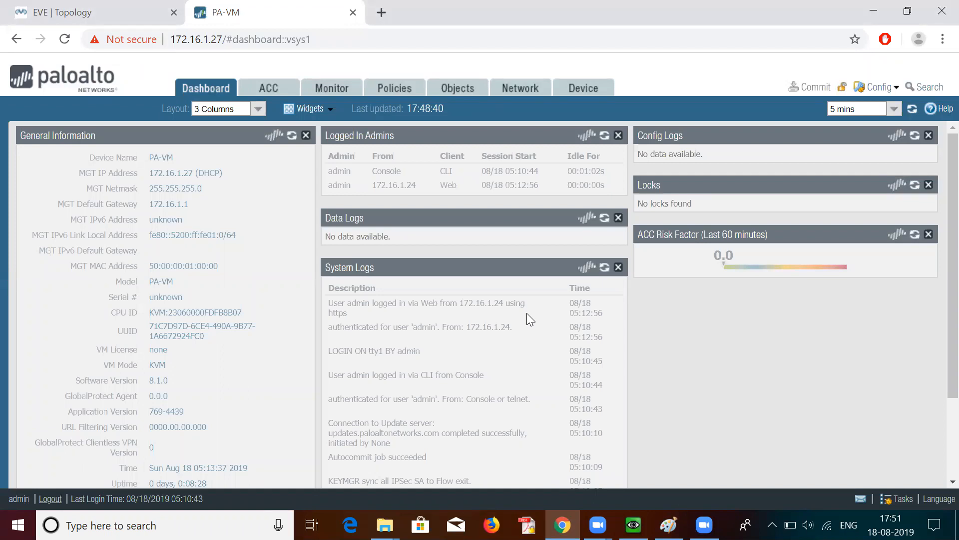
key("alt+Tab")
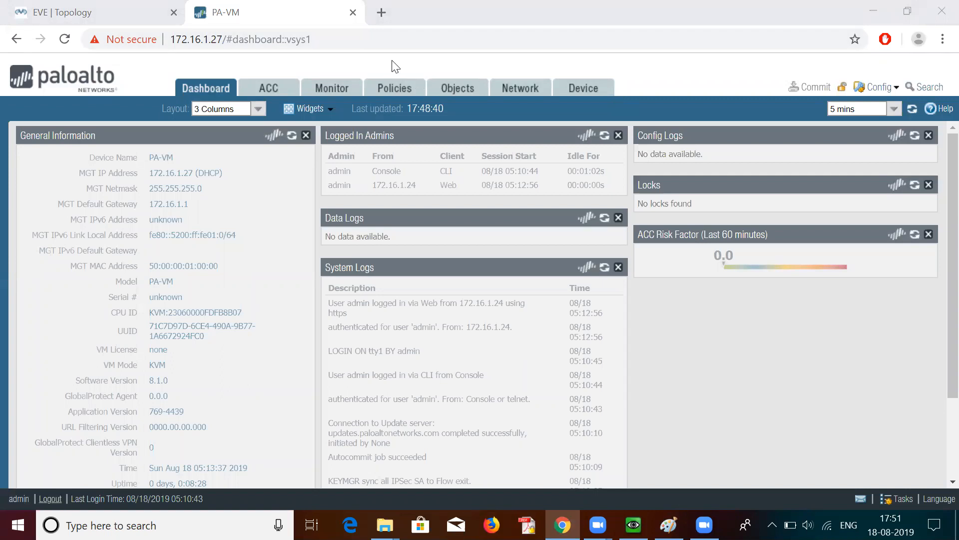
key("ctrl+w")
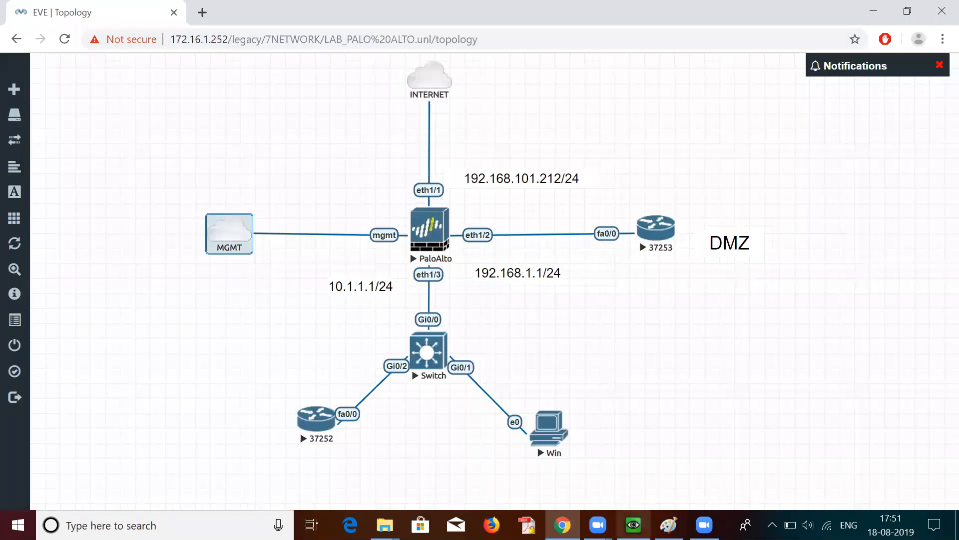
Exit configuration mode in the firewall console, then launch mspaint with a blank canvas.
key("alt+Tab")
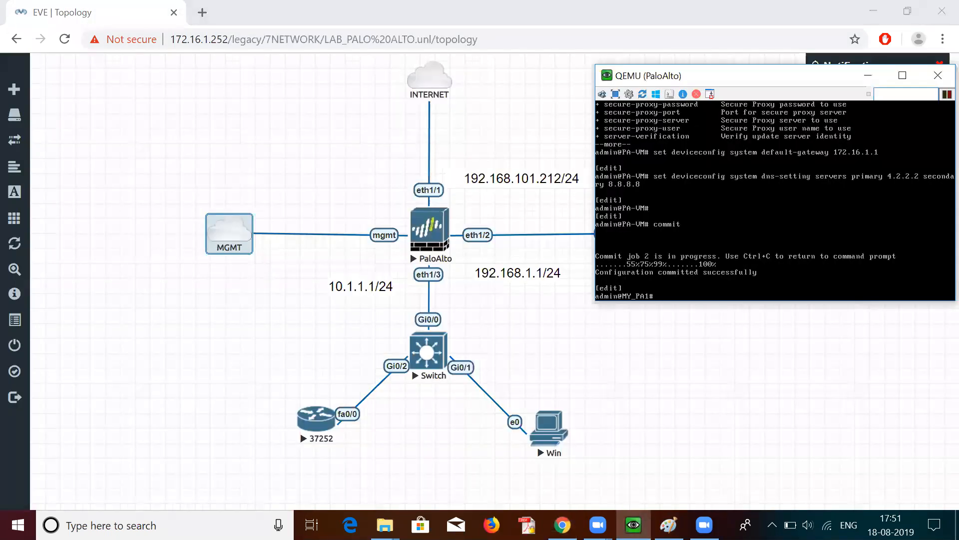
key("Return")
key("Return")
key("Return")
type("exit")
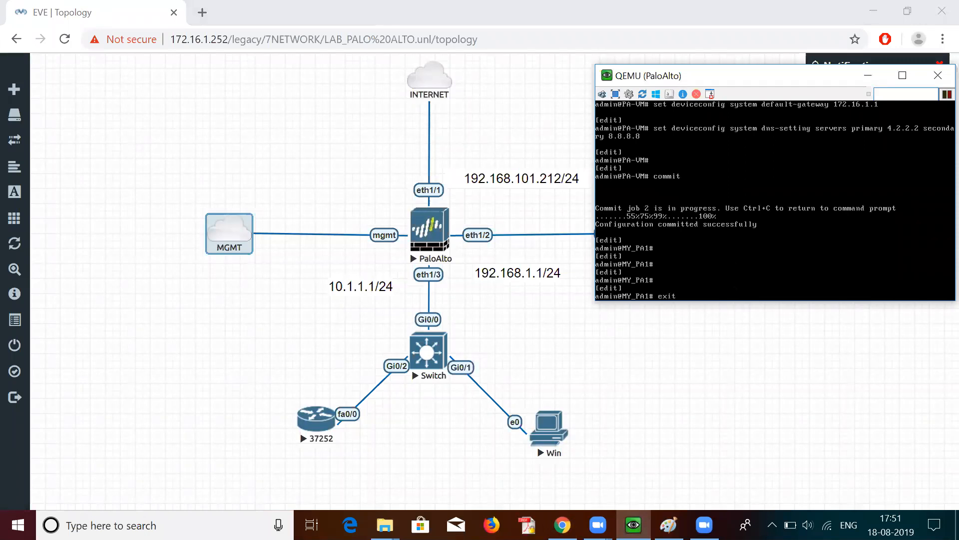
key("Return")
key("Return")
key("Return")
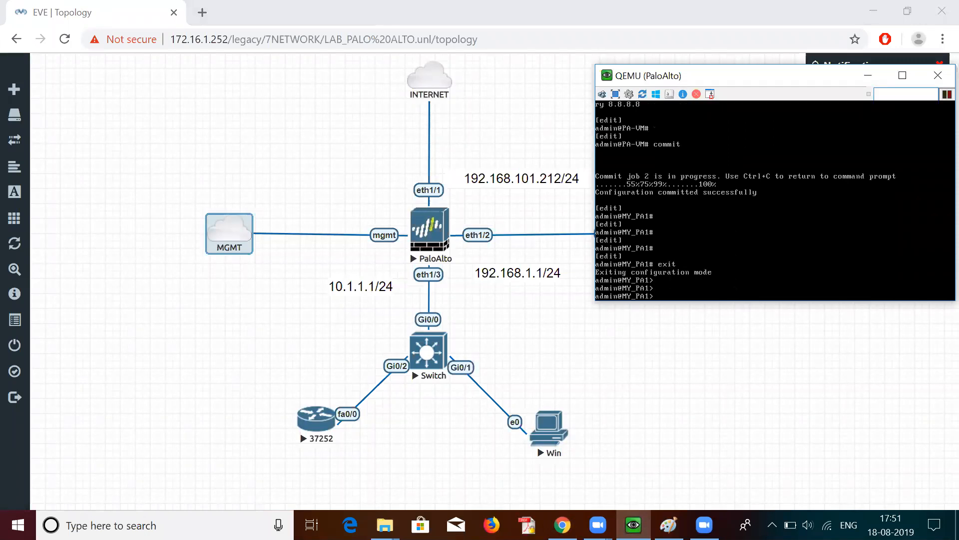
key("super+r")
key("Return")
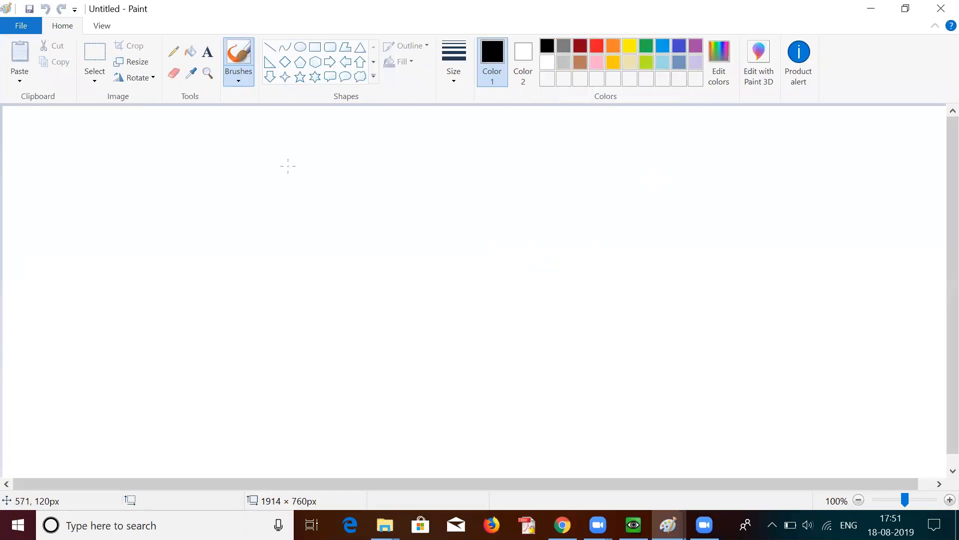
Sketch two asterisks with handwritten labels, looping around the second one.
left_click_drag(291, 176, 280, 206)
left_click_drag(271, 186, 297, 207)
left_click_drag(279, 201, 307, 187)
mouse_move(337, 259)
left_mouse_down()
mouse_move(327, 279)
mouse_move(348, 277)
left_mouse_up()
left_click_drag(326, 259, 340, 295)
left_click_drag(322, 283, 350, 270)
mouse_move(359, 160)
left_mouse_down()
mouse_move(345, 168)
mouse_move(367, 185)
left_mouse_up()
mouse_move(384, 164)
left_mouse_down()
mouse_move(427, 145)
mouse_move(436, 157)
mouse_move(451, 153)
left_mouse_up()
mouse_move(442, 125)
left_mouse_down()
mouse_move(474, 139)
mouse_move(502, 136)
left_mouse_up()
left_click_drag(379, 240, 388, 286)
mouse_move(378, 239)
left_mouse_down()
mouse_move(382, 260)
mouse_move(409, 269)
left_mouse_up()
mouse_move(408, 244)
left_mouse_down()
mouse_move(454, 230)
mouse_move(447, 245)
left_mouse_up()
left_click_drag(438, 268, 451, 264)
left_click_drag(446, 301, 455, 315)
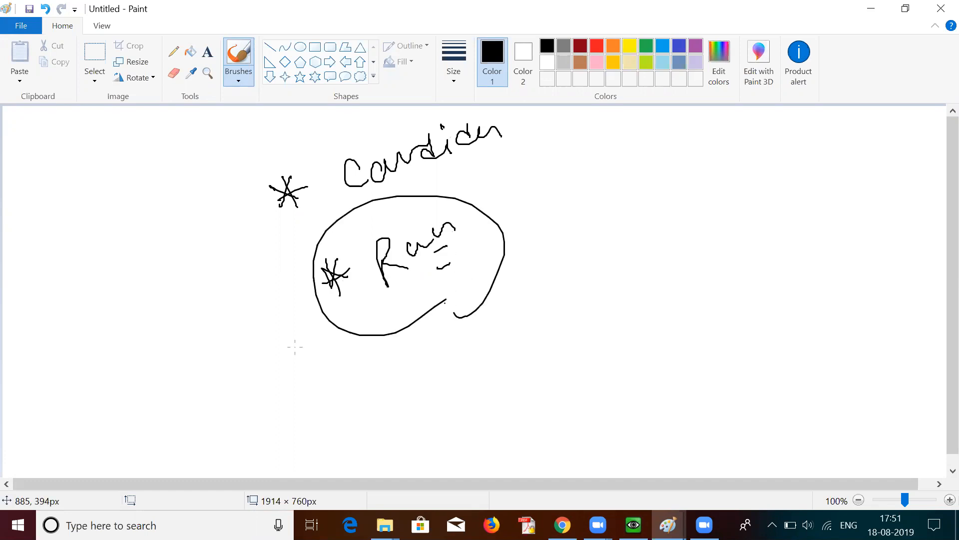
Draw two linked, labelled boxes on the left with ovals, a connecting curve and an arrow.
mouse_move(95, 204)
left_mouse_down()
mouse_move(114, 250)
mouse_move(133, 231)
left_mouse_up()
mouse_move(71, 297)
left_mouse_down()
mouse_move(101, 358)
mouse_move(249, 287)
left_mouse_up()
left_click_drag(95, 358, 245, 284)
mouse_move(134, 286)
left_mouse_down()
mouse_move(125, 294)
mouse_move(185, 287)
left_mouse_up()
left_click_drag(171, 319, 197, 303)
left_click_drag(230, 448, 188, 322)
left_click_drag(165, 423, 181, 448)
left_click_drag(172, 427, 278, 426)
left_click_drag(170, 458, 268, 421)
mouse_move(243, 280)
left_mouse_down()
mouse_move(173, 242)
mouse_move(148, 260)
left_mouse_up()
mouse_move(136, 364)
left_mouse_down()
mouse_move(127, 382)
mouse_move(158, 381)
left_mouse_up()
mouse_move(216, 346)
left_mouse_down()
mouse_move(106, 437)
mouse_move(172, 350)
left_mouse_up()
mouse_move(218, 288)
left_mouse_down()
mouse_move(258, 328)
mouse_move(294, 327)
mouse_move(424, 369)
left_mouse_up()
left_click_drag(405, 354, 418, 388)
Add an arch shape at the right, then close Paint without saving.
mouse_move(508, 357)
left_mouse_down()
mouse_move(533, 433)
mouse_move(649, 448)
mouse_move(543, 462)
left_mouse_up()
left_click_drag(549, 391, 600, 371)
left_click_drag(567, 415, 599, 408)
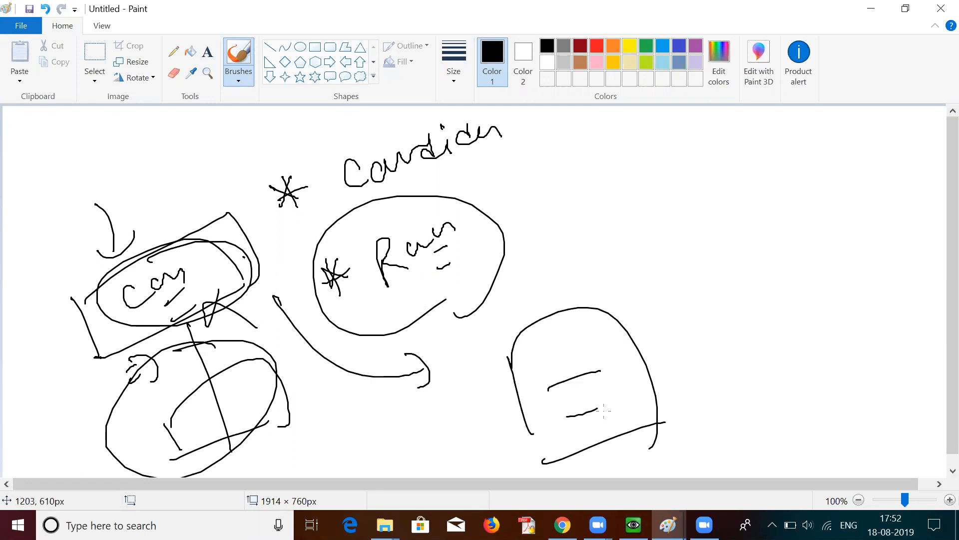
left_click(941, 9)
left_click(506, 264)
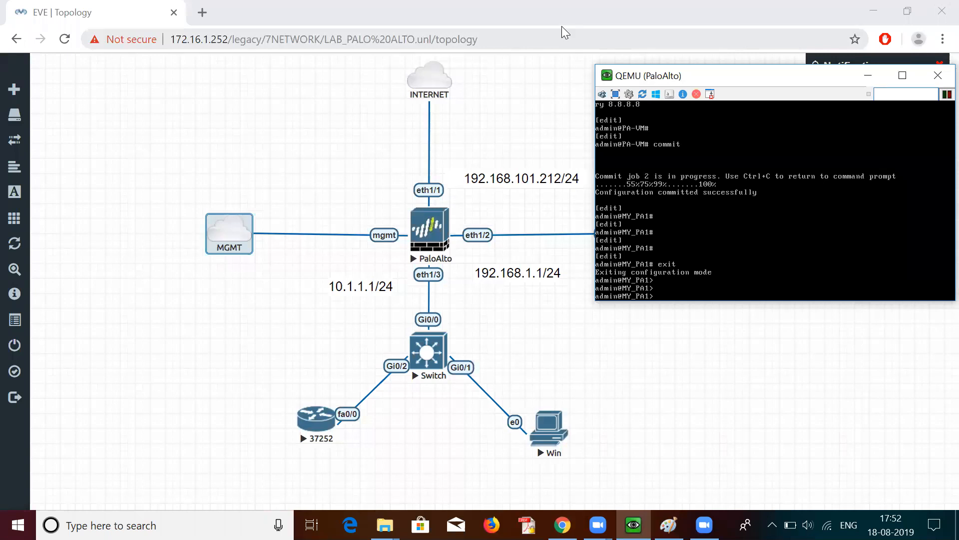
Run 'show interface management' in the firewall console to review management interface details.
left_click_drag(744, 75, 686, 83)
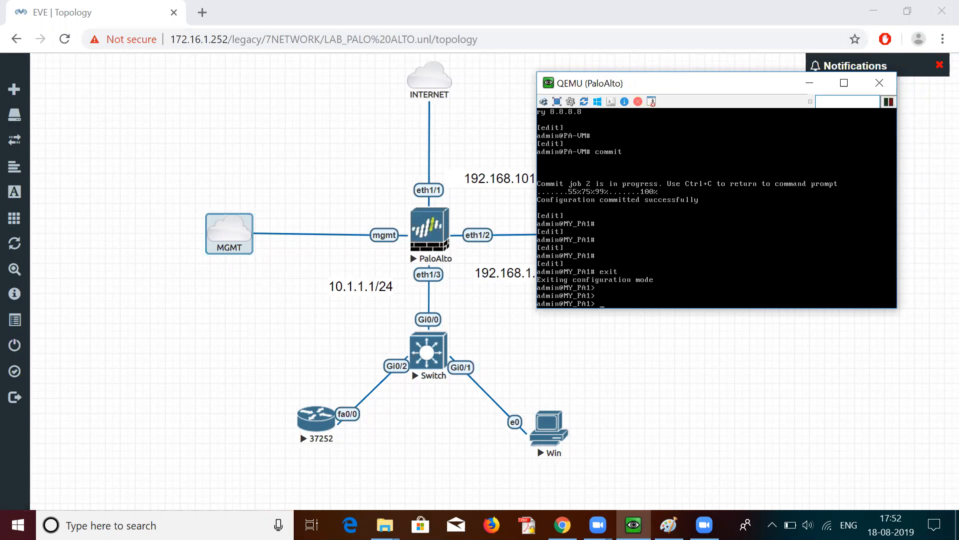
type("show interface management")
key("Return")
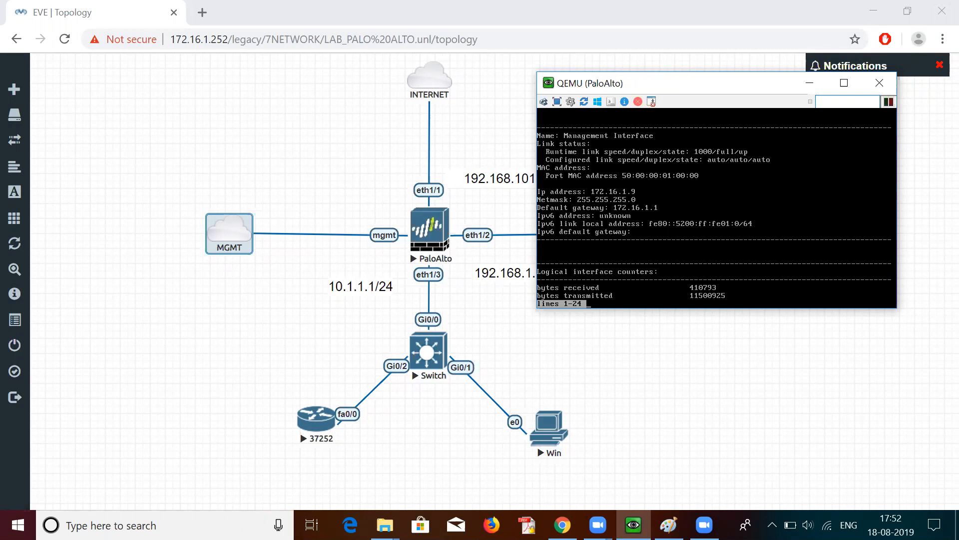
key("Return")
key("Return")
key("Return")
key("q")
key("Return")
key("Return")
key("Return")
Run 'show system info' showing management IP 172.16.1.9, then minimize the console.
type("show system info")
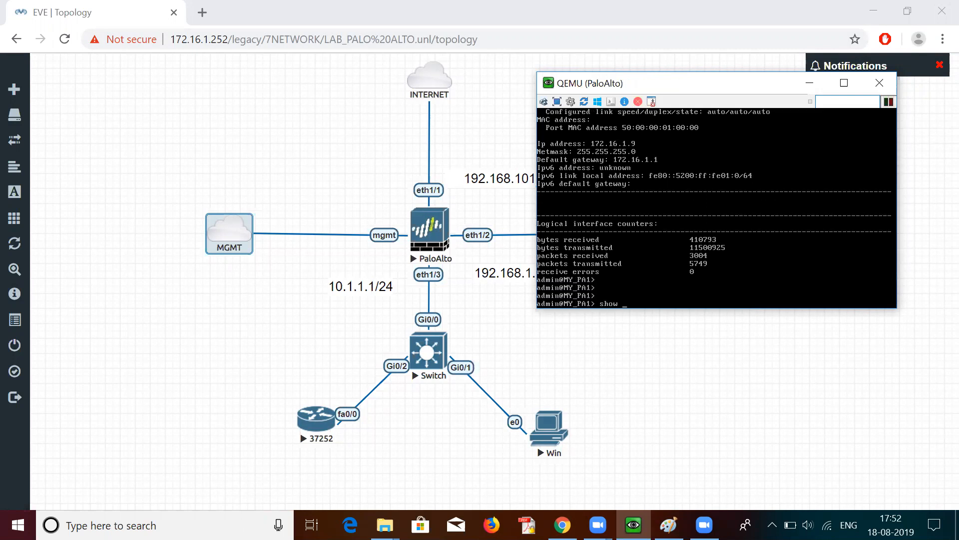
key("Return")
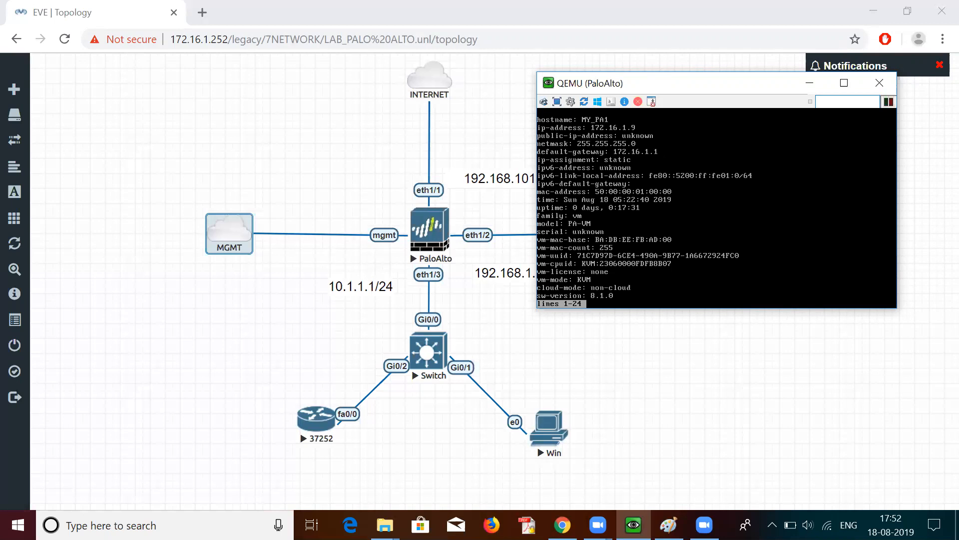
key("Return")
key("Return")
key("Return")
key("Return")
key("Return")
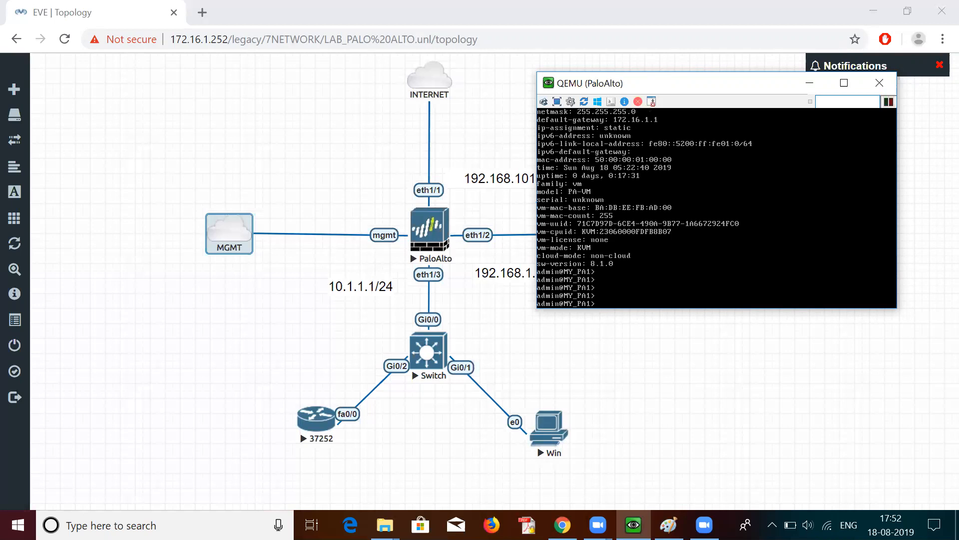
left_click(815, 81)
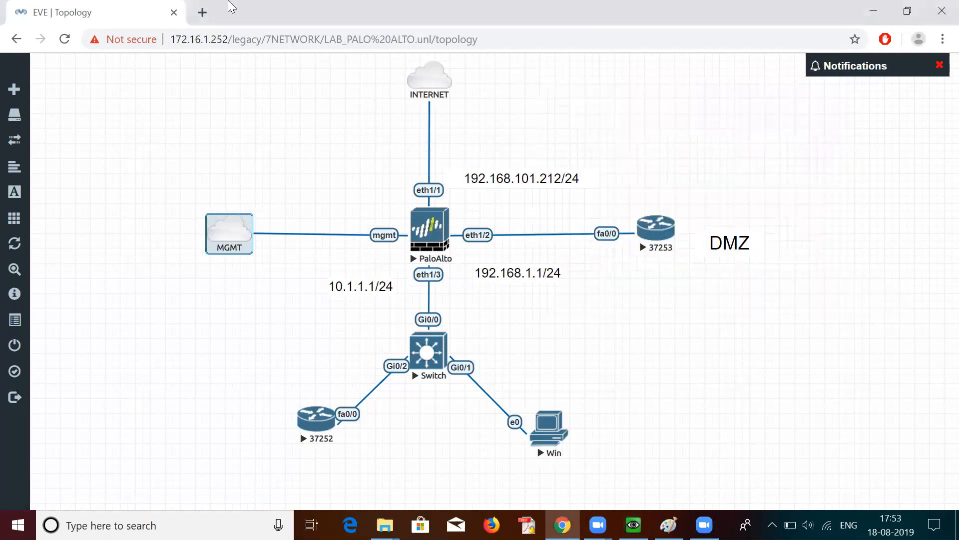
left_click(204, 13)
type("htt")
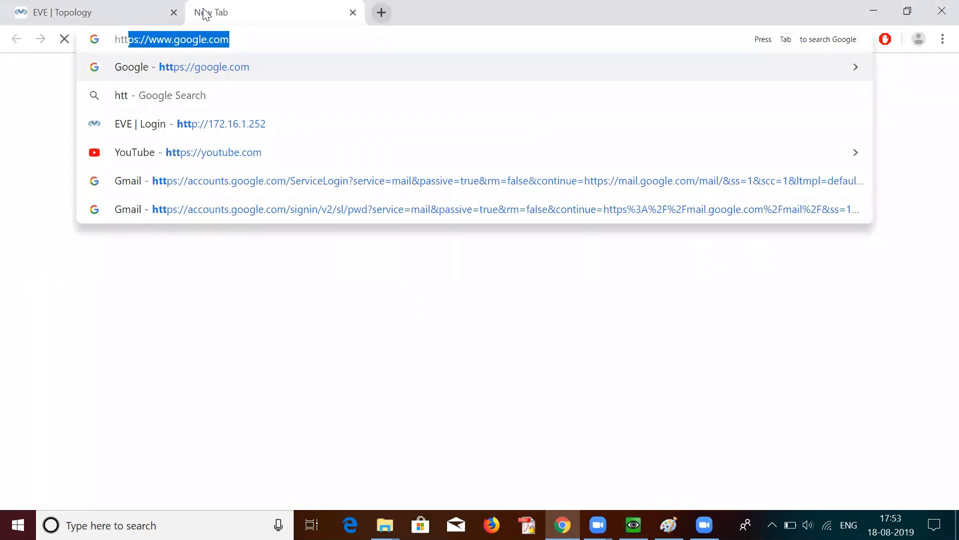
key("End")
key("BackSpace")
key("BackSpace")
key("BackSpace")
key("BackSpace")
key("BackSpace")
key("BackSpace")
key("BackSpace")
key("BackSpace")
key("BackSpace")
key("BackSpace")
key("BackSpace")
key("BackSpace")
key("BackSpace")
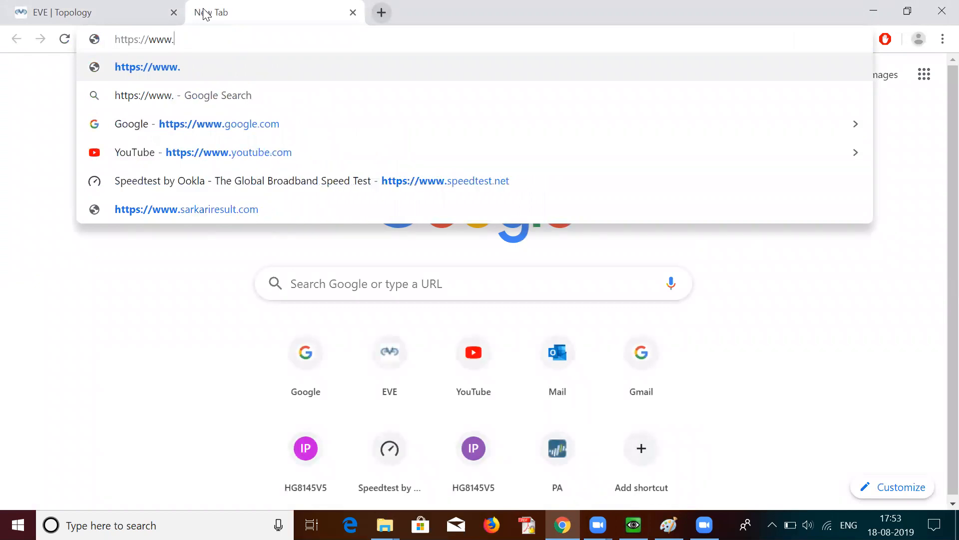
key("BackSpace")
type("172")
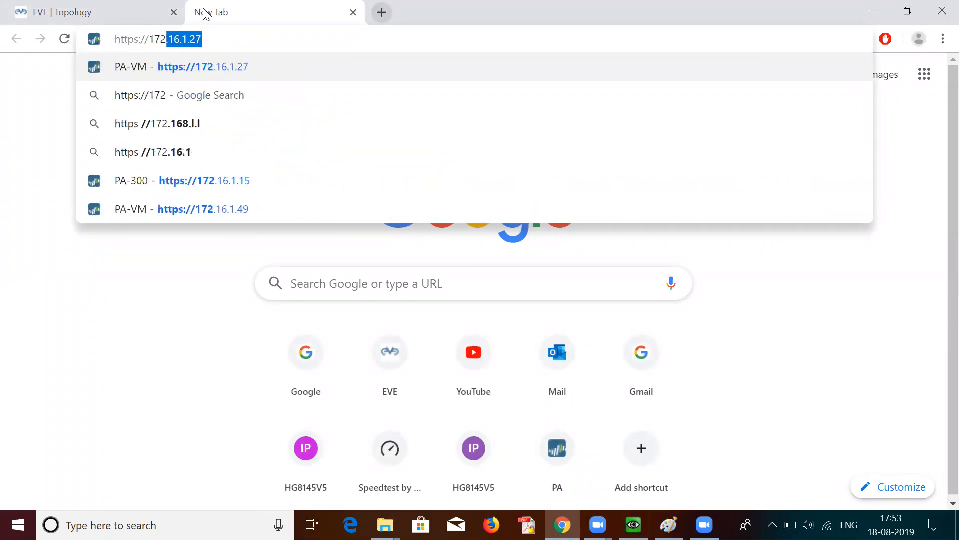
type(".16.1.2")
key("BackSpace")
type("9")
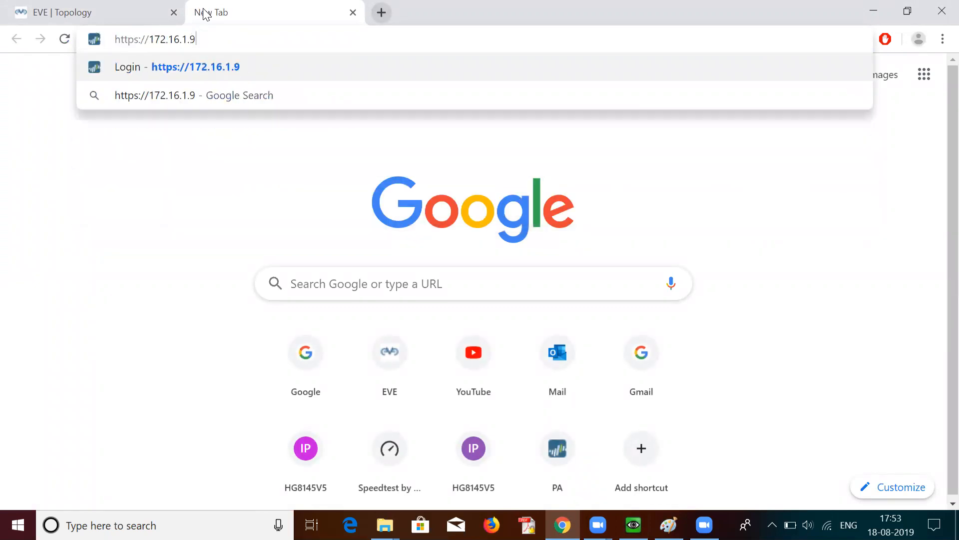
key("Return")
left_click(300, 415)
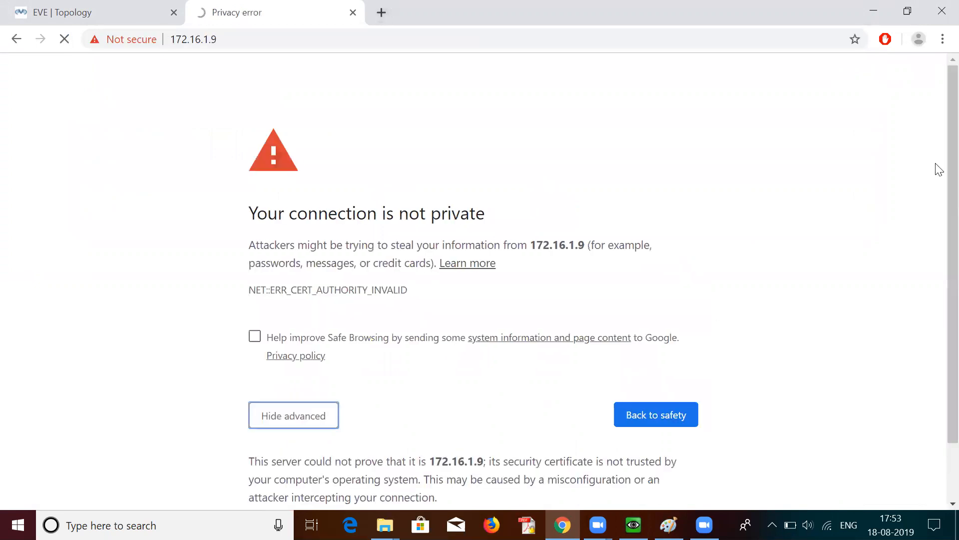
scroll(938, 308, "down", 2)
Proceed past the certificate warning, log in with the administrator username and password, and dismiss the default-credentials alert.
left_click(287, 464)
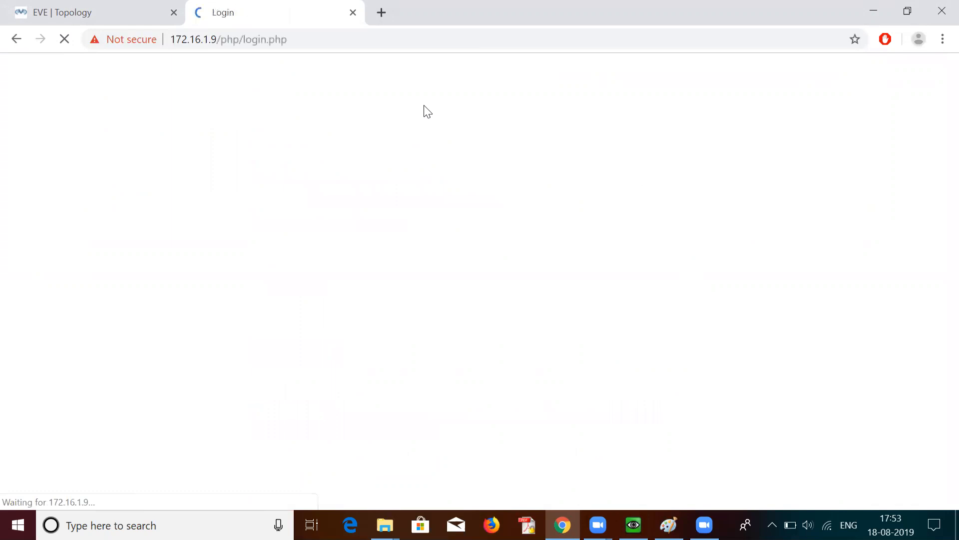
type("admin")
key("Tab")
type("admin")
key("Return")
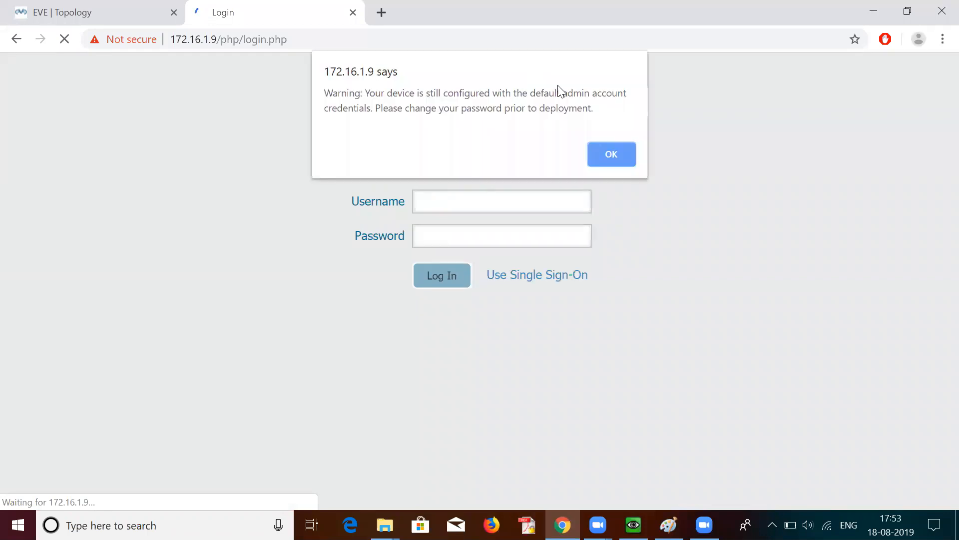
left_click(616, 153)
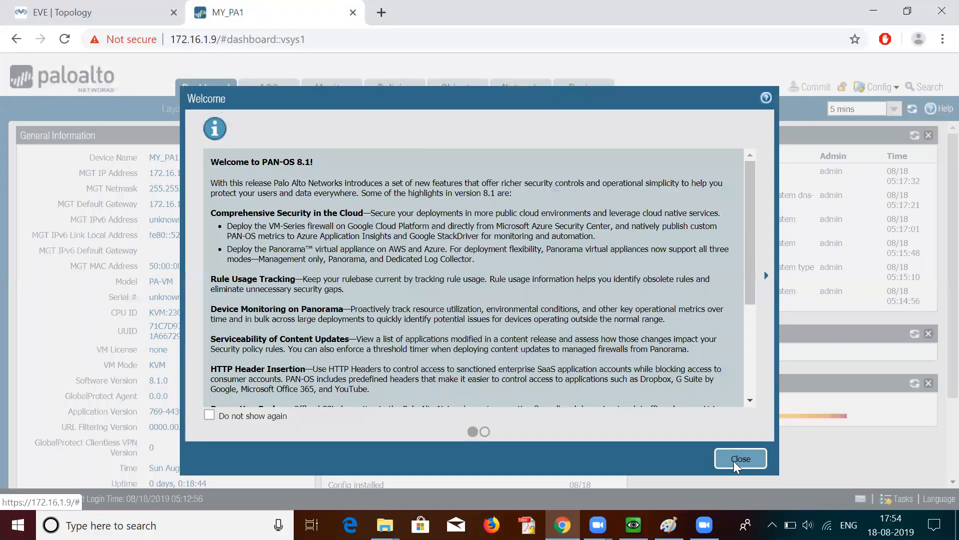
Close the Welcome dialog and highlight the Data Plane CPU reading on the Dashboard.
left_click(734, 460)
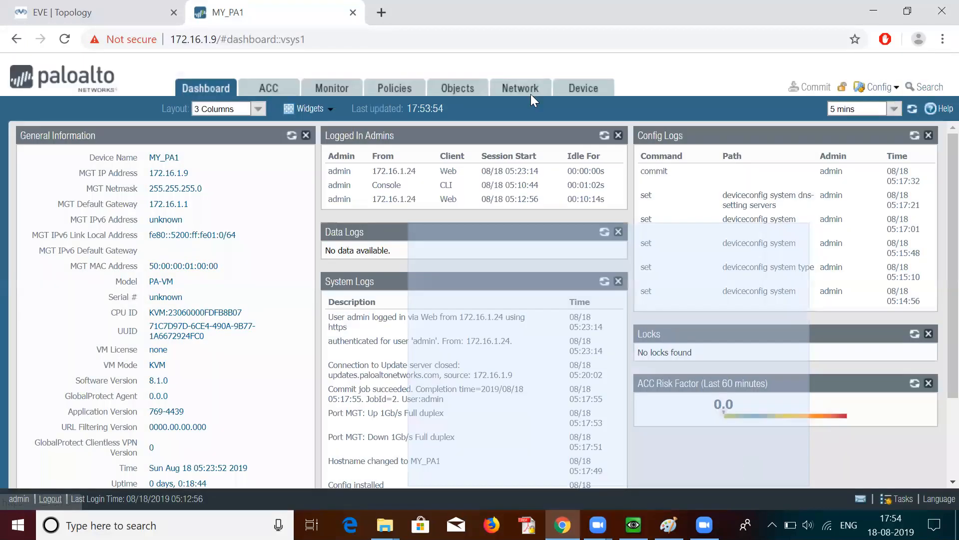
left_click(526, 92)
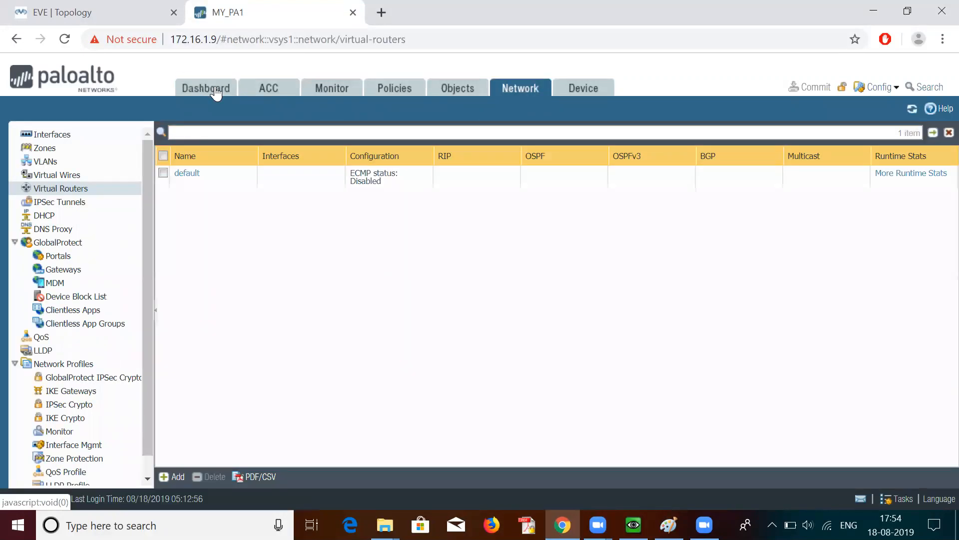
left_click(216, 93)
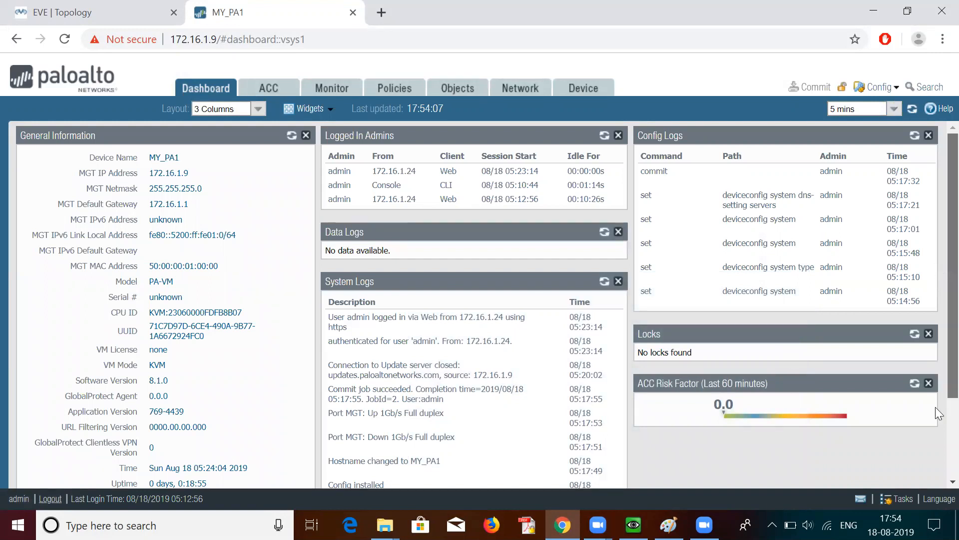
scroll(237, 451, "down", 3)
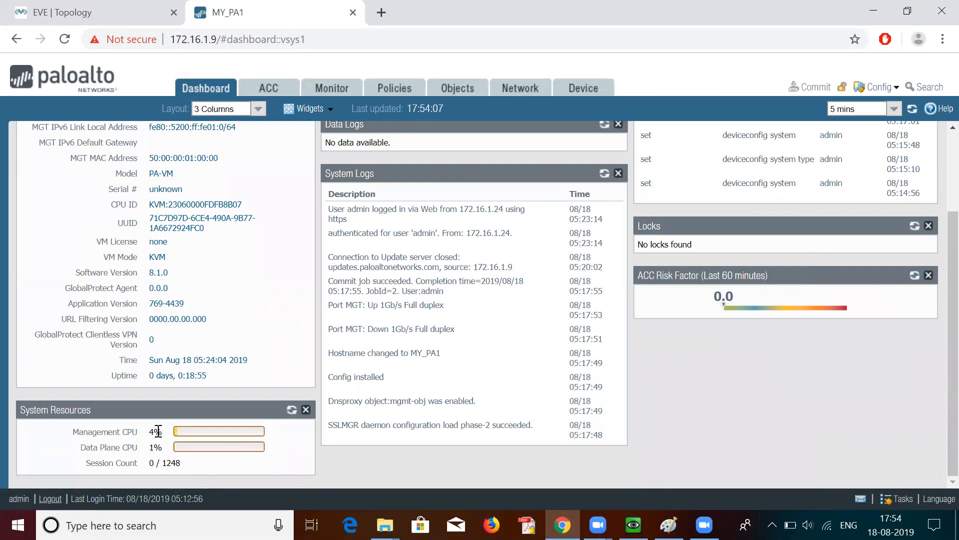
left_click_drag(88, 448, 164, 449)
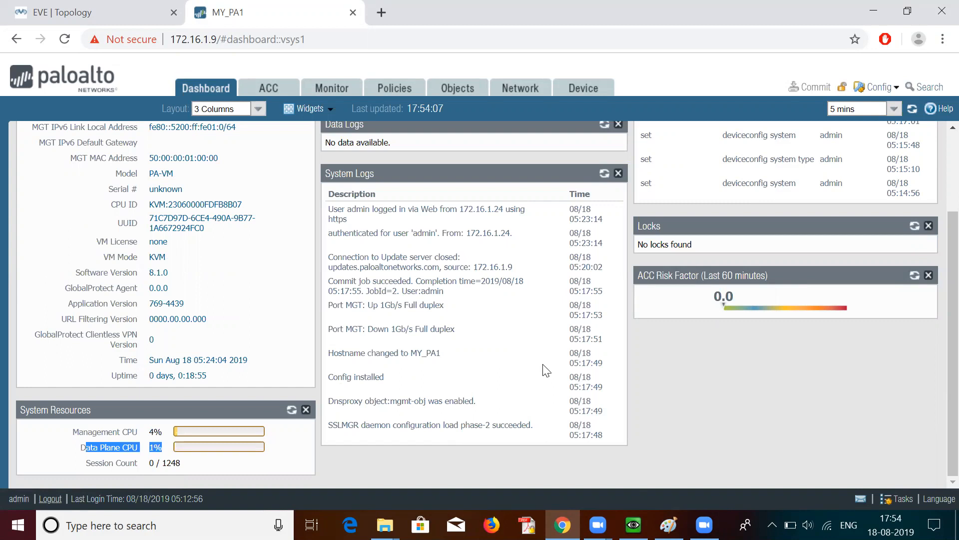
scroll(935, 288, "up", 3)
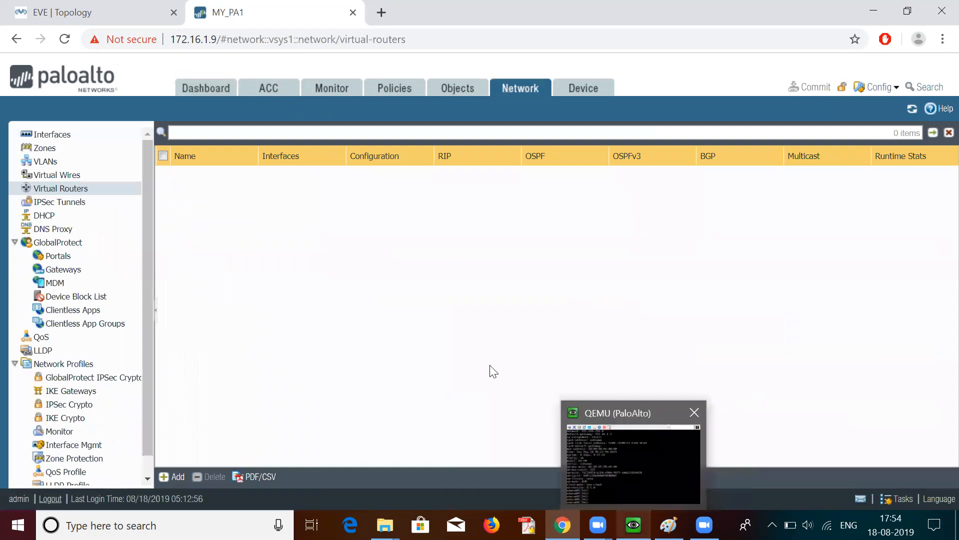
Bring up the firewall CLI console, maximize and restore it, then return to the web dashboard.
left_click(634, 525)
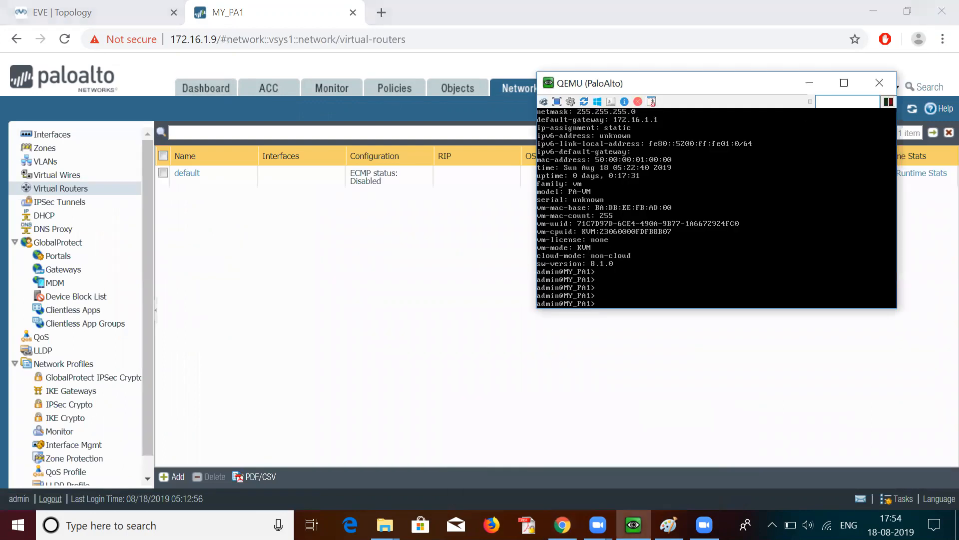
left_click(844, 83)
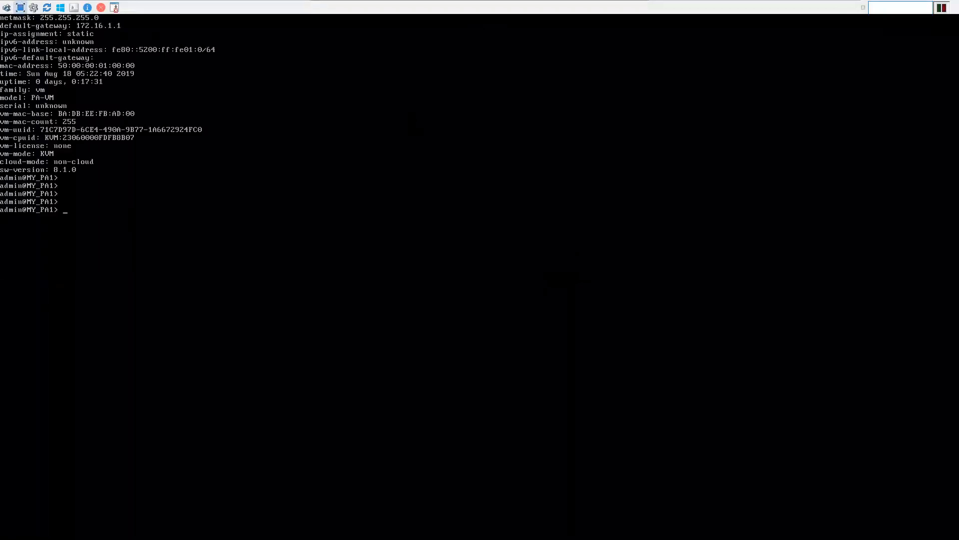
left_click(20, 7)
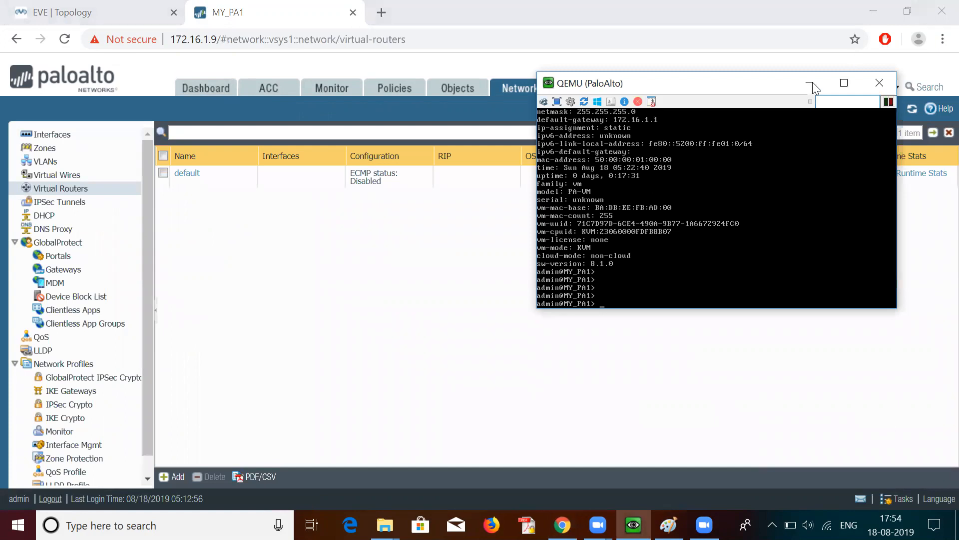
left_click(212, 92)
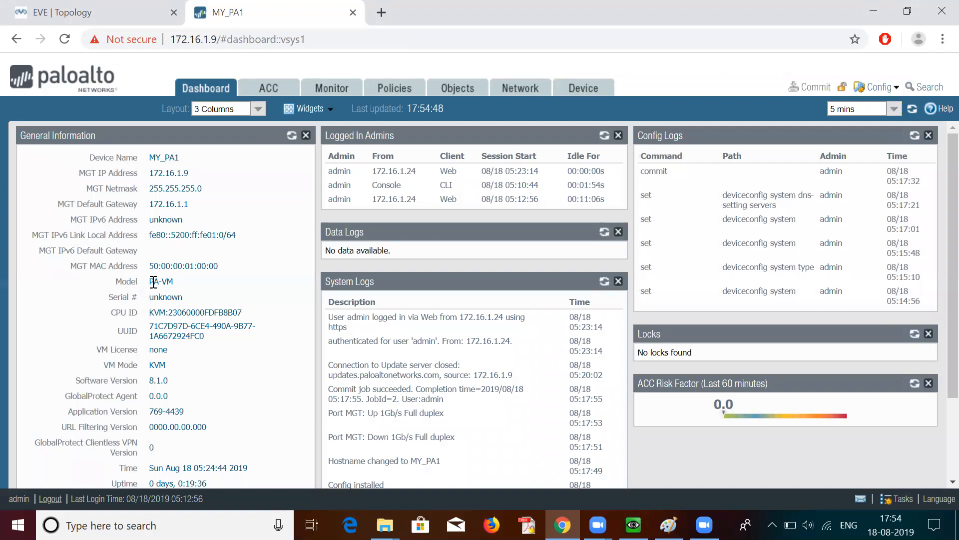
Highlight the Model PA-VM, CPU ID, UUID and IPv6 link-local values in General Information.
left_click_drag(180, 283, 150, 283)
left_click_drag(203, 312, 149, 326)
left_click_drag(149, 326, 205, 336)
left_click_drag(149, 220, 236, 235)
Highlight the Software 8.1.0, GlobalProtect Agent and URL Filtering versions, then open the Device tab.
scroll(399, 348, "down", 2)
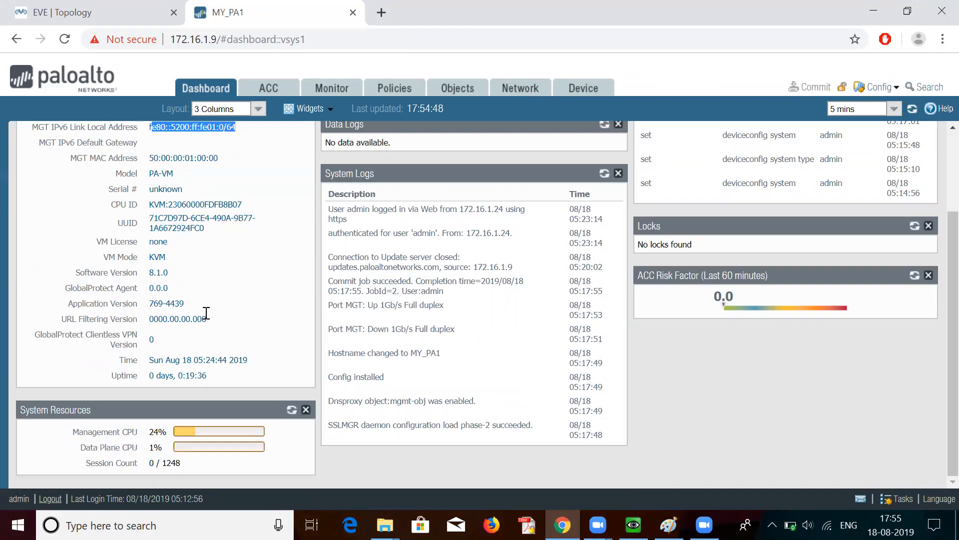
triple_click(164, 289)
double_click(158, 272)
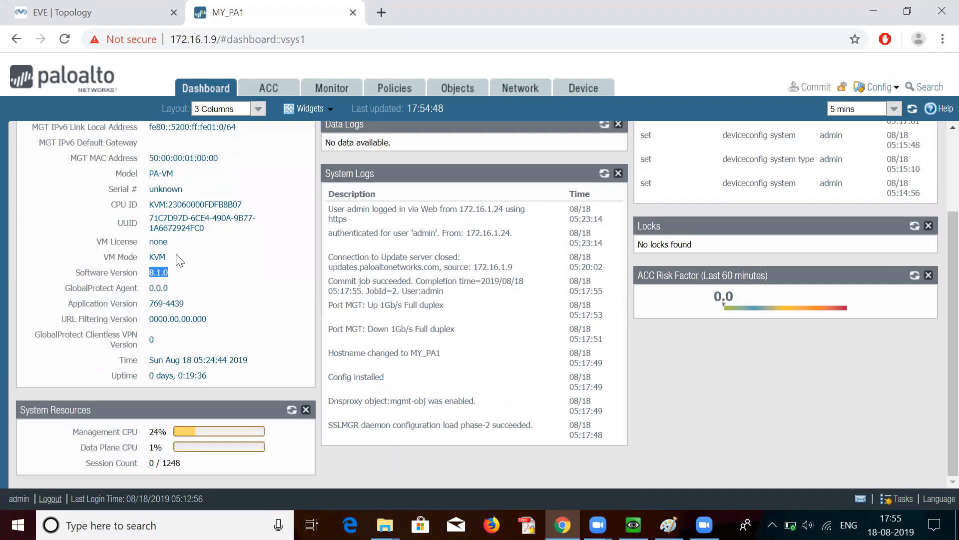
left_click(232, 313)
double_click(237, 324)
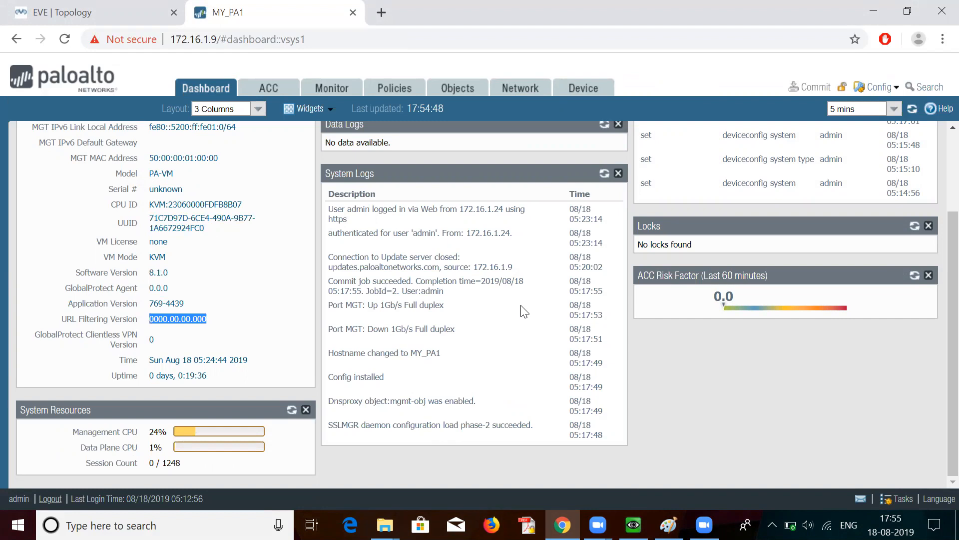
scroll(308, 120, "up", 2)
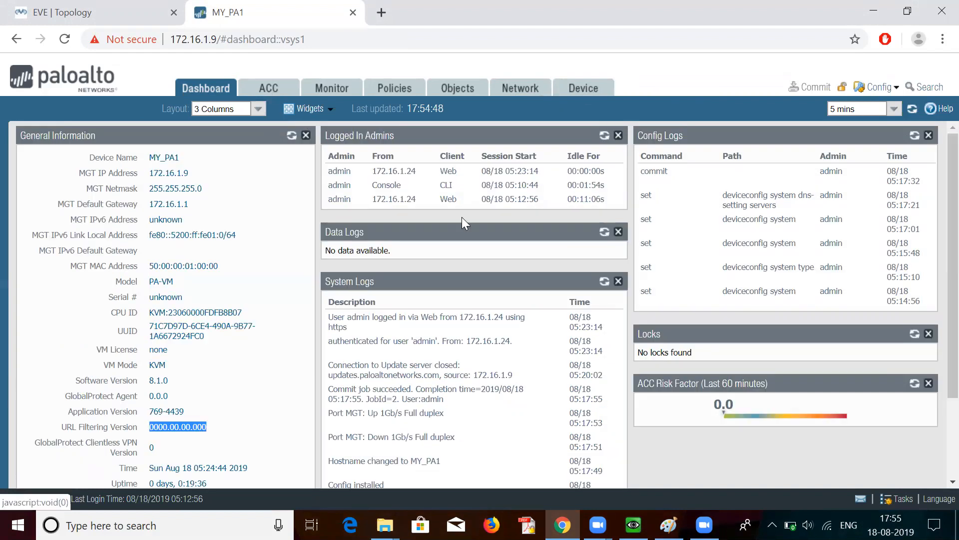
left_click(598, 87)
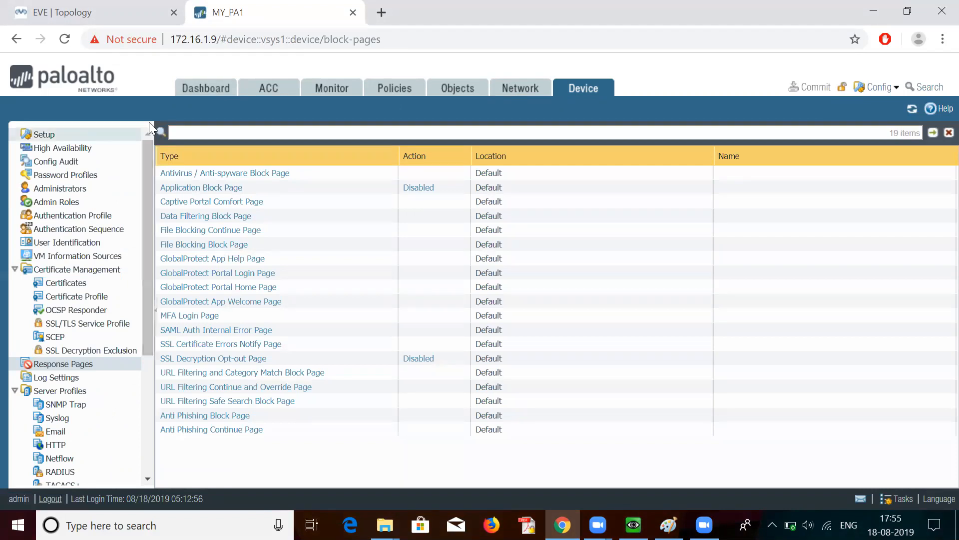
Open Device Setup and review its Management and Operations settings.
left_click(53, 136)
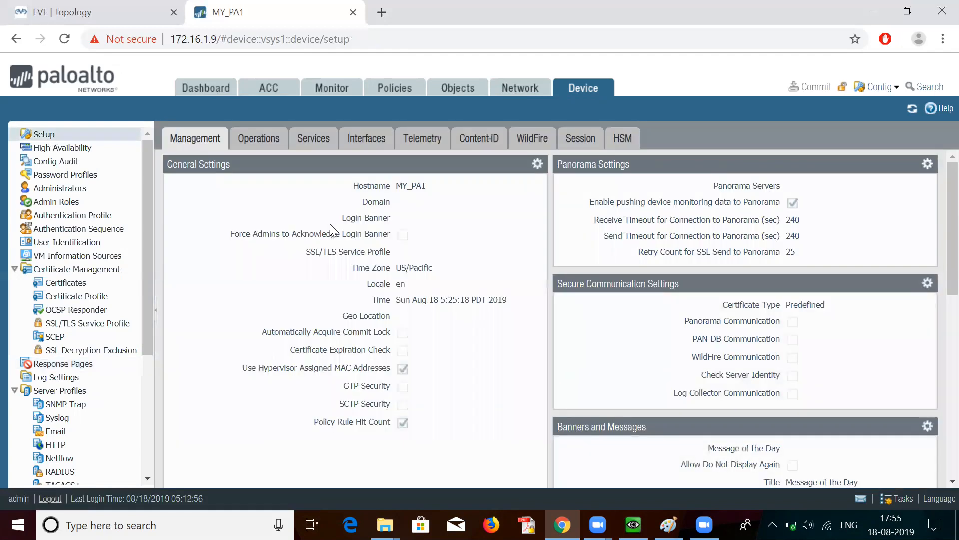
scroll(935, 323, "down", 9)
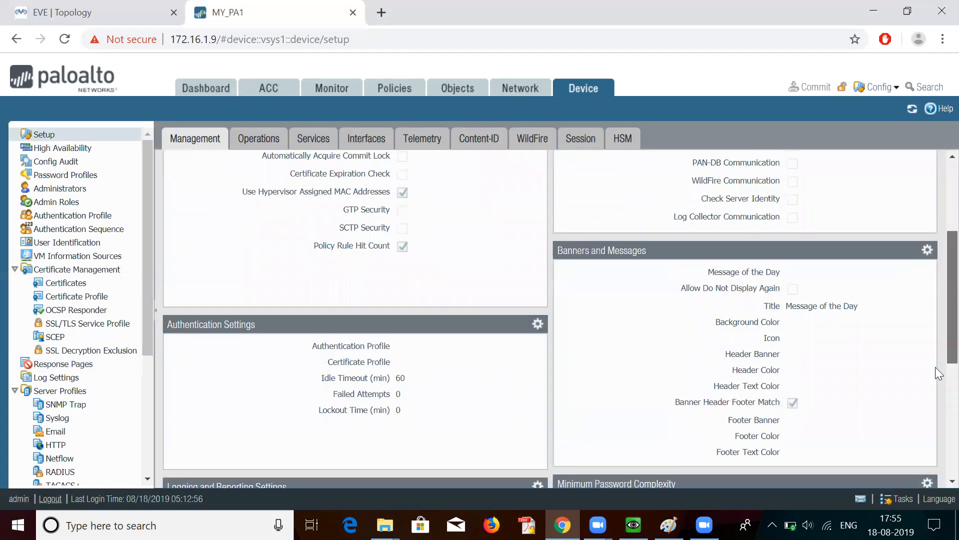
scroll(936, 230, "up", 5)
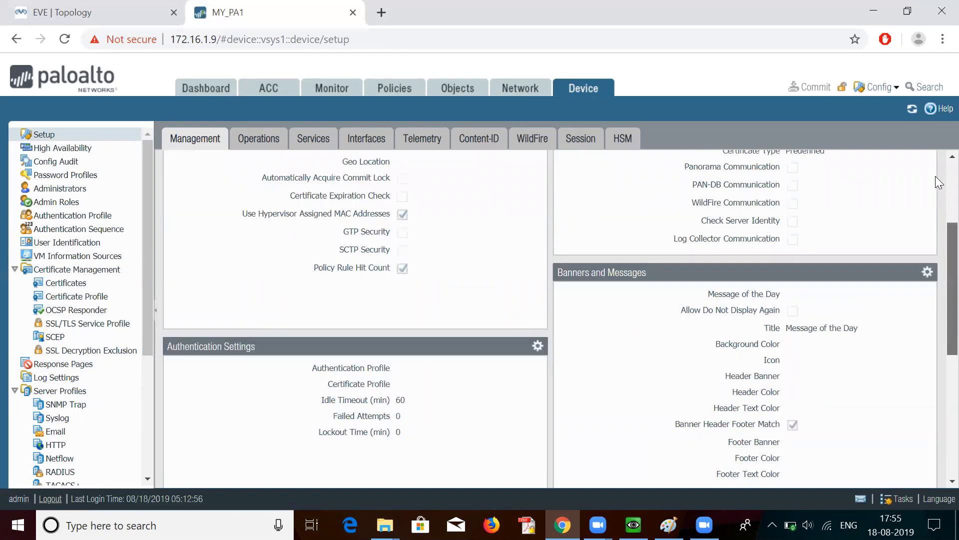
scroll(523, 236, "up", 4)
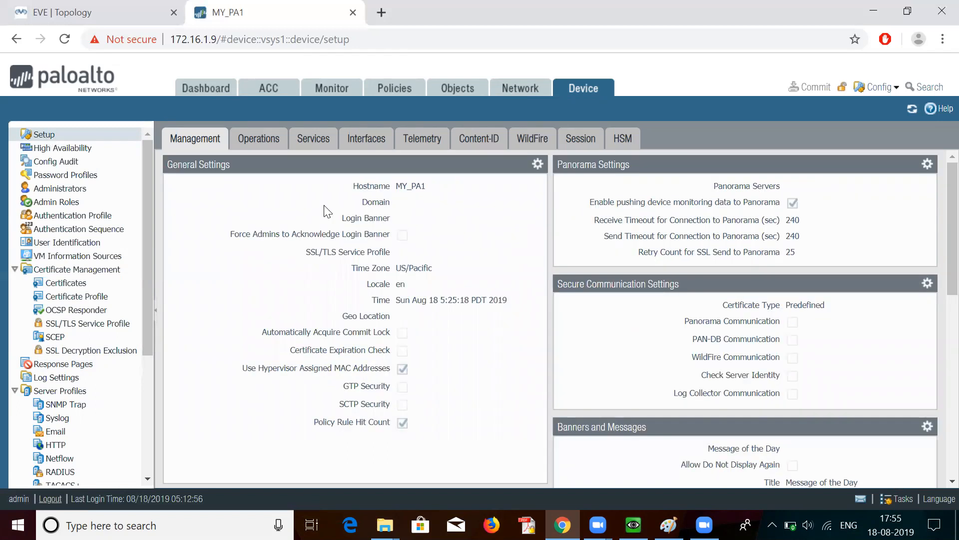
left_click(265, 148)
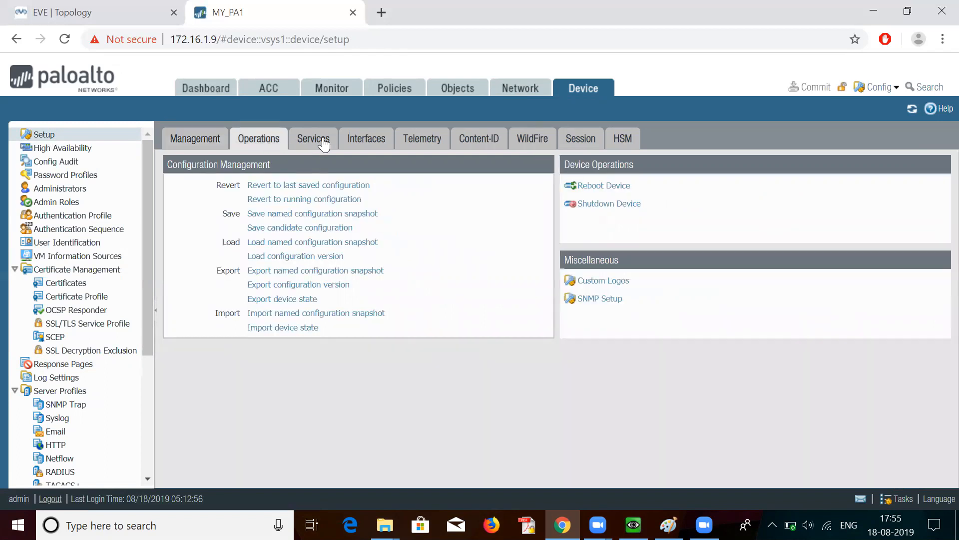
left_click(197, 141)
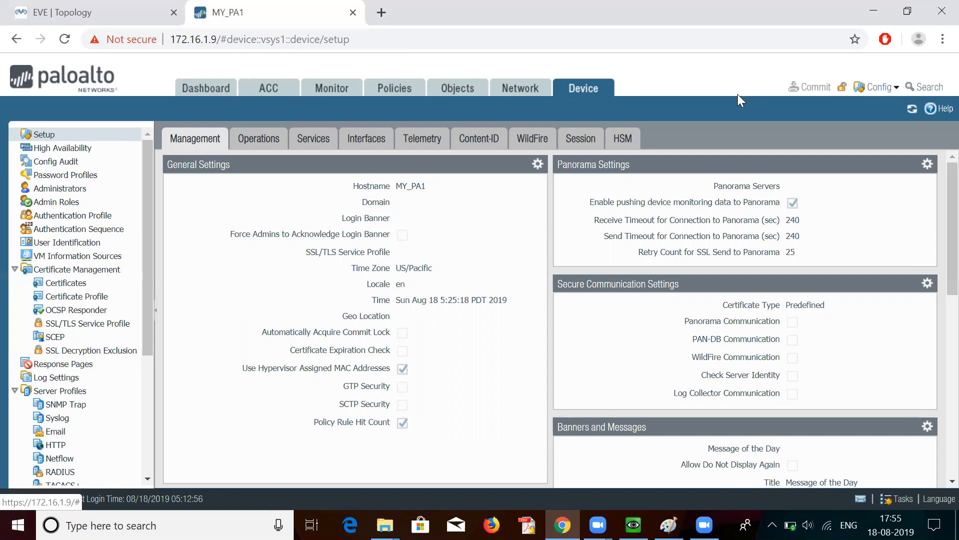
Check the Interfaces and Session tabs, then return to the dashboard and the EVE topology.
left_click(372, 147)
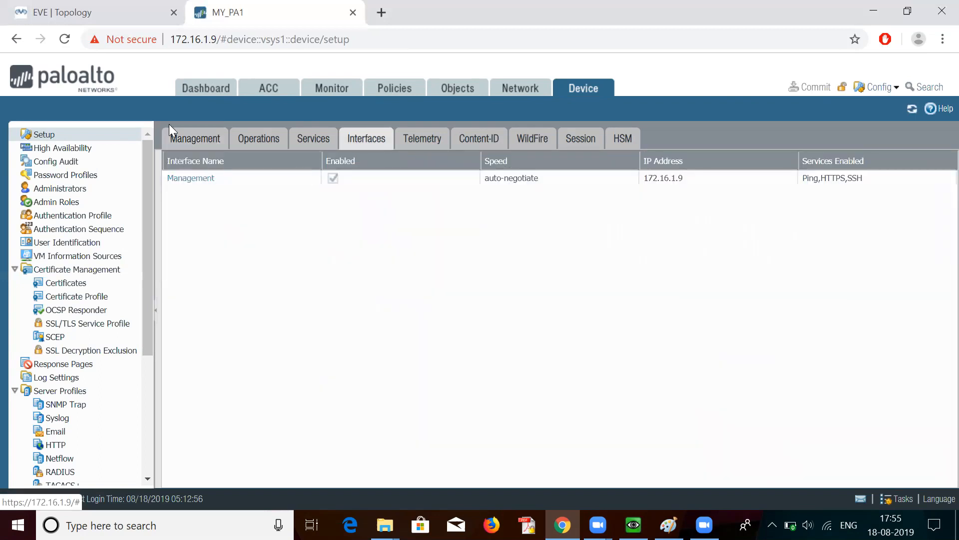
left_click(586, 145)
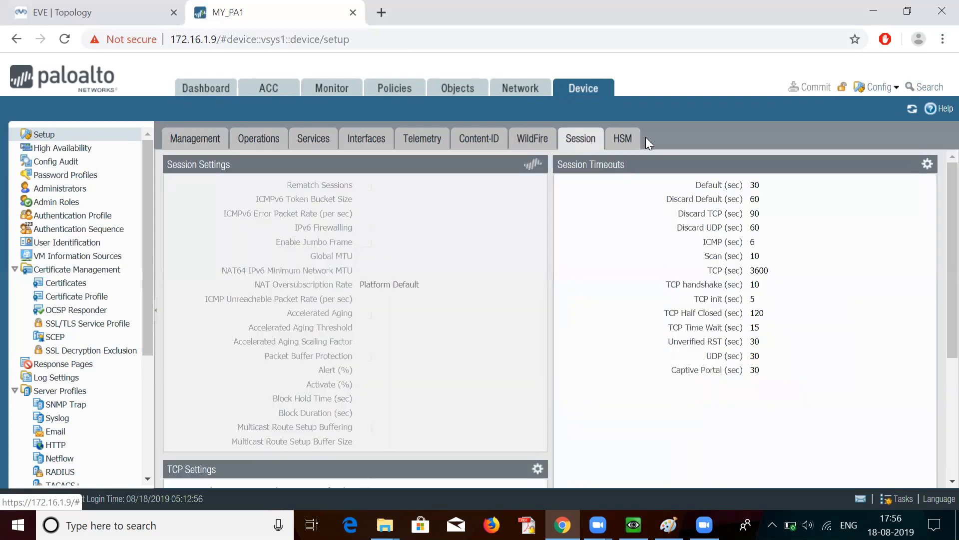
left_click(190, 88)
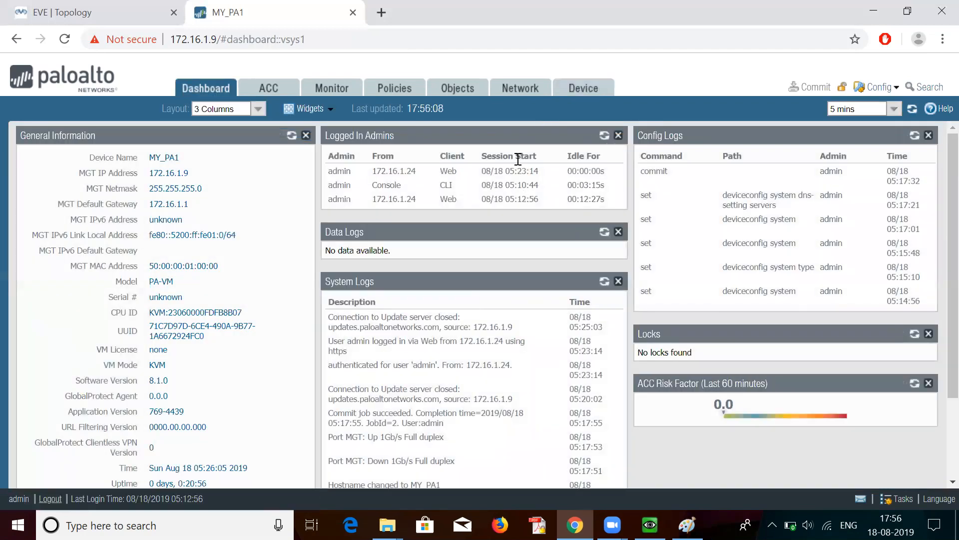
left_click(90, 13)
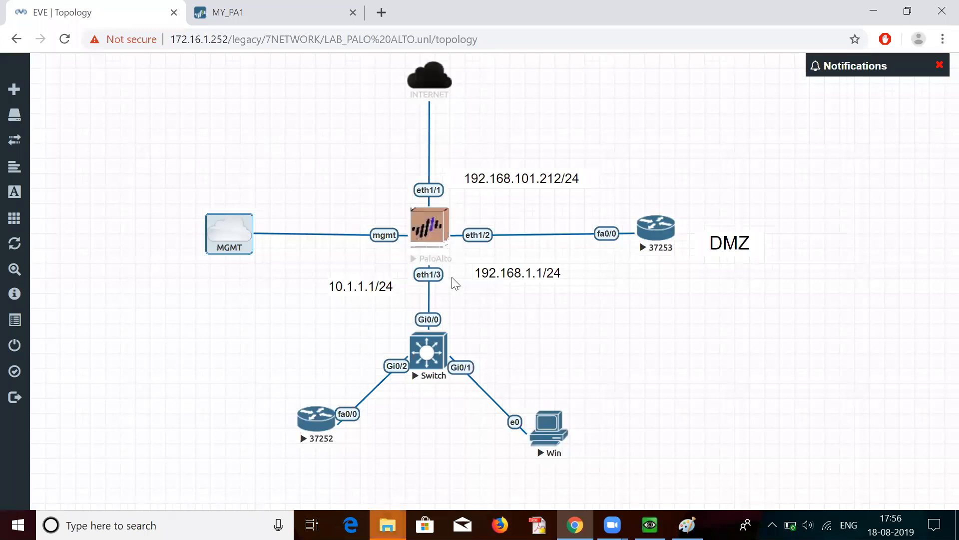
left_click(509, 270)
Move the 192.168.1.1/24 label beside eth1/2 and 10.1.1.1/24 beside eth1/3, then return to MY_PA1.
mouse_move(509, 270)
left_mouse_down()
mouse_move(480, 271)
mouse_move(515, 256)
left_mouse_up()
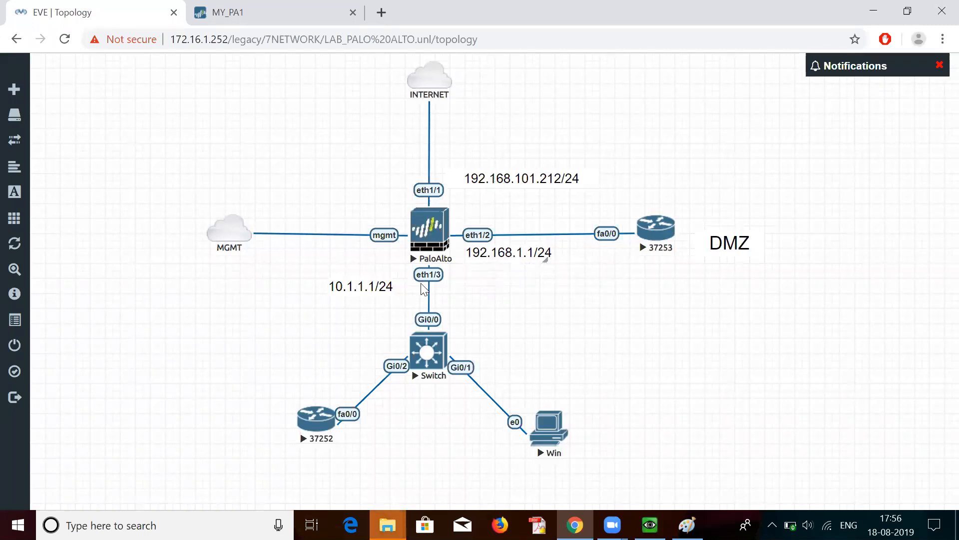
left_click_drag(381, 285, 392, 286)
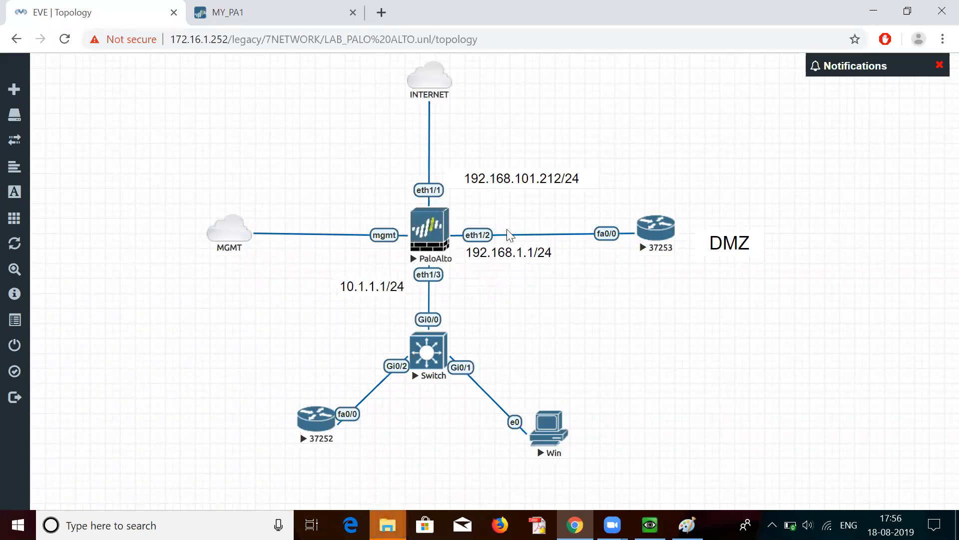
left_click(256, 10)
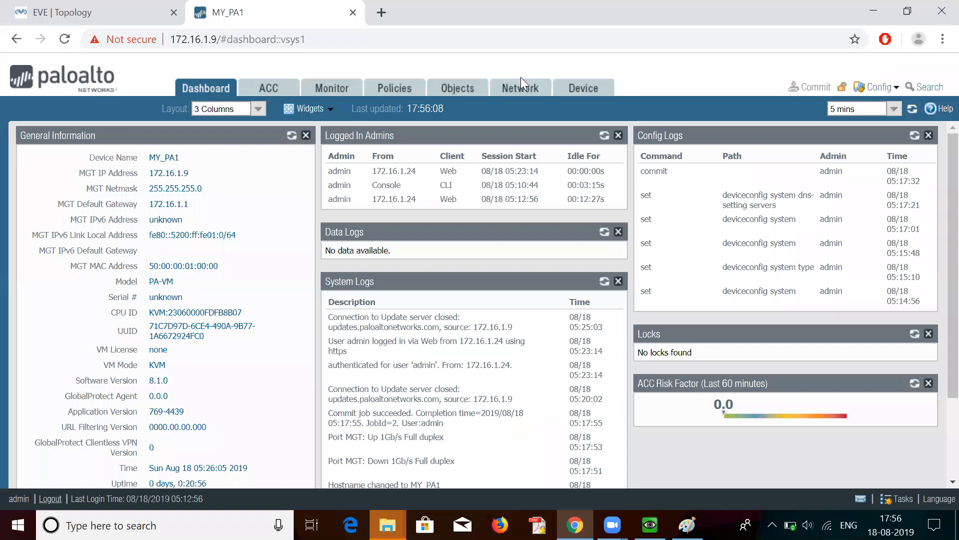
Go to Network > Interfaces and open ethernet1/1 in the Ethernet Interface dialog.
left_click(520, 98)
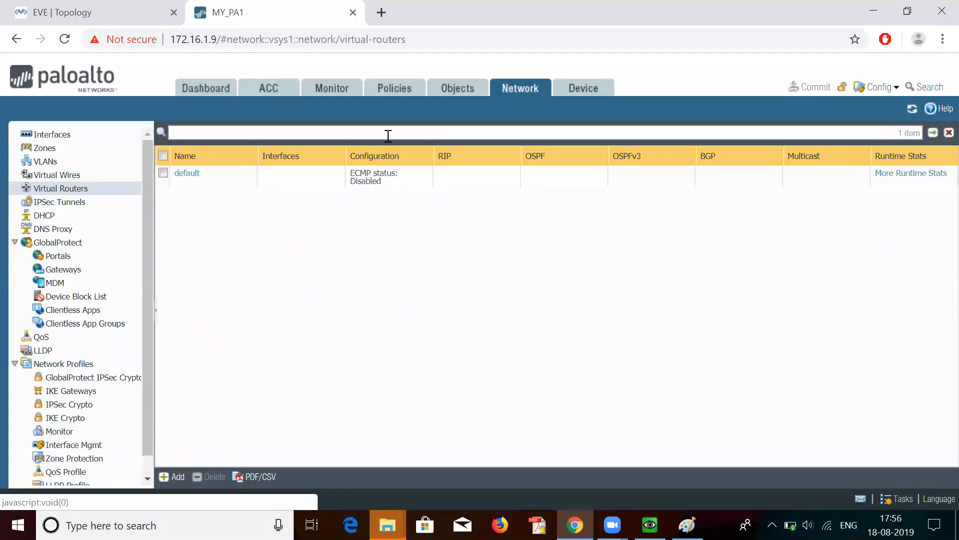
left_click(65, 135)
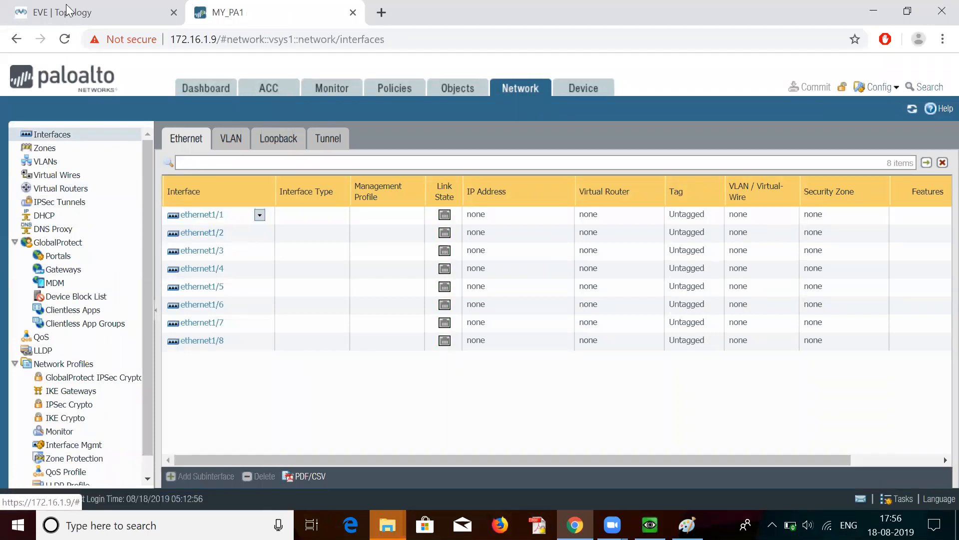
left_click(68, 11)
left_click(287, 22)
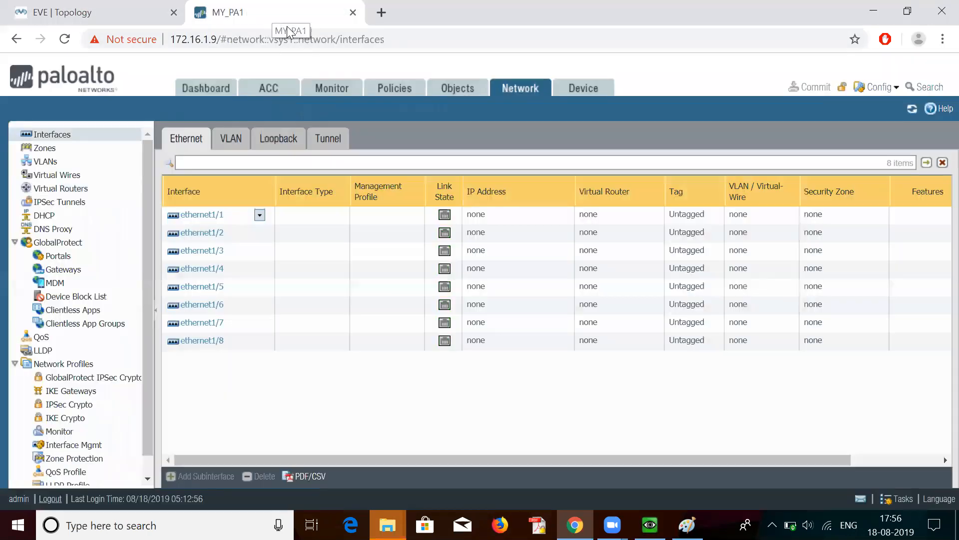
left_click(215, 216)
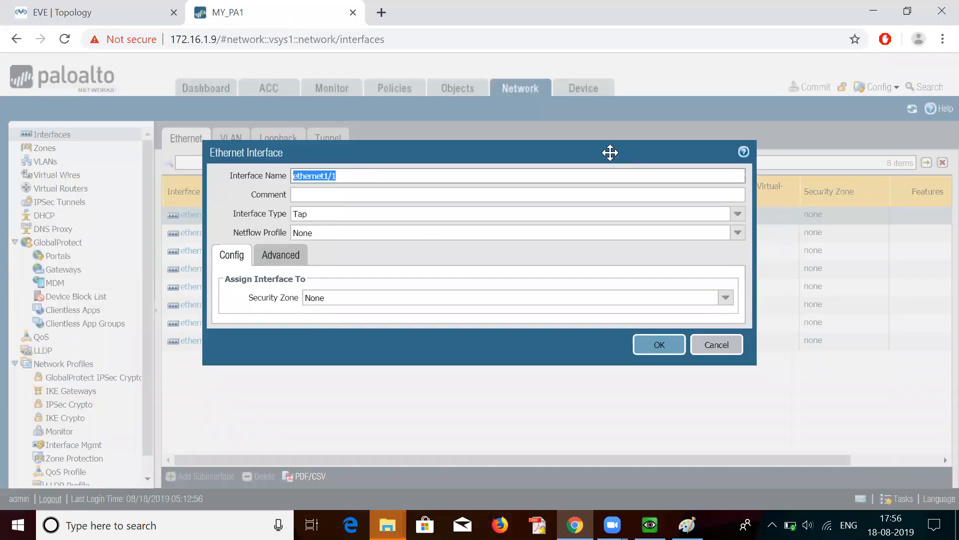
Make ethernet1/1 a Layer3 interface on the default virtual router and start a New Zone.
left_click(738, 214)
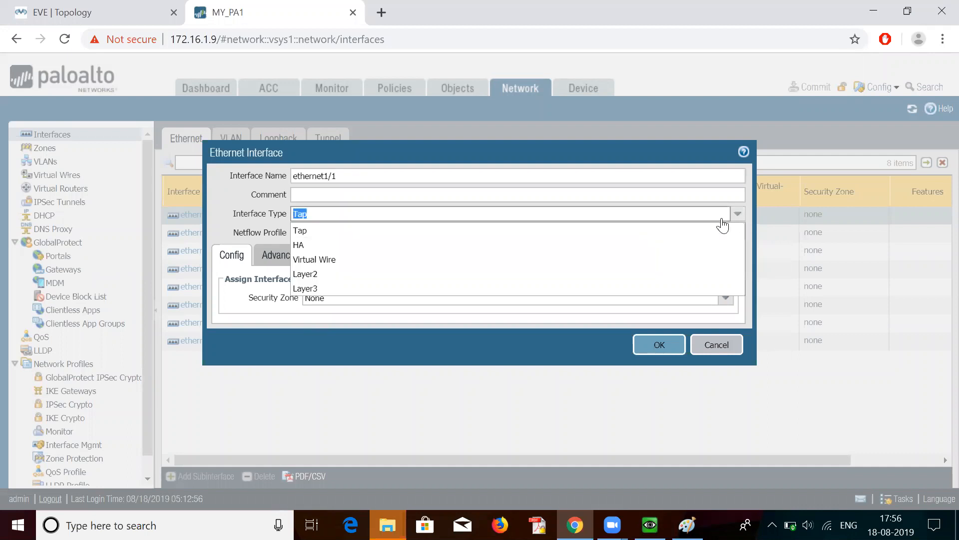
left_click(328, 289)
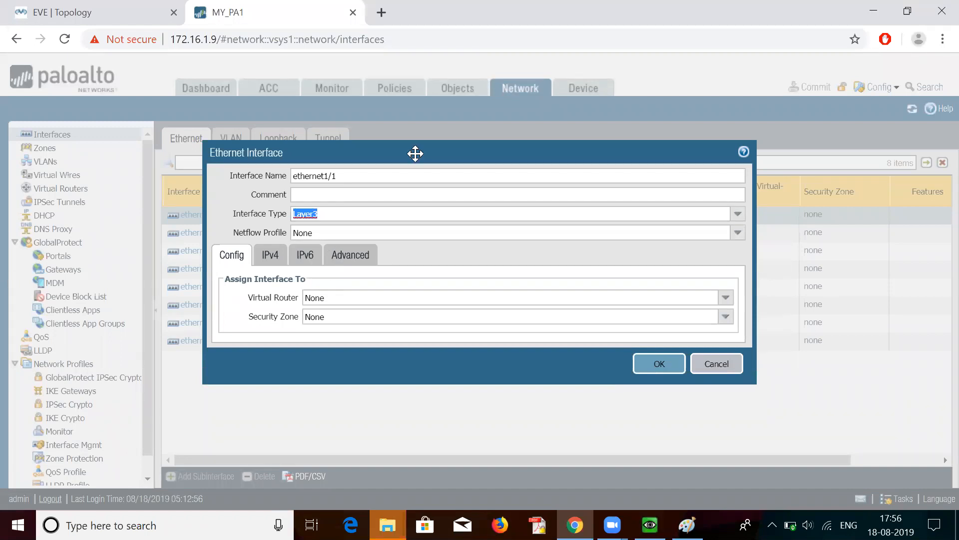
left_click_drag(415, 152, 474, 146)
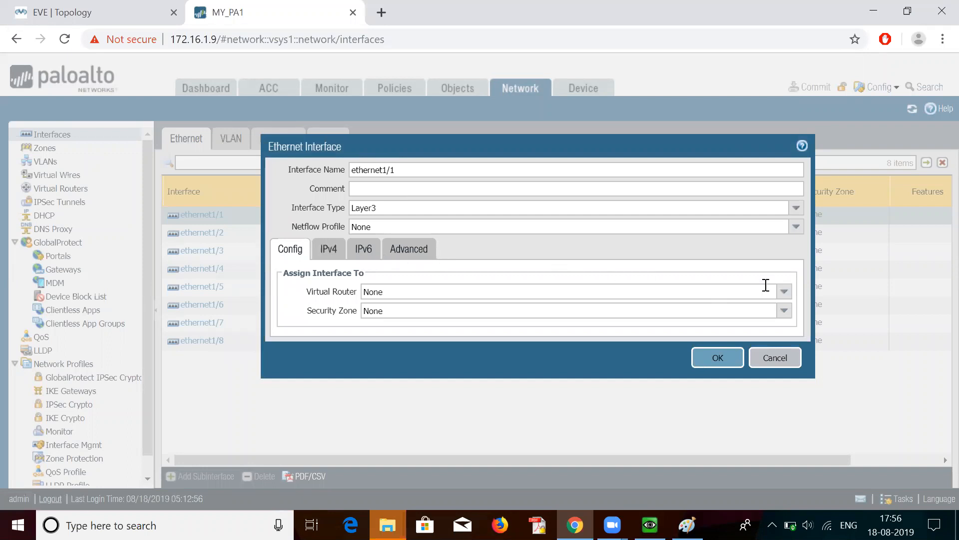
left_click(785, 295)
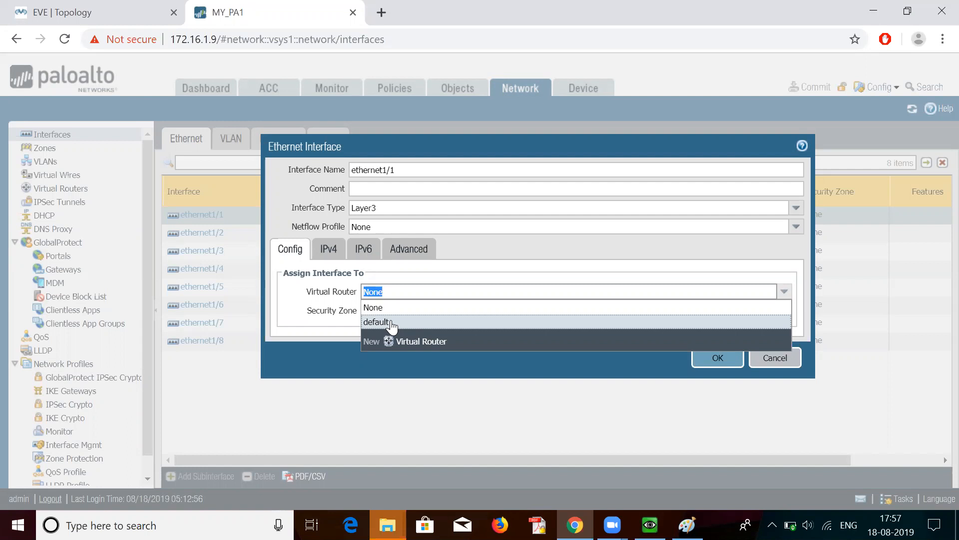
left_click(391, 322)
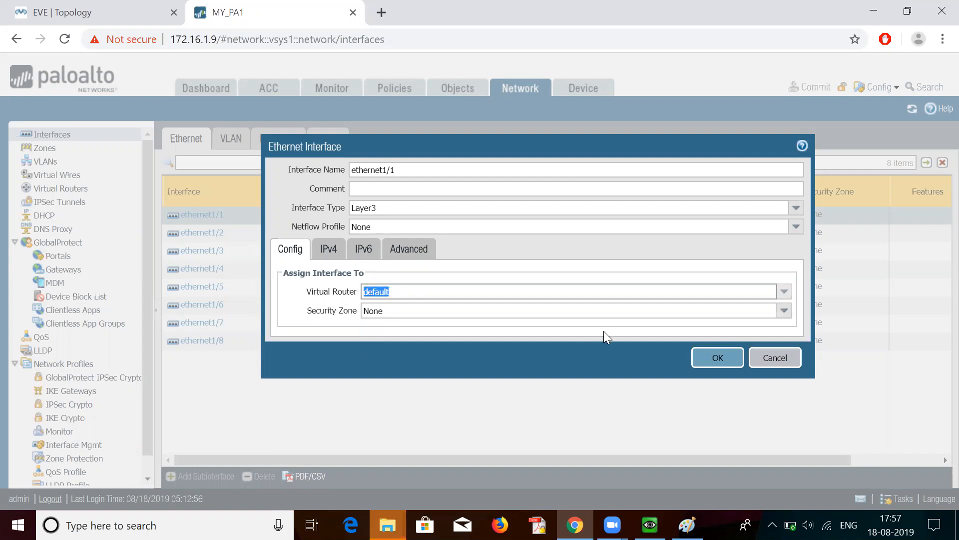
left_click(784, 311)
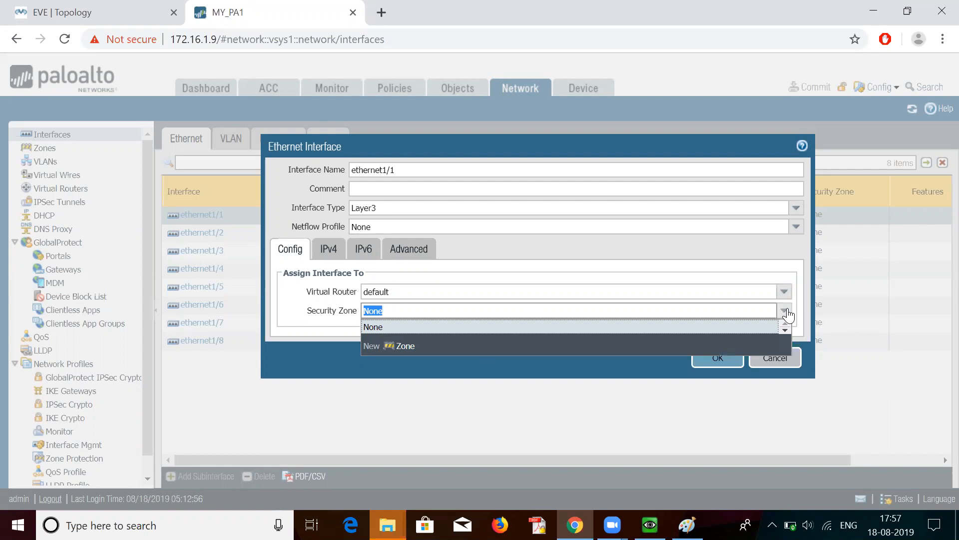
left_click(408, 347)
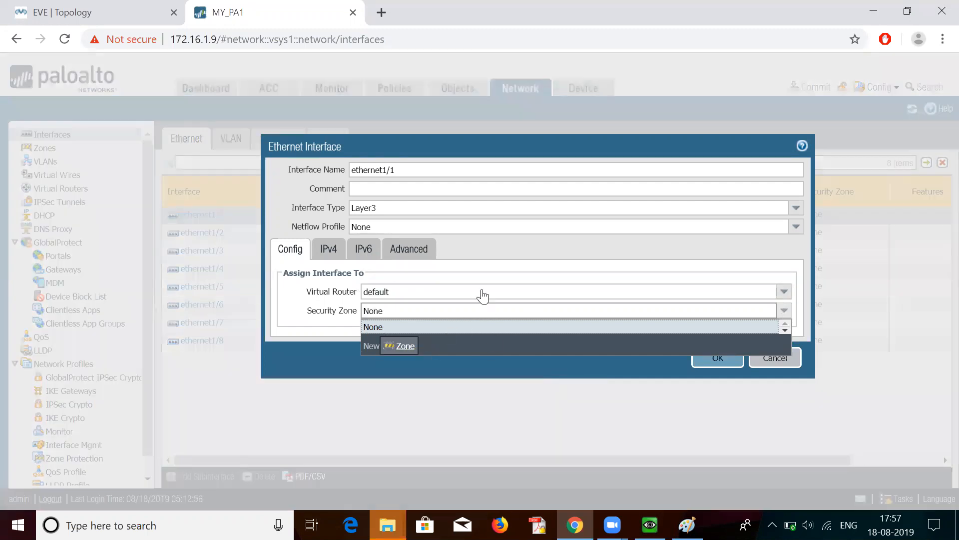
Name the new zone UNTRUST and assign it to ethernet1/1.
type("UNTRIU")
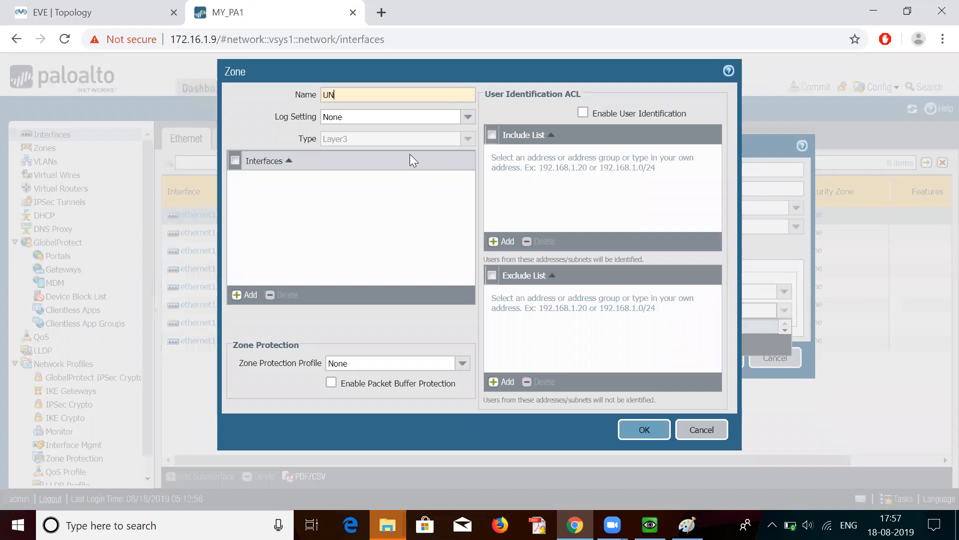
key("BackSpace")
key("BackSpace")
type("UST")
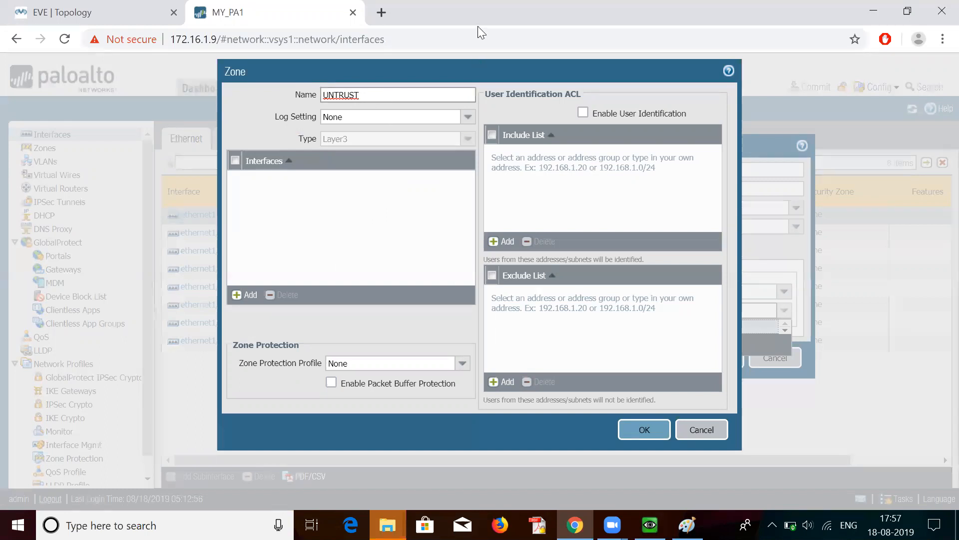
left_click(273, 106)
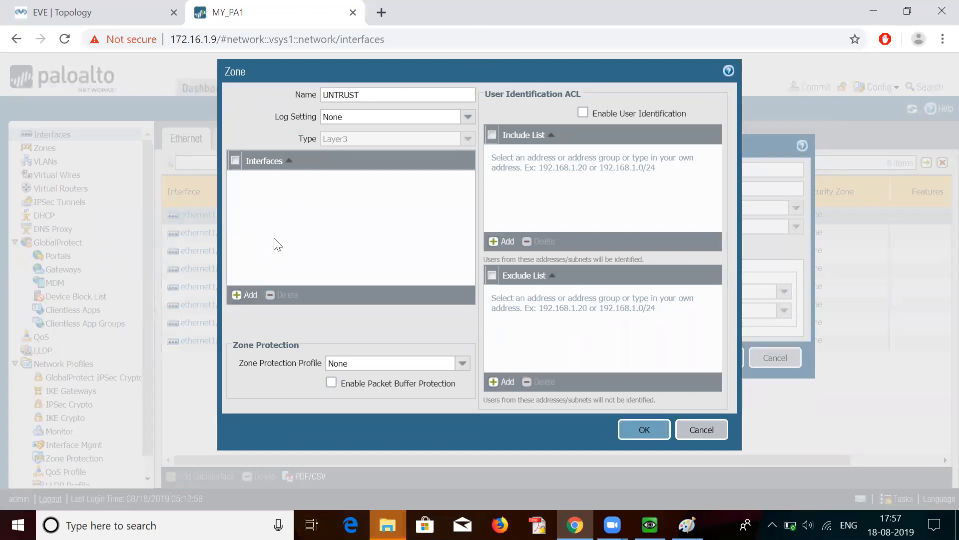
left_click(637, 429)
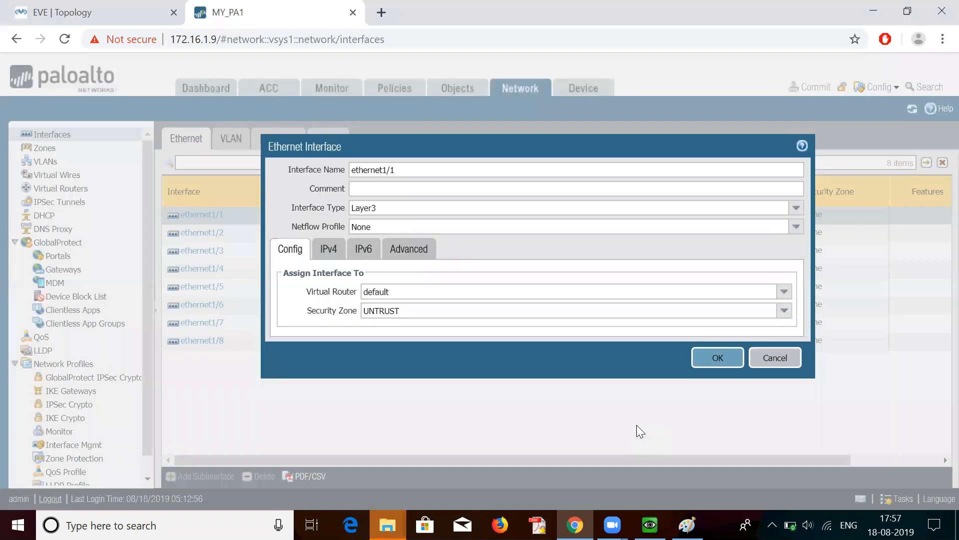
Add static IPv4 address 192.168.101.212/24 to ethernet1/1 and save the interface.
left_click(328, 254)
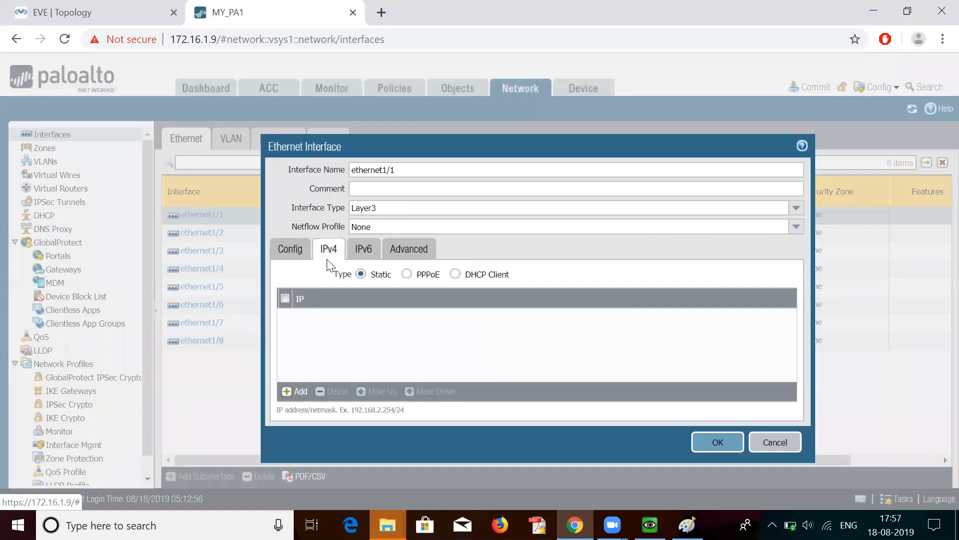
left_click(296, 392)
type("192")
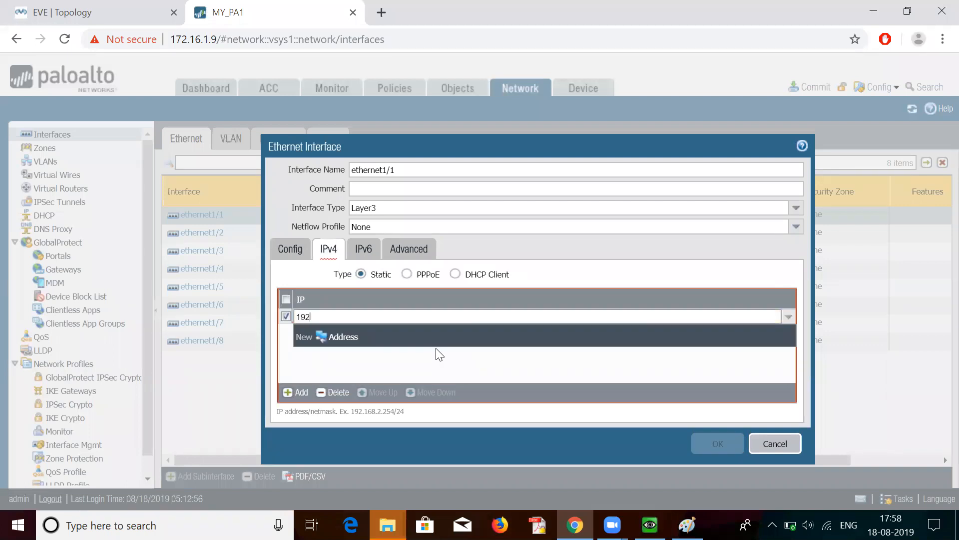
type(".168.101.111")
left_click(65, 10)
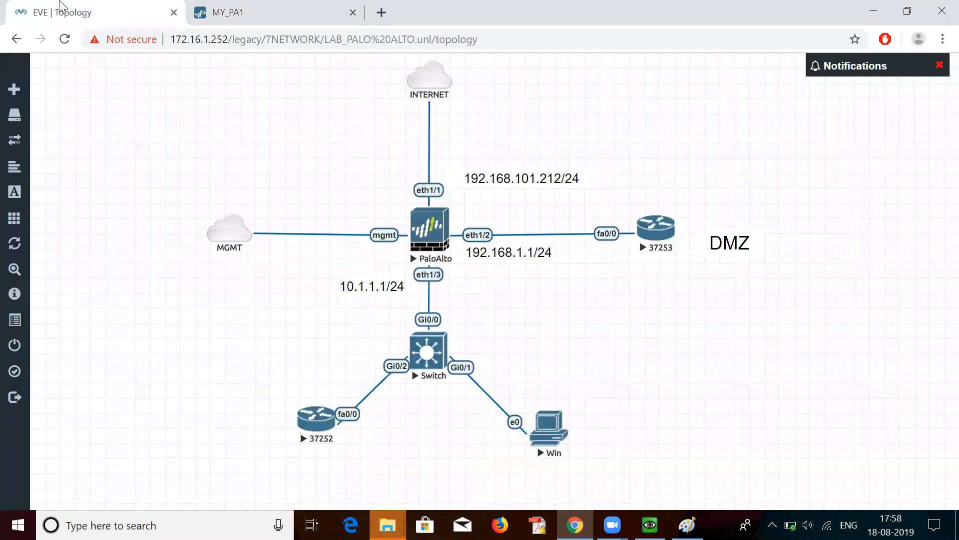
left_click(234, 9)
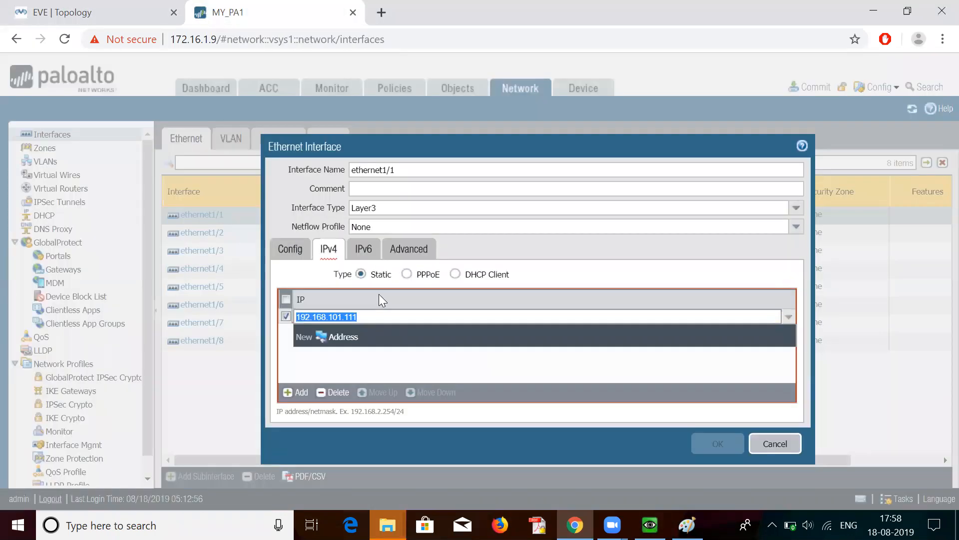
left_click(365, 315)
type("212/24")
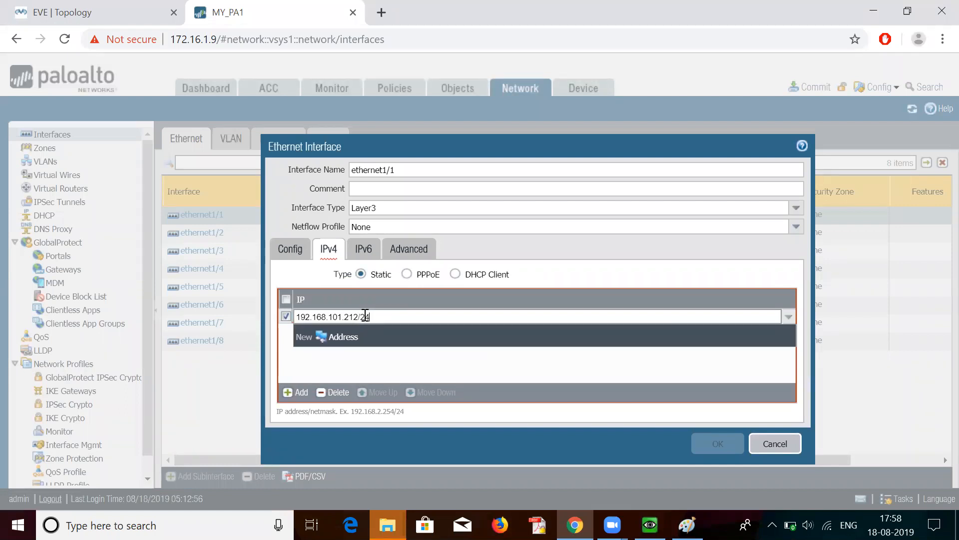
key("Return")
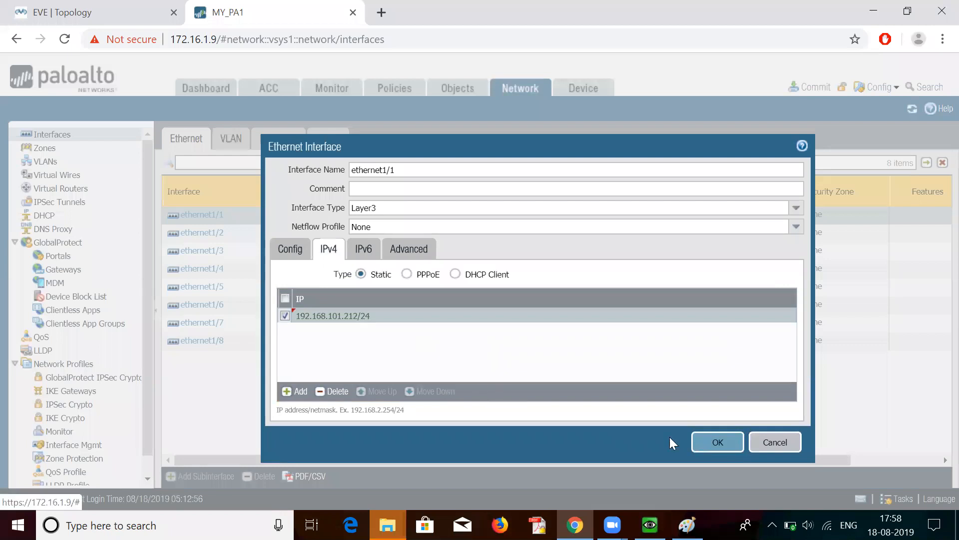
left_click(290, 249)
left_click(330, 250)
left_click(718, 442)
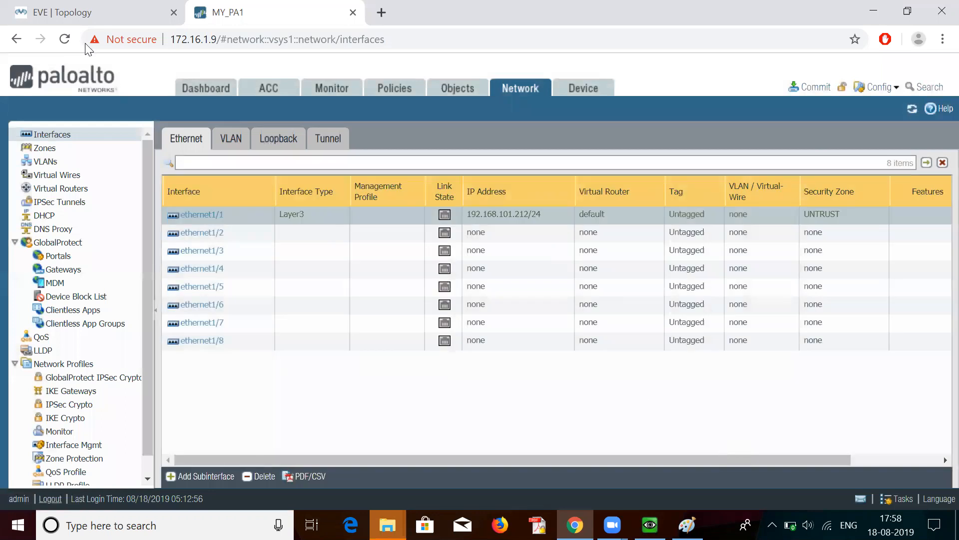
Open ethernet1/3 and set it to Layer3 on the default virtual router.
left_click(89, 18)
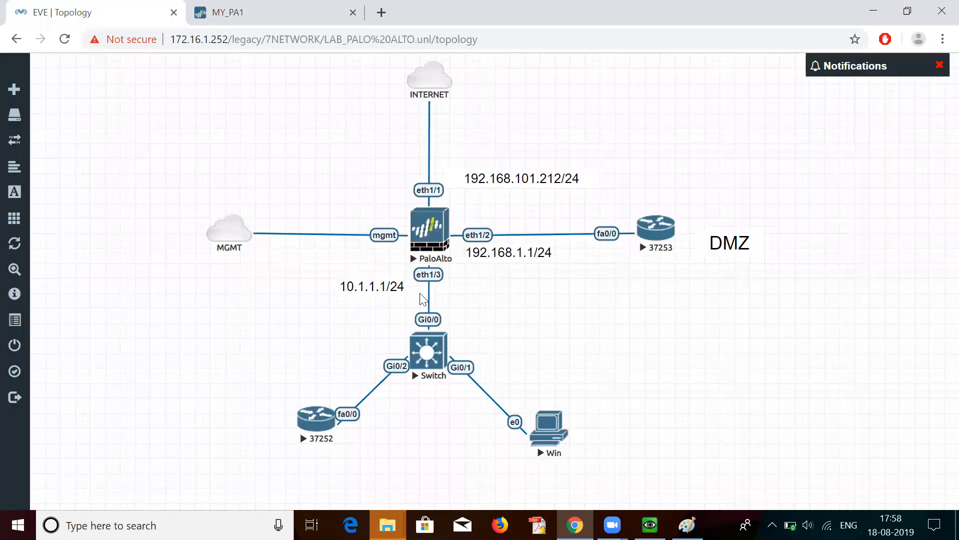
left_click(238, 10)
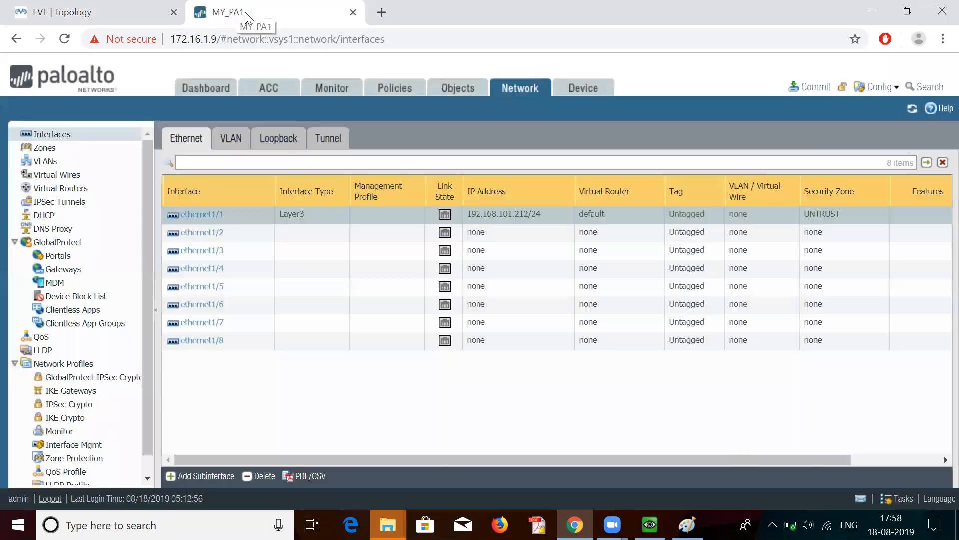
left_click(199, 255)
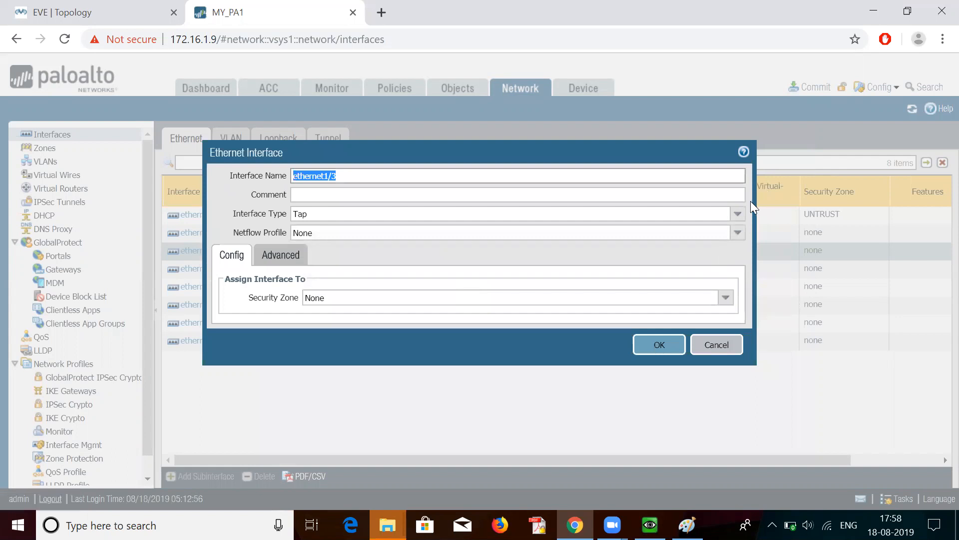
left_click(738, 214)
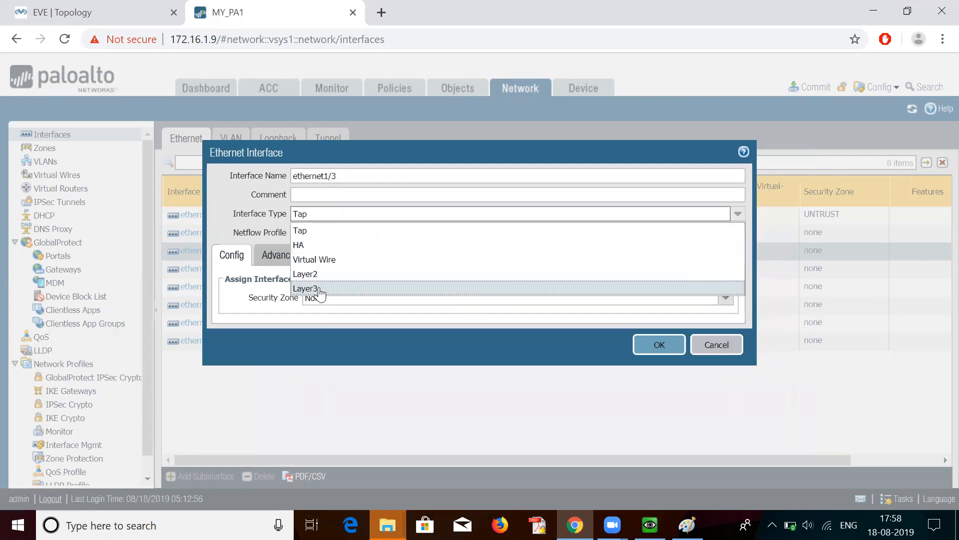
left_click(317, 289)
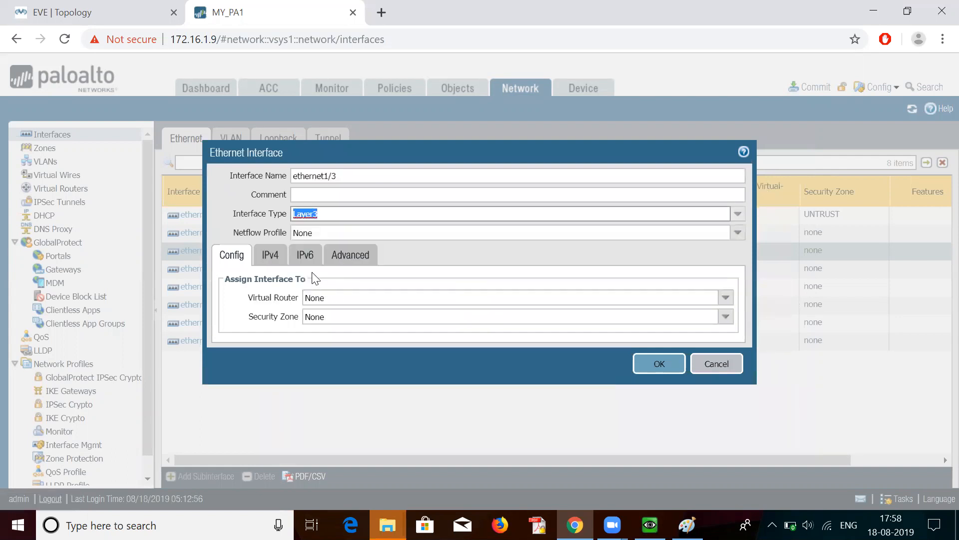
left_click(726, 299)
left_click(375, 328)
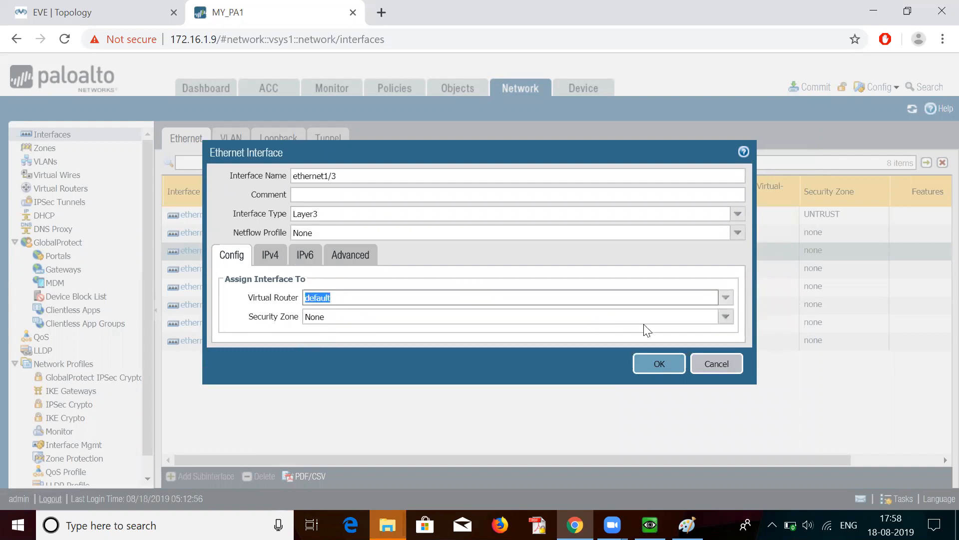
Create a new TRUST zone for ethernet1/3, then launch Paint with mspaint.
left_click(727, 317)
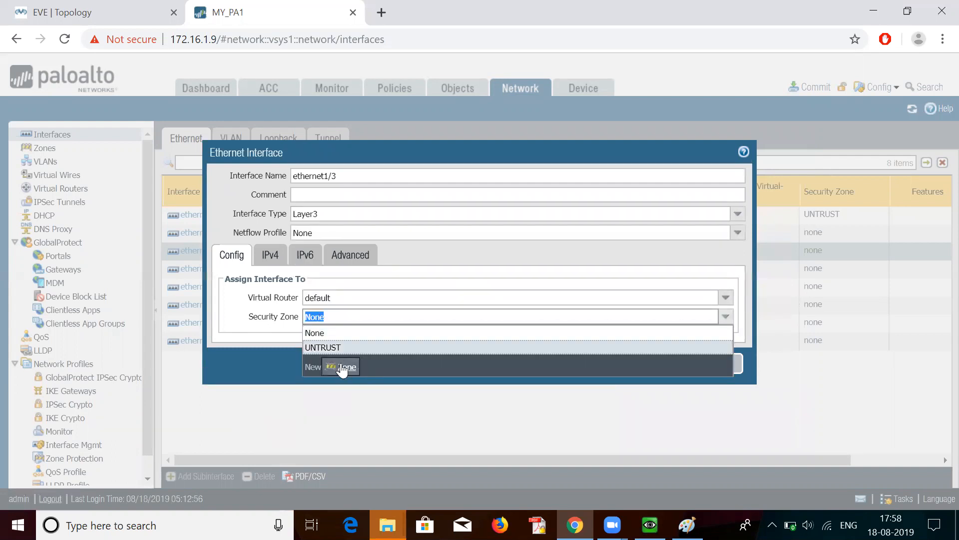
left_click(415, 381)
type("TRUST")
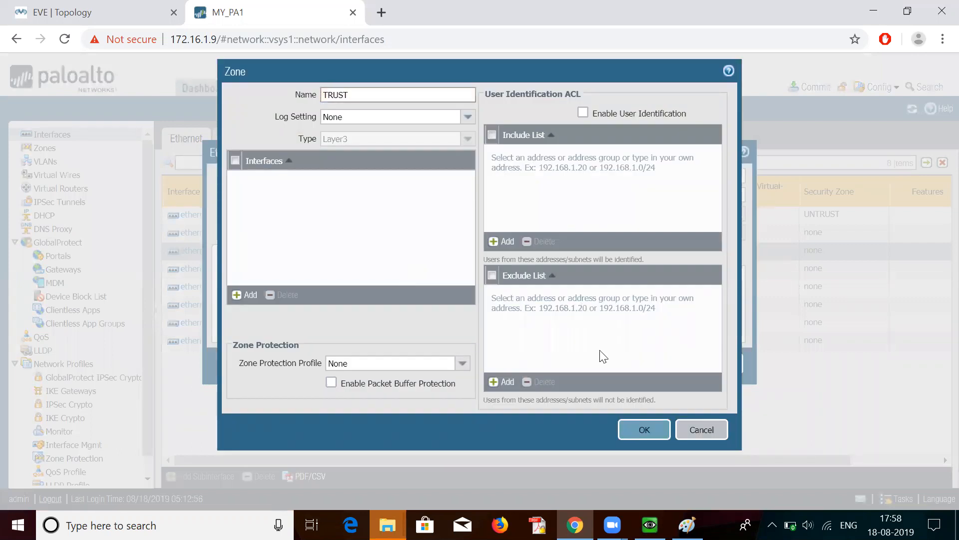
left_click(644, 429)
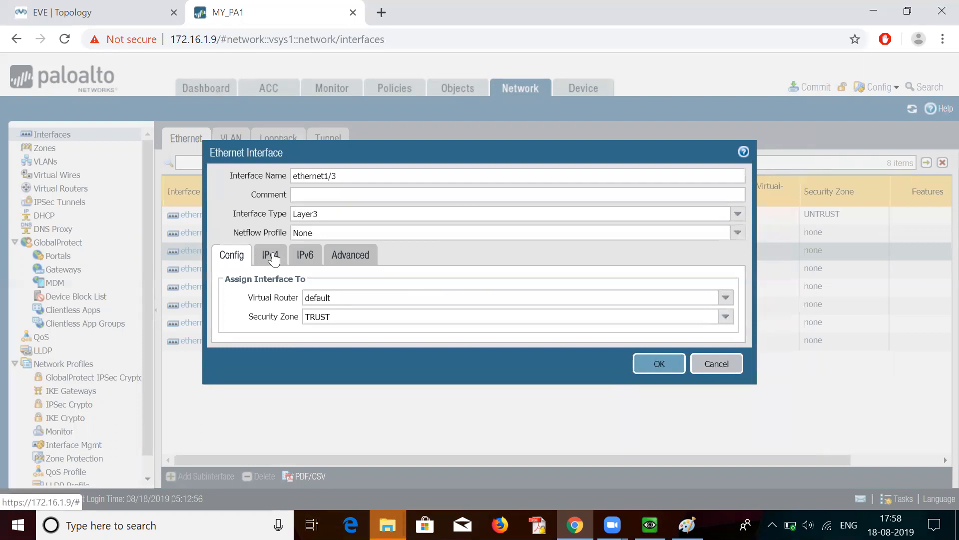
key("super+r")
key("Return")
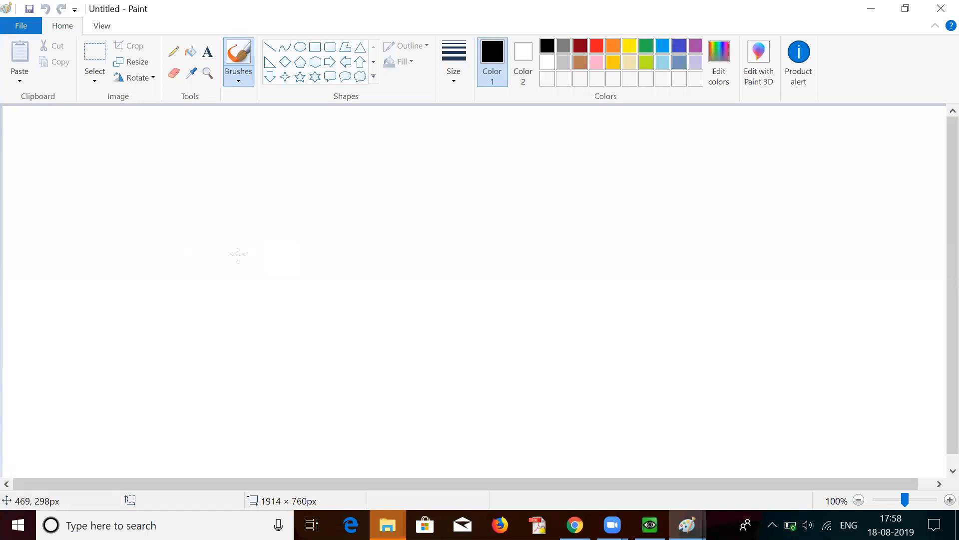
Sketch a circled word, check marks and a handwritten Trust with a swoosh on the right.
left_click_drag(227, 286, 249, 274)
left_click_drag(262, 287, 241, 305)
mouse_move(240, 268)
left_mouse_down()
mouse_move(271, 300)
mouse_move(330, 261)
mouse_move(329, 325)
left_mouse_up()
mouse_move(332, 283)
left_mouse_down()
mouse_move(343, 291)
mouse_move(400, 275)
left_mouse_up()
left_click_drag(327, 328, 388, 285)
mouse_move(370, 346)
left_mouse_down()
mouse_move(372, 186)
mouse_move(423, 314)
left_mouse_up()
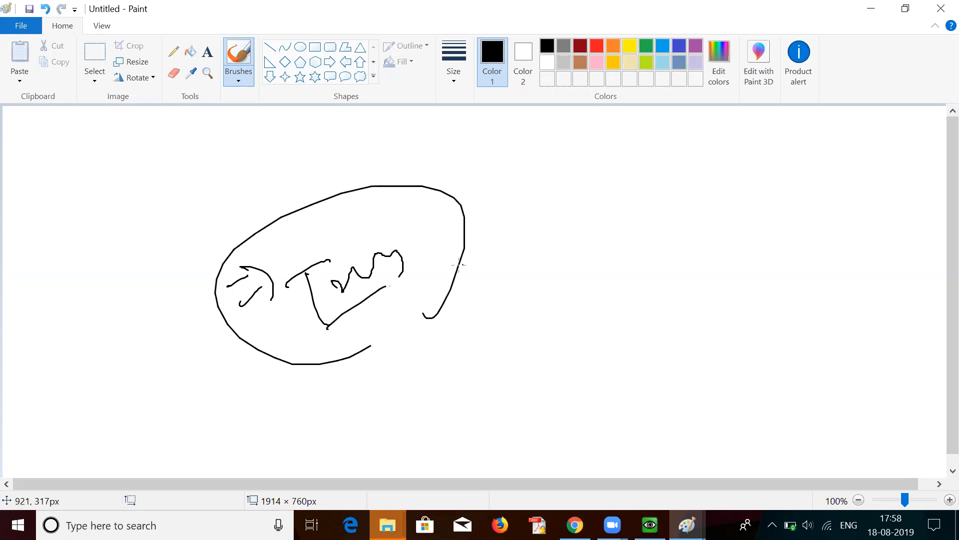
left_click_drag(550, 209, 592, 205)
left_click_drag(532, 243, 594, 242)
left_click_drag(632, 331, 675, 314)
mouse_move(650, 317)
left_mouse_down()
mouse_move(668, 367)
mouse_move(761, 295)
left_mouse_up()
left_click_drag(793, 239, 804, 292)
left_click_drag(790, 282, 814, 269)
mouse_move(819, 280)
left_mouse_down()
mouse_move(807, 345)
mouse_move(704, 350)
left_mouse_up()
left_click_drag(332, 183, 360, 201)
Write and circle Trust on the left, then close Paint via the save prompt.
mouse_move(22, 271)
left_mouse_down()
mouse_move(59, 290)
mouse_move(89, 272)
mouse_move(114, 234)
mouse_move(146, 230)
left_mouse_up()
left_click_drag(95, 295, 16, 341)
mouse_move(42, 340)
left_mouse_down()
mouse_move(24, 240)
mouse_move(121, 257)
left_mouse_up()
left_click_drag(104, 383, 123, 375)
mouse_move(126, 362)
left_mouse_down()
mouse_move(132, 372)
mouse_move(160, 322)
mouse_move(159, 350)
left_mouse_up()
mouse_move(153, 365)
left_mouse_down()
mouse_move(122, 415)
mouse_move(134, 420)
left_mouse_up()
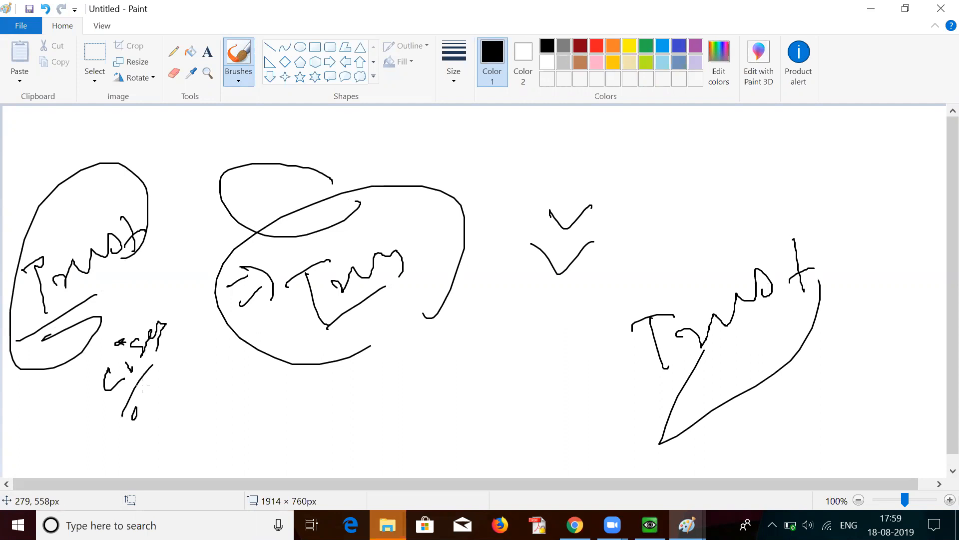
left_click(941, 9)
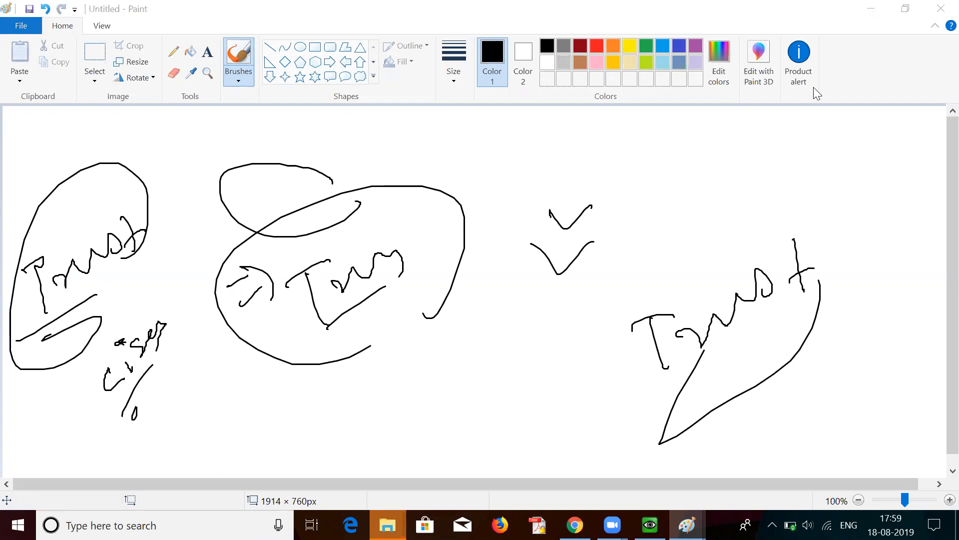
left_click(506, 265)
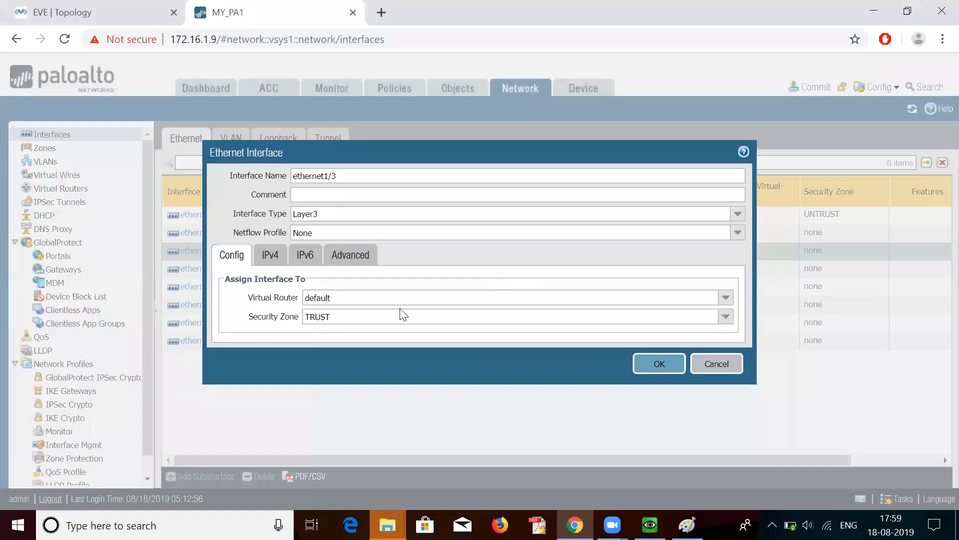
Add static address 10.1.1.1/24 to ethernet1/3, save it, and glance at the EVE topology.
left_click(272, 259)
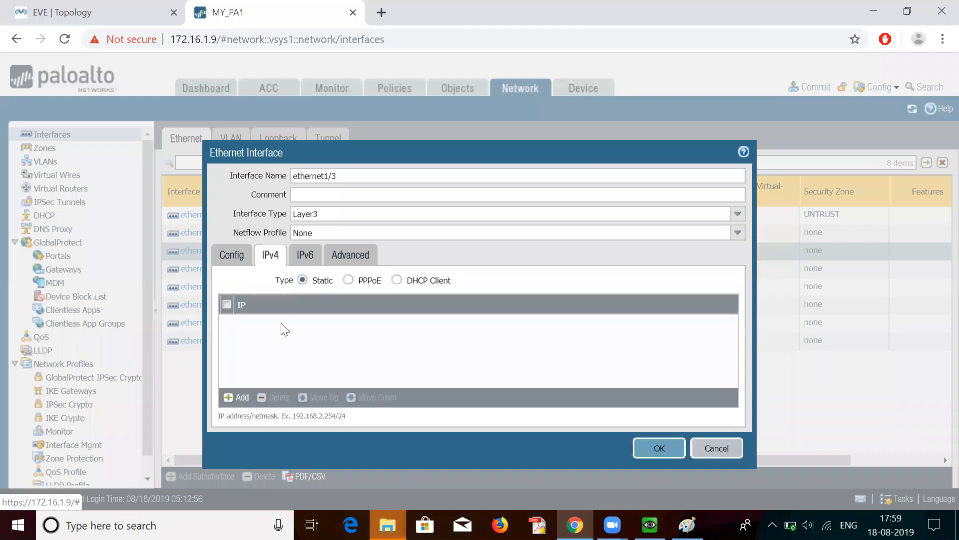
left_click(236, 398)
type("10")
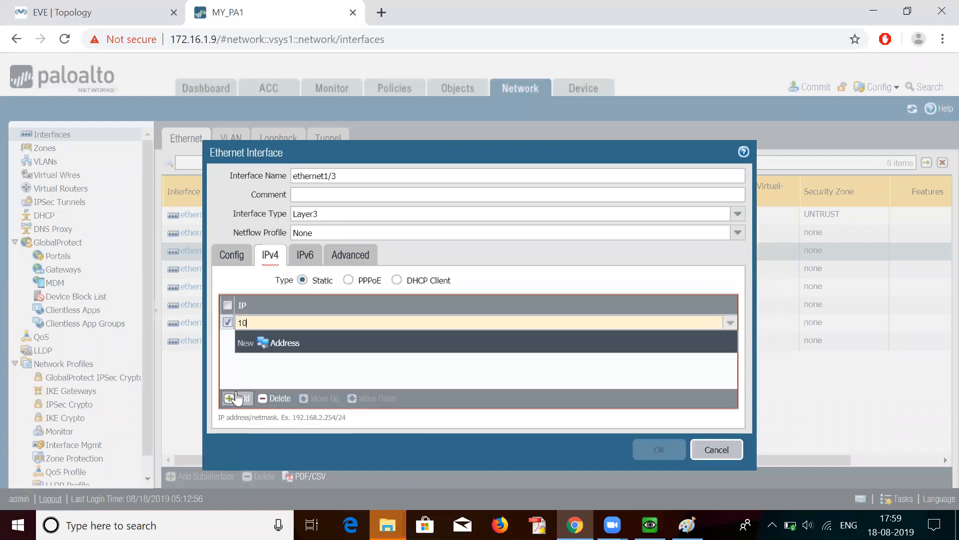
type(".1.1.1/24")
key("Return")
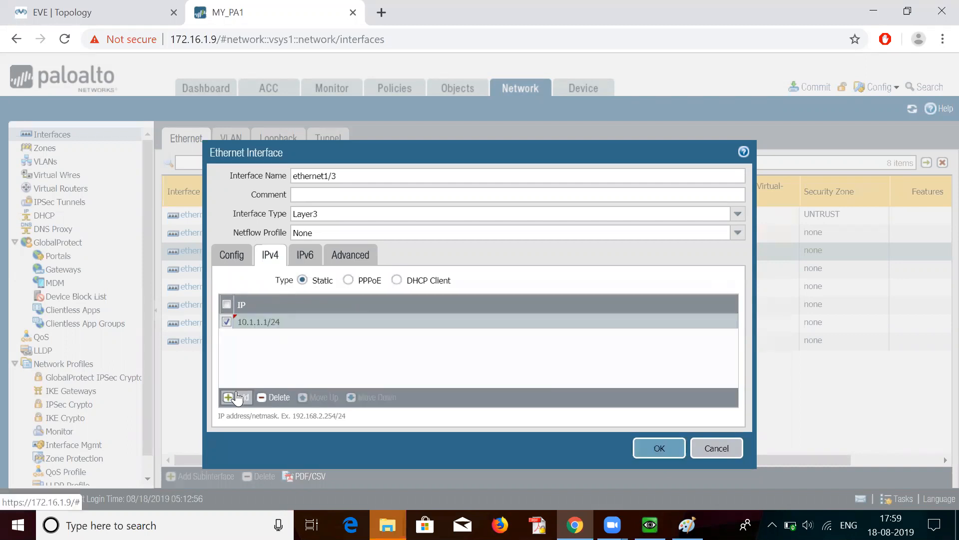
left_click(660, 447)
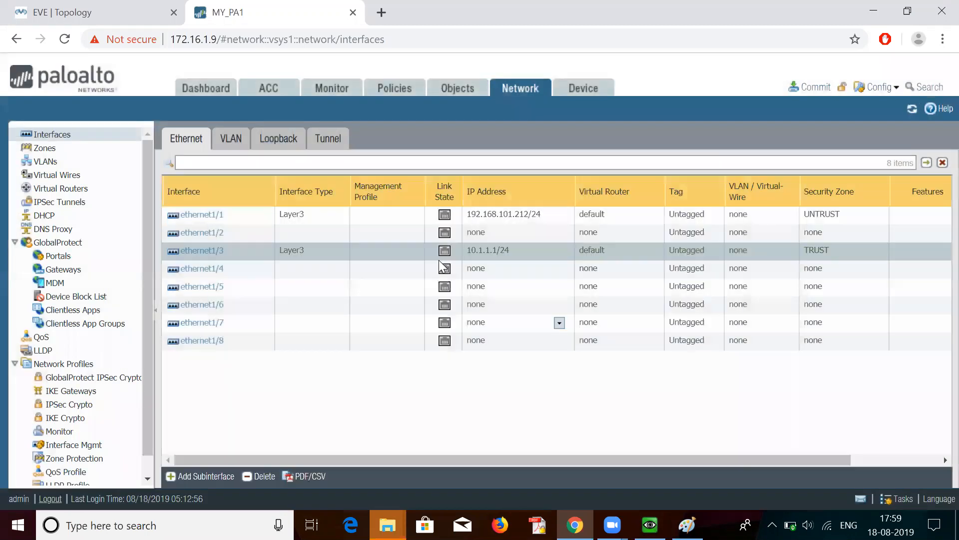
left_click(85, 12)
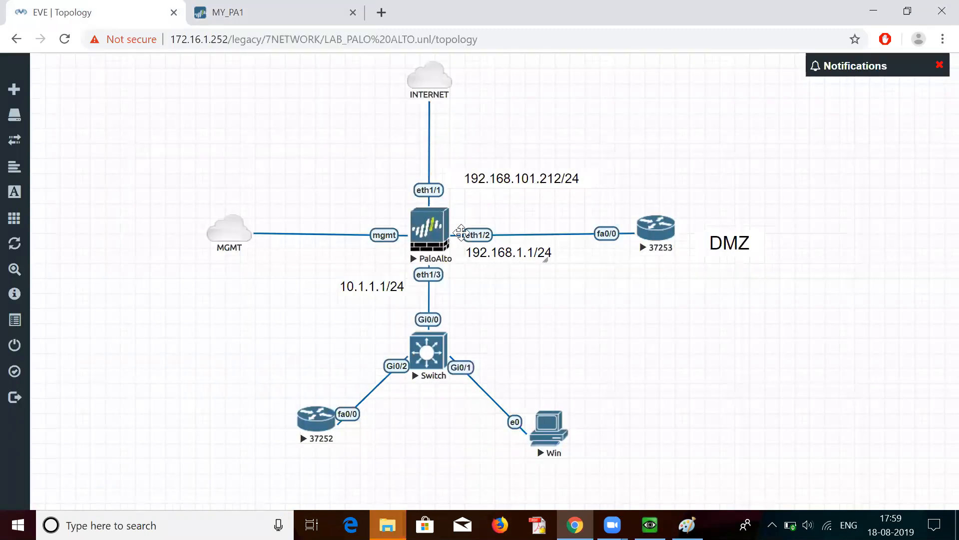
left_click(246, 15)
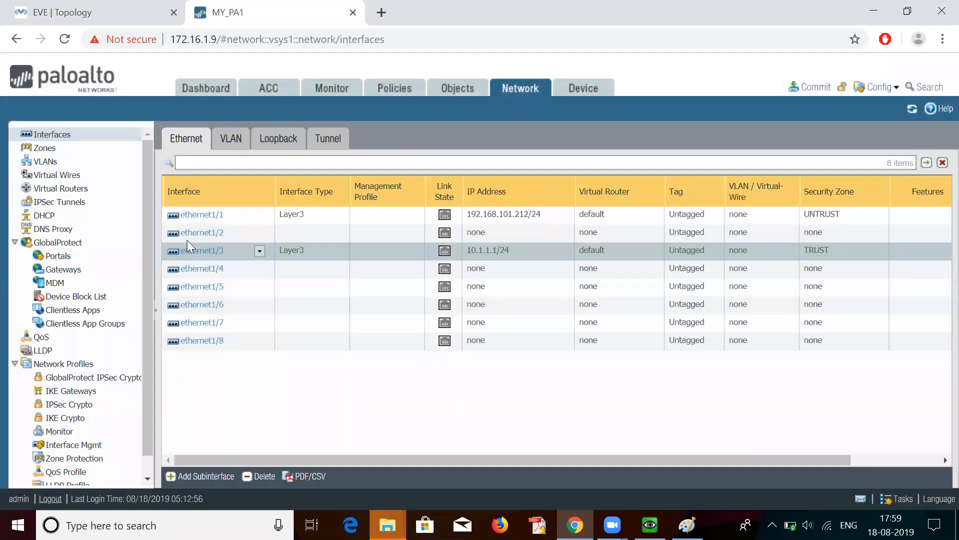
Make ethernet1/2 Layer3 on the default virtual router in a new zone named DMZ.
left_click(201, 232)
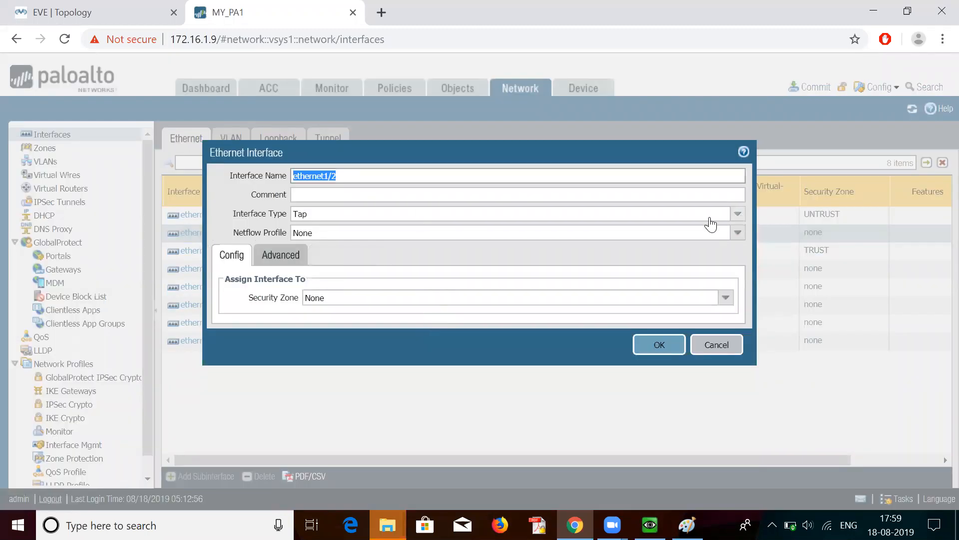
left_click(738, 214)
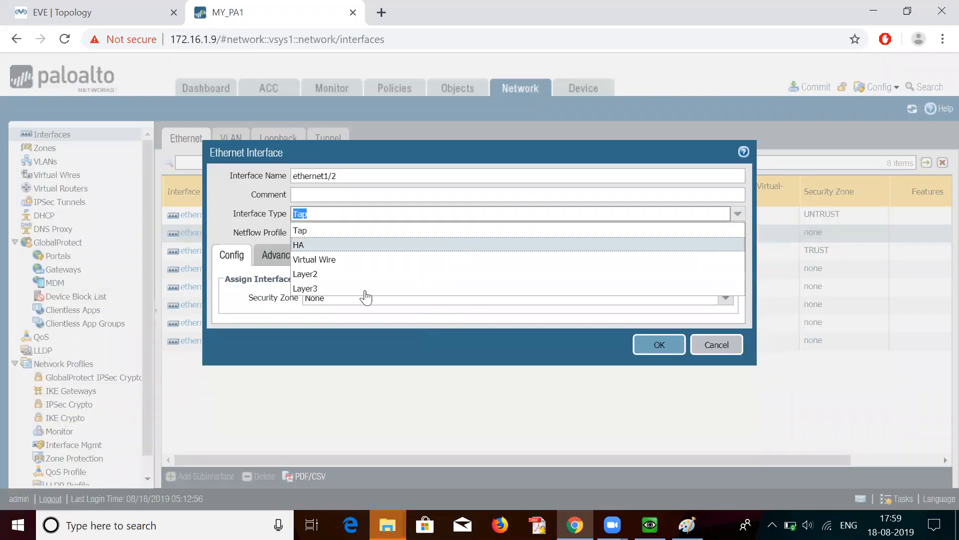
left_click(349, 290)
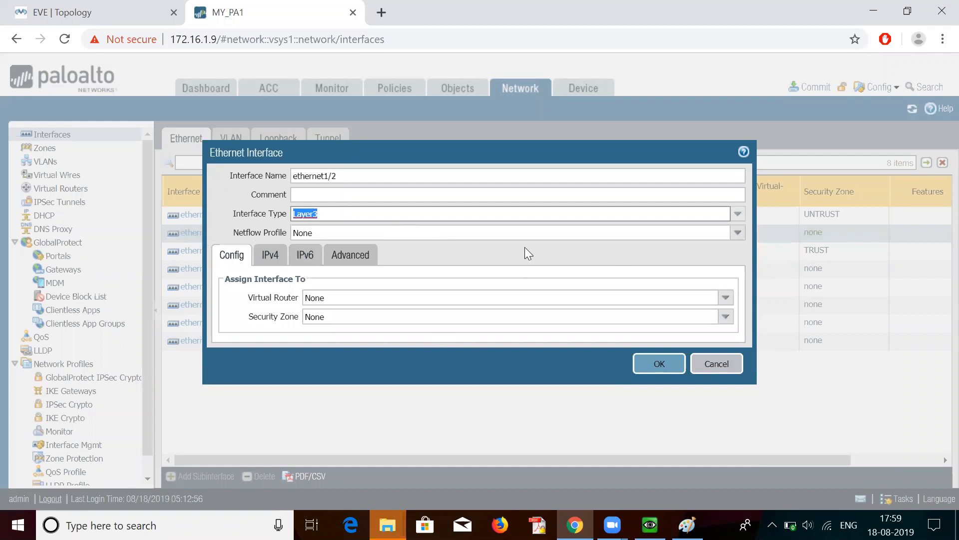
left_click(726, 298)
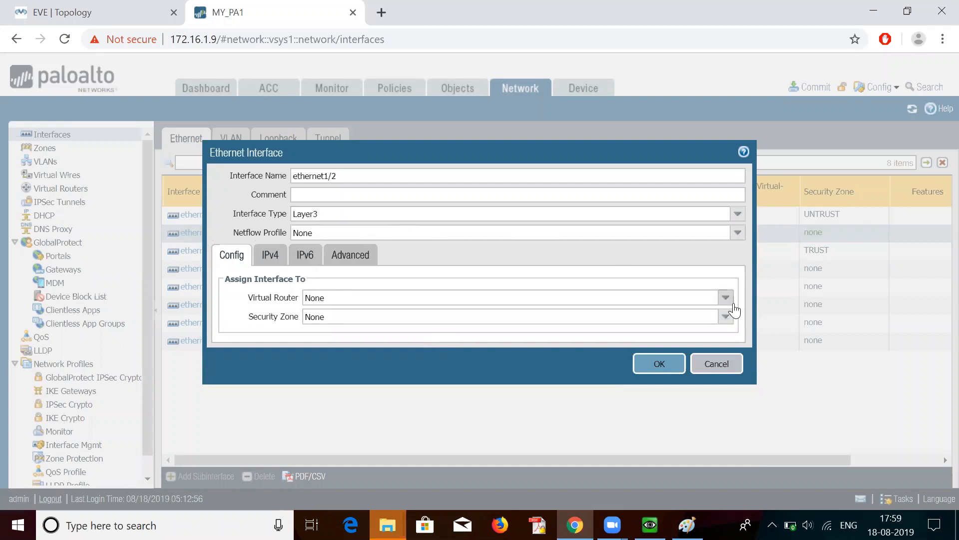
left_click(350, 328)
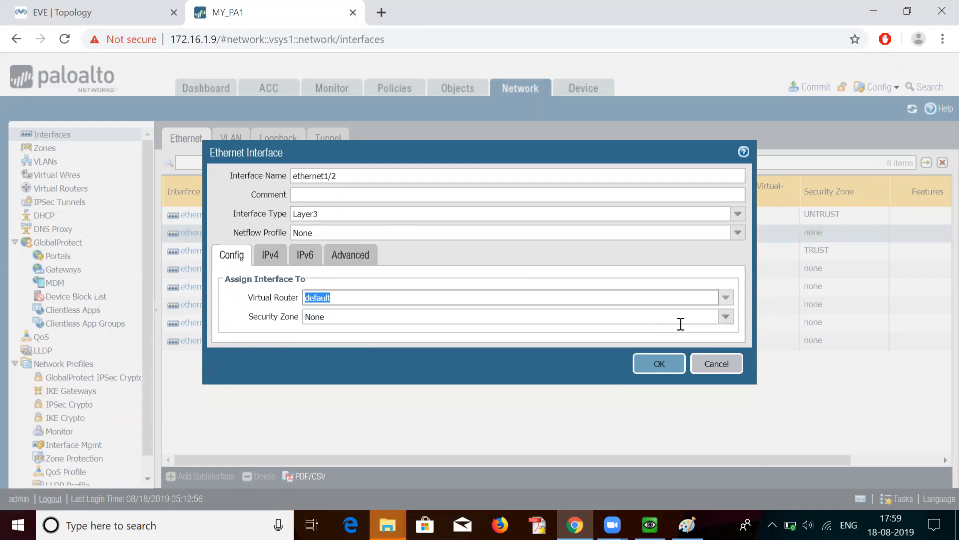
left_click(726, 317)
left_click(347, 381)
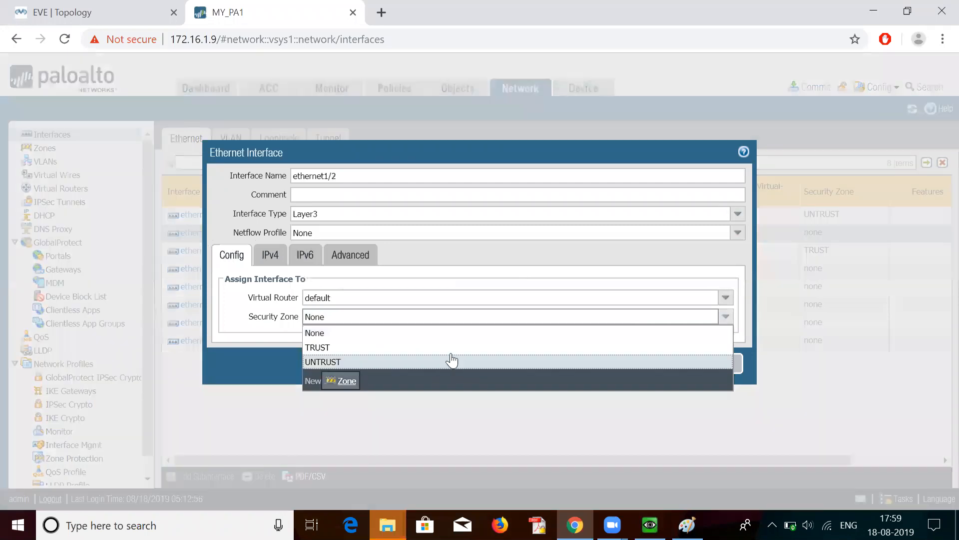
type("DMZ")
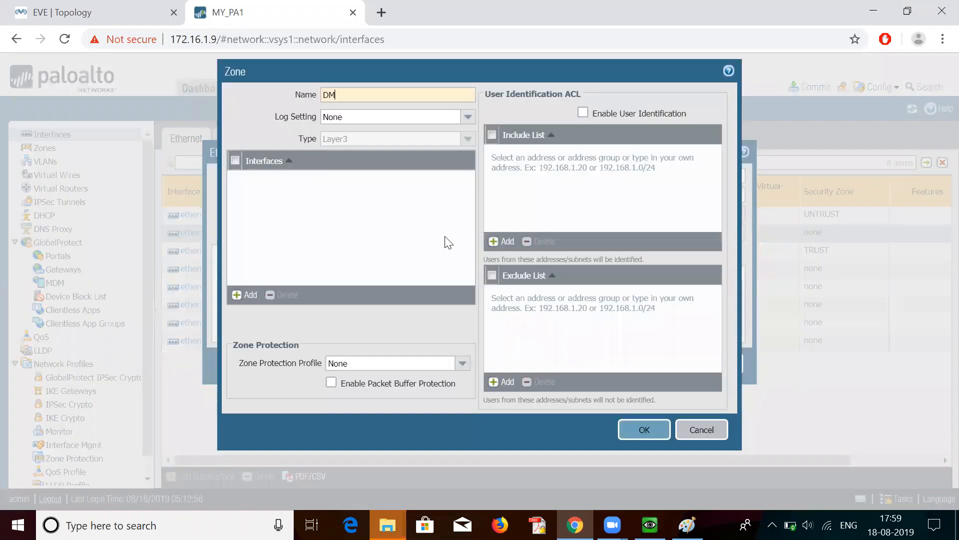
left_click(647, 429)
Give ethernet1/2 static address 192.168.1.1/24 and save the interface.
left_click(271, 255)
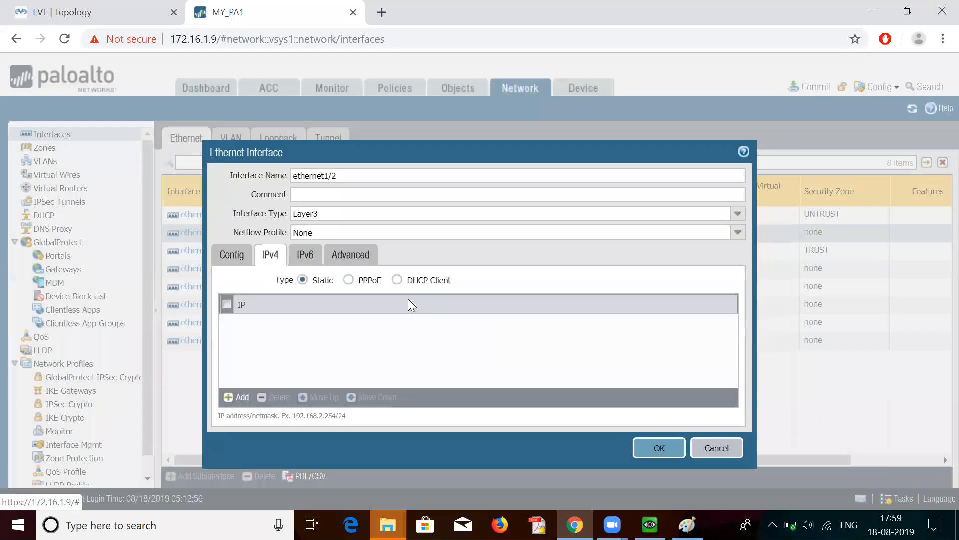
left_click(237, 397)
type("192")
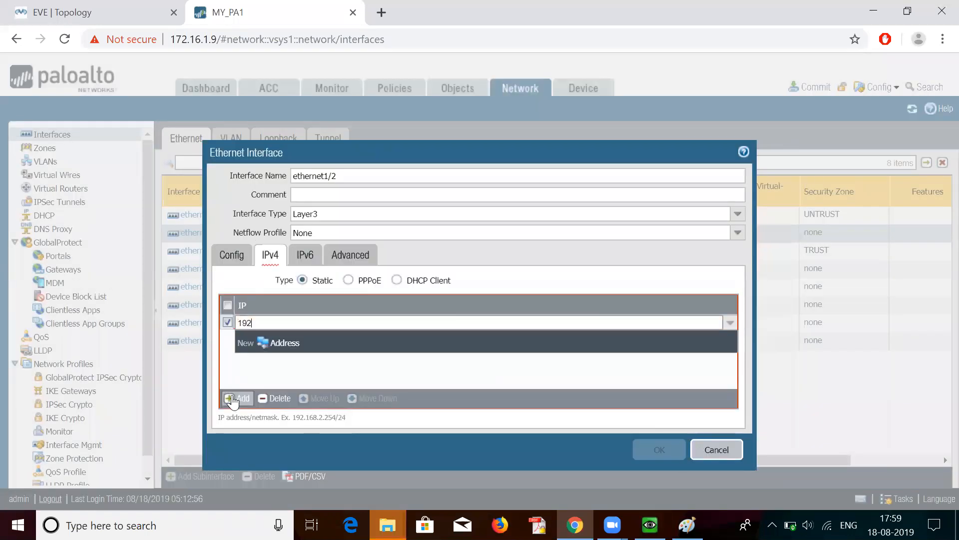
type(".168.1.1")
key("Return")
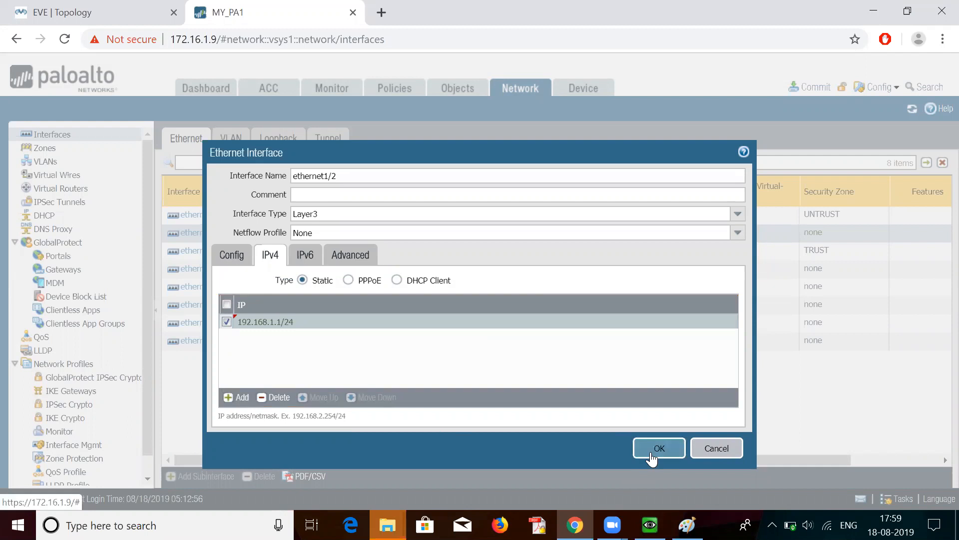
left_click(652, 456)
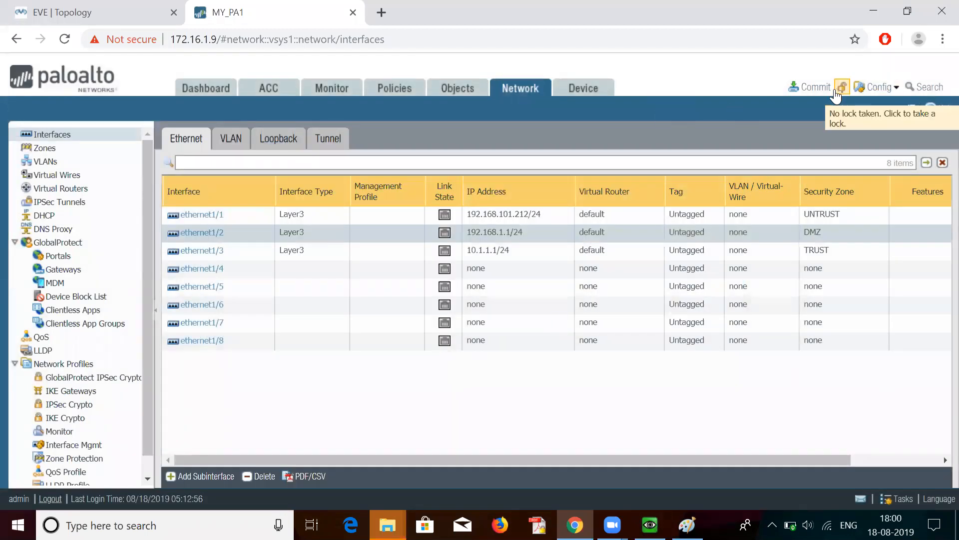
Start committing the policy, objects, device and network changes and request a 10-line change preview.
left_click(895, 90)
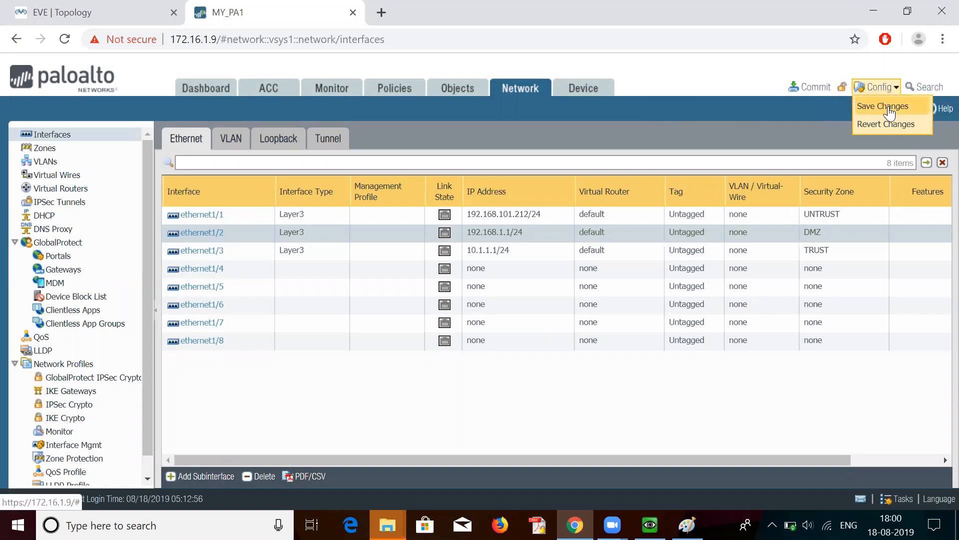
left_click(815, 88)
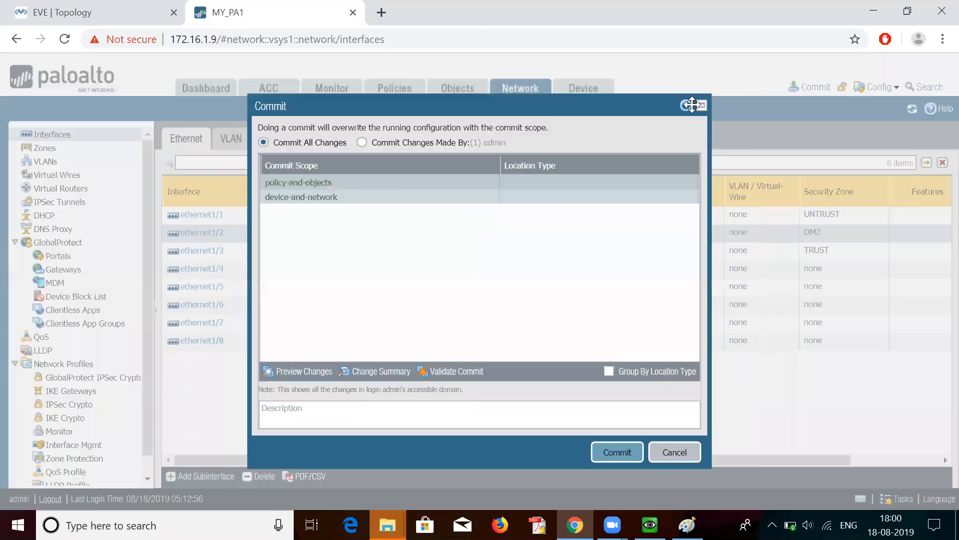
left_click(290, 376)
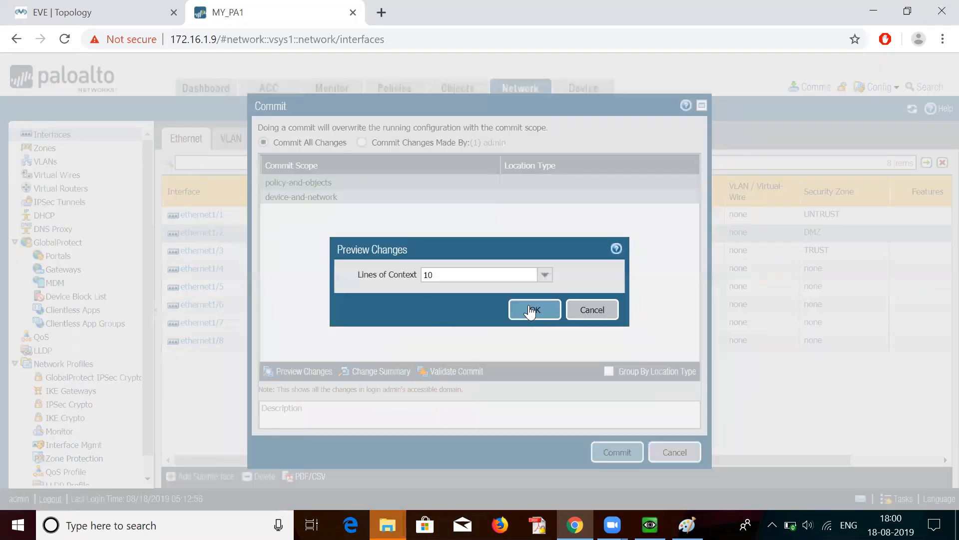
Generate the 10-line preview and examine the Running versus Candidate configuration headings and Modified legend.
left_click(532, 310)
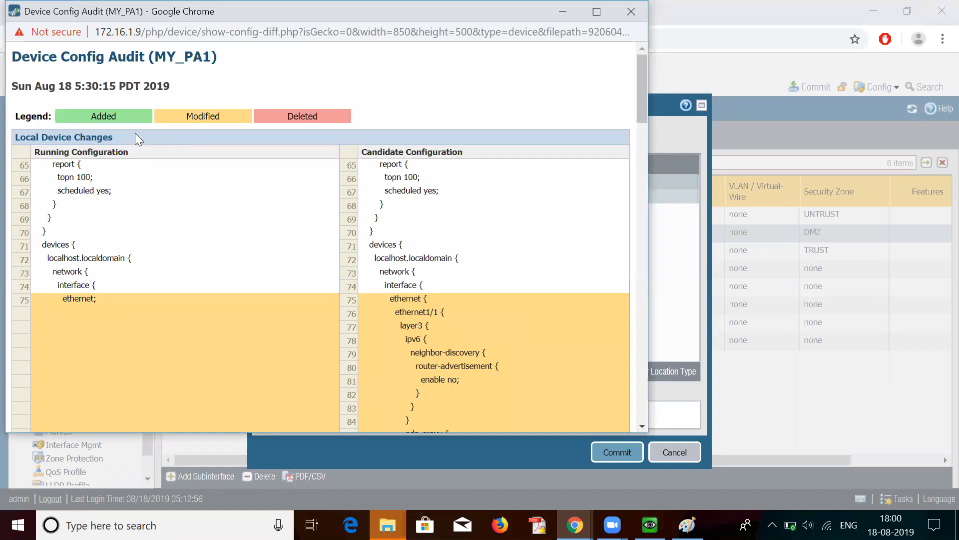
left_click_drag(34, 152, 129, 153)
left_click_drag(362, 152, 475, 161)
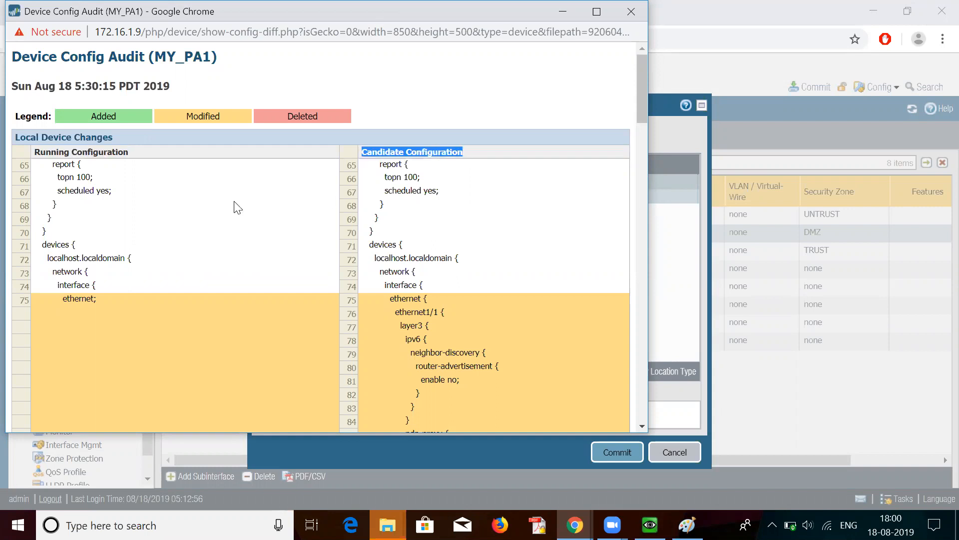
left_click_drag(50, 165, 135, 279)
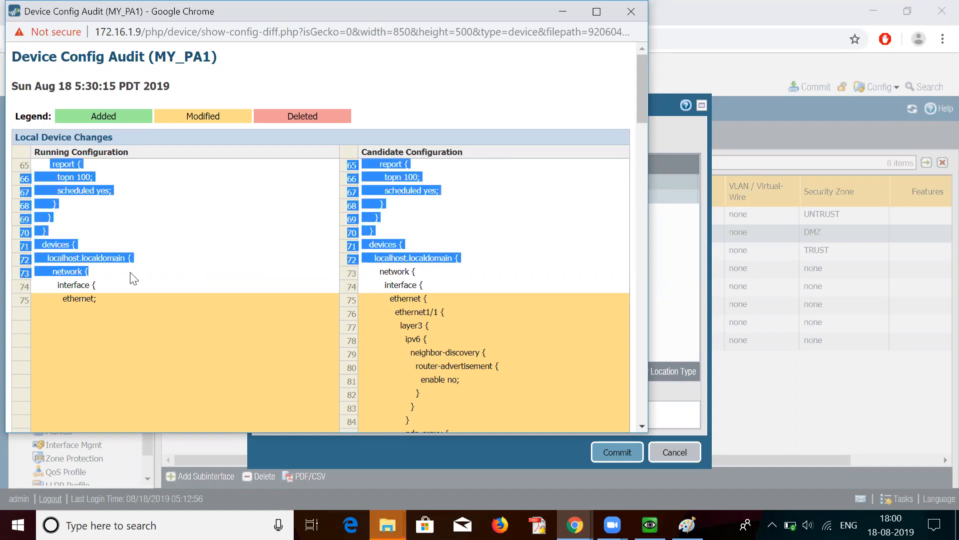
left_click(98, 296)
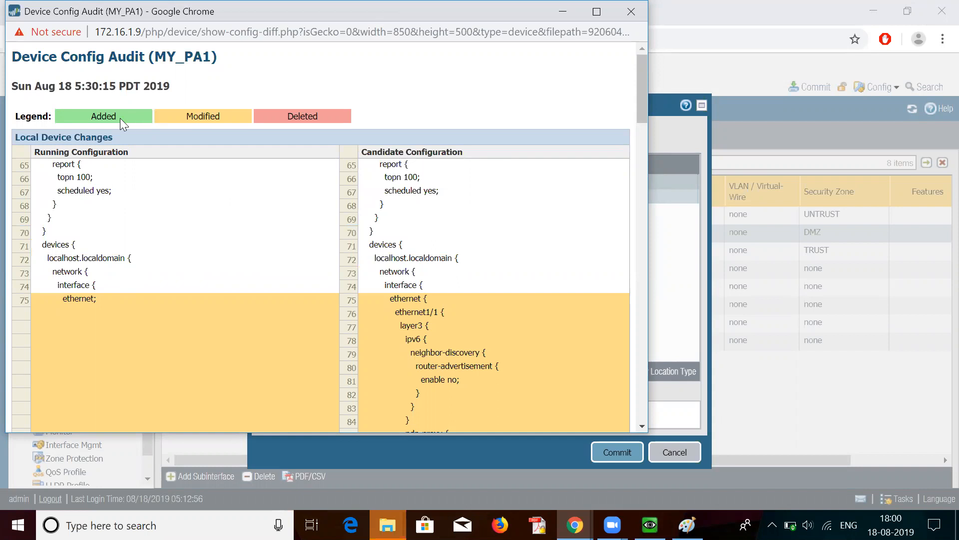
left_click_drag(209, 116, 161, 119)
left_click(285, 116)
Scroll the audit diff down to the new UNTRUST, TRUST and DMZ zones and their imported interfaces.
left_click_drag(640, 93, 656, 155)
scroll(225, 137, "down", 3)
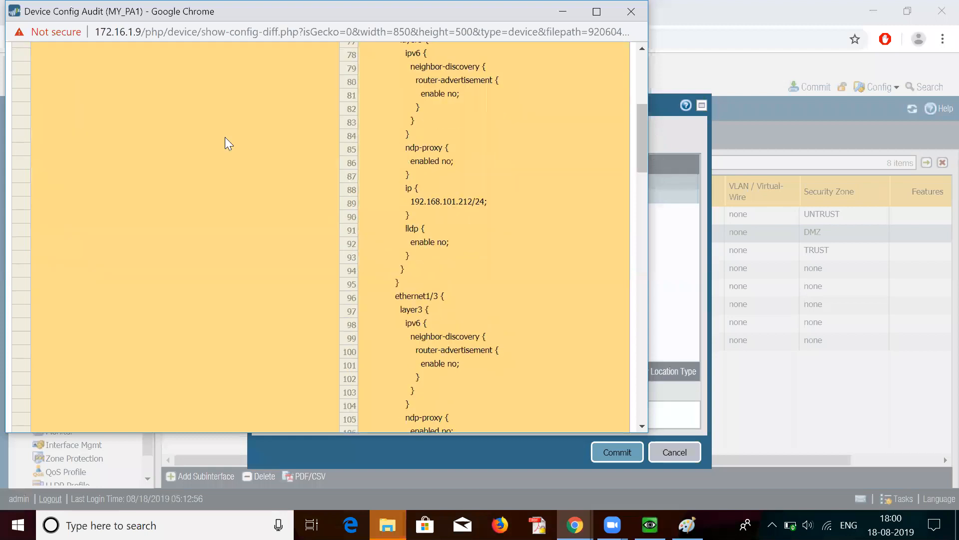
left_click_drag(641, 163, 647, 139)
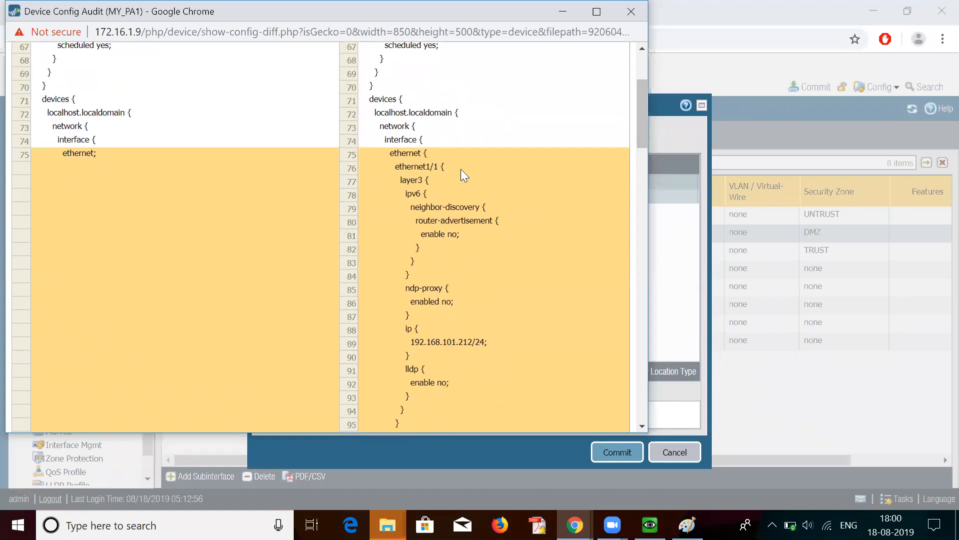
left_click_drag(636, 141, 683, 307)
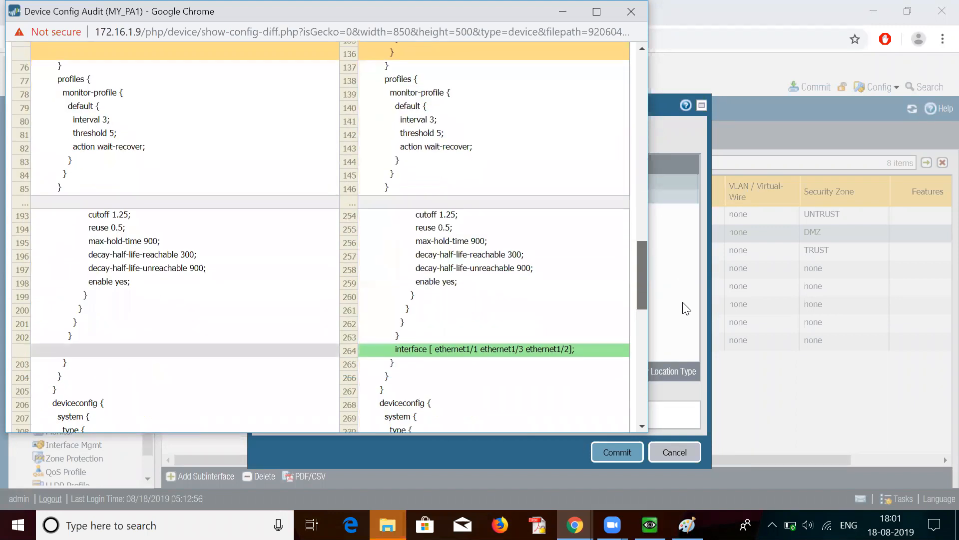
left_click_drag(406, 328, 454, 330)
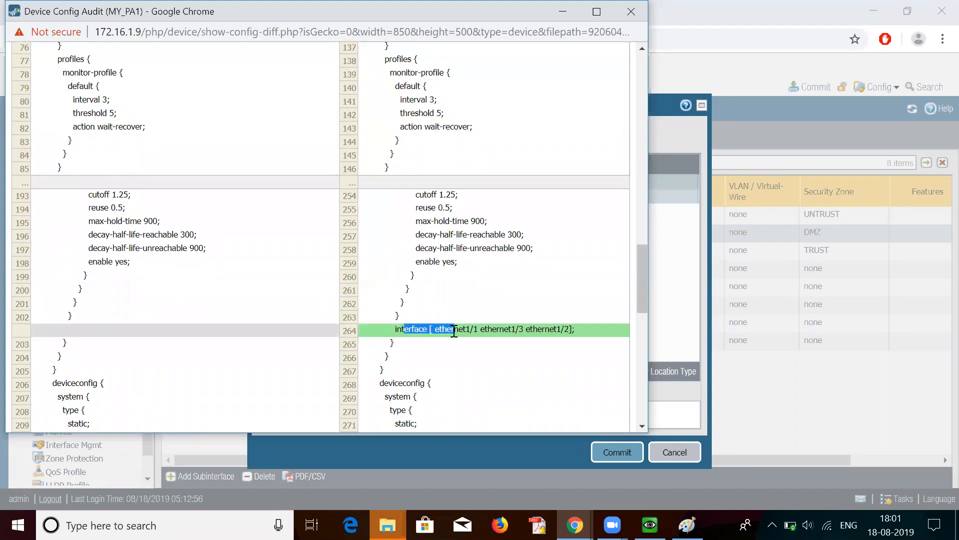
left_click_drag(645, 290, 638, 368)
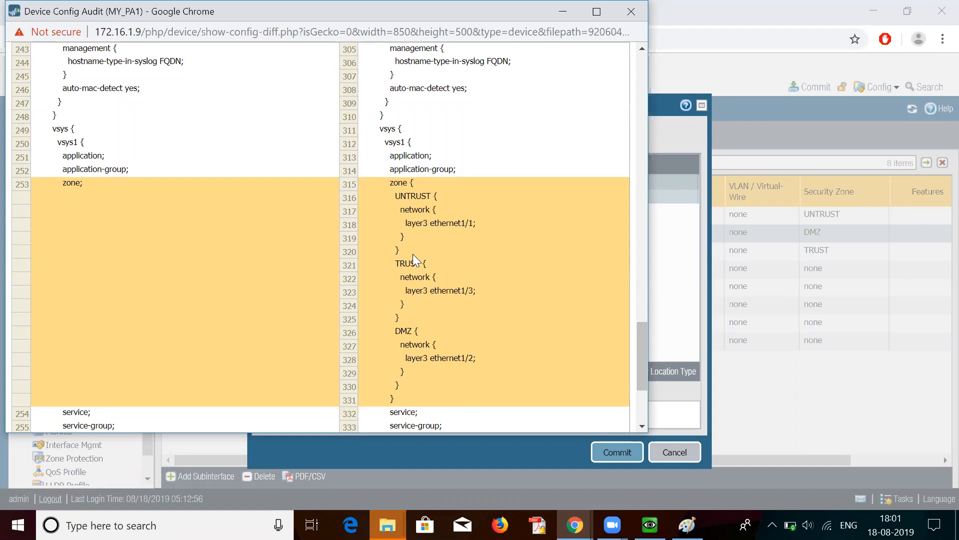
left_click_drag(647, 348, 655, 416)
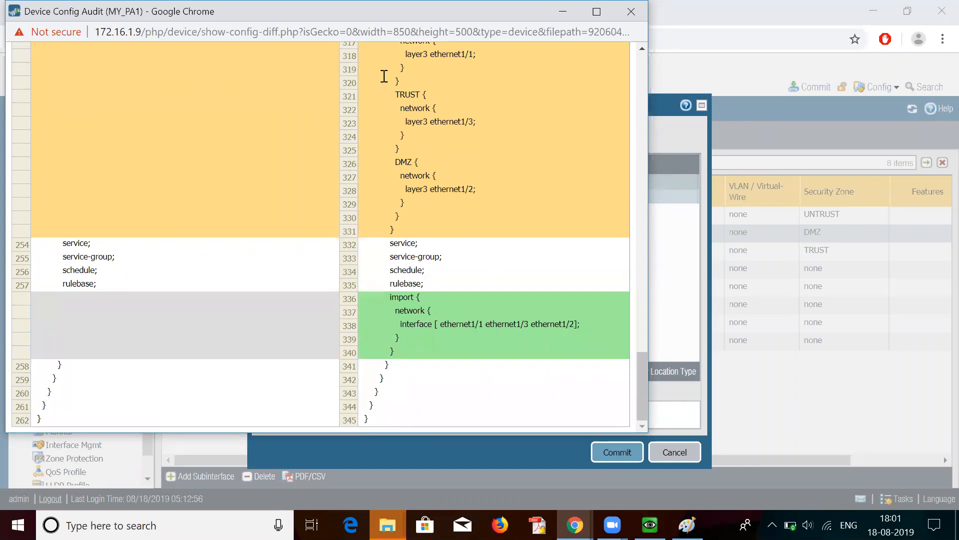
left_click_drag(323, 21, 334, 85)
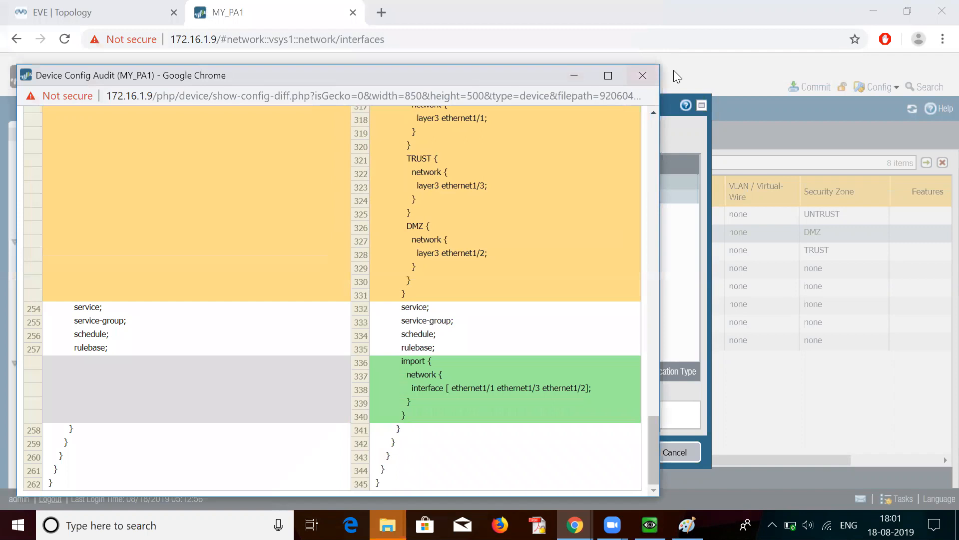
Close the config audit, commit all pending changes, and dismiss the successful commit status.
left_click(643, 76)
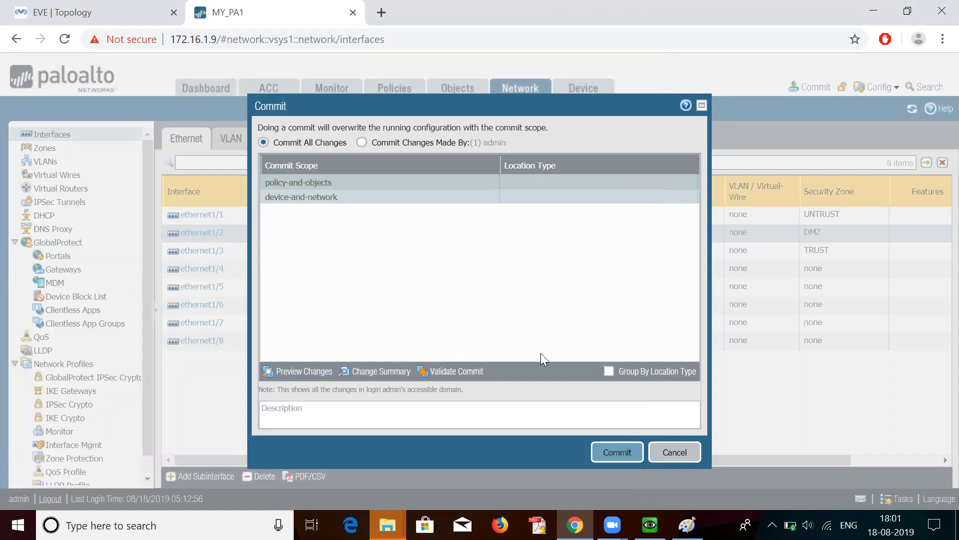
left_click(600, 453)
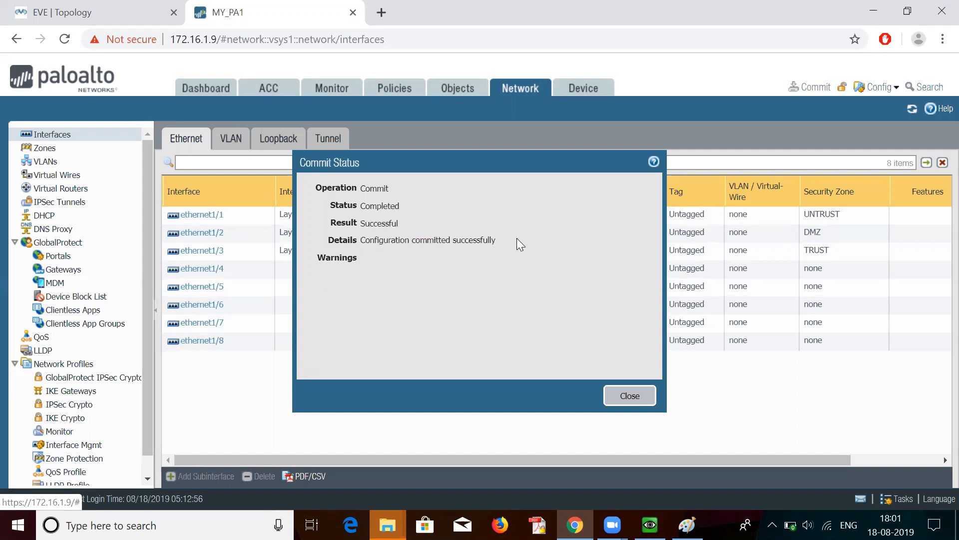
left_click(632, 396)
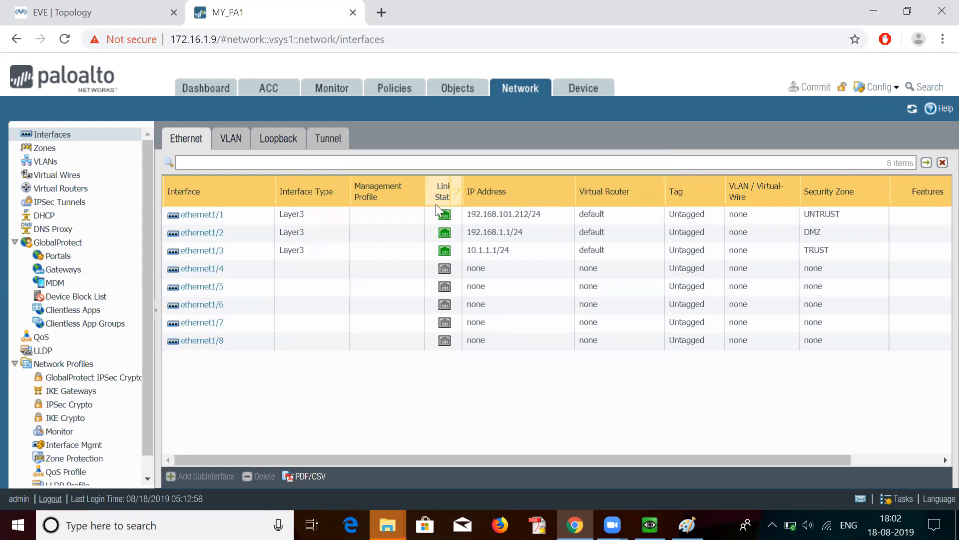
Check the security Zones list, then go to Virtual Routers and open the 'default' router.
mouse_move(446, 252)
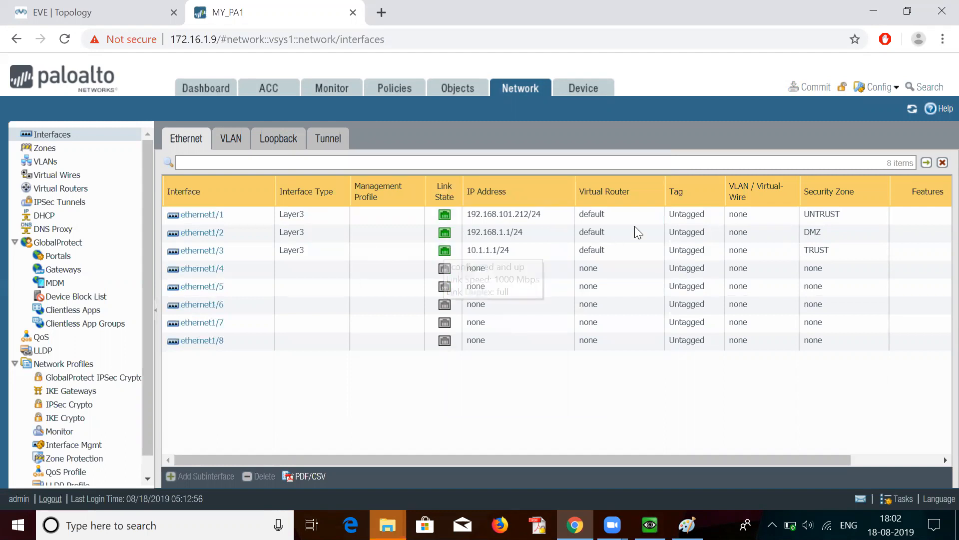
left_click(50, 153)
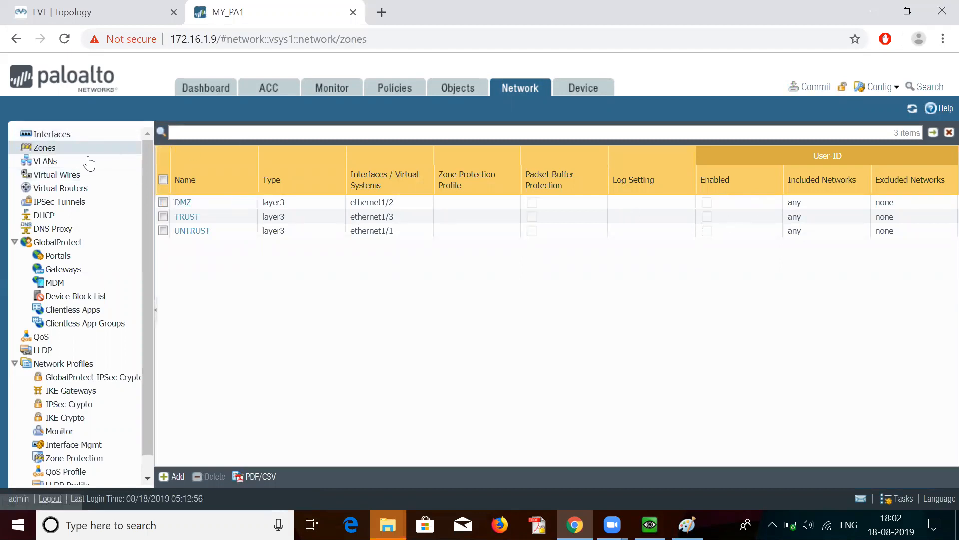
left_click(48, 190)
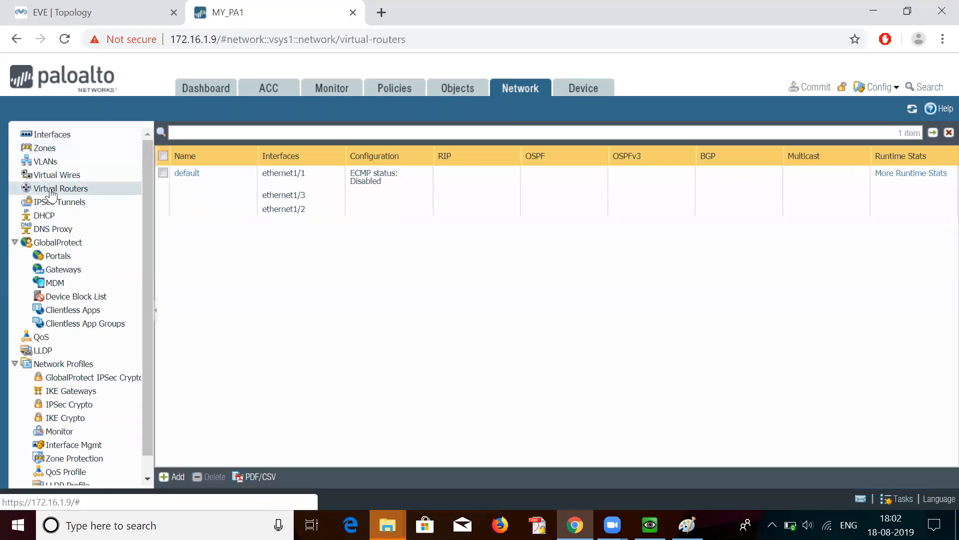
left_click(186, 174)
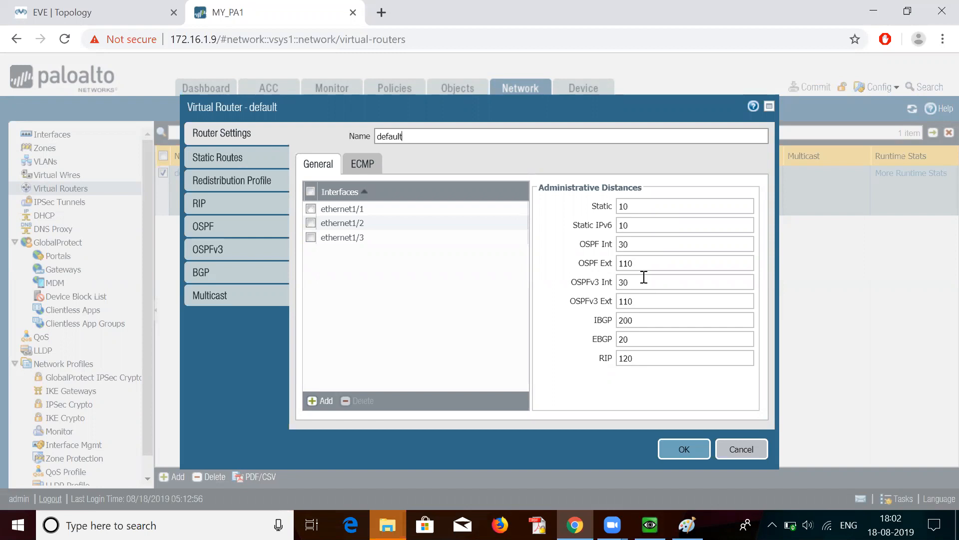
left_click(219, 155)
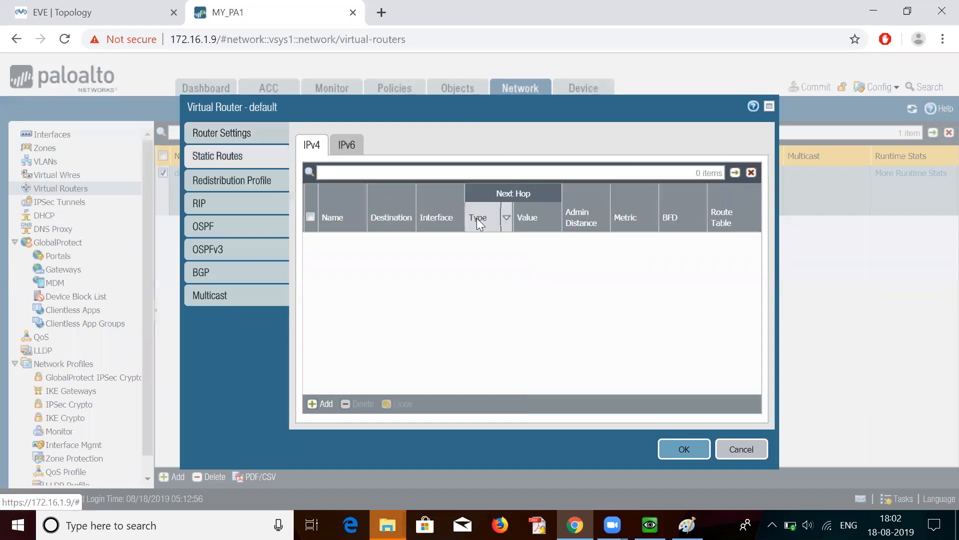
left_click(242, 137)
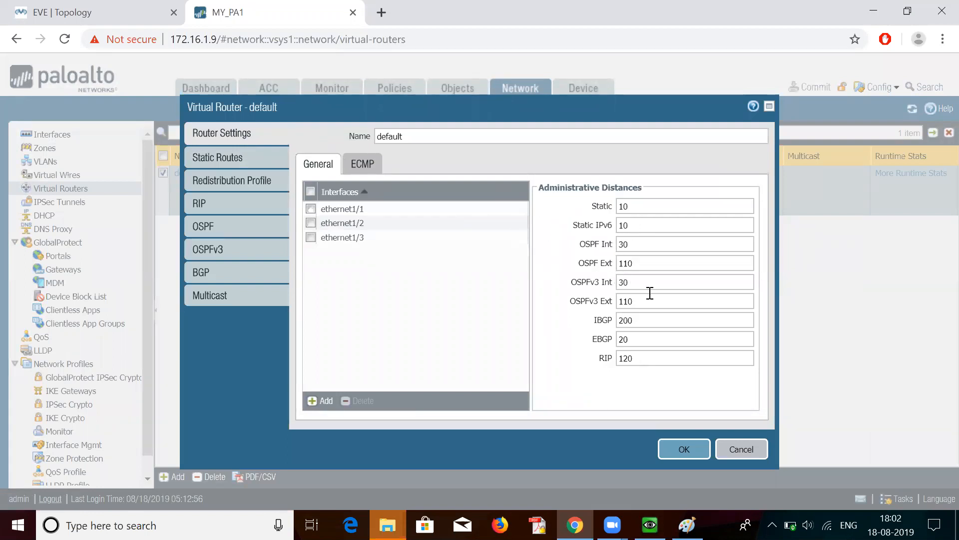
double_click(623, 282)
left_click(635, 323)
left_click(628, 338)
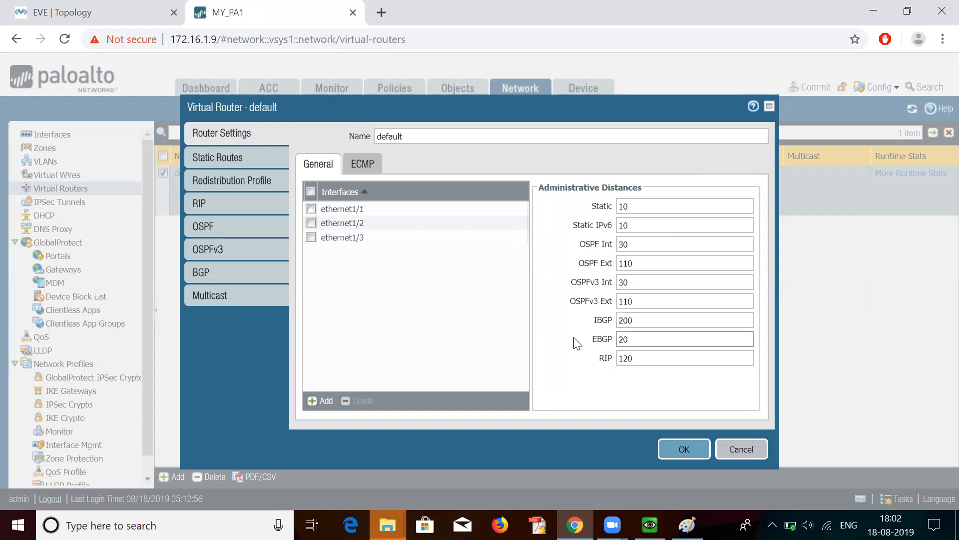
left_click(744, 450)
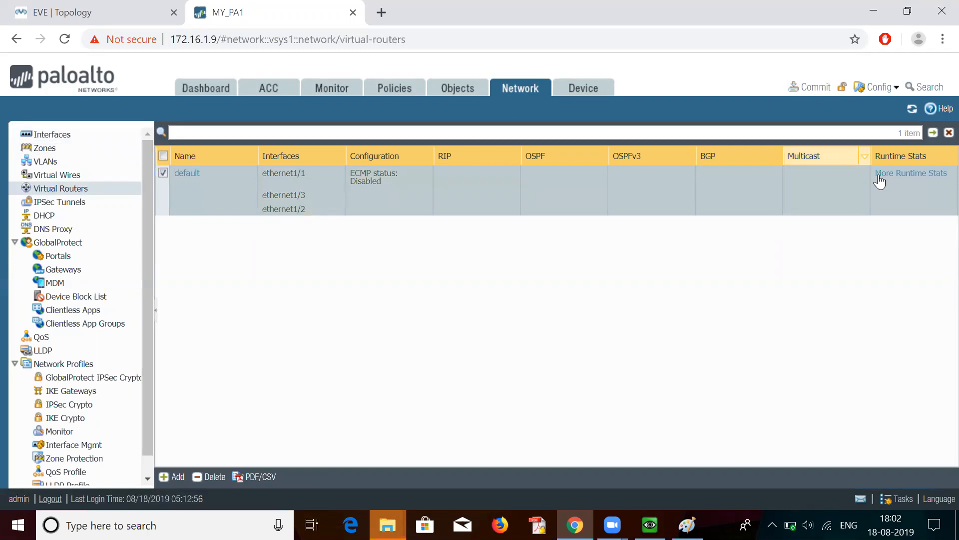
left_click(906, 174)
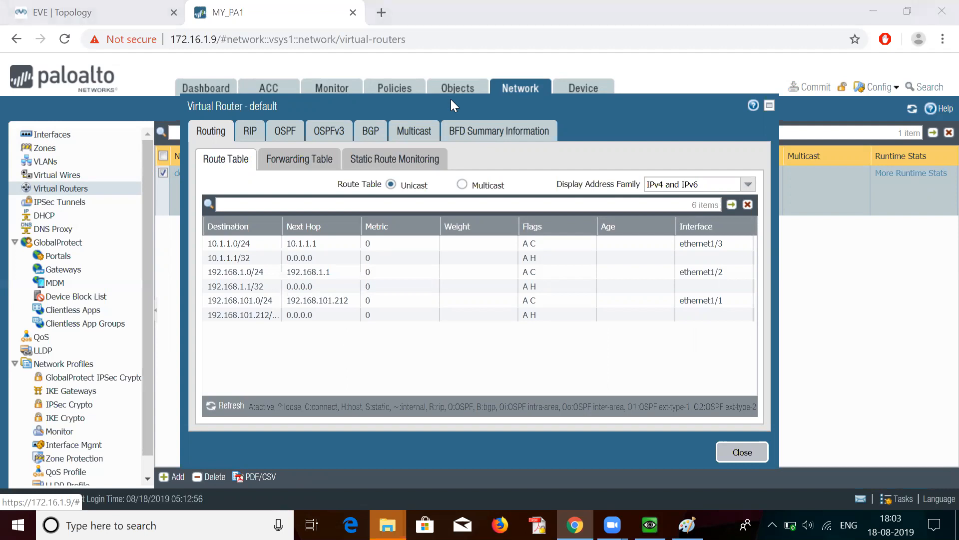
left_click_drag(450, 99, 401, 61)
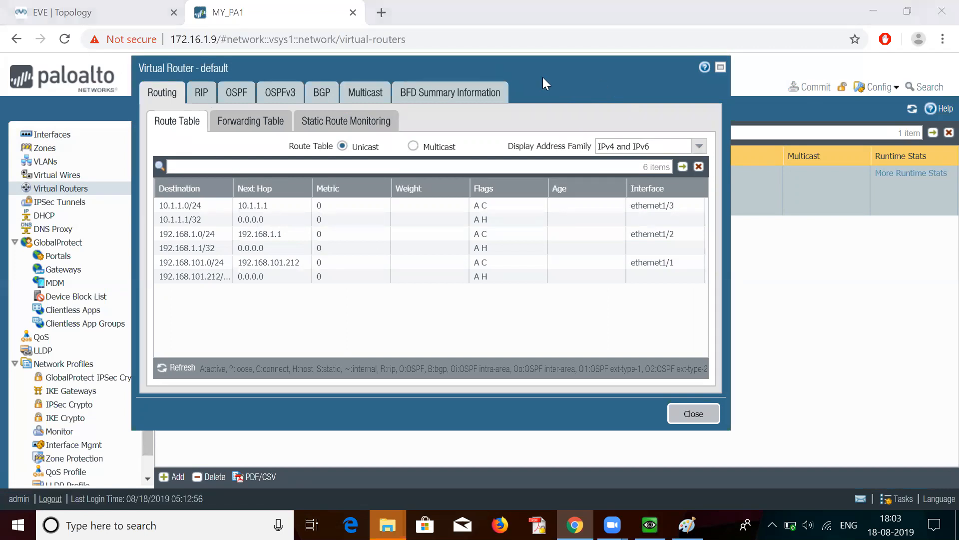
left_click_drag(317, 68, 300, 35)
left_click_drag(499, 68, 528, 69)
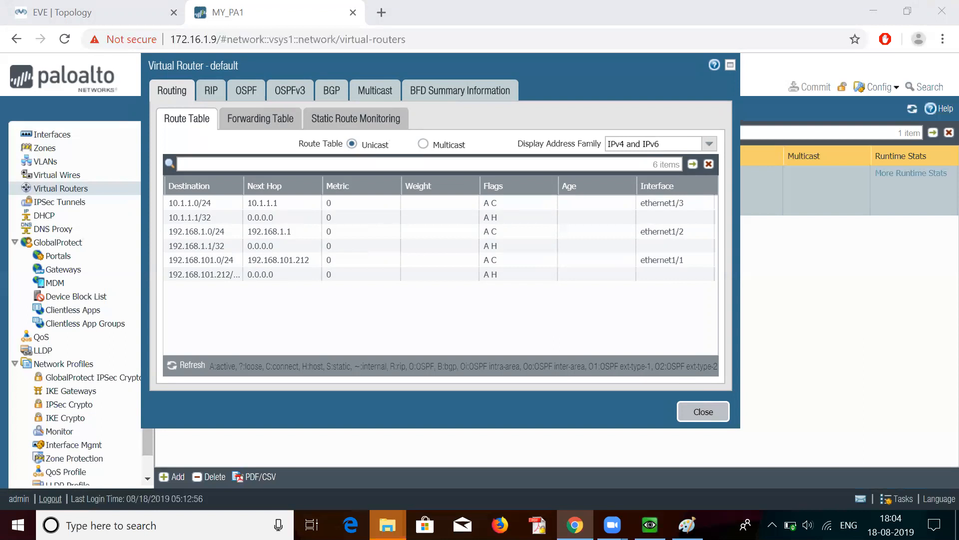
left_click(365, 328)
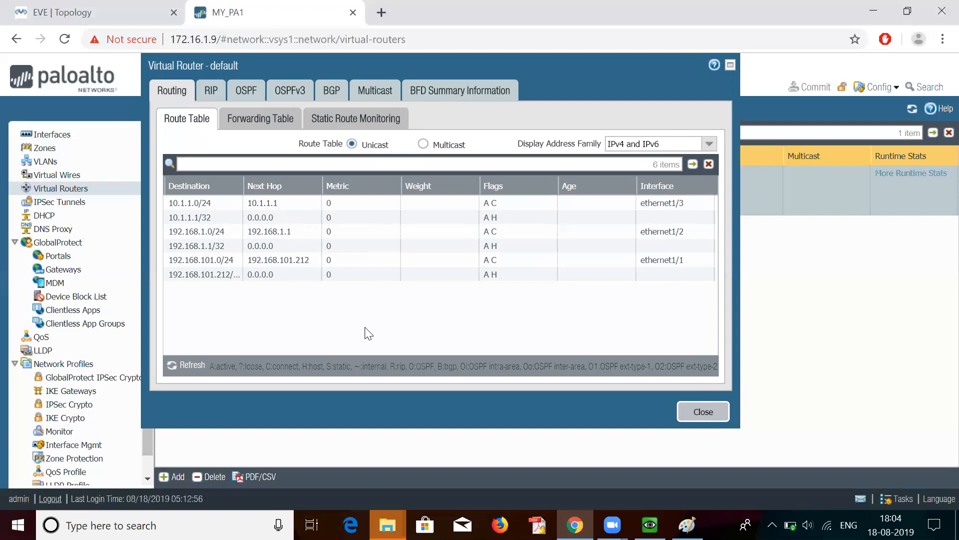
left_click(605, 71)
left_click(606, 70)
left_click(606, 70)
left_click(703, 416)
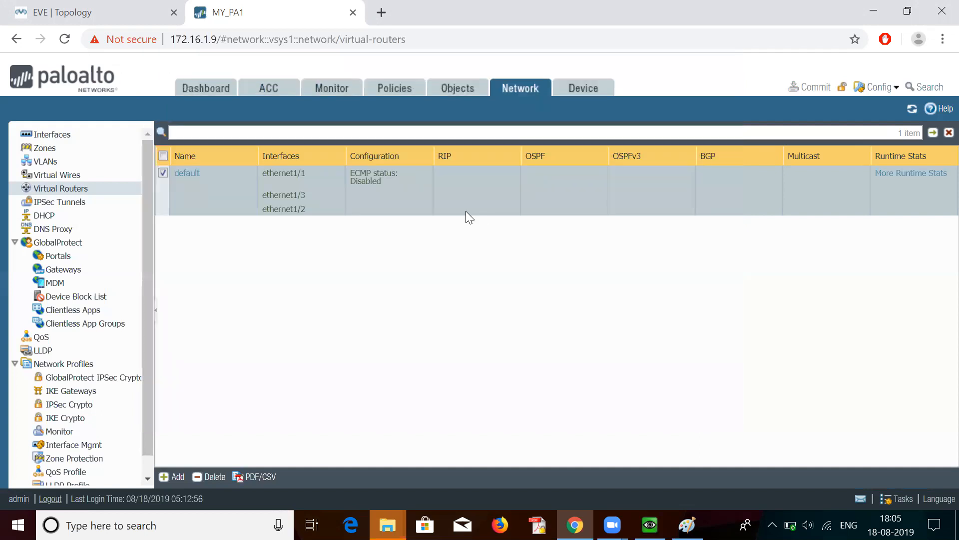
Run 'show routing route' on the PA-VM console to list its six routes, then minimize the console.
left_click(650, 525)
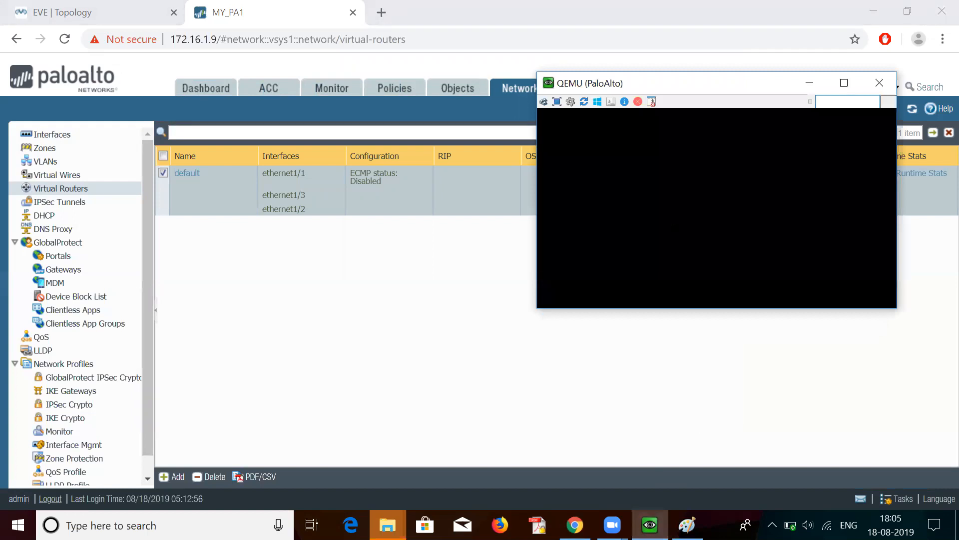
key("Return")
key("Return")
key("Return")
type("shpw")
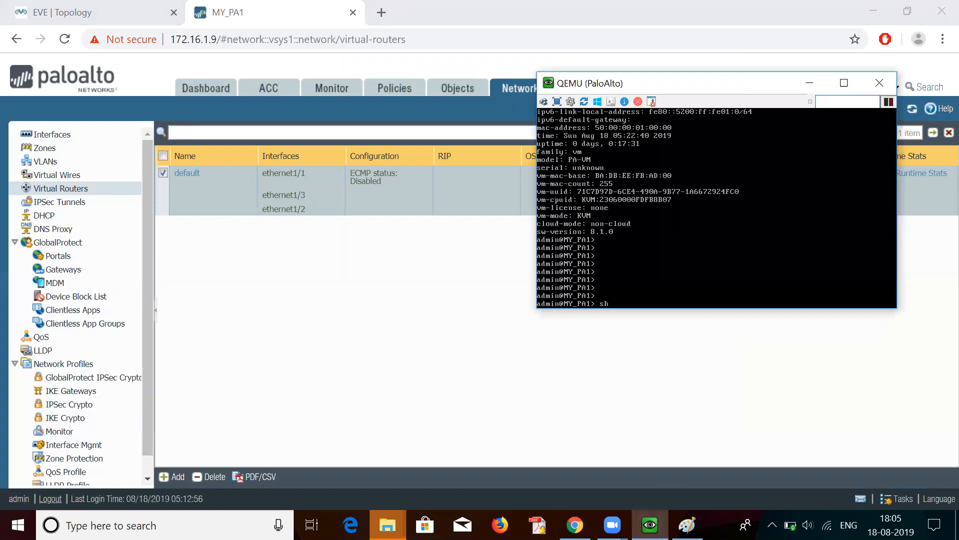
key("BackSpace")
key("BackSpace")
key("BackSpace")
type("ow routting route")
key("Return")
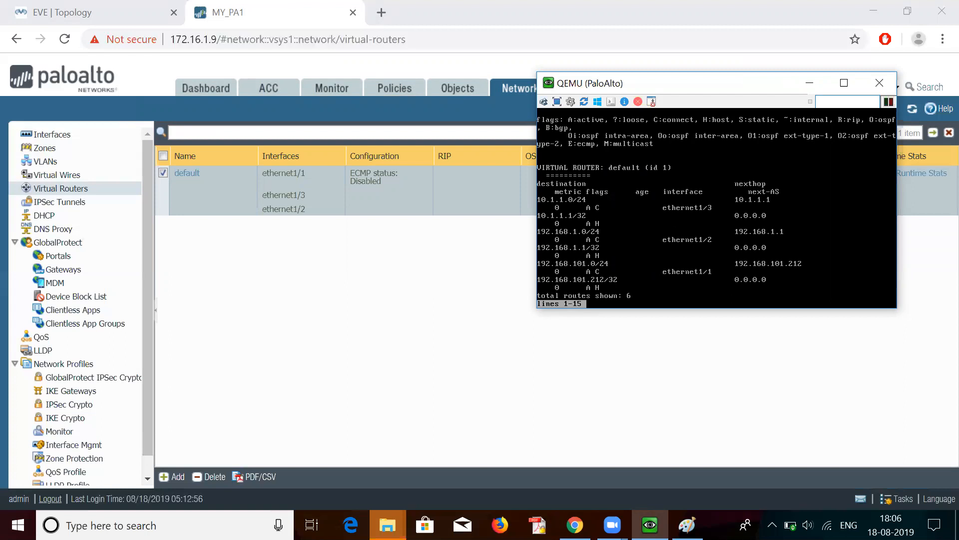
key("Return")
key("Return")
key("Return")
key("Return")
key("Return")
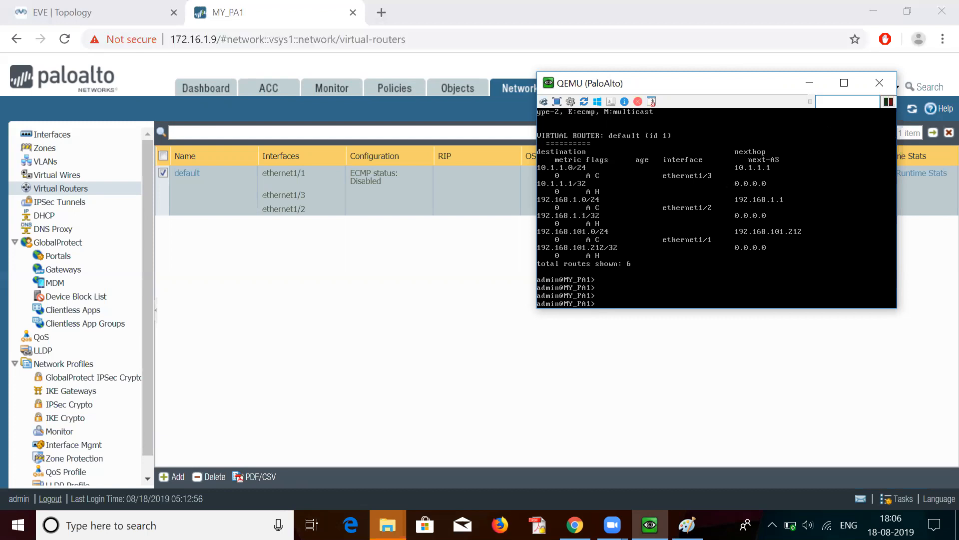
left_click(789, 84)
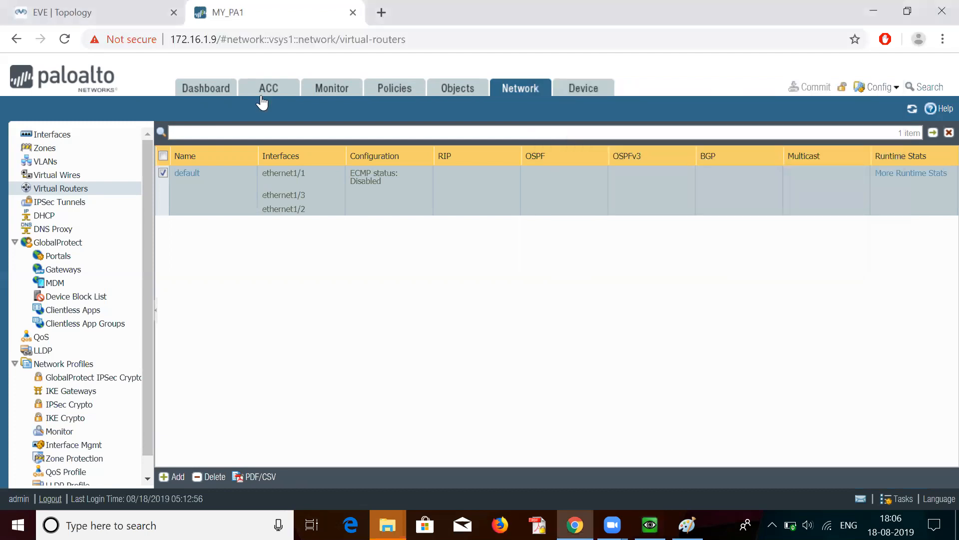
Launch a telnet session to router 37252 from the EVE-NG lab topology.
left_click(83, 17)
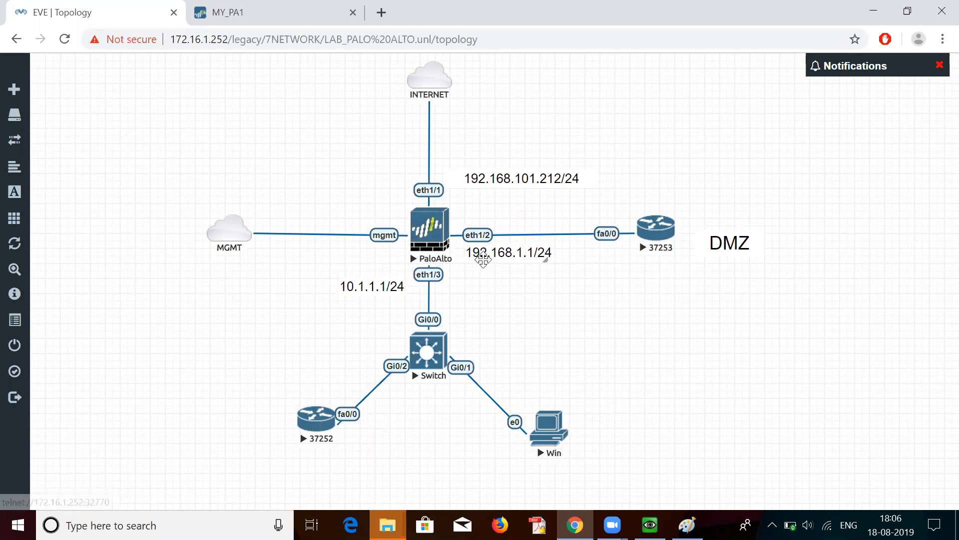
left_click(307, 429)
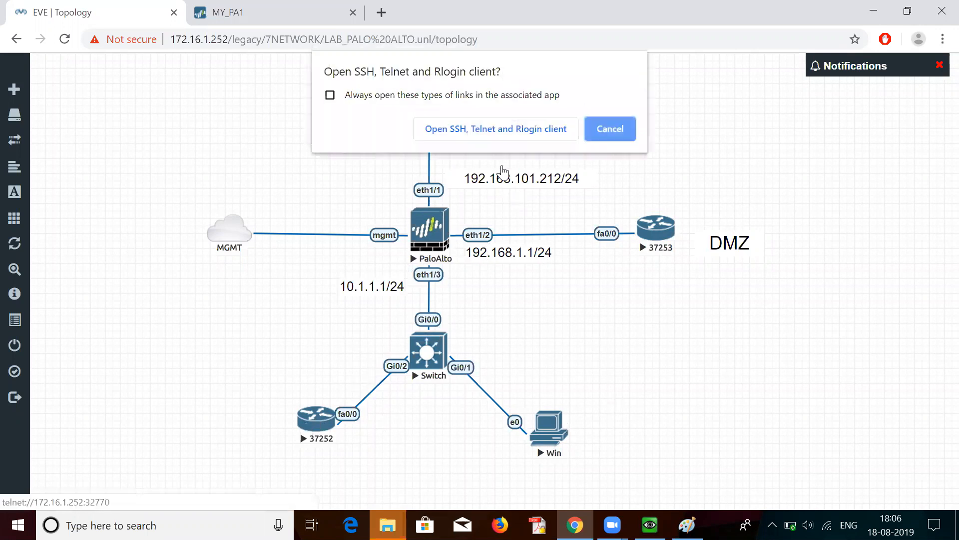
left_click(477, 123)
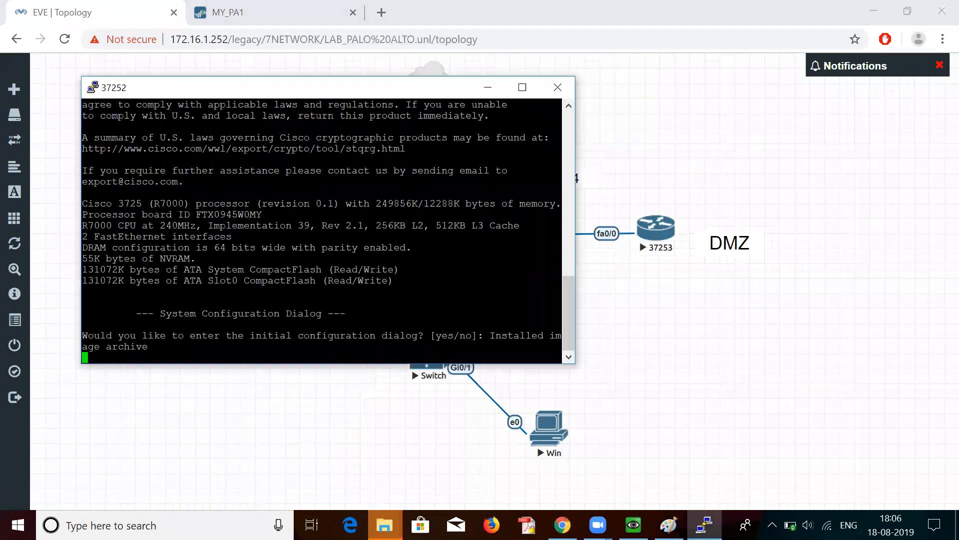
Decline the router's initial configuration dialog and reposition the terminal window.
type("n")
key("Return")
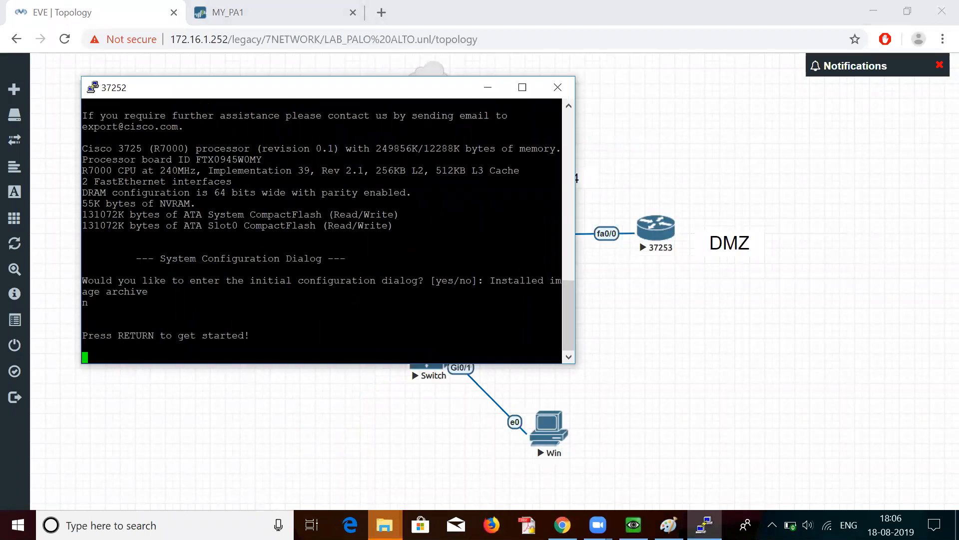
left_click_drag(322, 95, 703, 97)
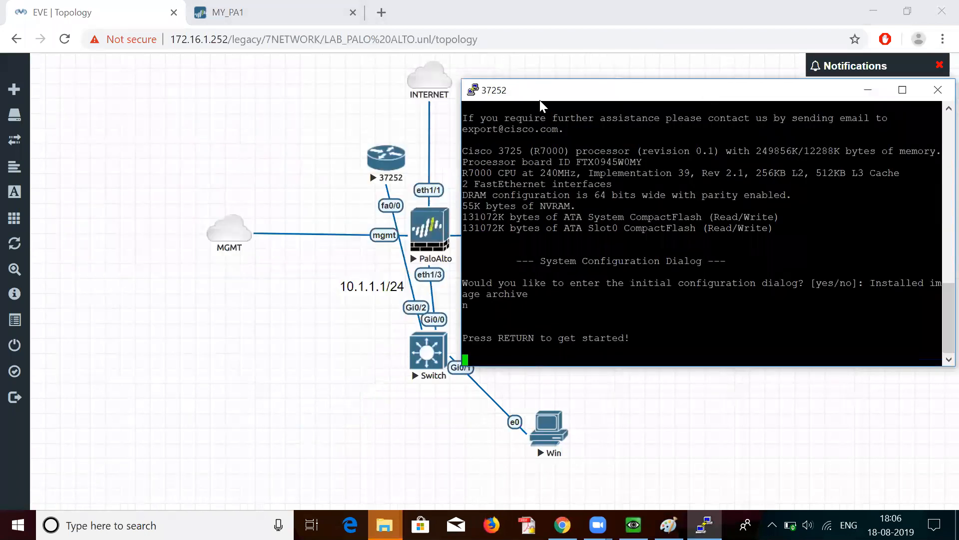
left_click_drag(244, 394, 218, 345)
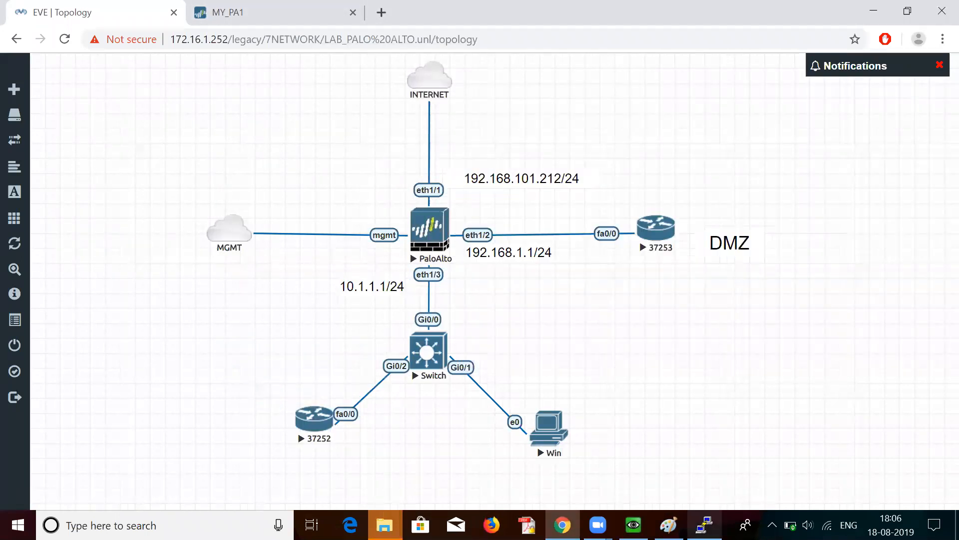
left_click(704, 525)
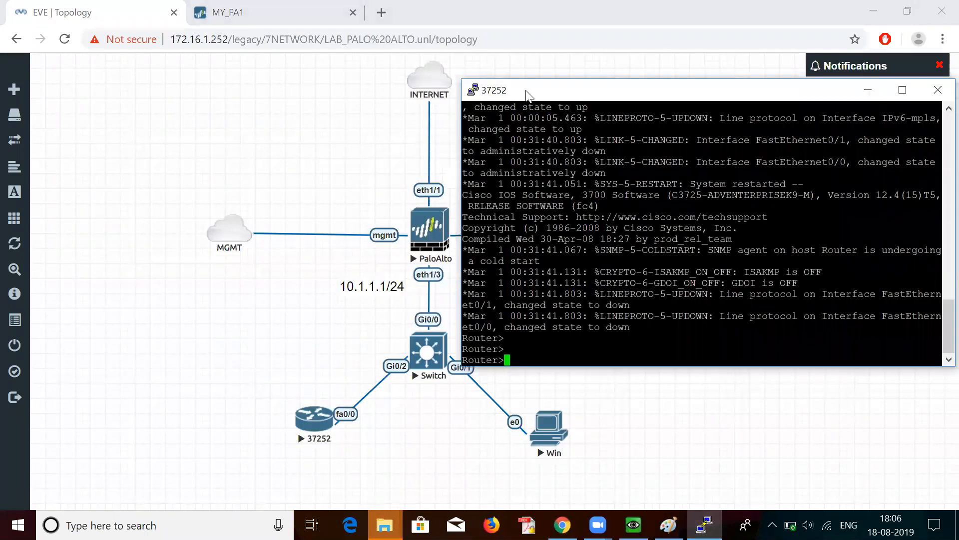
left_click_drag(528, 96, 520, 91)
Enter privileged and global configuration mode and set the hostname to TRUST_USR.
key("Return")
key("Return")
key("Return")
key("Return")
type("en")
key("Tab")
key("Return")
key("Return")
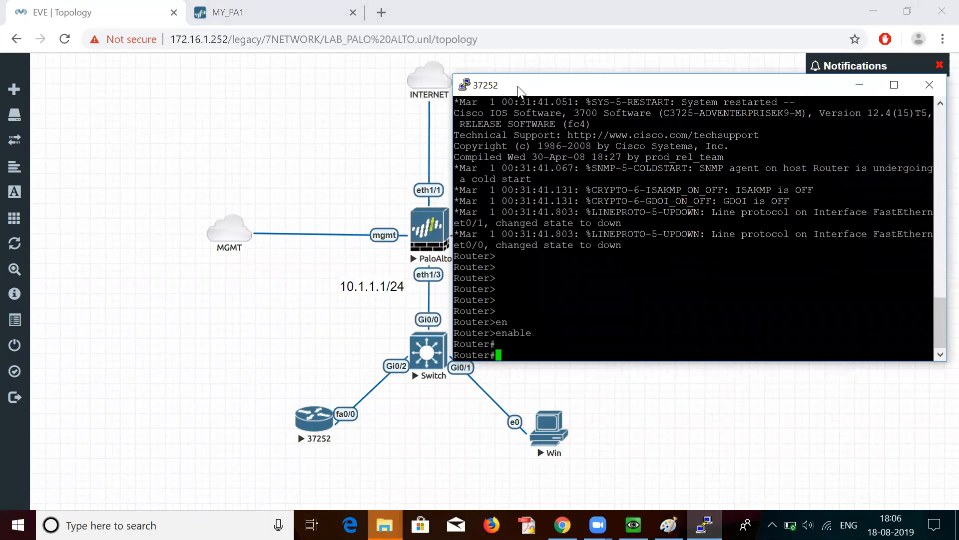
type("conf t")
key("Return")
key("Return")
key("Return")
key("Return")
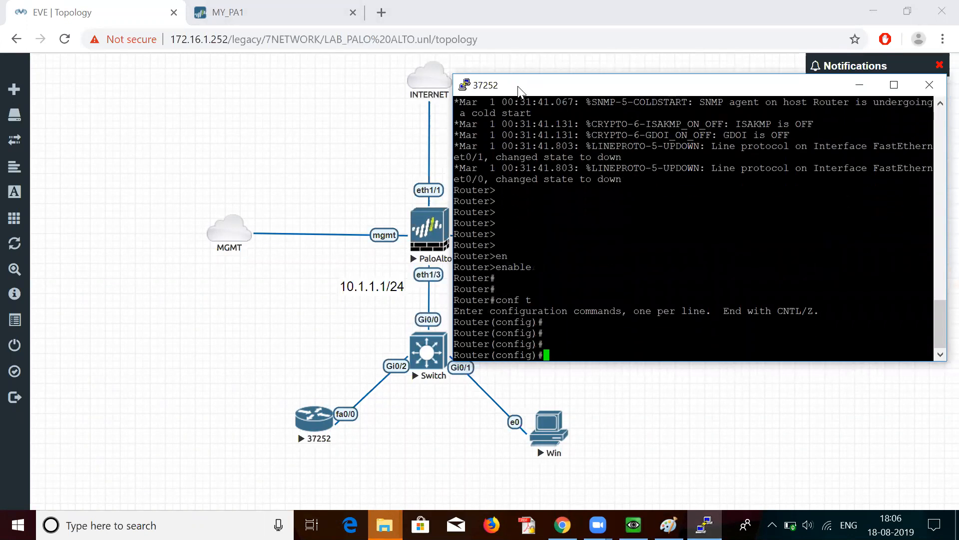
type("host")
key("Tab")
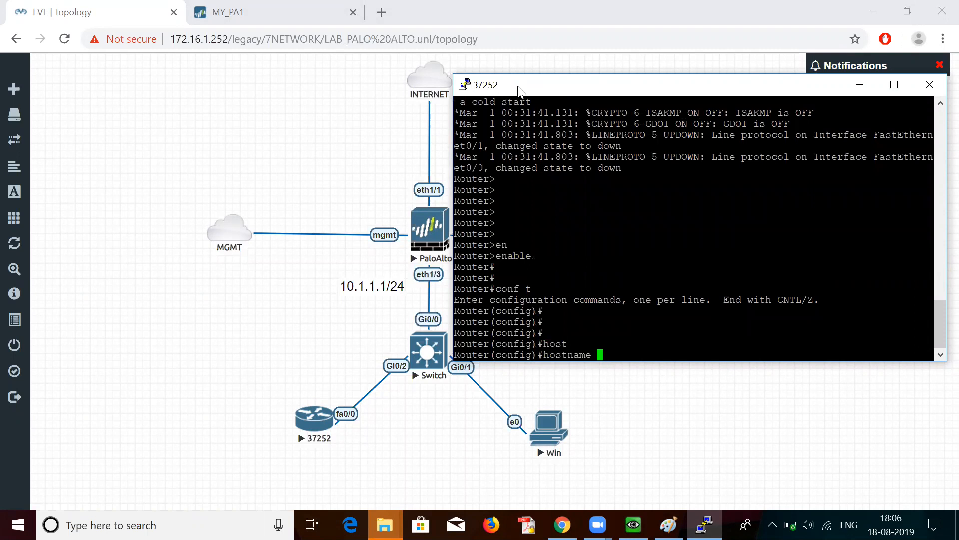
type("TRUST_USR")
key("Return")
key("Return")
key("Return")
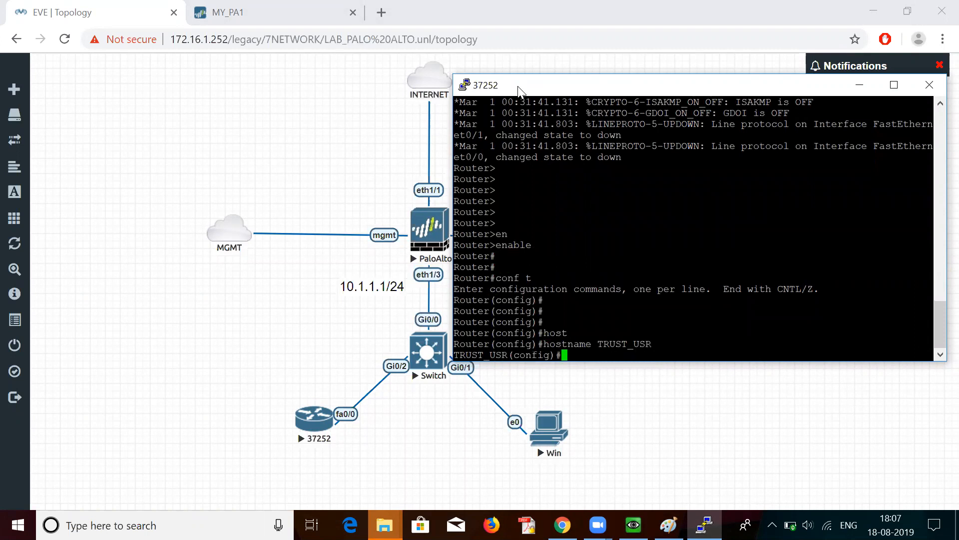
Give FastEthernet0/0 address 10.1.1.2 255.255.255.0, enable it with no shutdown, and exit configuration.
type("int f0/0")
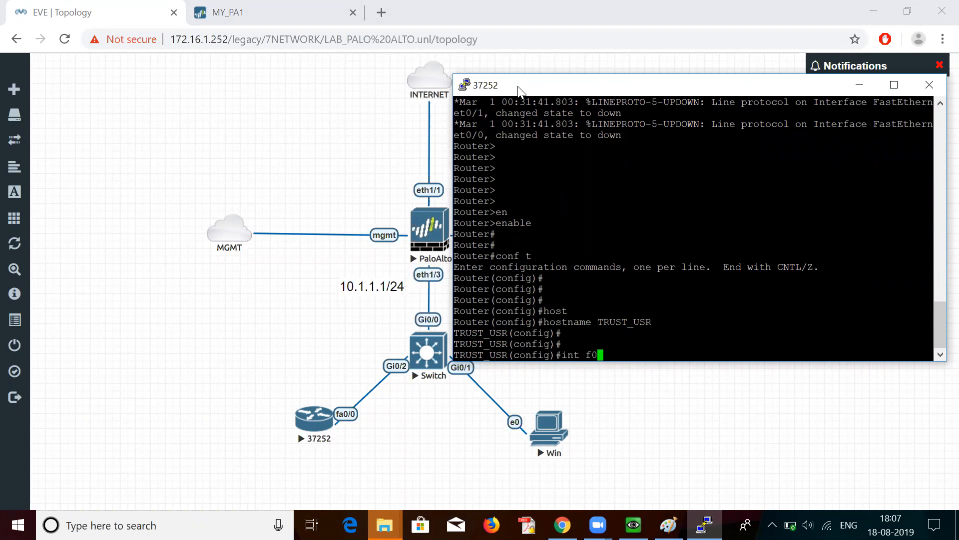
key("Return")
key("Return")
key("Return")
type("ip add")
key("Tab")
type("10.1.1.2 ")
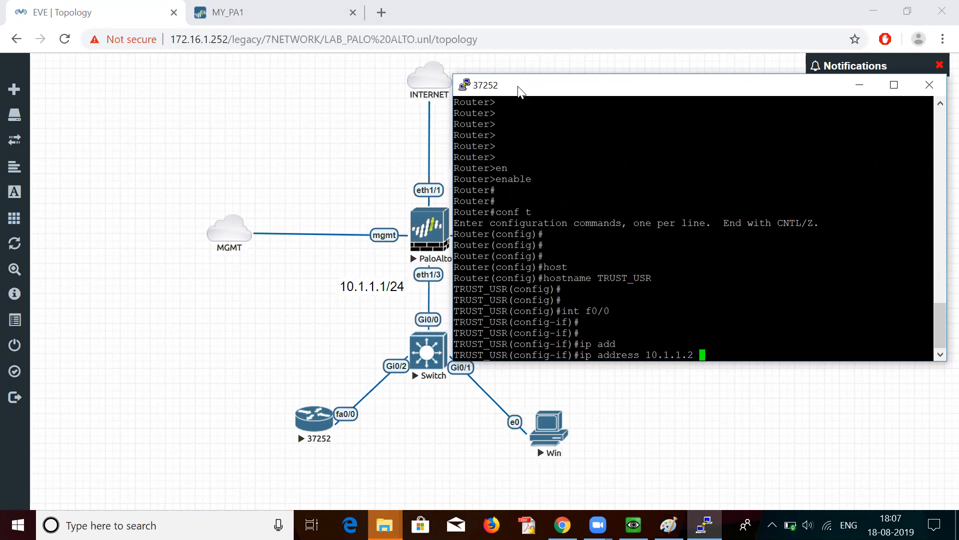
type("255")
type("55.255.0")
key("Return")
key("Return")
type("no sh")
key("Return")
key("Return")
type("exit")
key("Return")
key("Return")
type("exit")
Save the router's running configuration with wr.
key("Return")
key("Return")
key("Return")
key("Return")
type("wr")
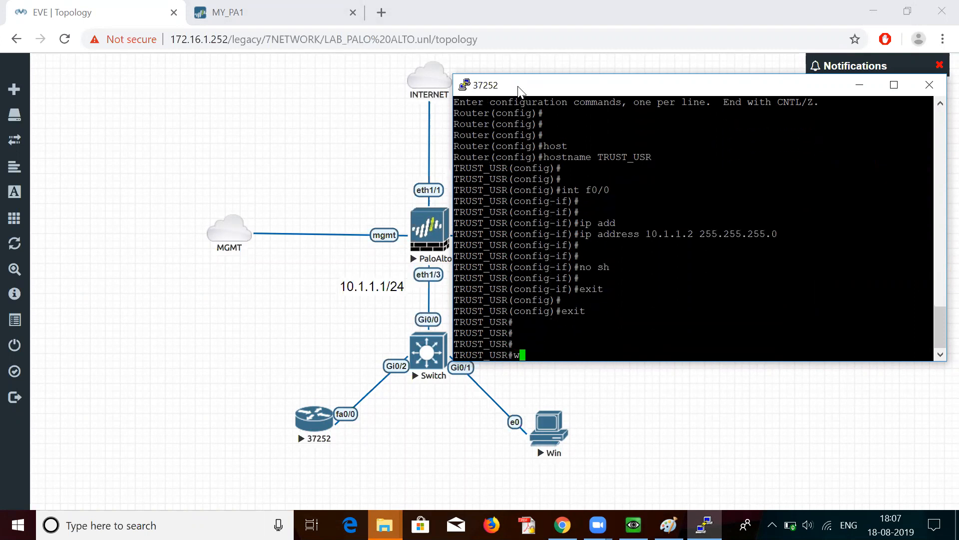
key("Tab")
key("Return")
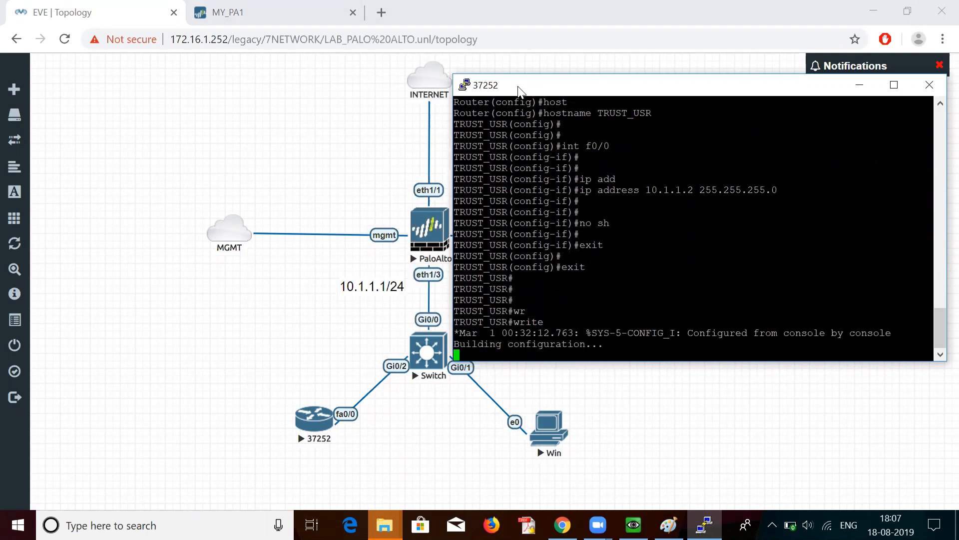
key("Return")
key("Return")
key("Return")
Check the routing table, then add default route 0.0.0.0 0.0.0.0 via 10.1.1.1.
type("sh ")
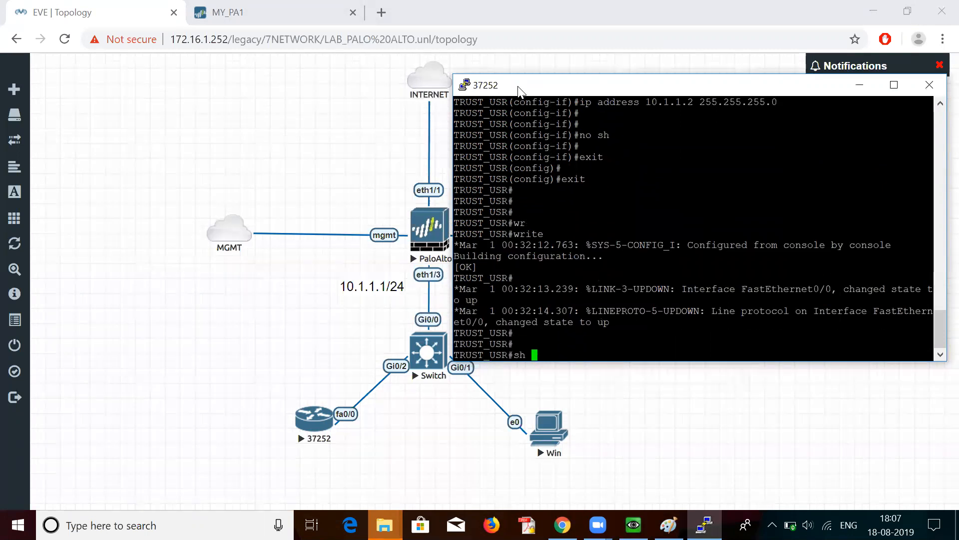
type("ip ro")
key("Tab")
key("Return")
key("Return")
key("Return")
key("Return")
key("Return")
key("Return")
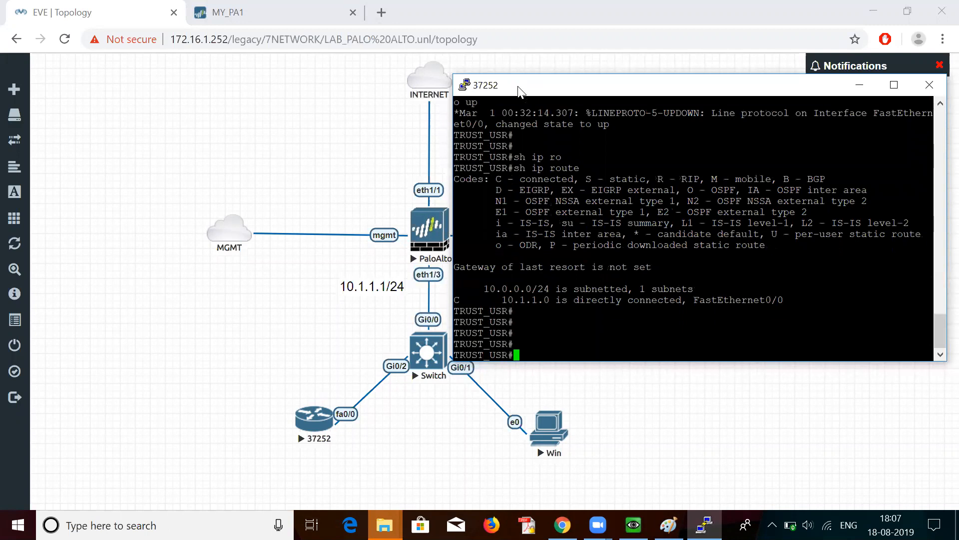
type("conf t")
key("Return")
key("Return")
type("host")
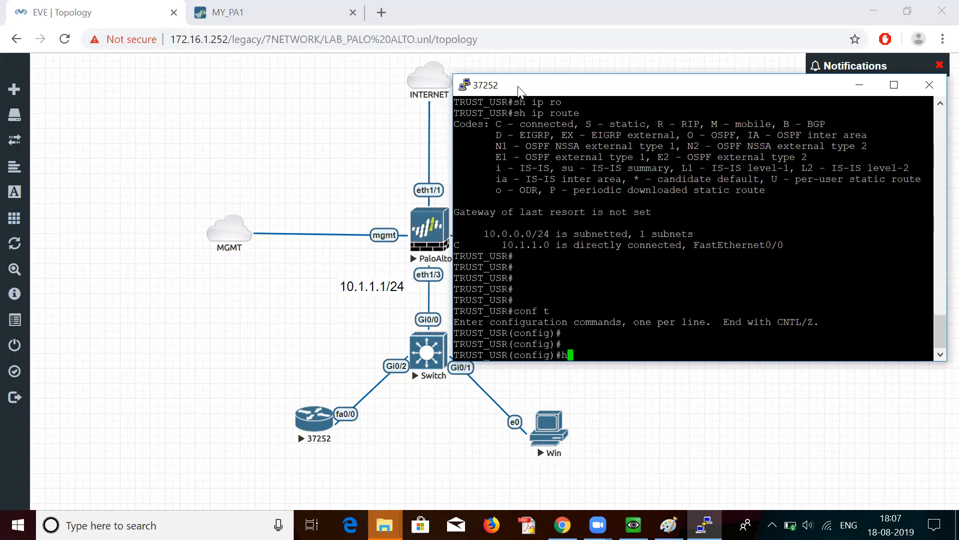
key("Tab")
type("ip")
key("BackSpace")
key("BackSpace")
key("BackSpace")
key("BackSpace")
key("BackSpace")
key("BackSpace")
key("BackSpace")
key("BackSpace")
key("BackSpace")
key("BackSpace")
key("BackSpace")
key("BackSpace")
type("ip ")
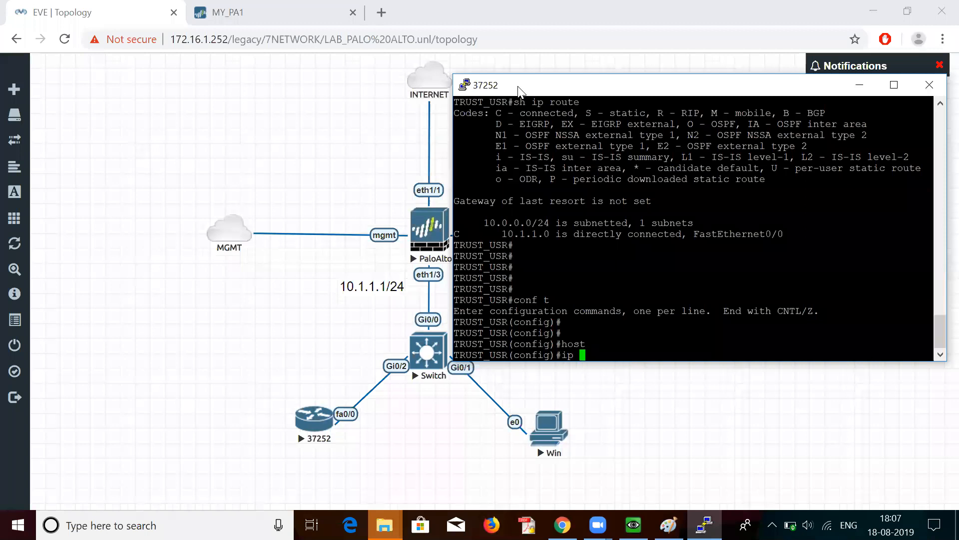
type("route 0.0.0.0 0.0.0.0 10.1.1.1")
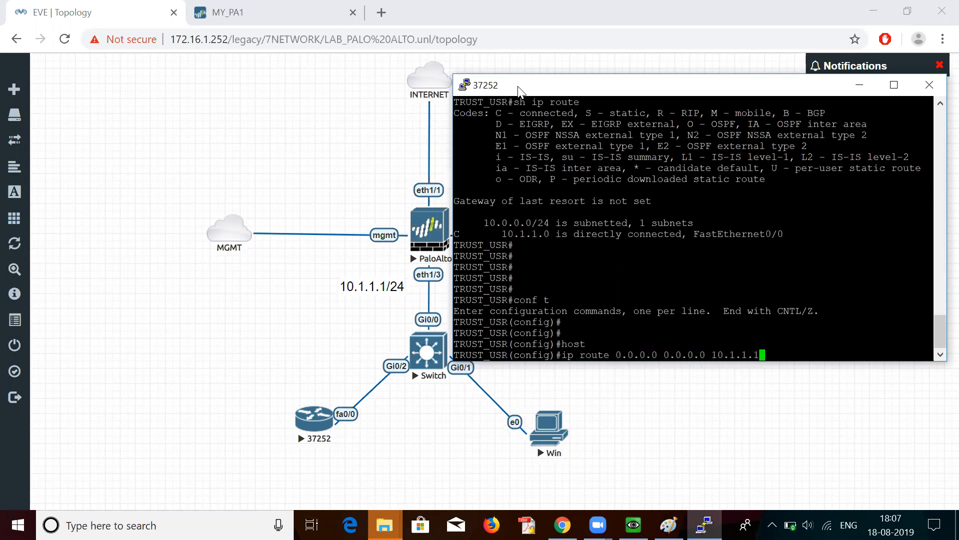
key("Return")
key("Return")
type("exit")
key("Return")
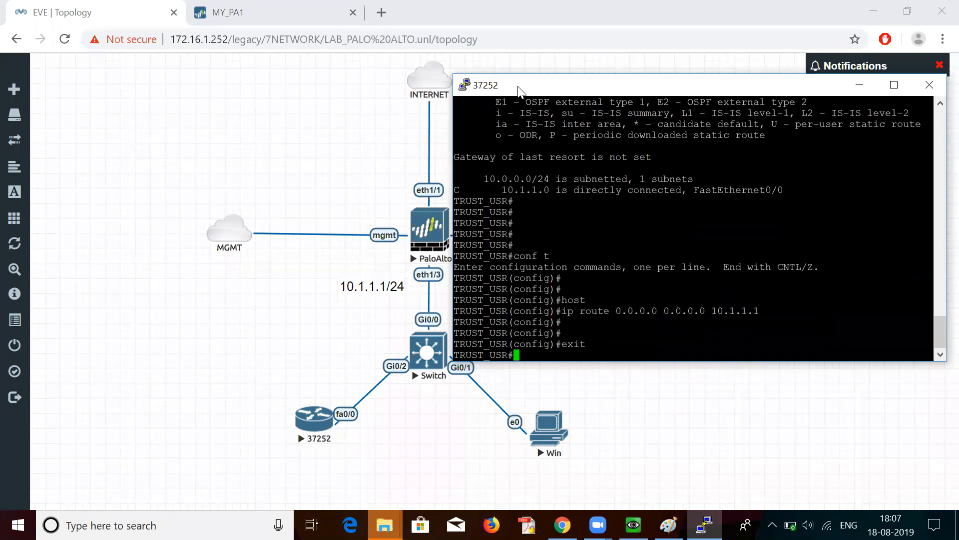
Verify the default route in 'sh ip route', then ping 10.1.1.1, which fails.
type("e")
key("BackSpace")
type("sh")
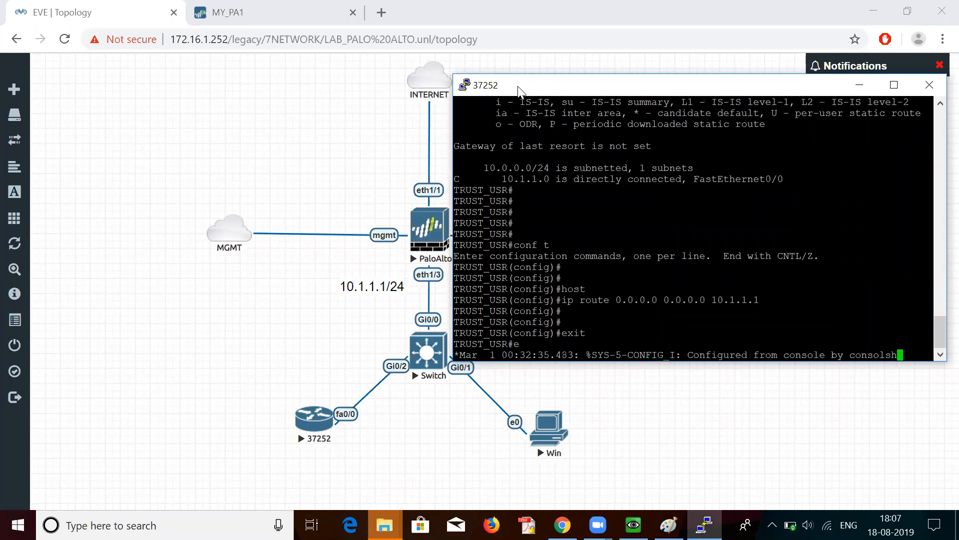
type(" ip route")
key("Return")
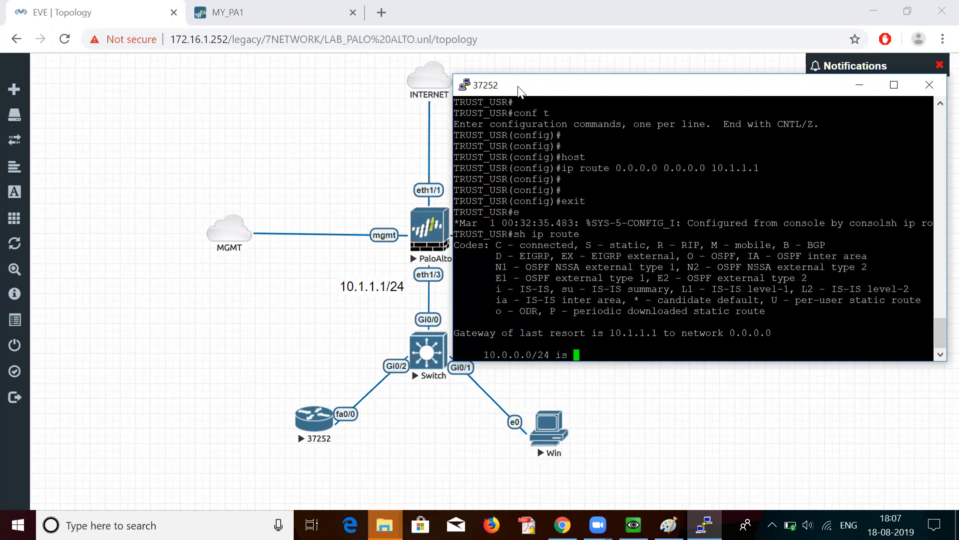
key("Return")
key("Return")
type("ping 10")
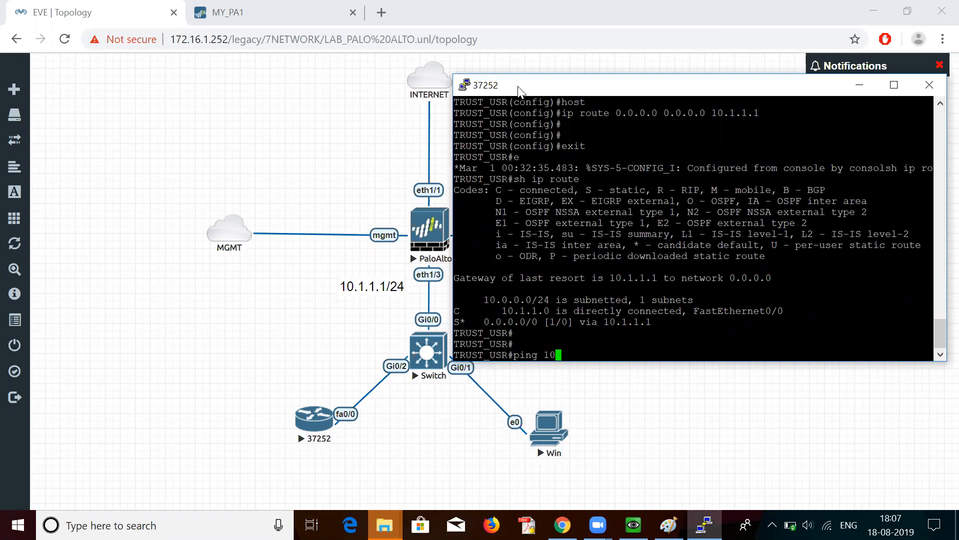
key("BackSpace")
key("BackSpace")
key("BackSpace")
key("BackSpace")
key("BackSpace")
key("BackSpace")
key("BackSpace")
type("sh run | sec interface")
key("Return")
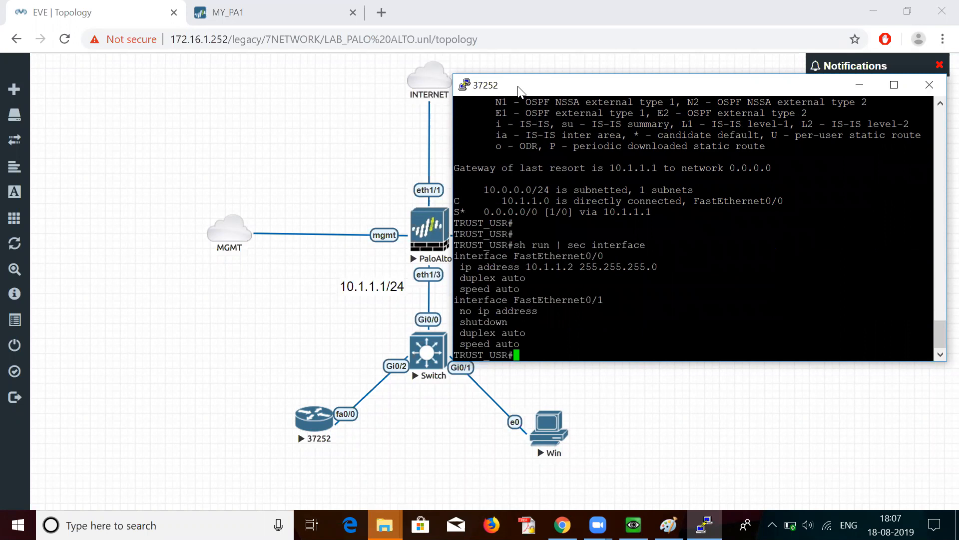
type("ping 10")
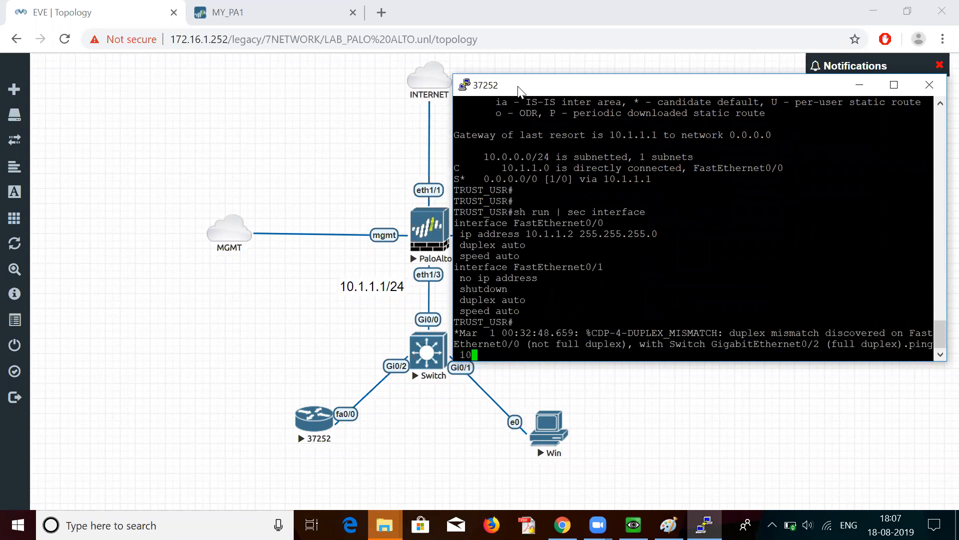
type(".1.1.1")
key("Return")
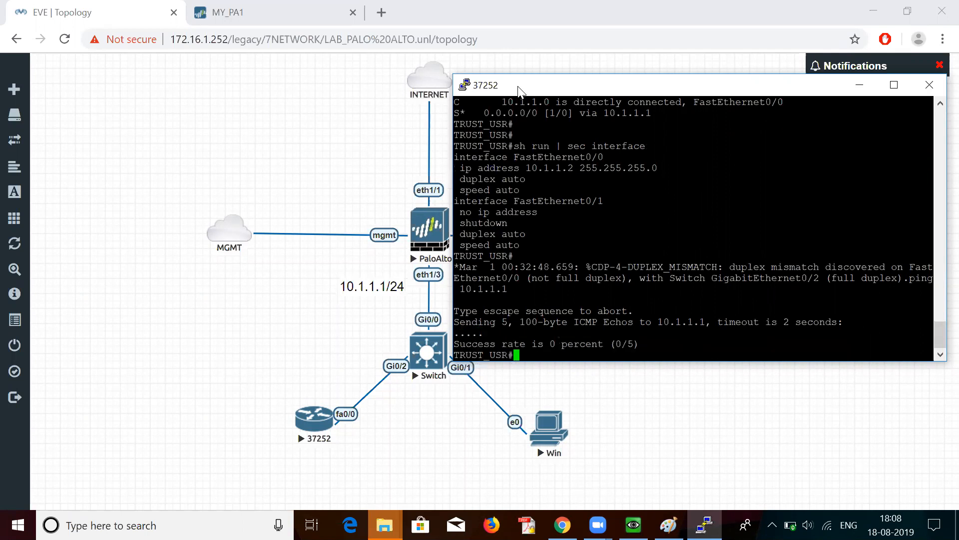
key("Return")
key("Return")
Disable CDP logging with 'no cdp log mismatch duplex' and save the configuration with wr.
type("conf t")
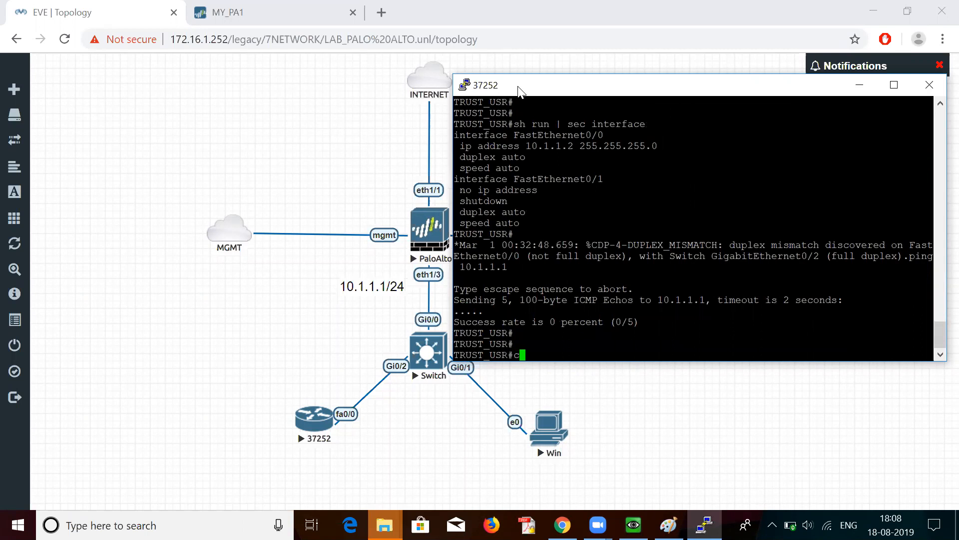
key("Return")
key("Return")
key("Return")
type("no ")
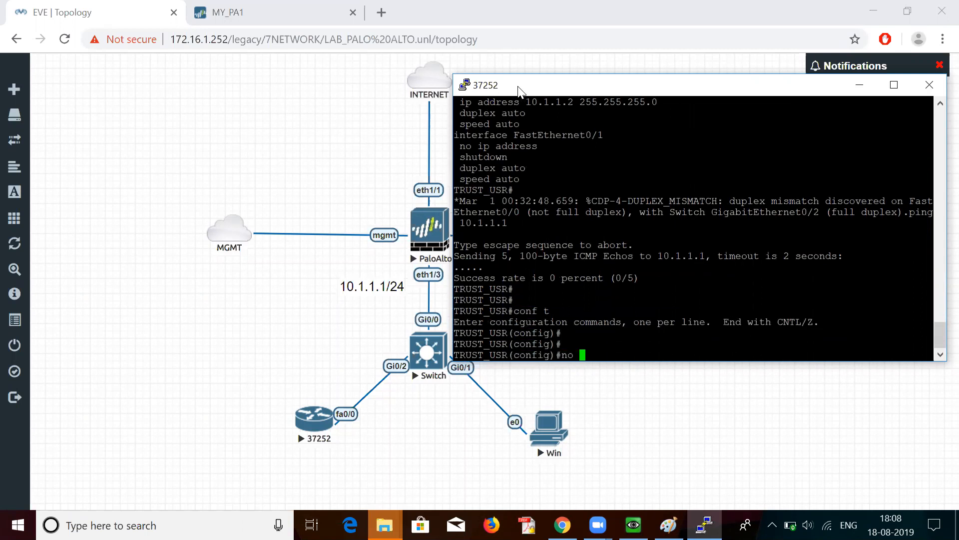
type("cdp")
key("Tab")
type("l")
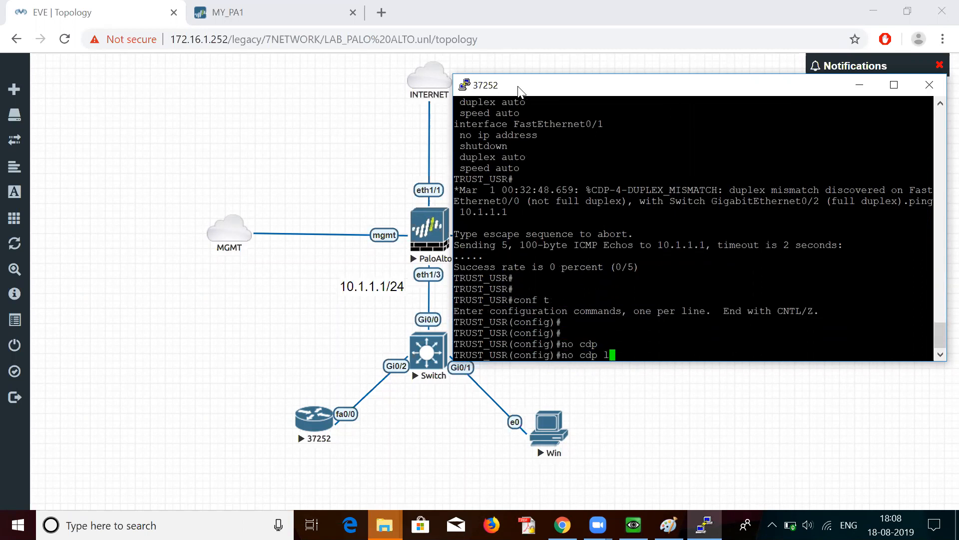
type("o")
key("Tab")
type("mi")
key("Tab")
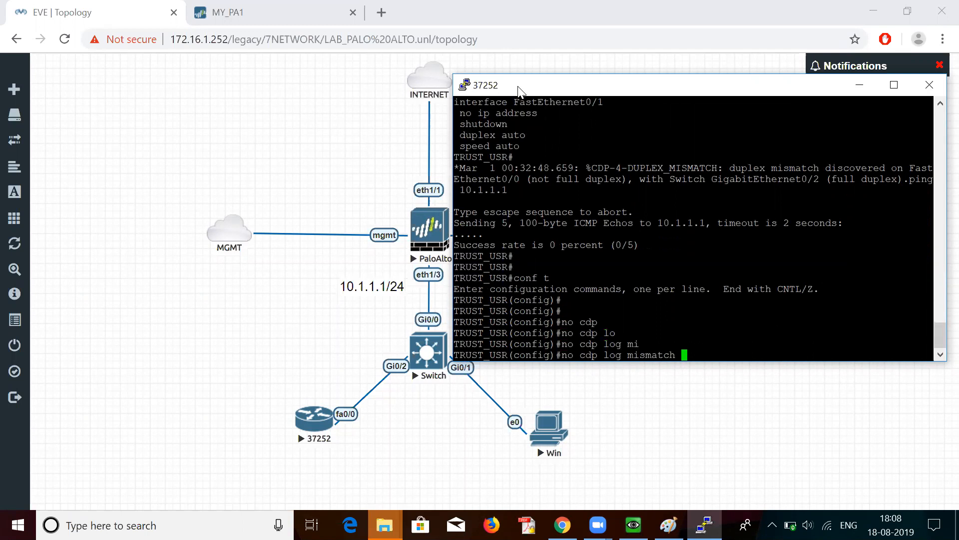
type("d")
key("Tab")
key("Return")
key("Return")
key("Return")
type("exit")
key("Return")
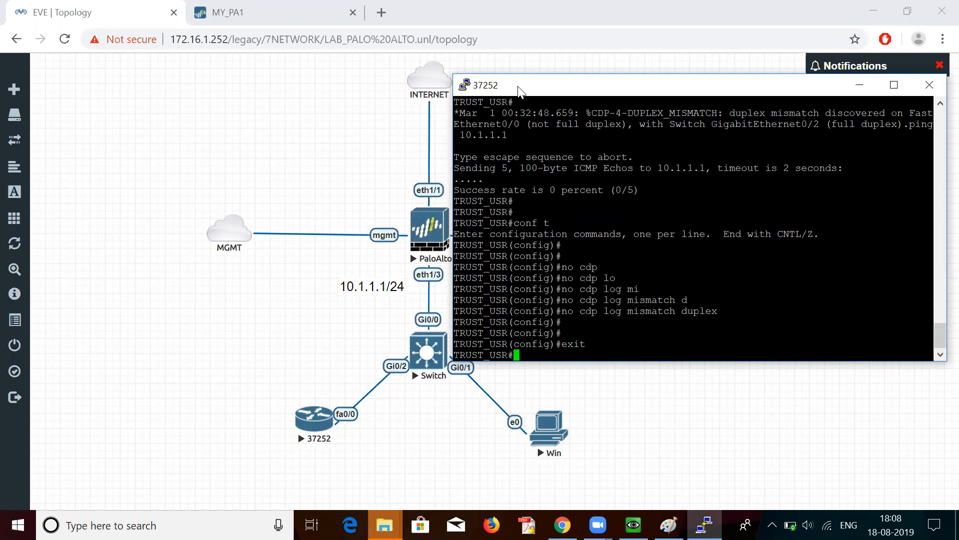
key("Return")
key("Return")
type("wr")
key("Return")
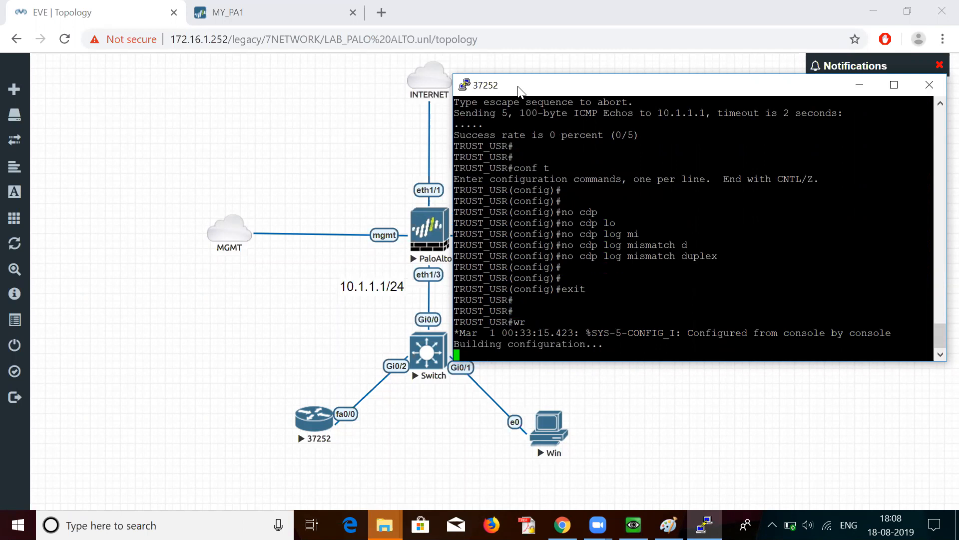
On the MY_PA1 tab, review Device > Setup > Management, then open Network > Interfaces > Ethernet.
left_click(227, 12)
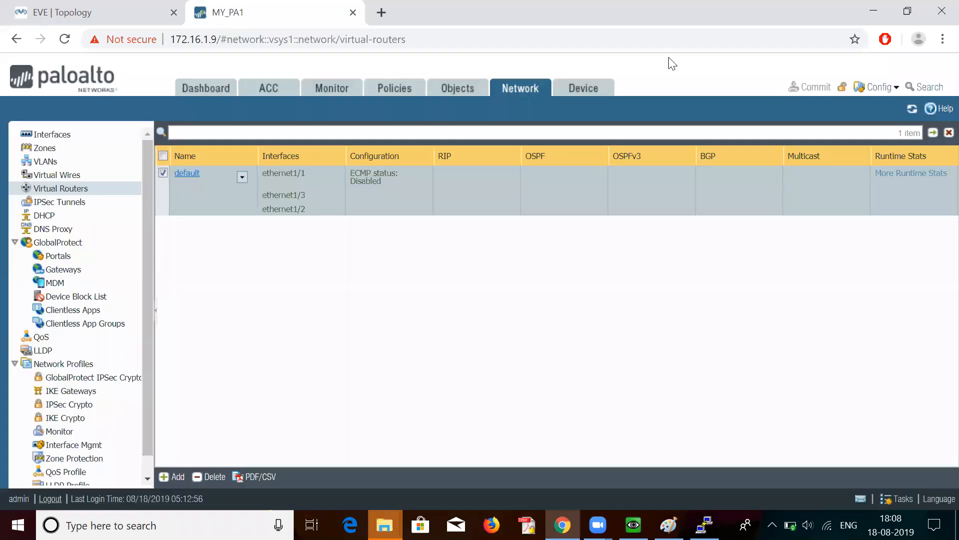
left_click(589, 98)
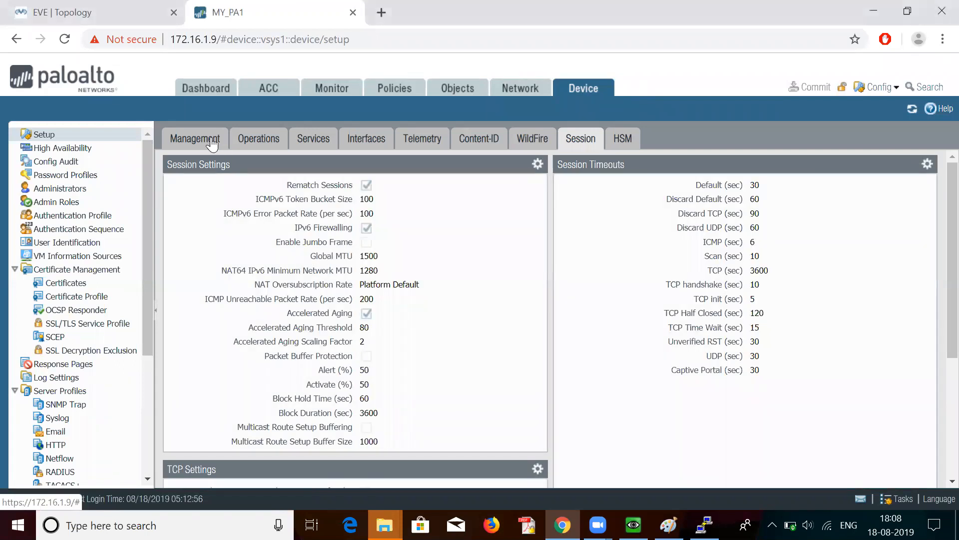
left_click(212, 143)
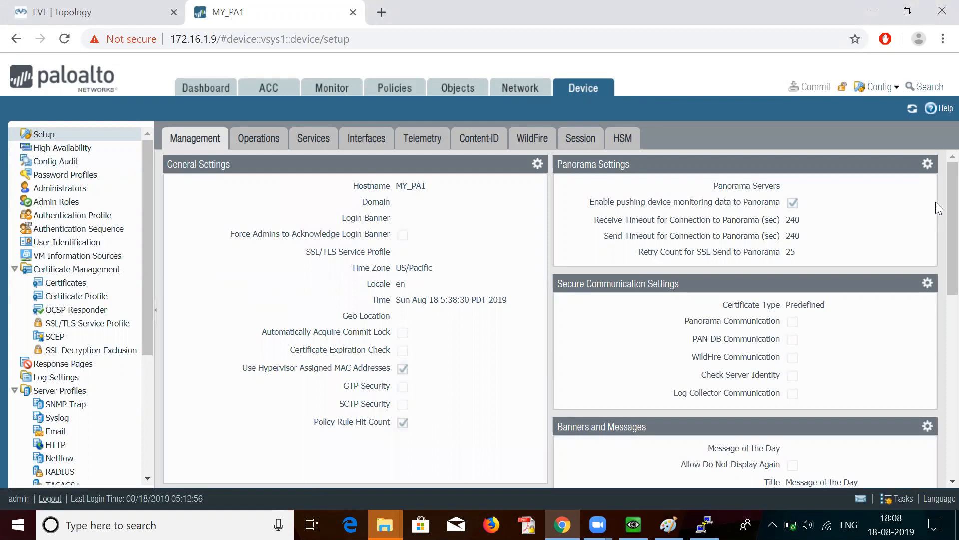
left_click_drag(935, 202, 936, 256)
scroll(935, 337, "down", 5)
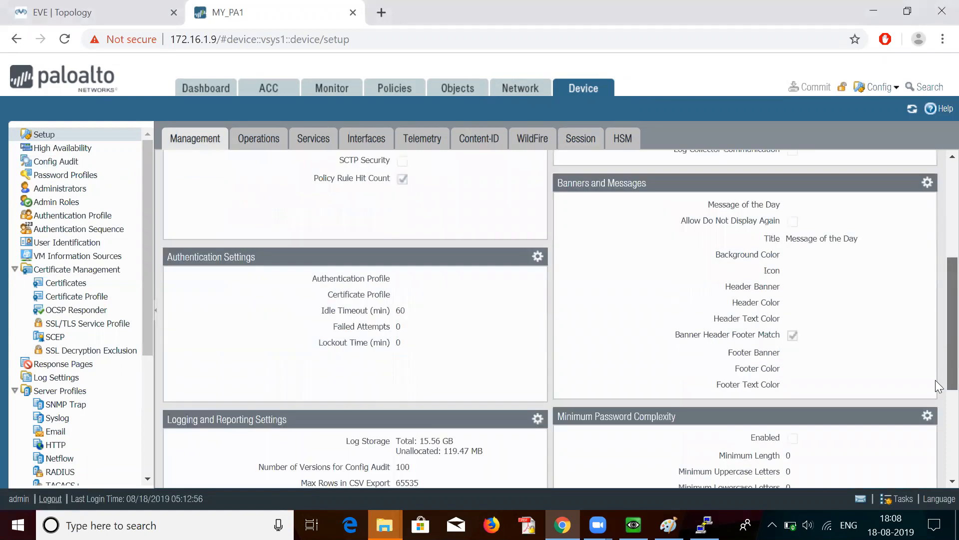
scroll(936, 380, "down", 3)
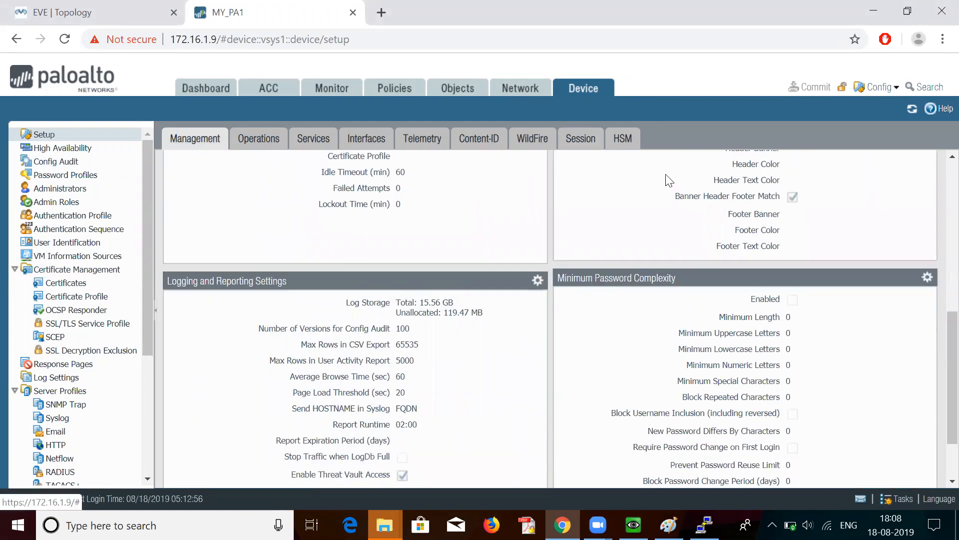
scroll(939, 437, "up", 1)
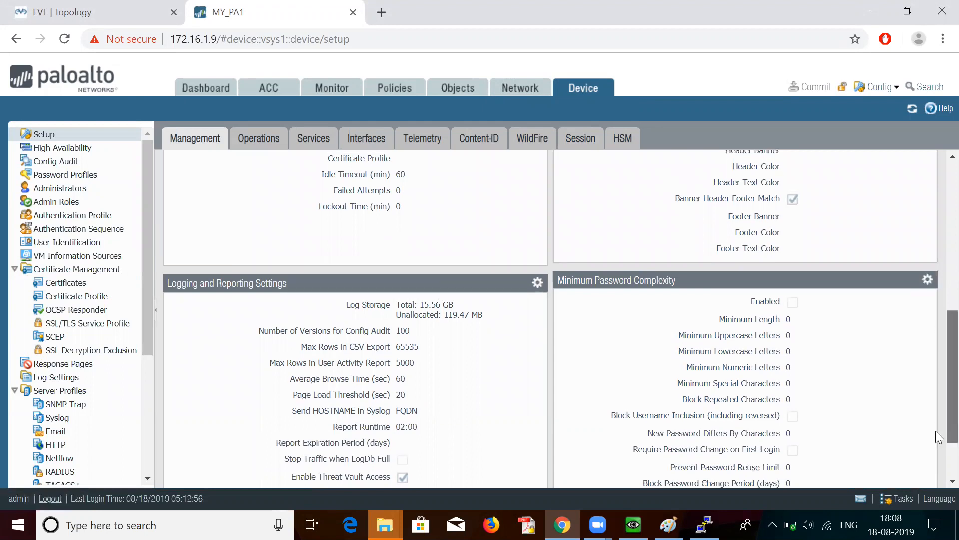
scroll(936, 256, "up", 7)
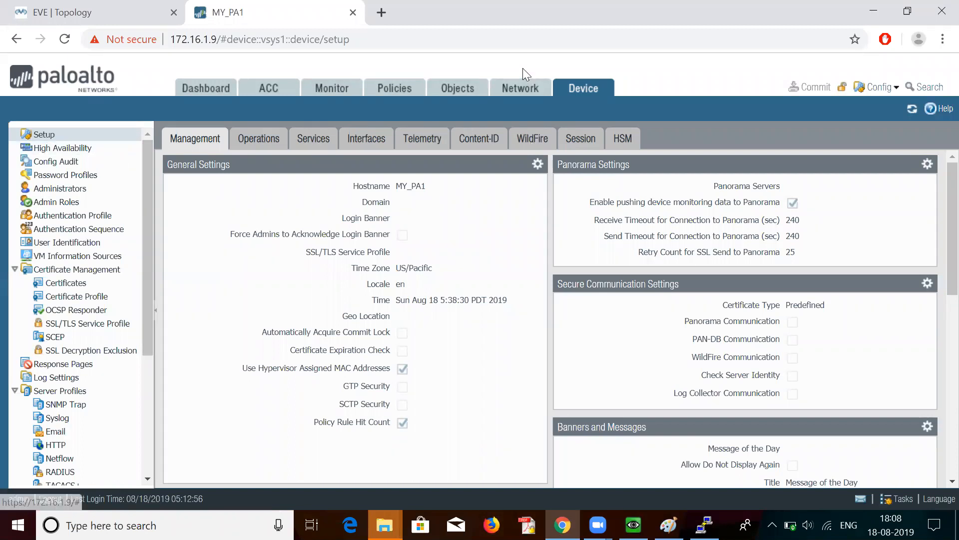
left_click(520, 89)
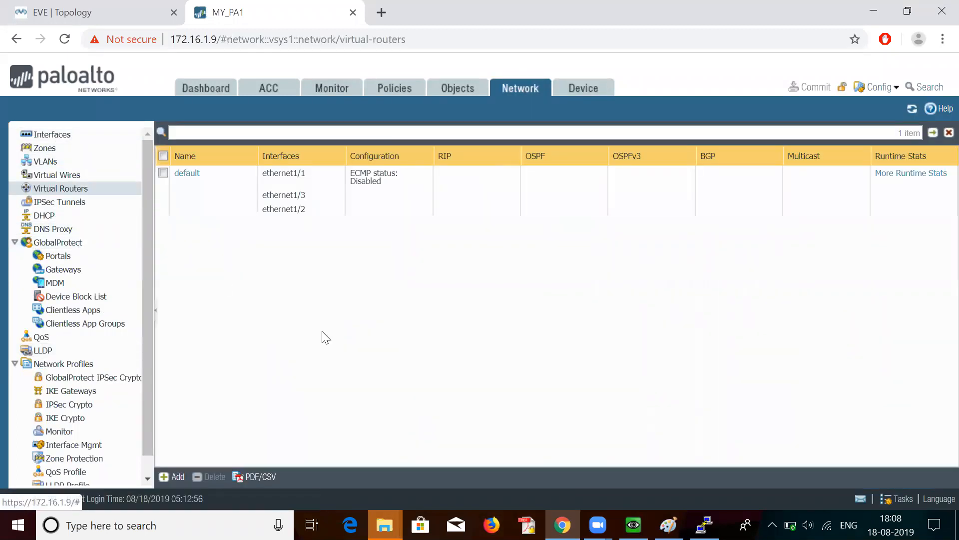
left_click(69, 141)
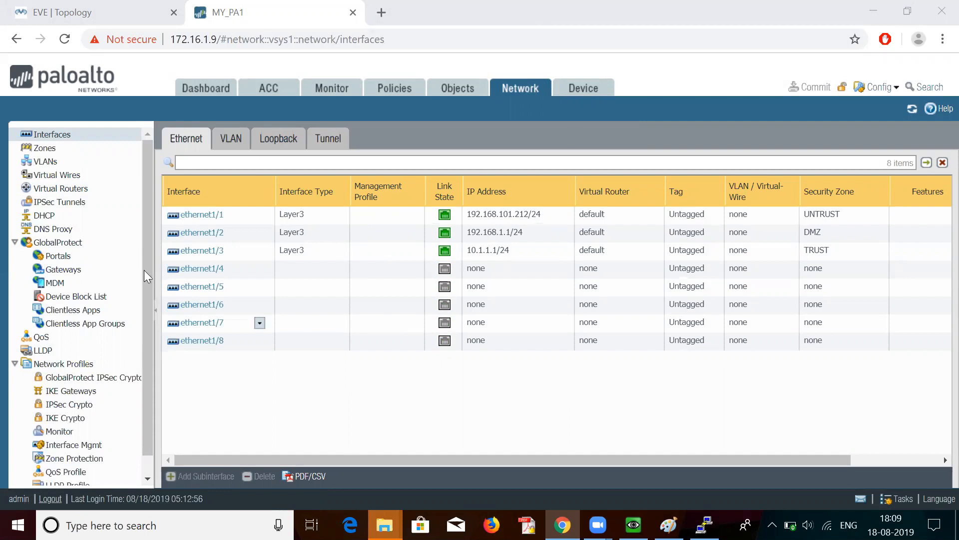
Add interface management profile MGMT_PROFILE with Ping allowed, then return to the Ethernet interfaces list.
scroll(144, 271, "down", 1)
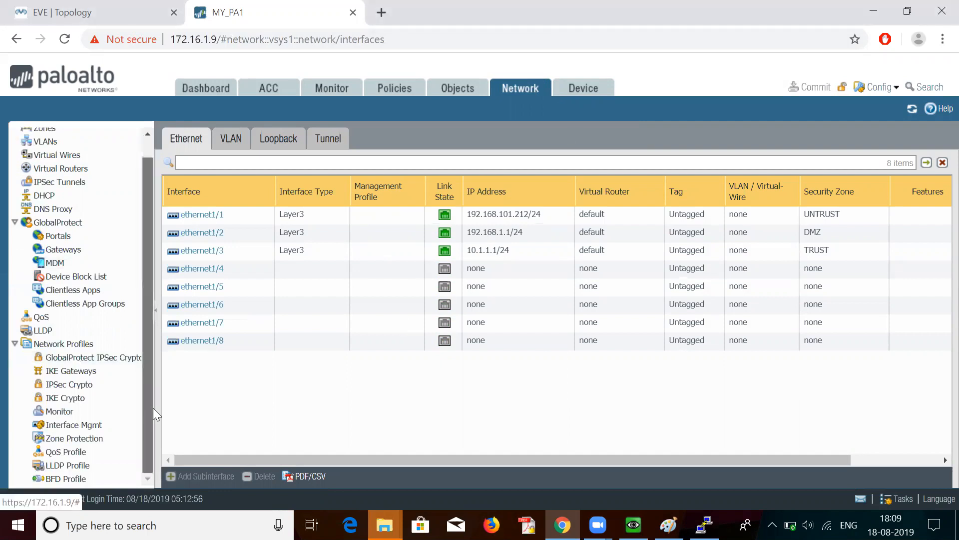
left_click(65, 426)
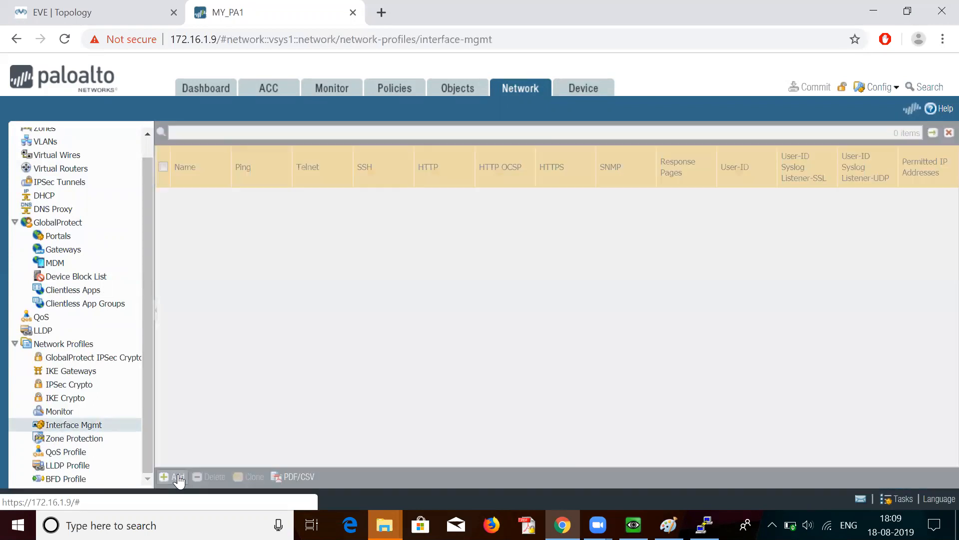
left_click(178, 478)
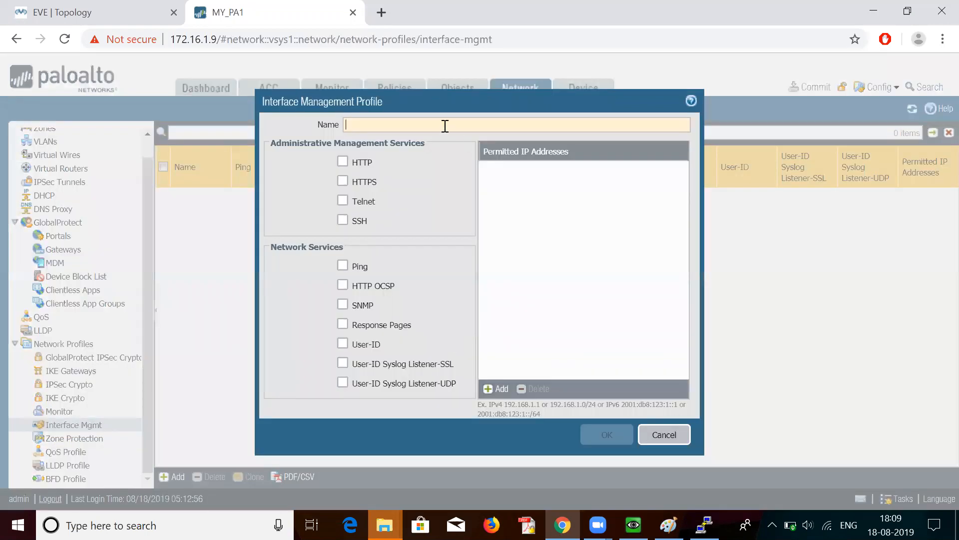
type("MGMT_PROFILE")
key("Return")
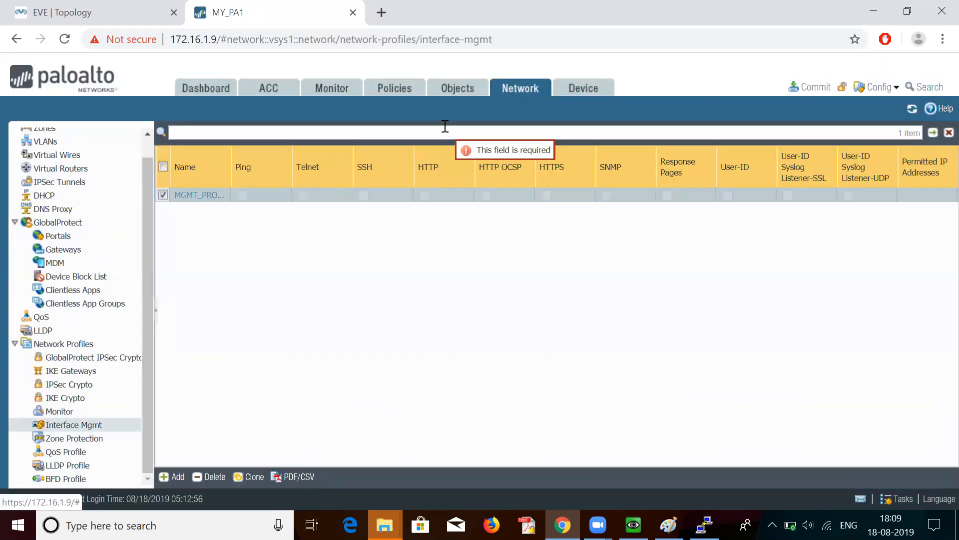
left_click(192, 200)
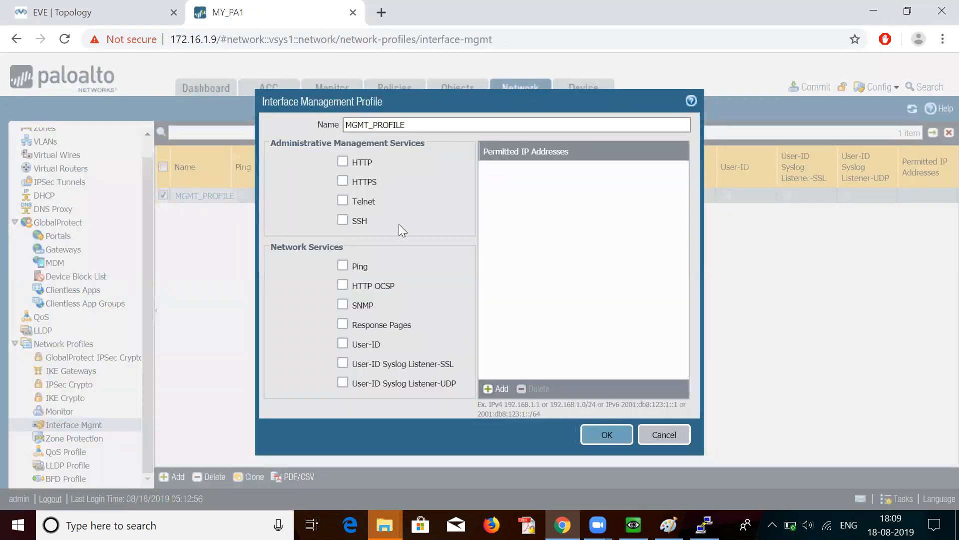
left_click(343, 265)
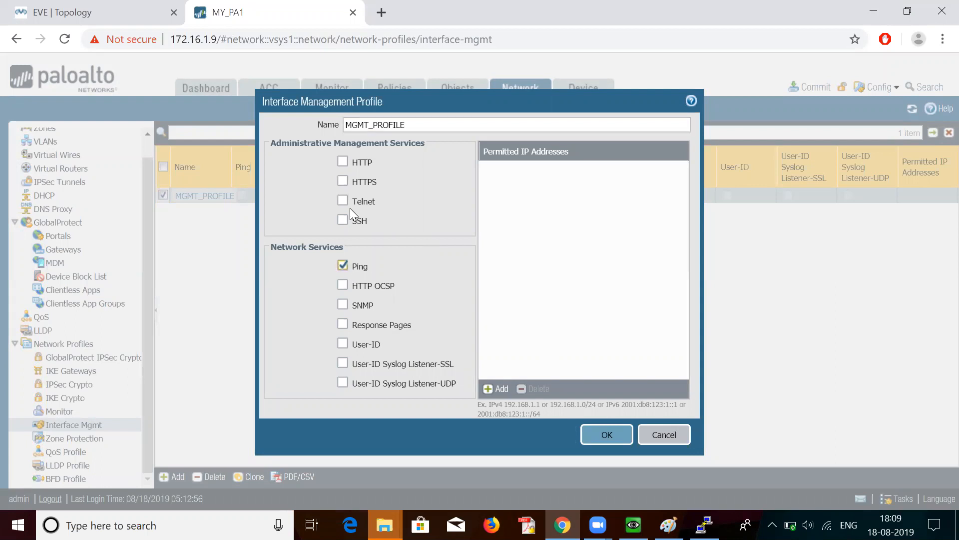
left_click(603, 434)
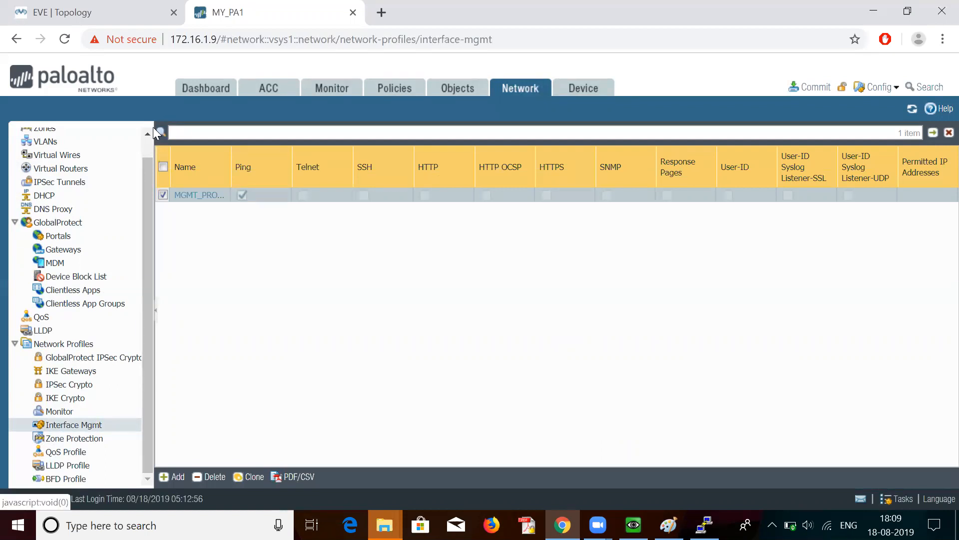
scroll(145, 174, "up", 1)
left_click(71, 133)
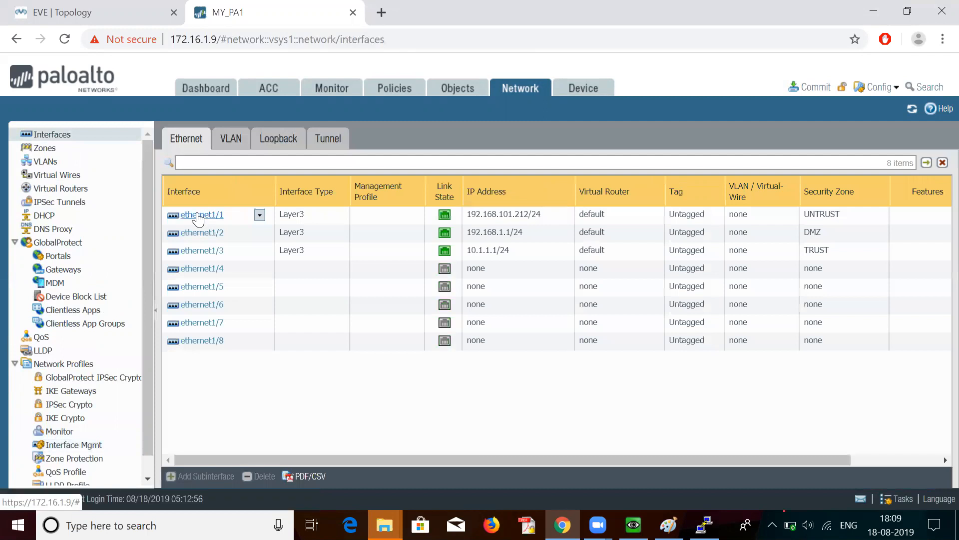
Assign the MGMT_PROFILE management profile to ethernet1/3 under Advanced > Other Info.
left_click(192, 252)
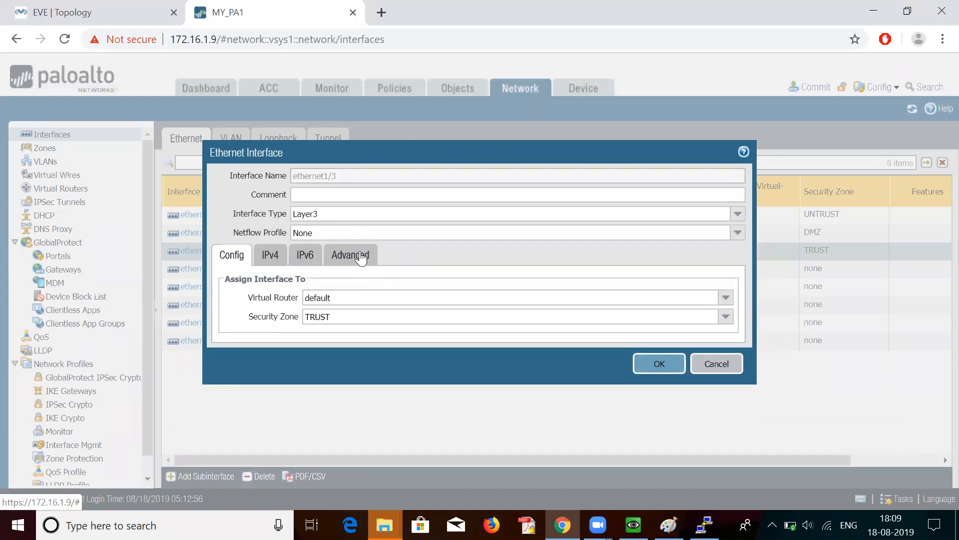
left_click(362, 256)
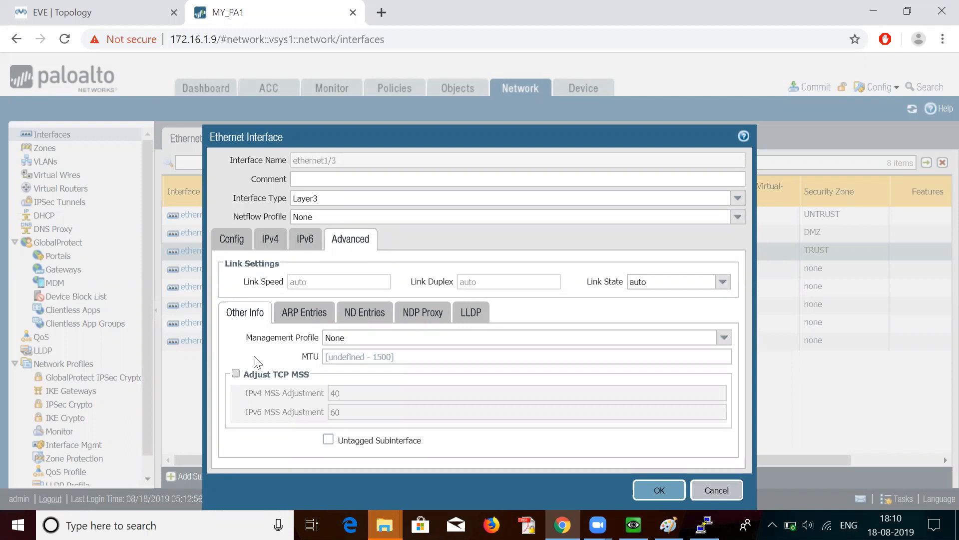
left_click(727, 338)
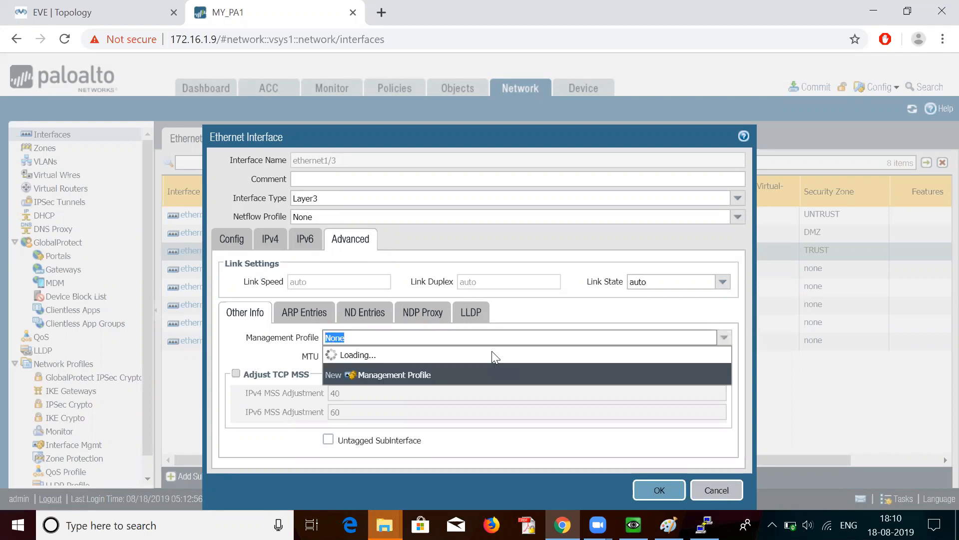
left_click(353, 367)
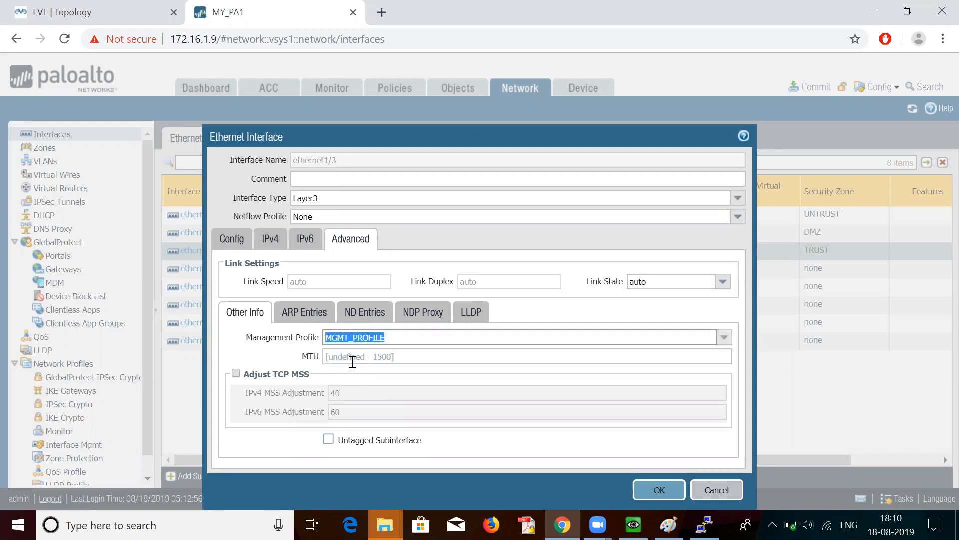
left_click(650, 491)
Commit the configuration to the firewall and close the finished commit status.
left_click(807, 93)
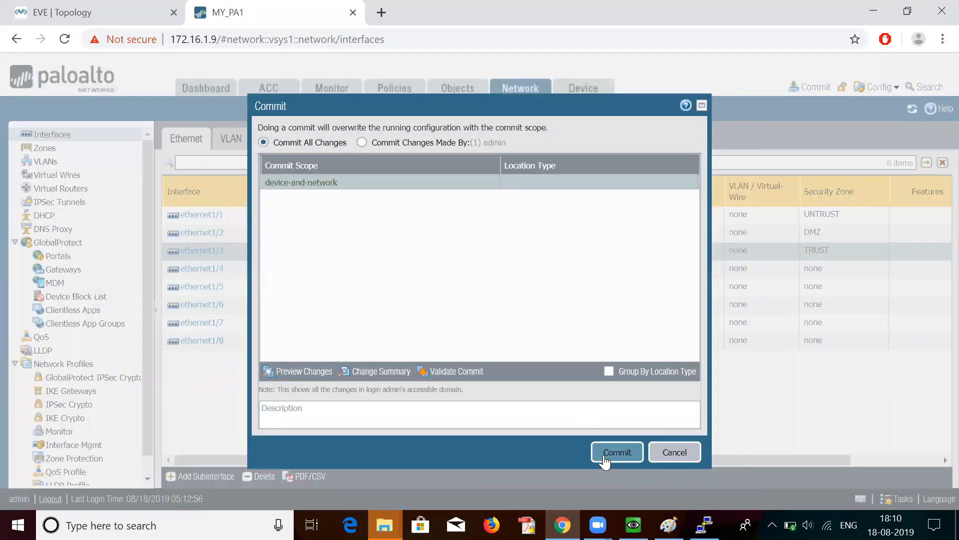
left_click(605, 454)
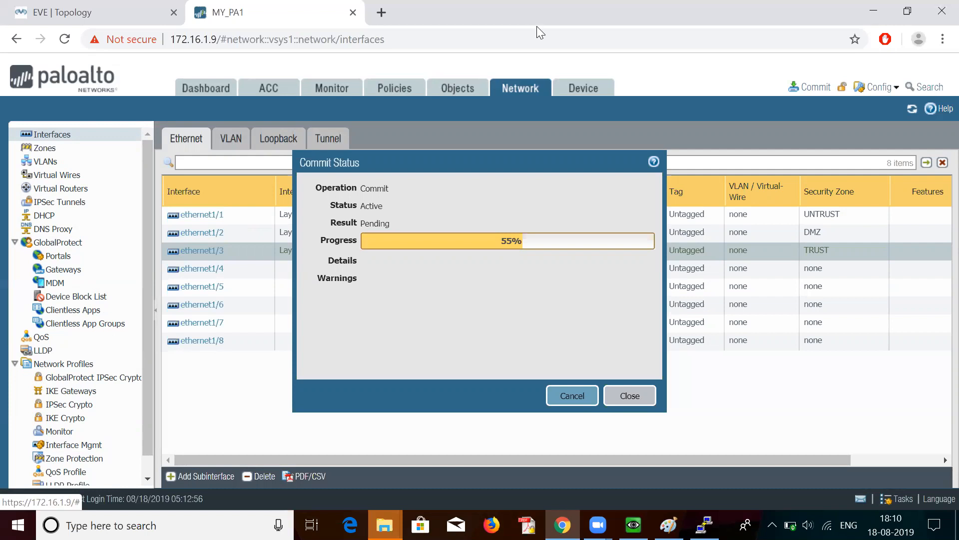
left_click(630, 398)
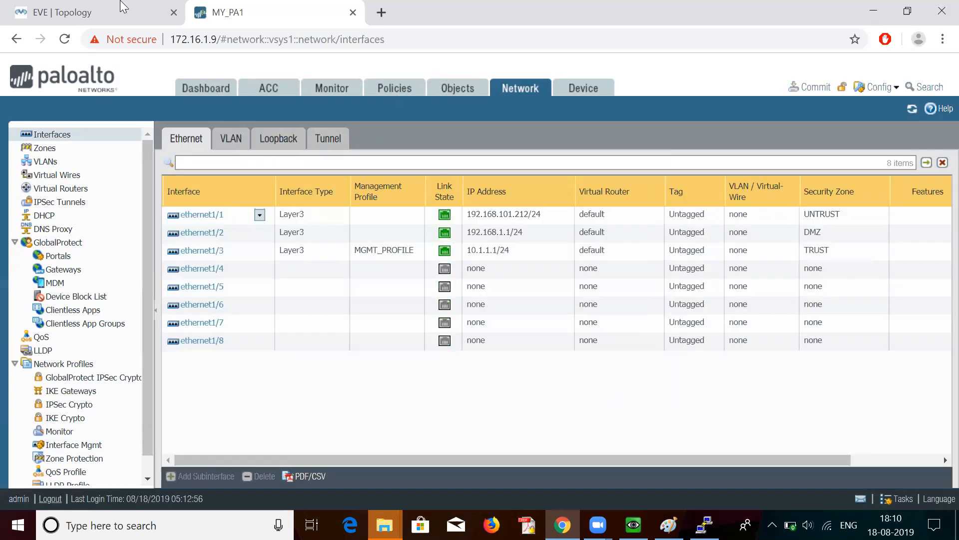
left_click(86, 13)
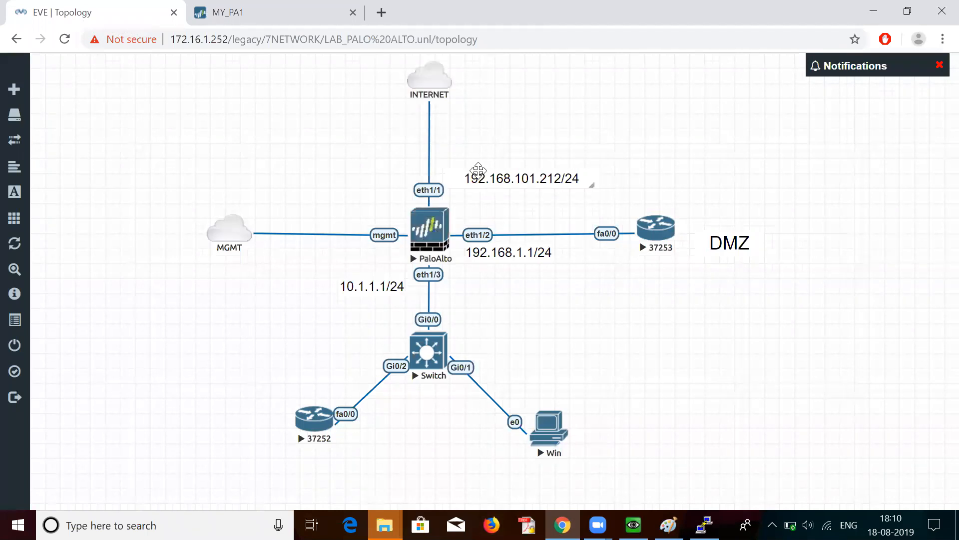
Shift router 37253 and its 192.168.1.1/24 label slightly right, then return to the PAN-OS interfaces list.
left_click(235, 2)
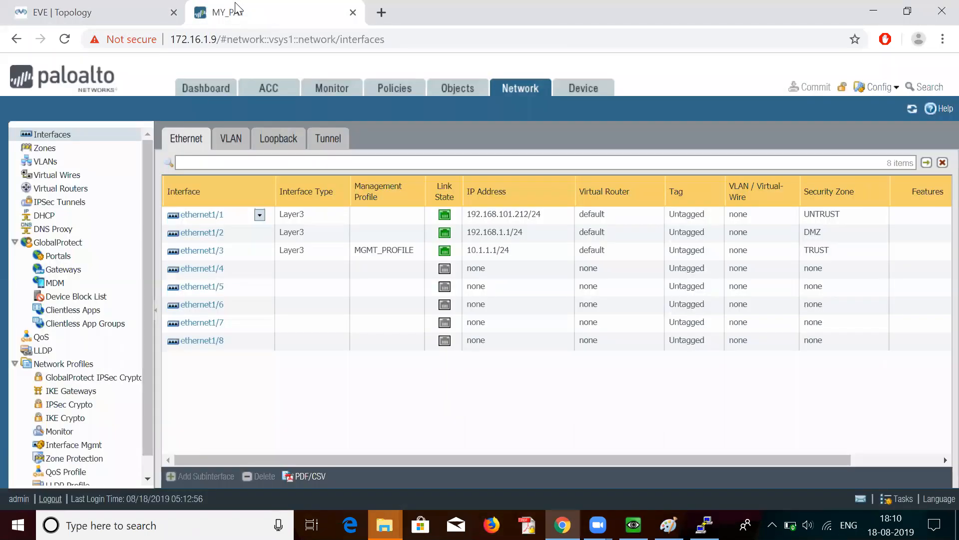
left_click(114, 16)
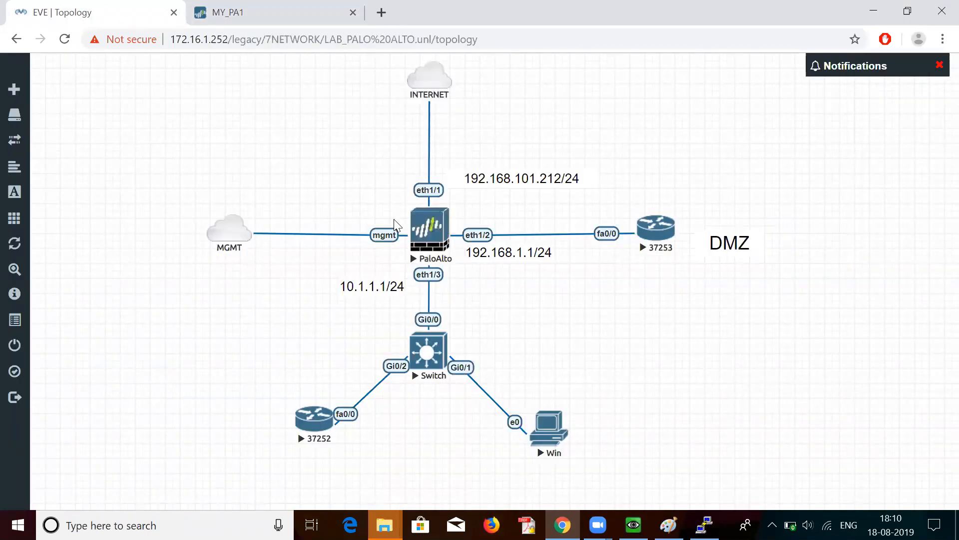
left_click_drag(658, 237, 663, 245)
mouse_move(533, 252)
left_mouse_down()
mouse_move(540, 230)
mouse_move(544, 250)
left_mouse_up()
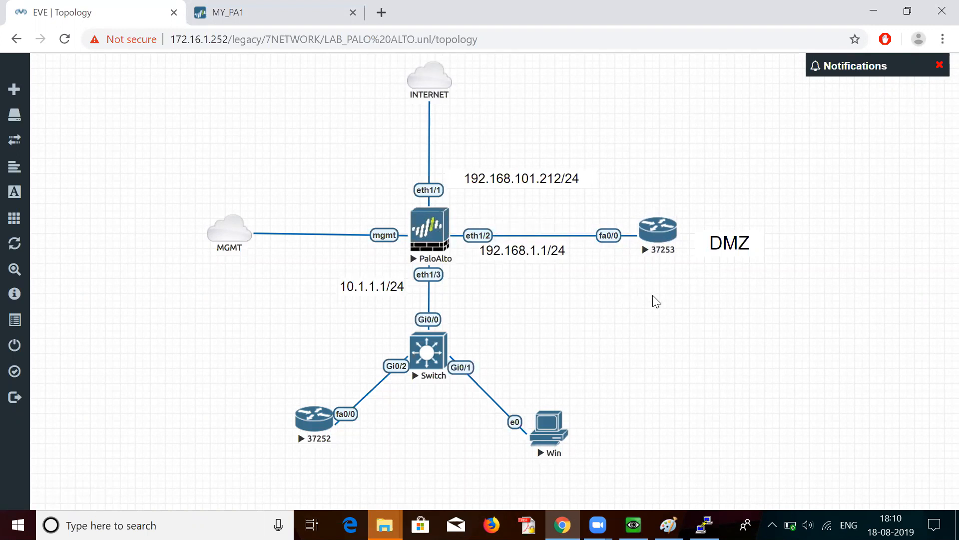
left_click(245, 18)
left_click(244, 15)
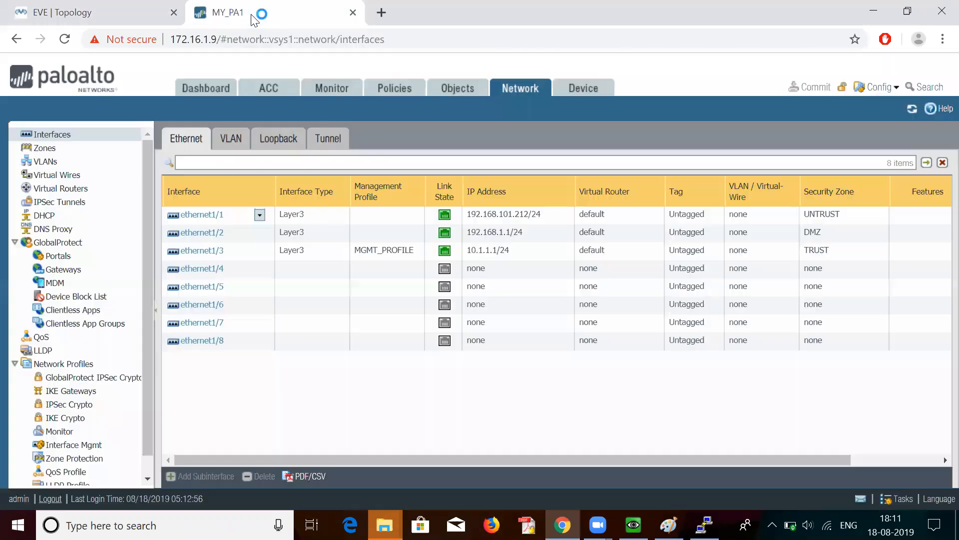
Review all columns of the intrazone-default and interzone-default security rules.
left_click(389, 90)
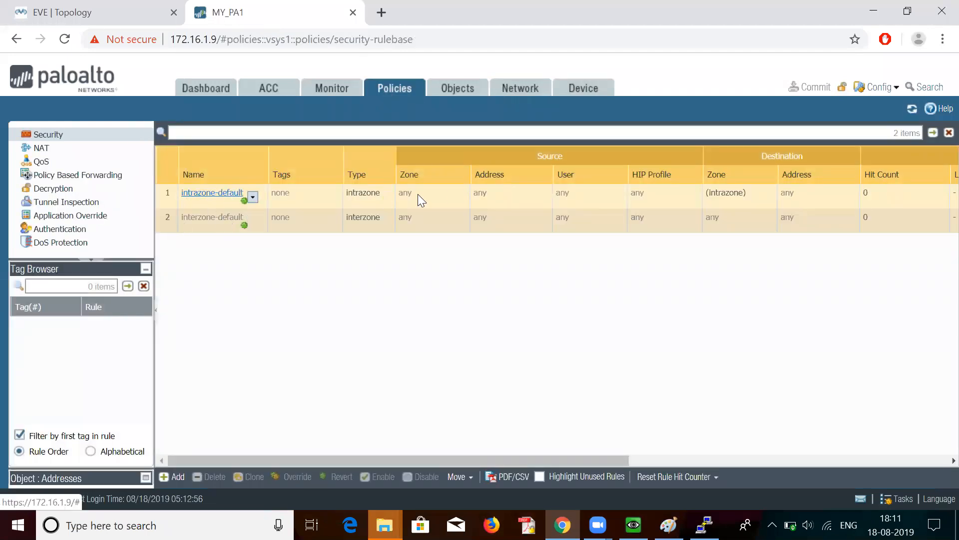
left_click_drag(454, 459, 819, 433)
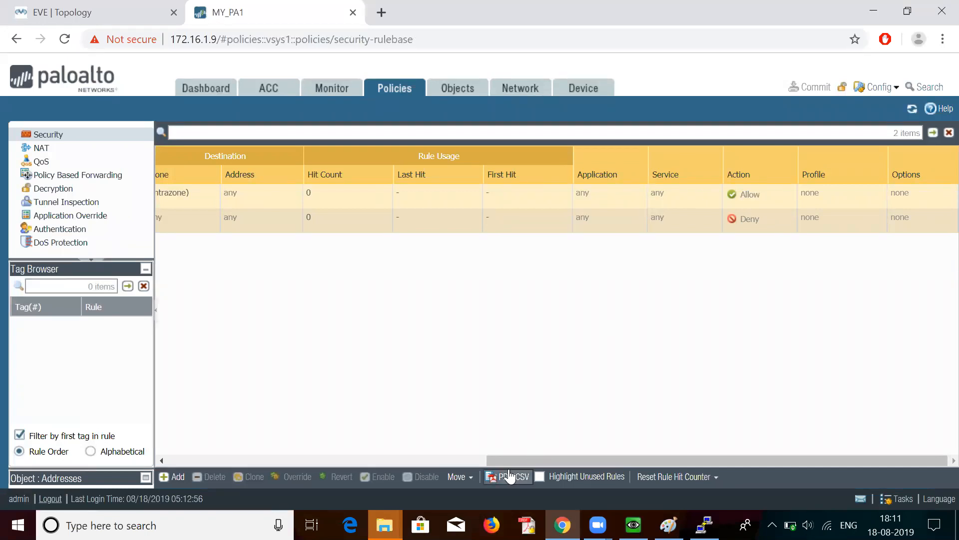
left_click_drag(511, 460, 141, 464)
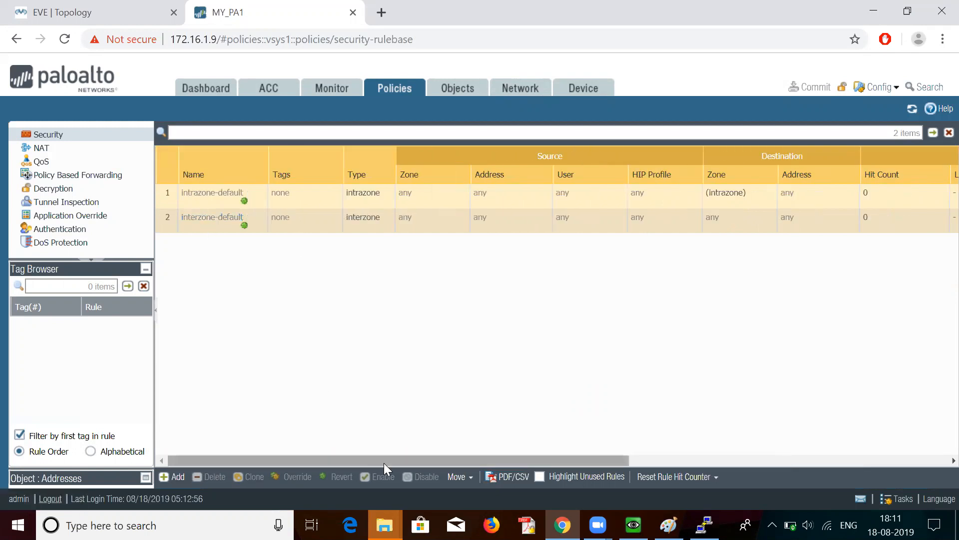
left_click_drag(356, 460, 738, 470)
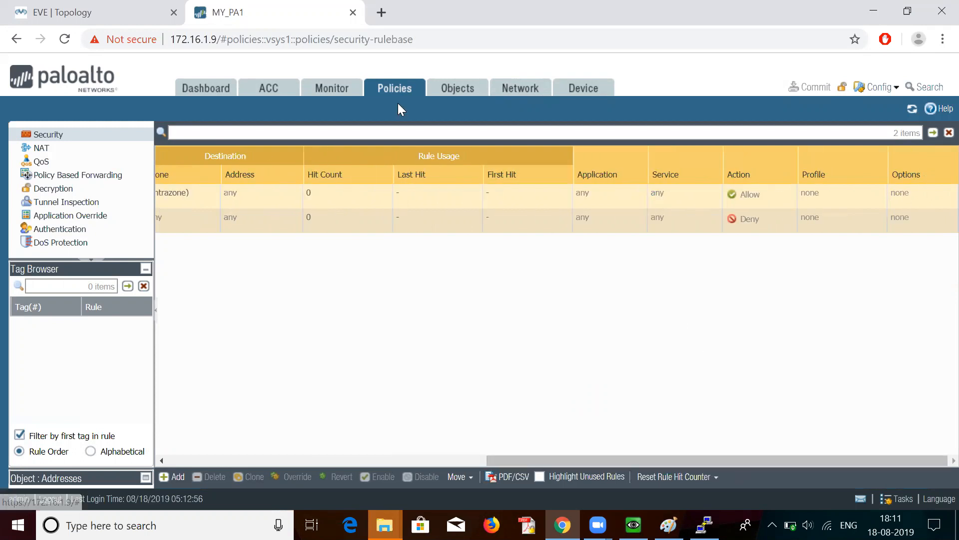
Switch between the security policies page and the EVE lab topology, ending on the topology.
left_click(105, 7)
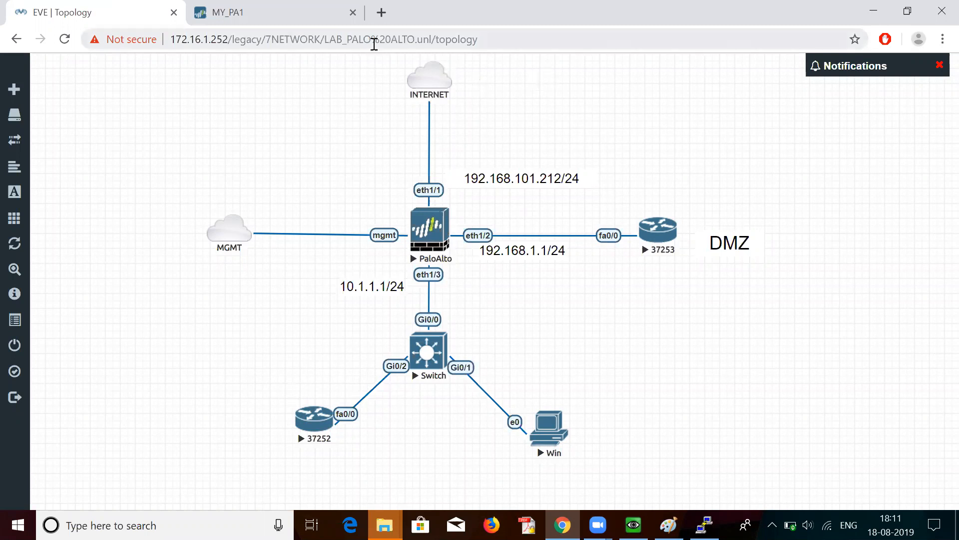
left_click(264, 15)
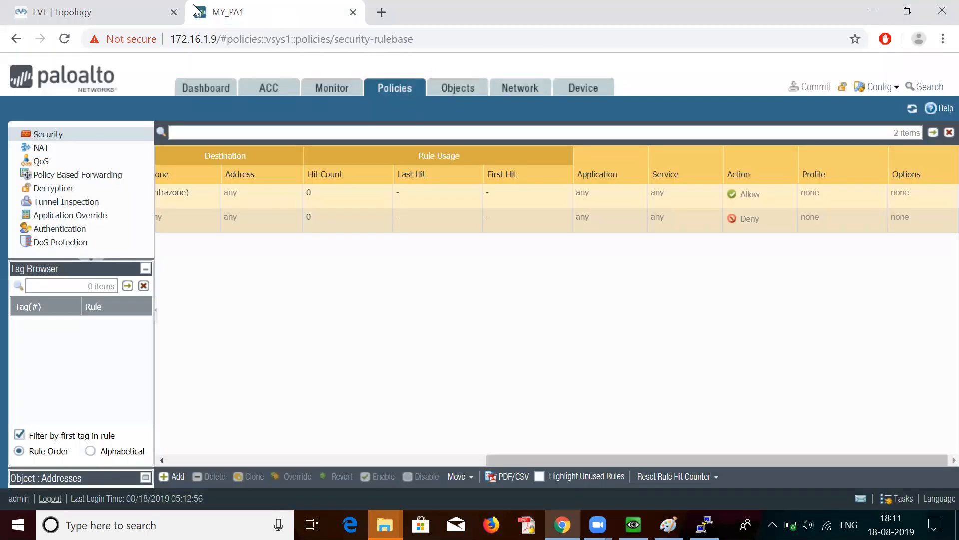
left_click(134, 8)
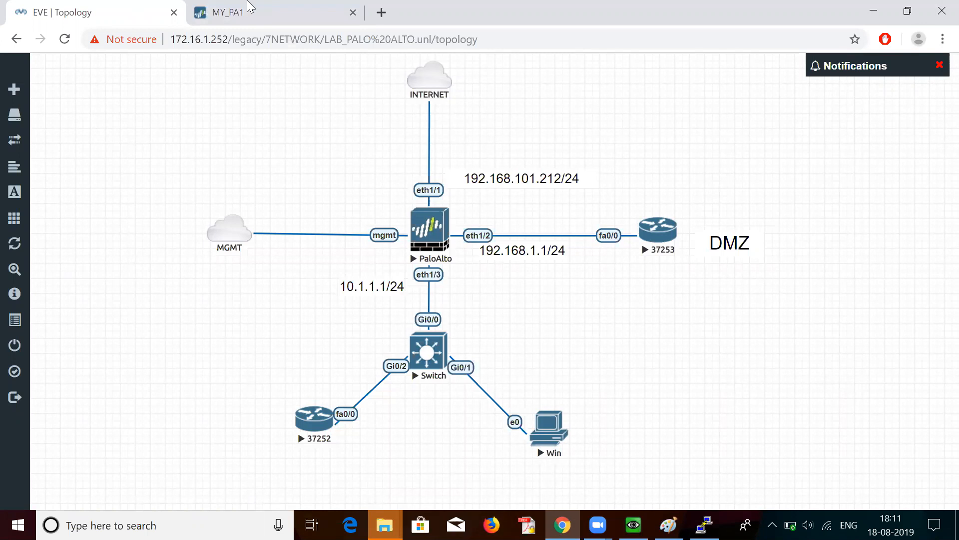
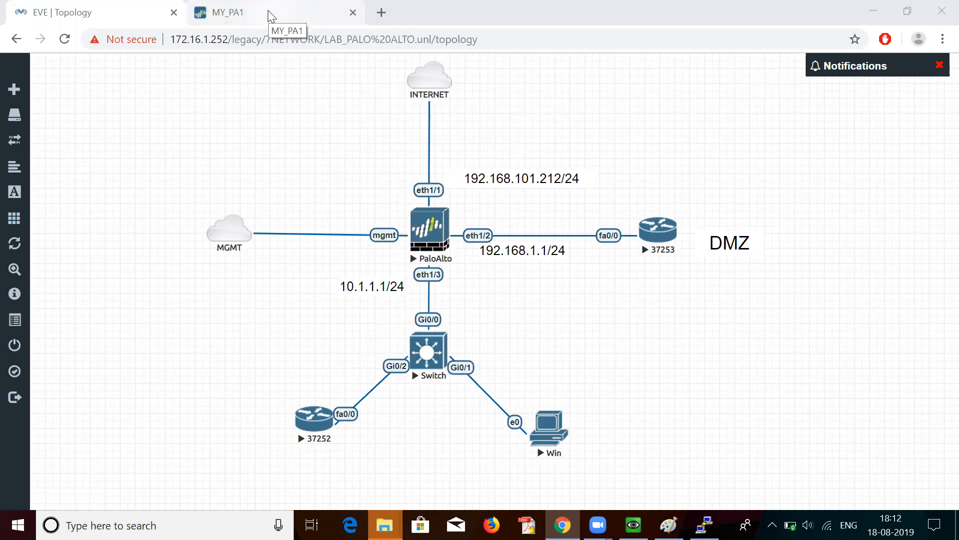
Glance at the firewall's network interfaces, then return to the lab topology.
left_click(270, 16)
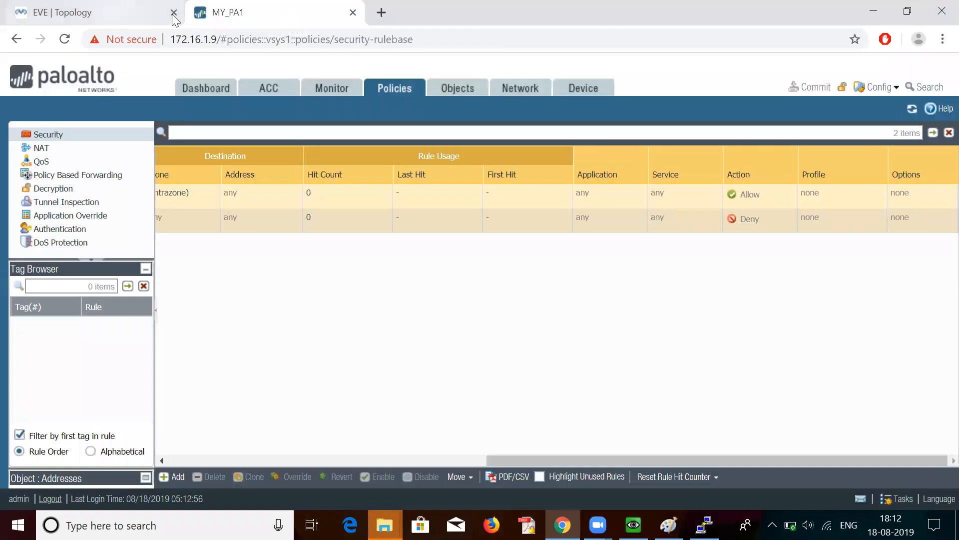
left_click(520, 88)
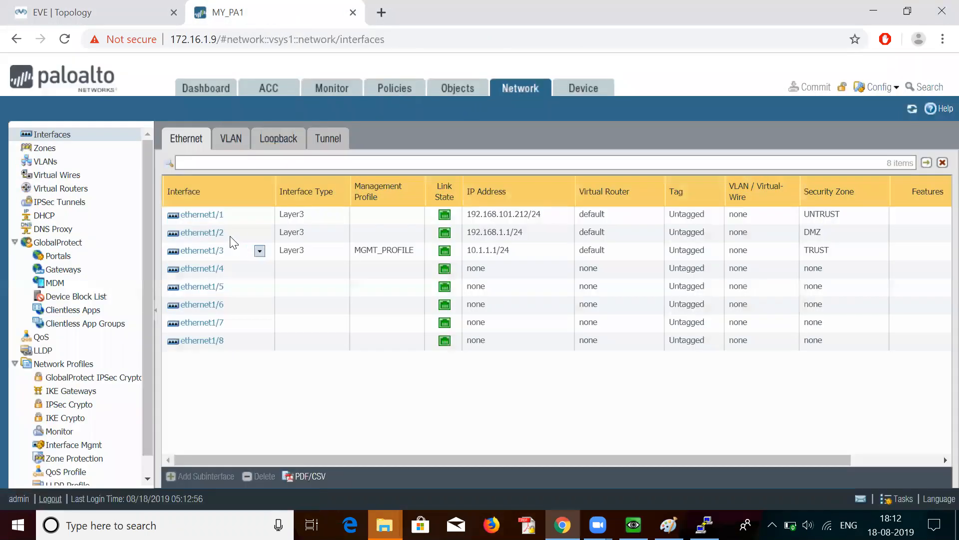
left_click(102, 10)
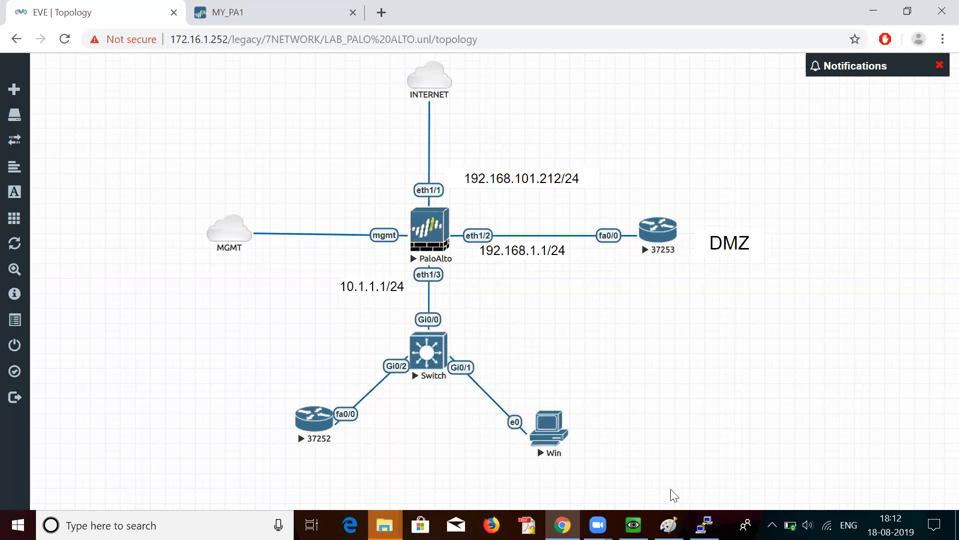
Ping 10.1.1.1 six times from router 37252's console, confirming replies succeed.
left_click(705, 524)
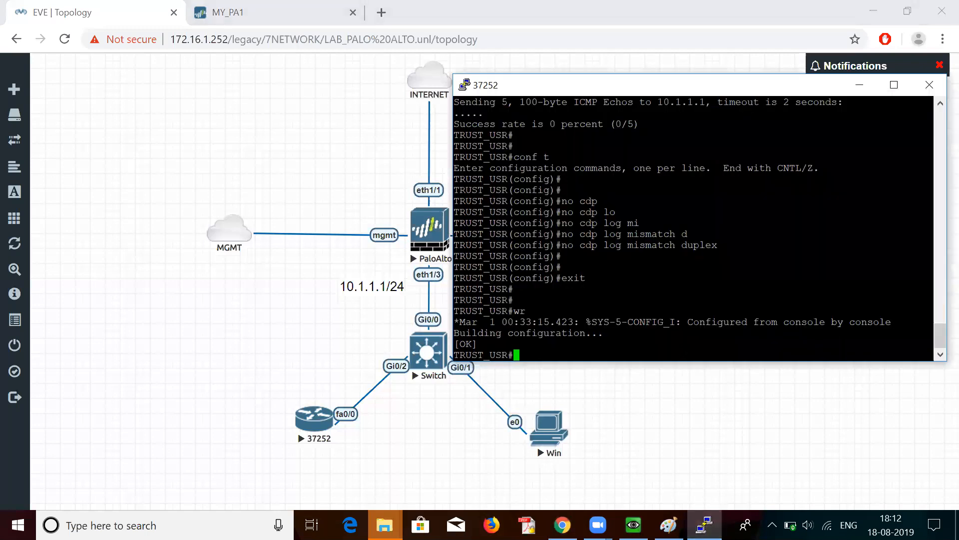
key("Return")
key("Return")
type("ping 10.1.1.1")
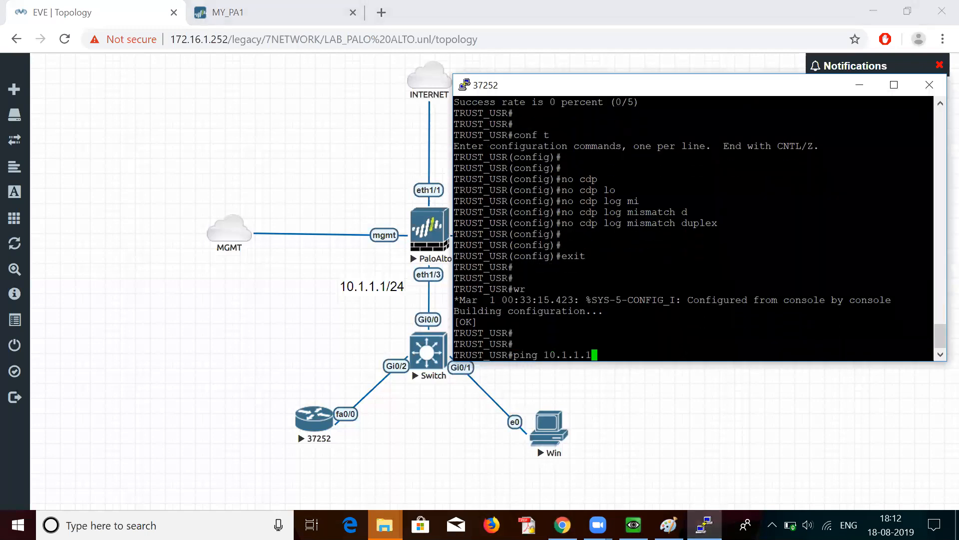
key("Return")
key("Up")
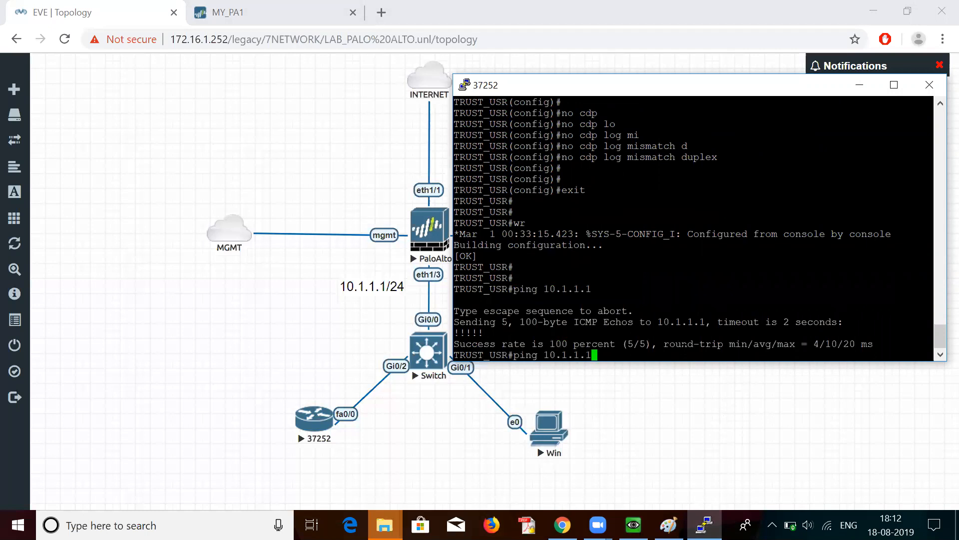
key("Return")
key("Up")
key("Return")
key("Up")
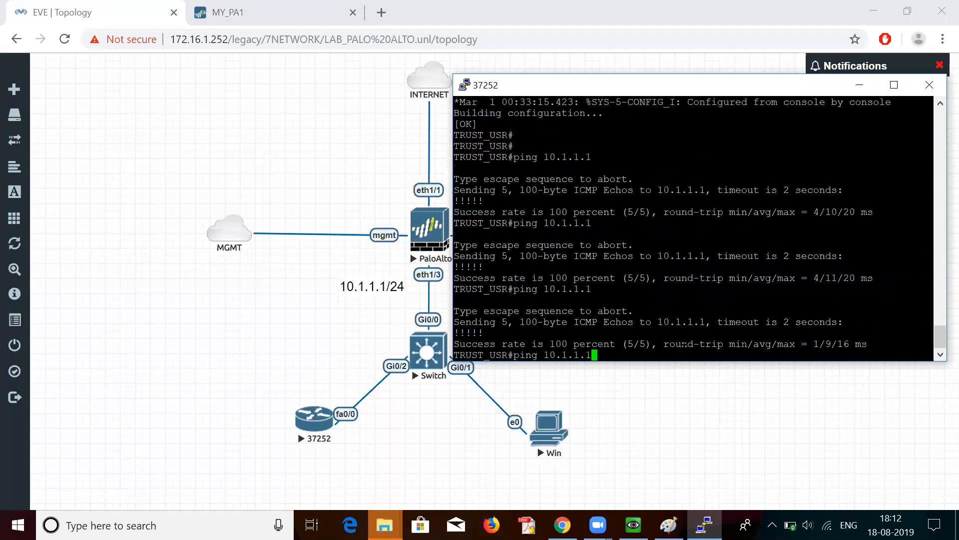
key("Return")
key("Up")
key("Return")
key("Up")
key("Return")
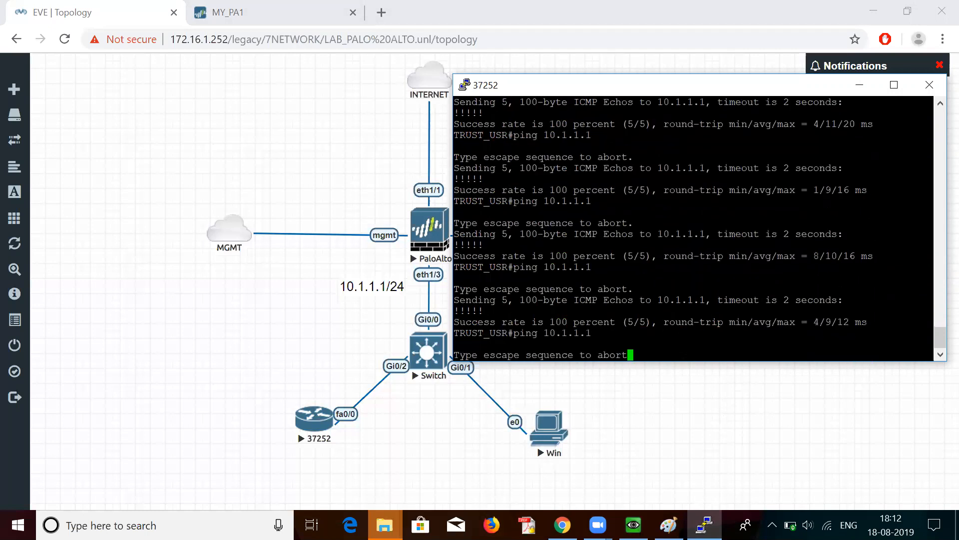
key("Return")
key("Return")
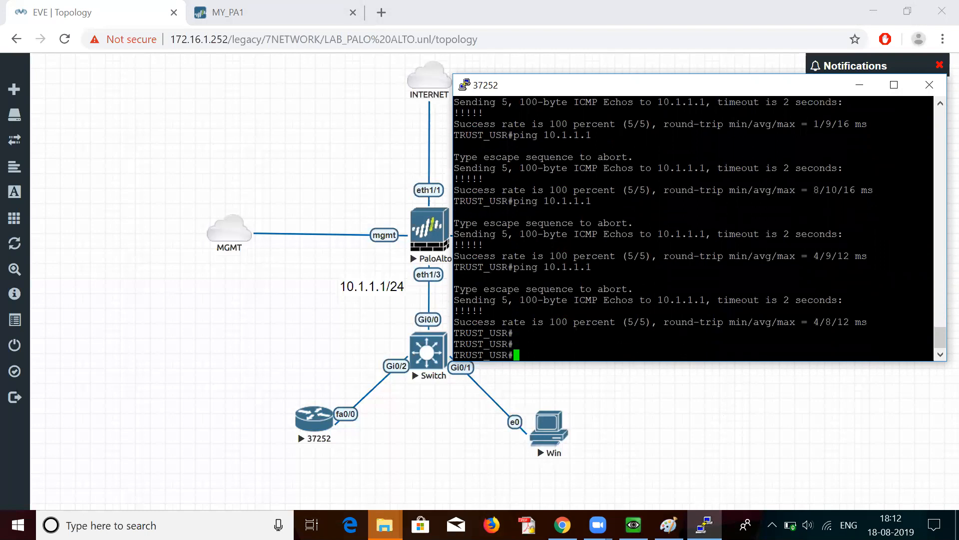
left_click(390, 160)
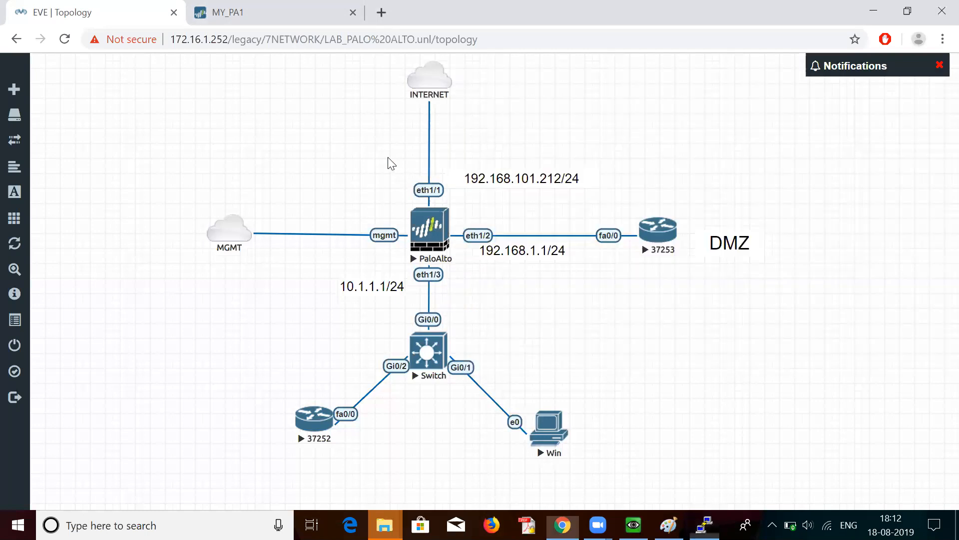
Inspect MGMT_PROFILE under Interface Mgmt, confirming it allows only Ping, and close it unchanged.
left_click(249, 9)
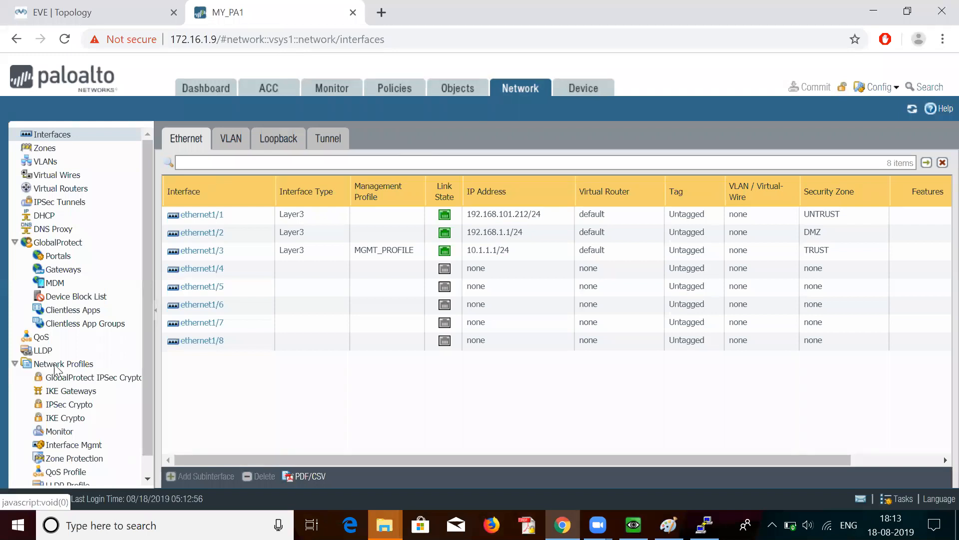
left_click(75, 444)
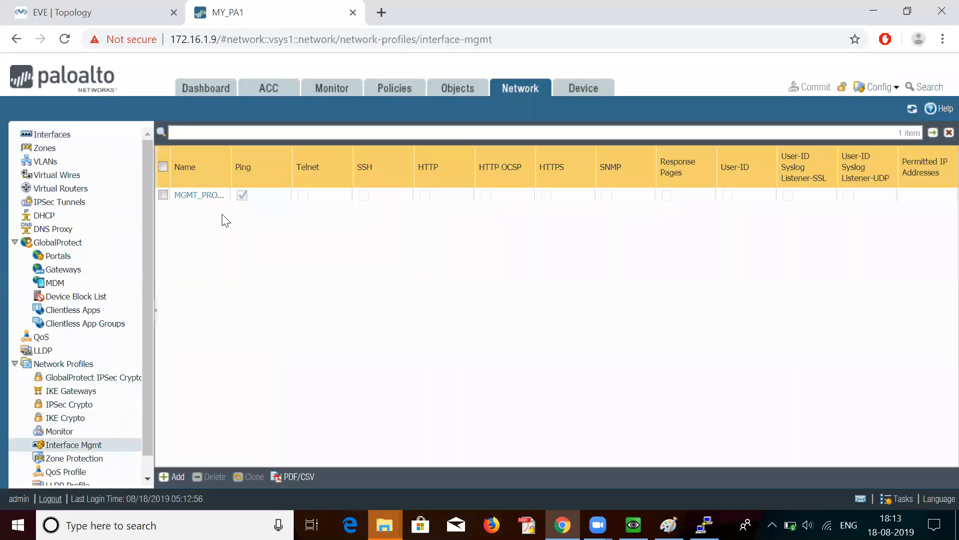
left_click(195, 195)
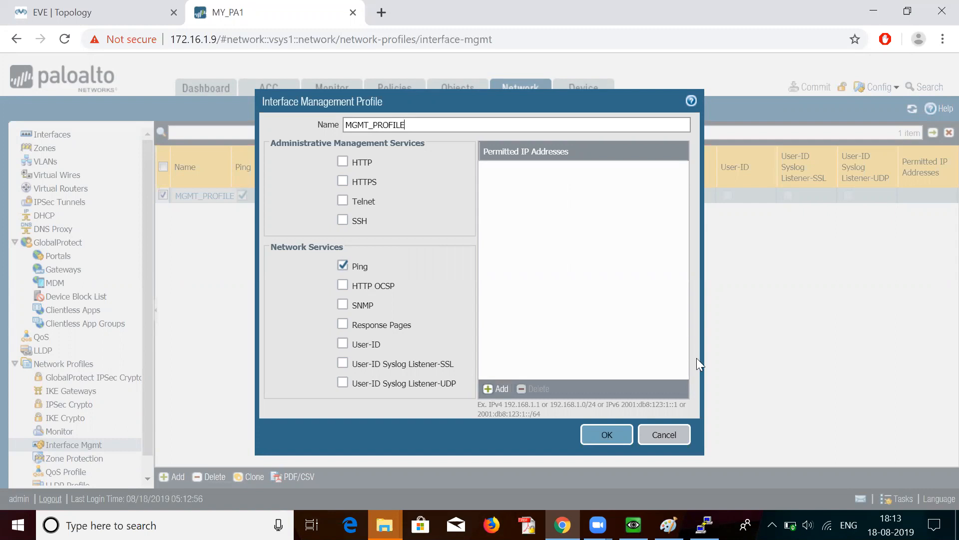
left_click(656, 441)
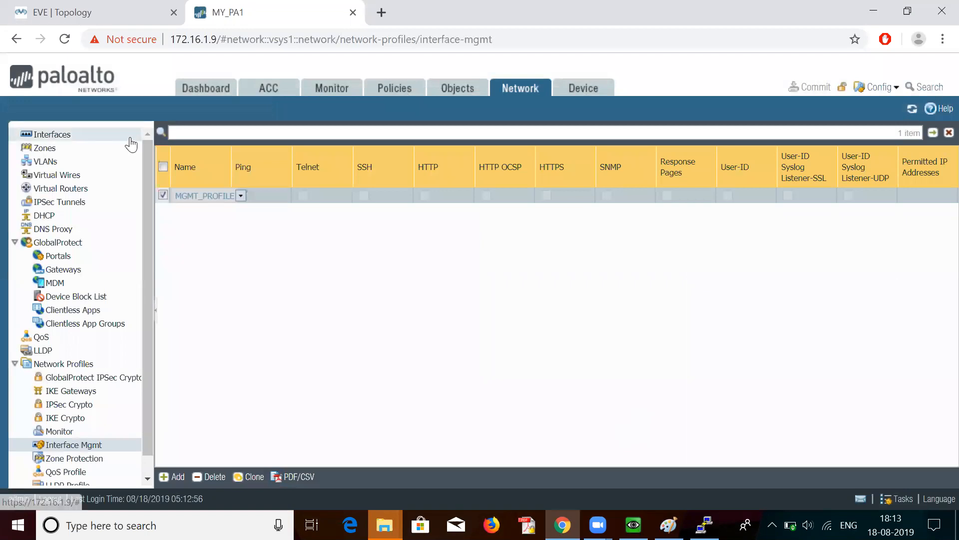
left_click(125, 9)
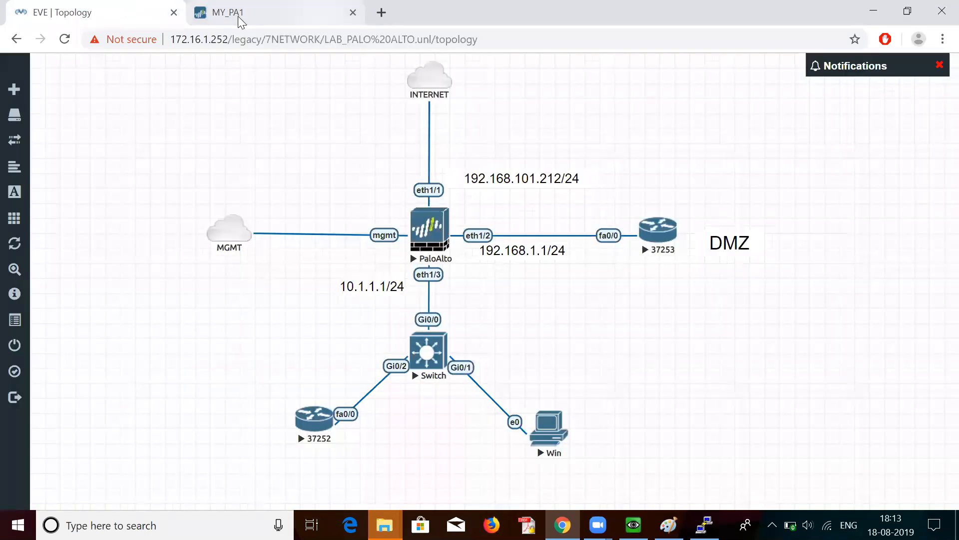
left_click(238, 16)
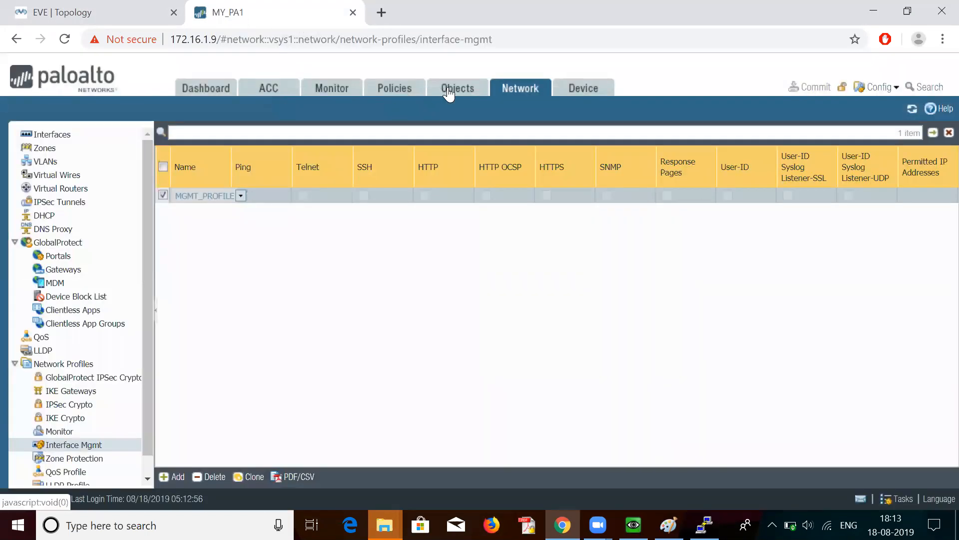
Start static route ST_ROUTE with destination 0.0.0.0/0 on the default virtual router.
left_click(61, 192)
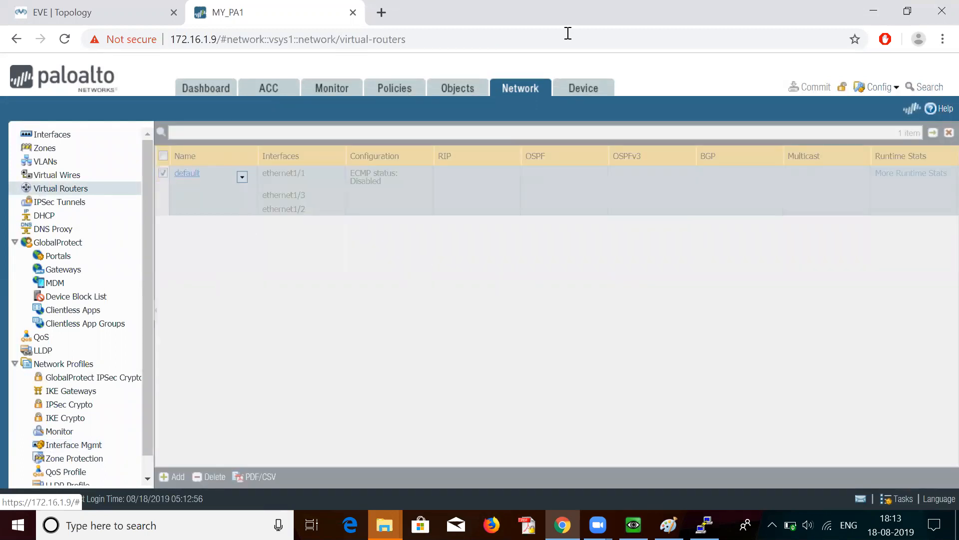
left_click(187, 172)
left_click(223, 157)
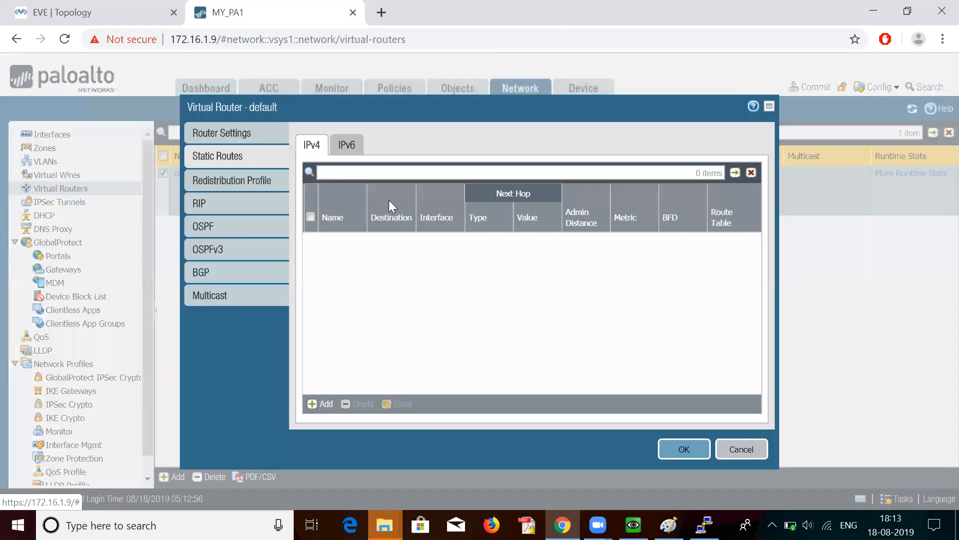
left_click(319, 410)
type("S")
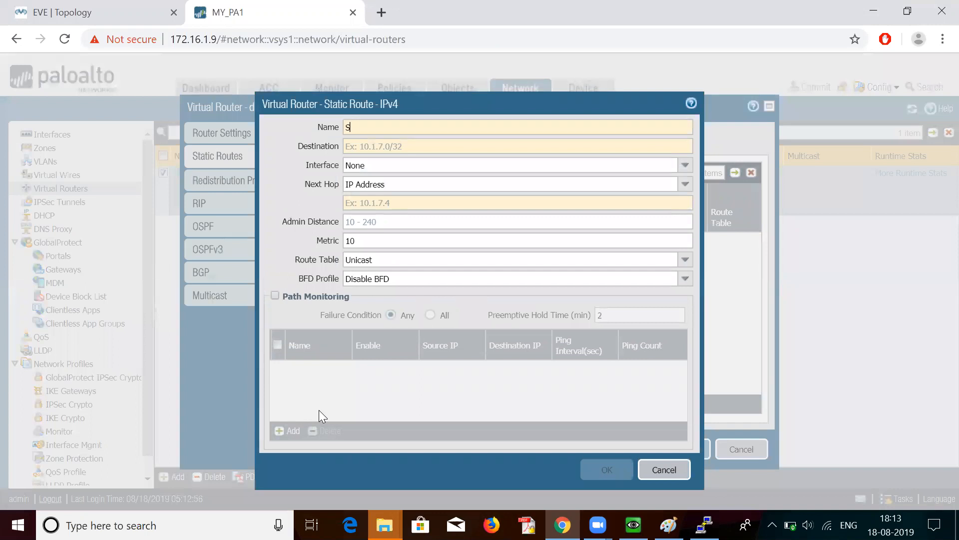
type("T_ROUTE")
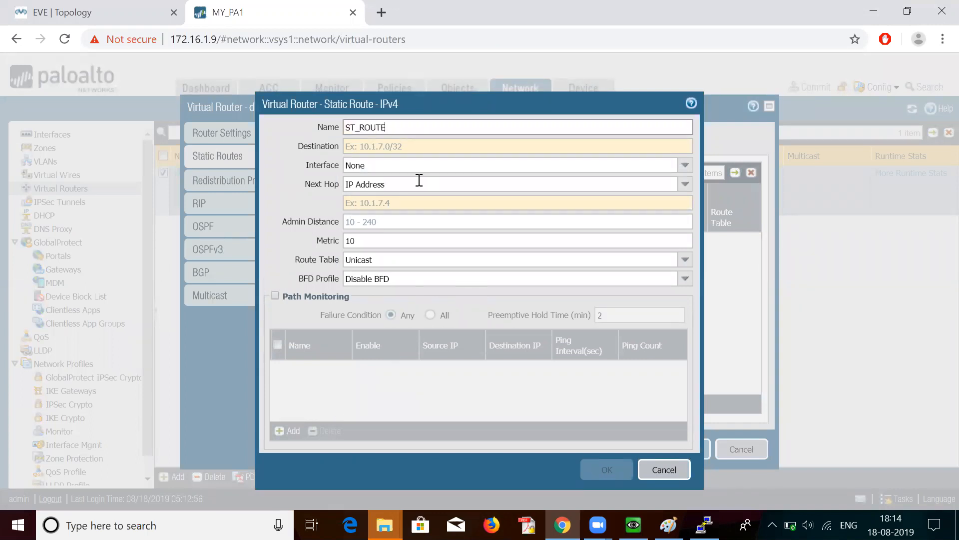
left_click(377, 147)
type("0.0.")
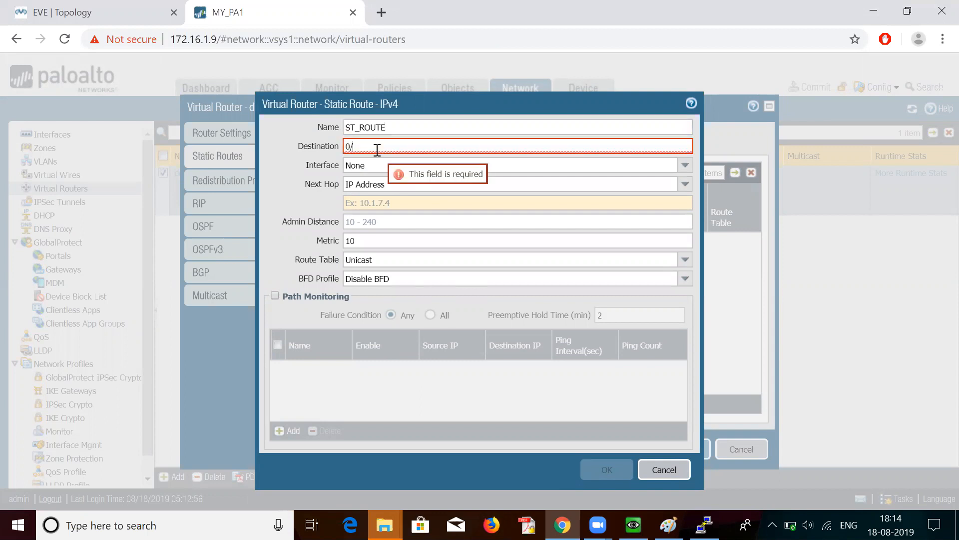
type("0.0/0")
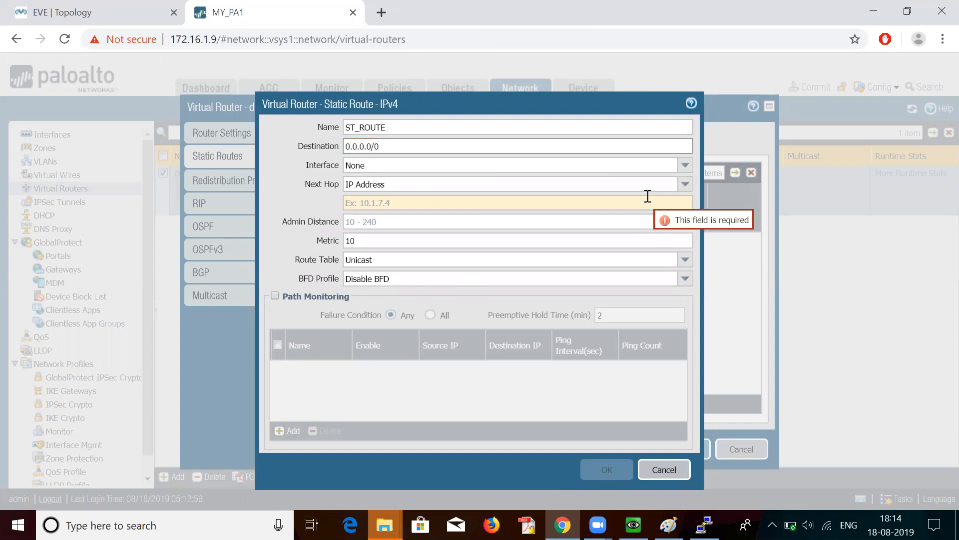
Send the route out ethernet1/1 to next hop 192.168.101.1, saving the route and router.
left_click(685, 165)
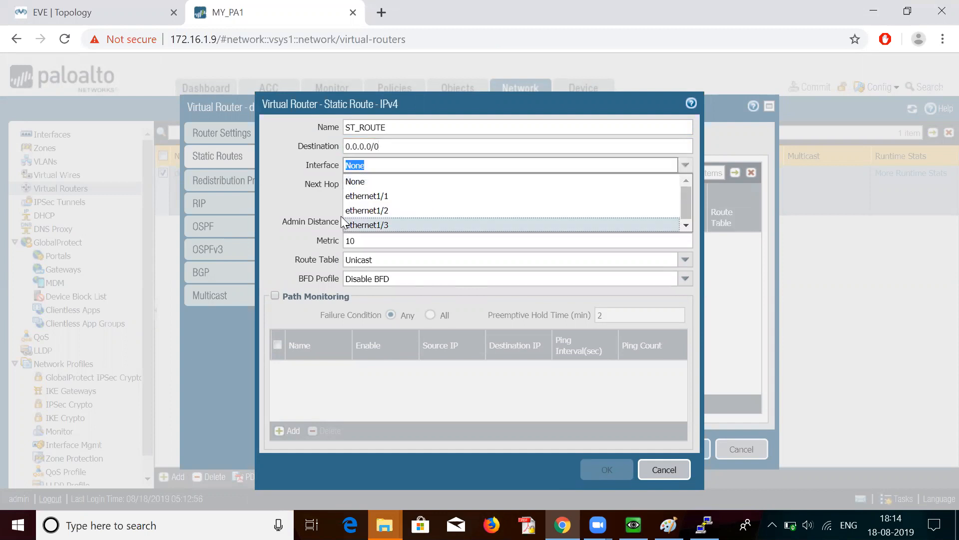
left_click(360, 196)
left_click(104, 20)
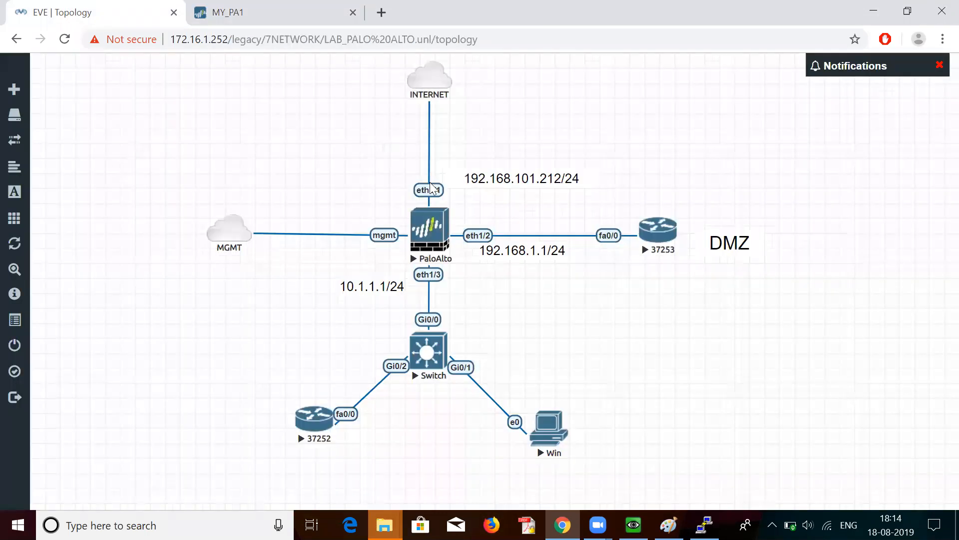
left_click(241, 11)
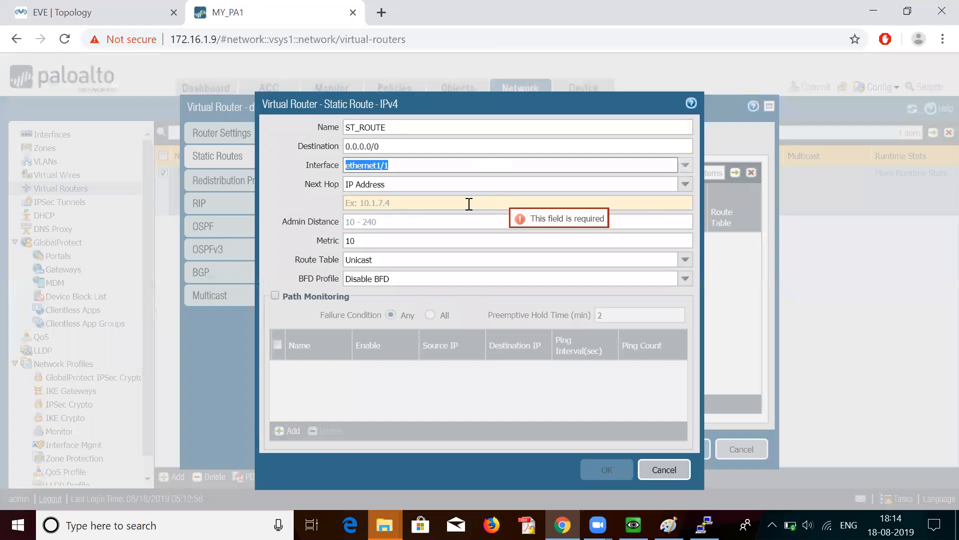
left_click(443, 205)
type("192.")
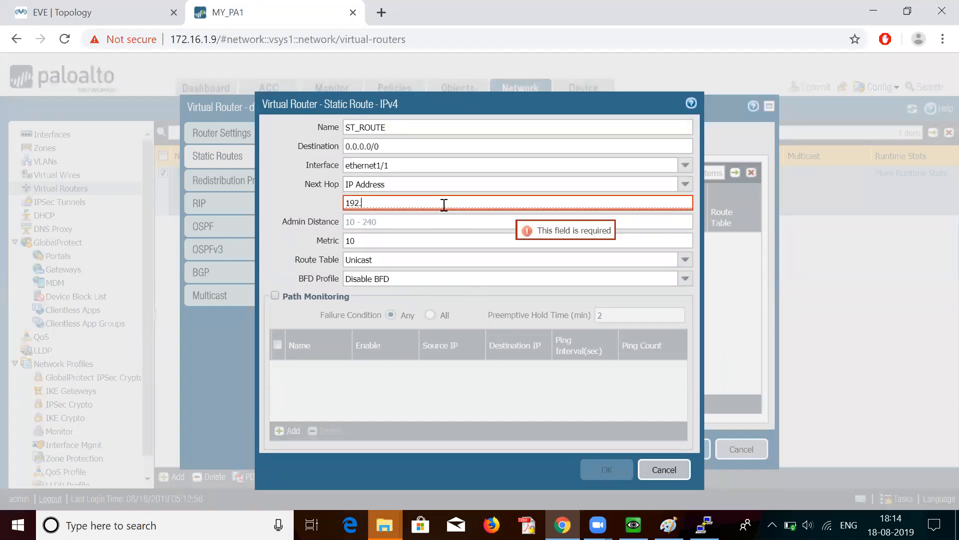
type("168.101.1")
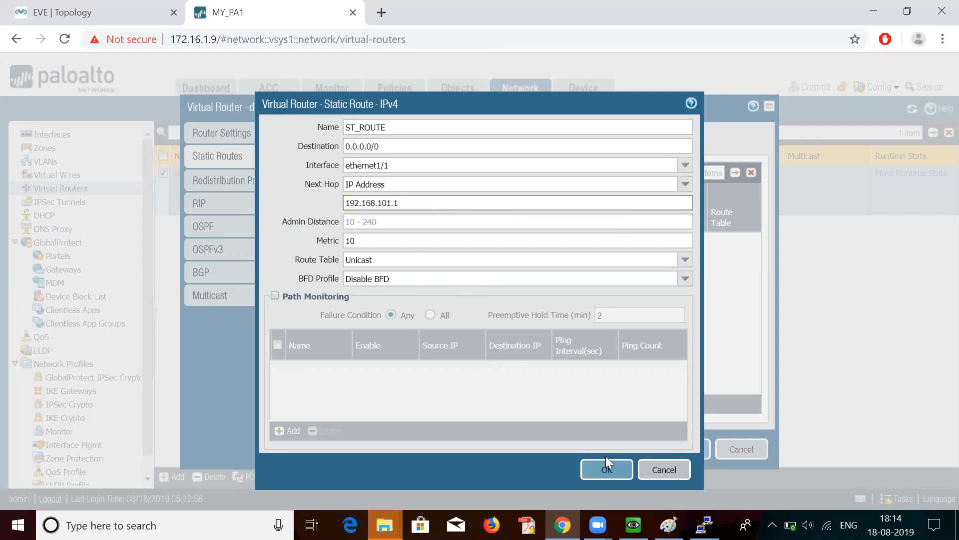
left_click(607, 470)
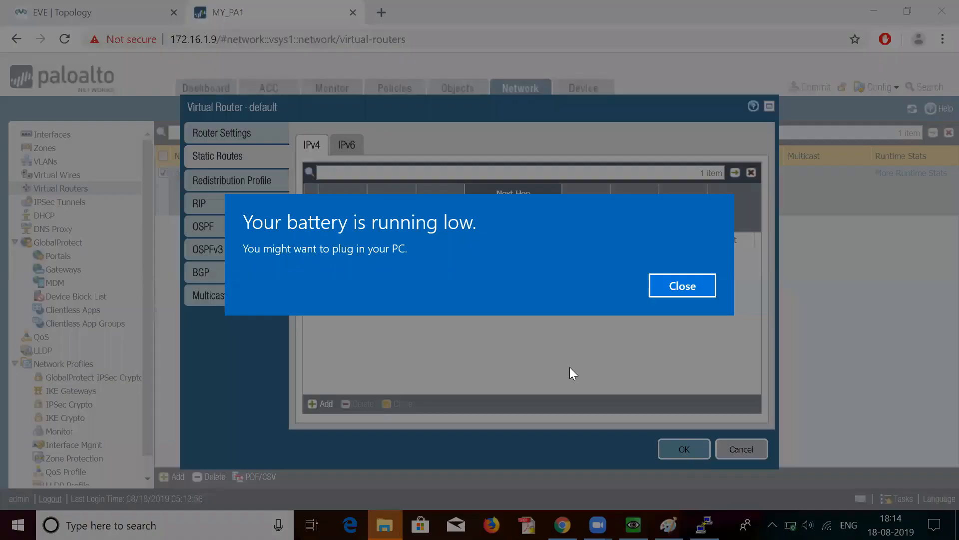
left_click(691, 289)
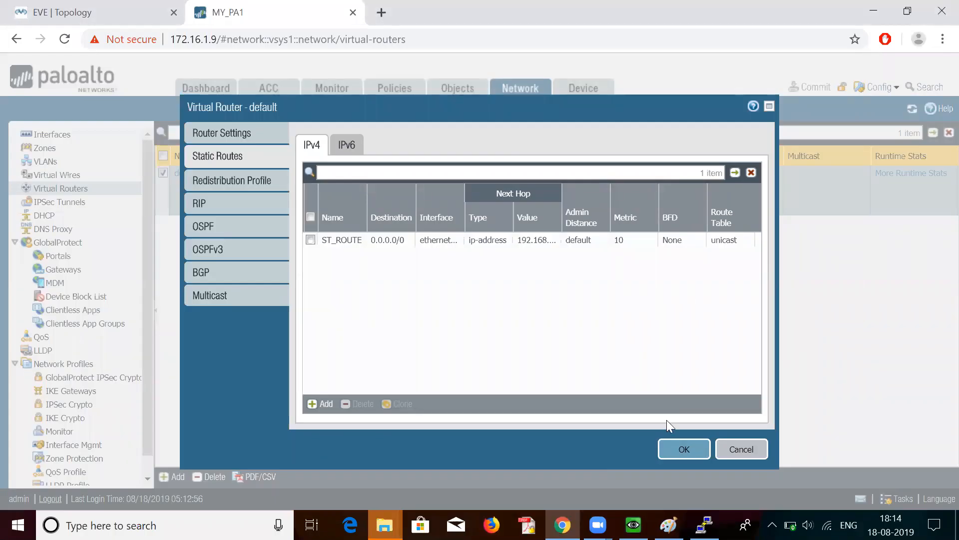
left_click(686, 449)
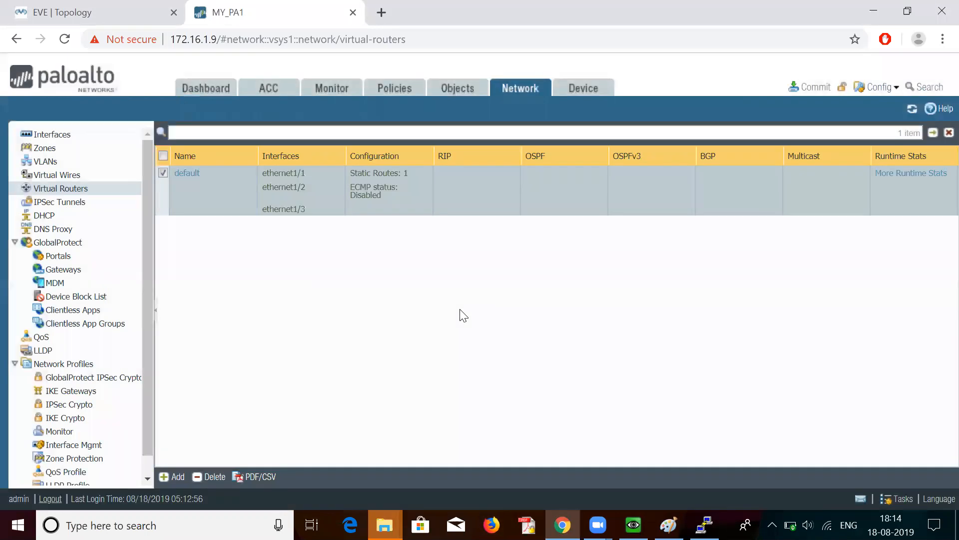
Commit the configuration and bring the router 37252 and PaloAlto consoles forward.
left_click(812, 87)
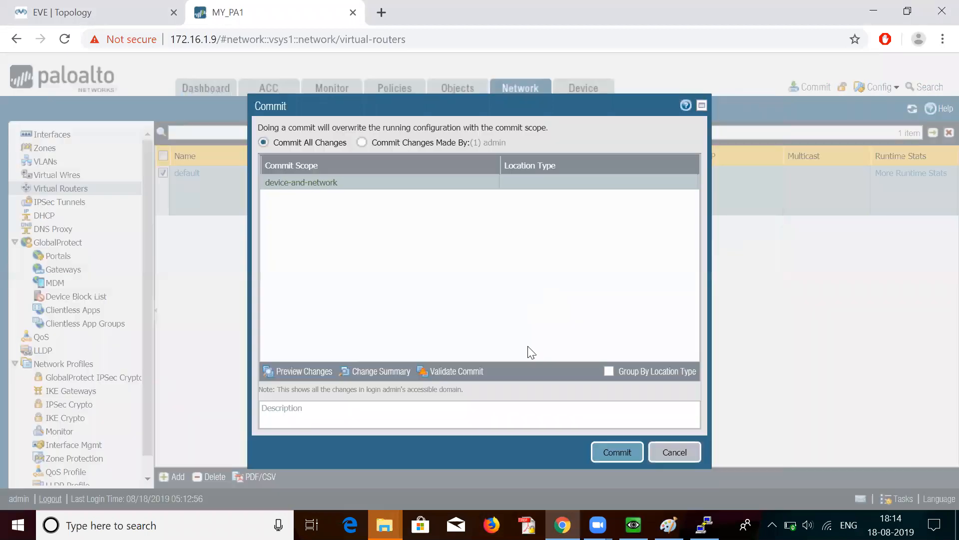
left_click(602, 454)
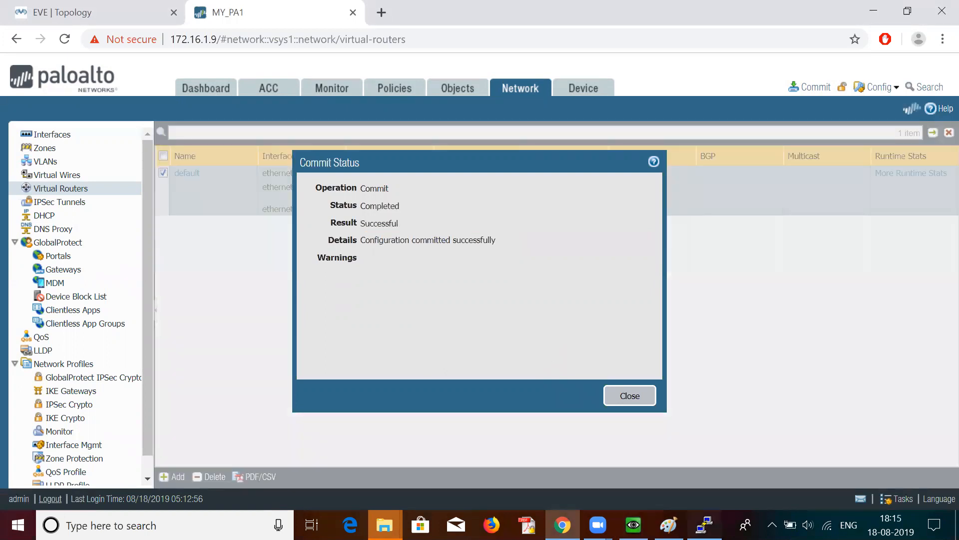
left_click(705, 524)
left_click(634, 525)
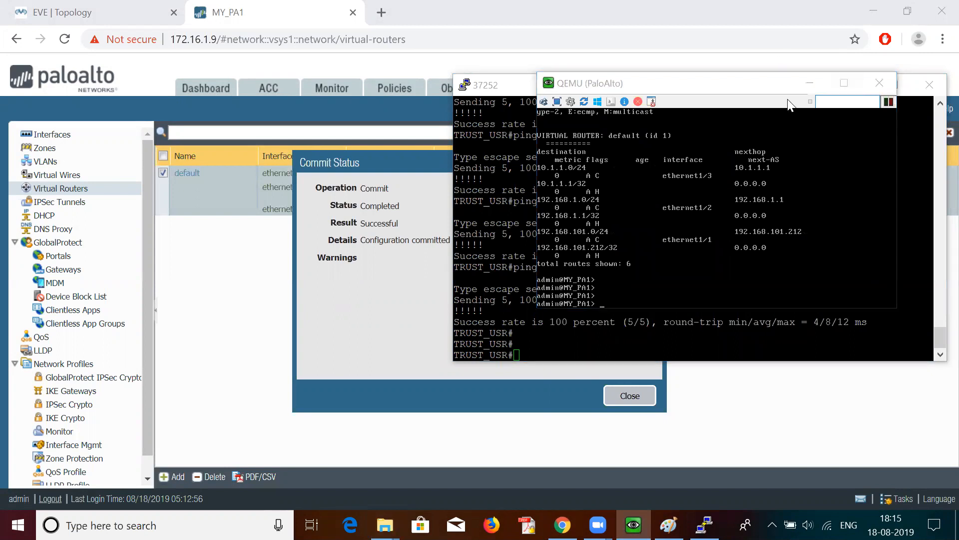
Run 'ping host 4.2.2.2' in the firewall console, stopping it with Ctrl+C.
left_click_drag(767, 89, 271, 95)
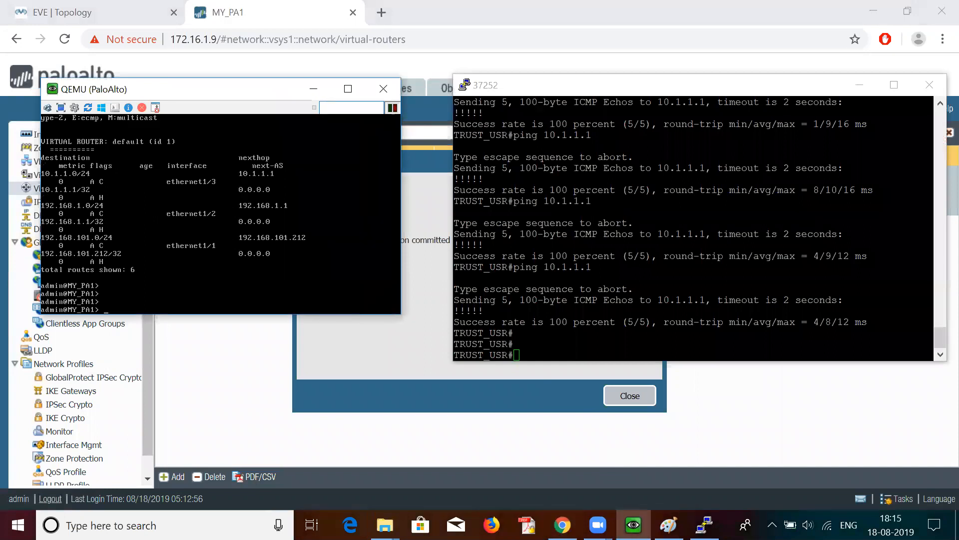
key("Return")
key("Return")
key("Return")
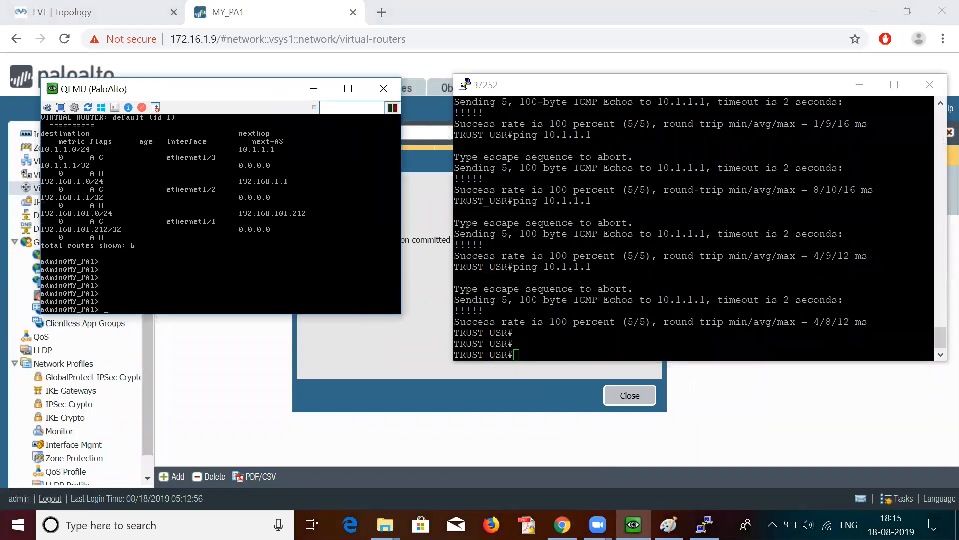
type("ping 4.2..2.2.2")
key("Return")
key("Up")
type("hos")
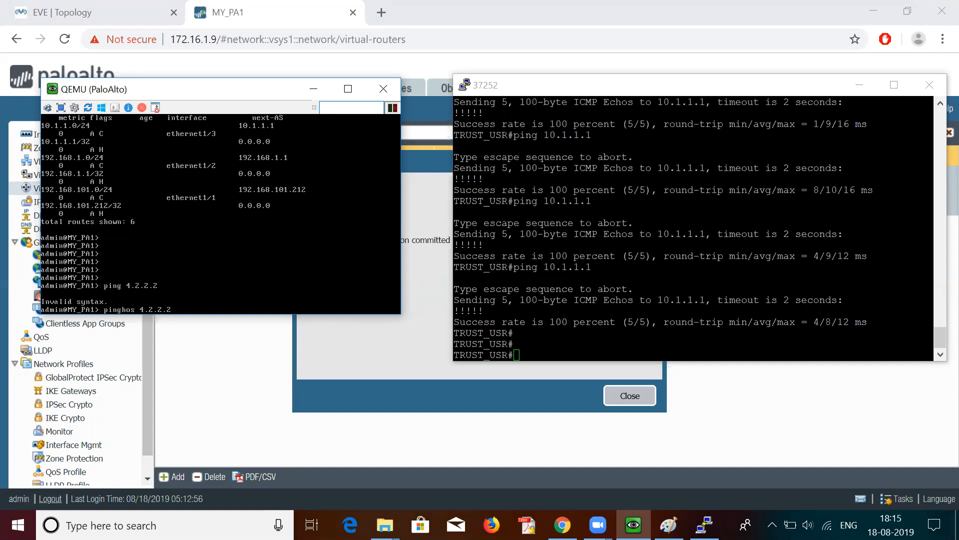
key("BackSpace")
type("t")
key("BackSpace")
key("BackSpace")
type("h")
key("Return")
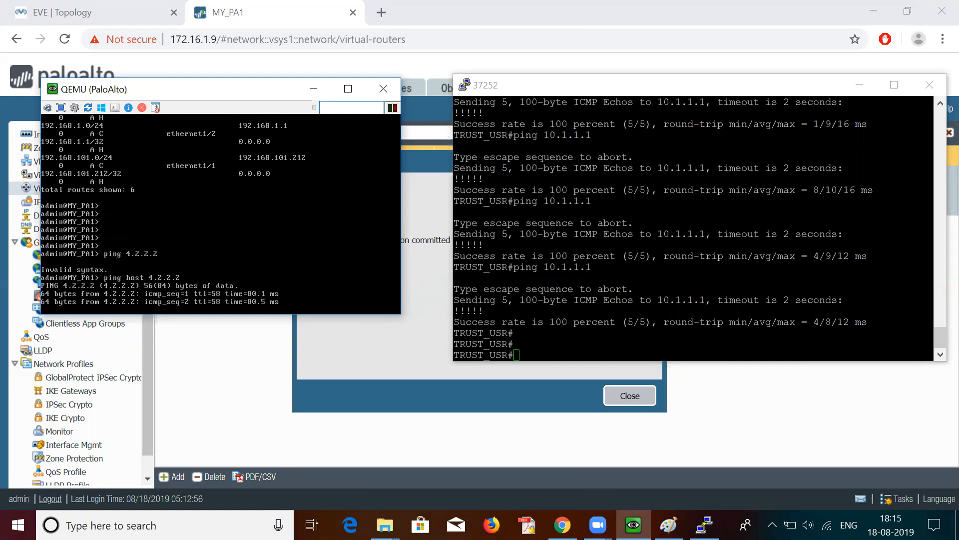
key("ctrl+c")
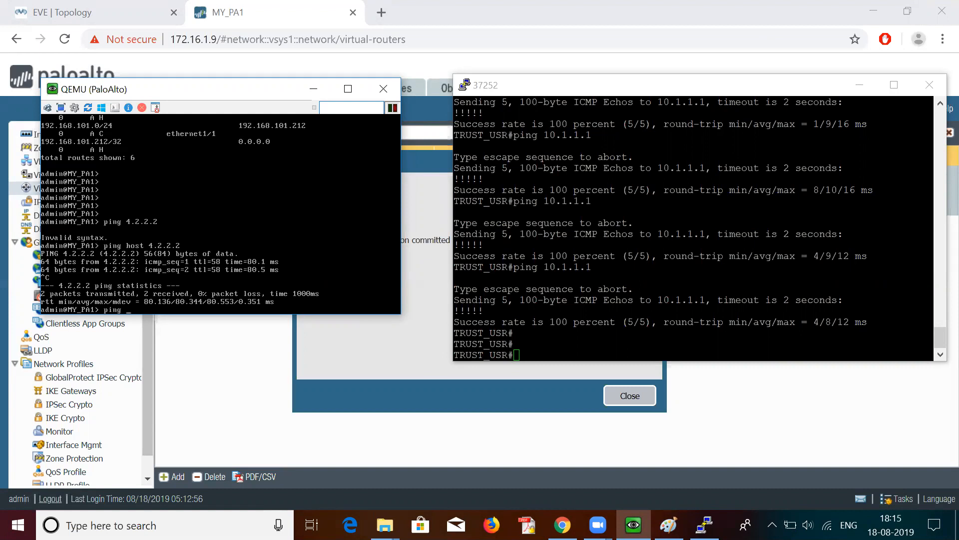
Ping 4.2.2.2 from source 192.168.101.212, then minimize both consoles and close Commit Status.
type("source 192.168.101.212 host 4.2.2.2")
key("Return")
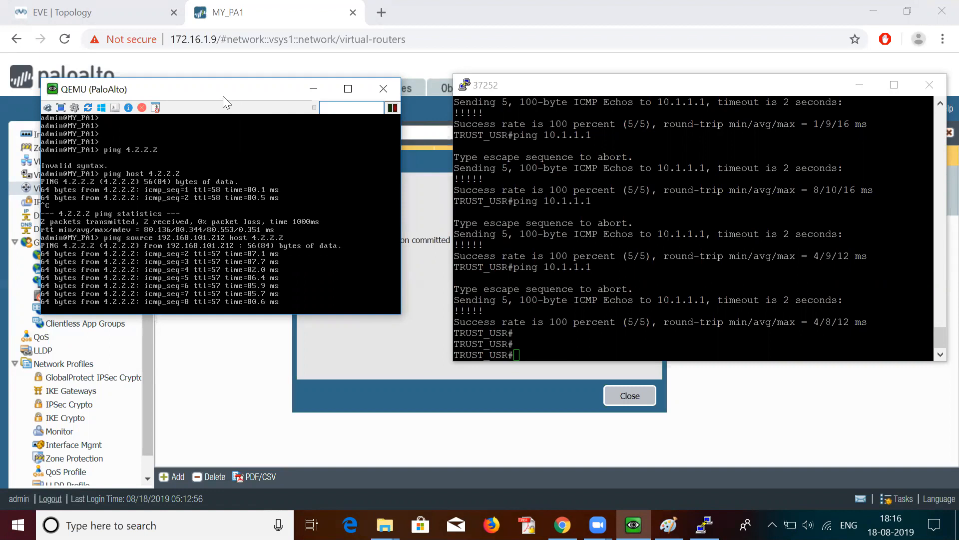
left_click_drag(211, 92, 306, 72)
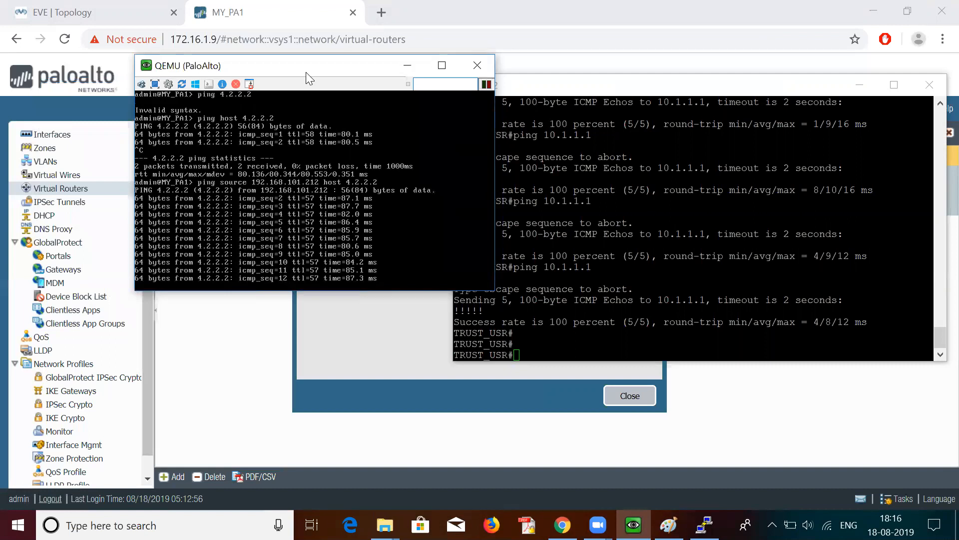
key("ctrl+c")
key("Up")
key("BackSpace")
key("BackSpace")
key("BackSpace")
key("BackSpace")
key("BackSpace")
key("BackSpace")
key("BackSpace")
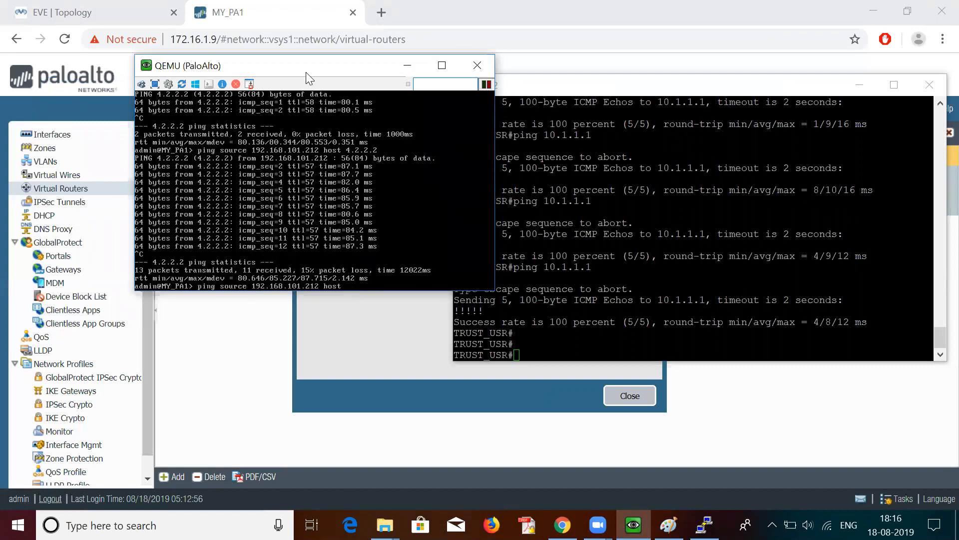
left_click(407, 65)
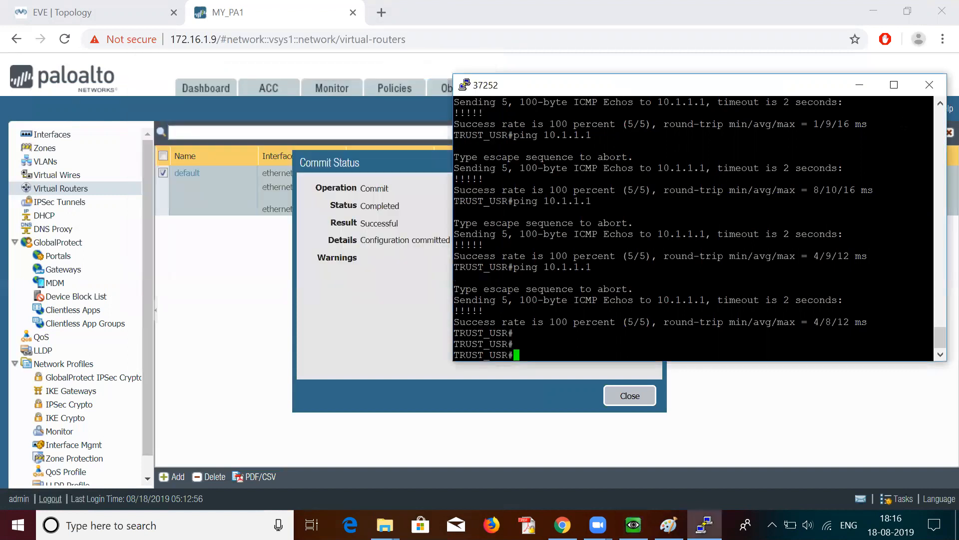
left_click(859, 88)
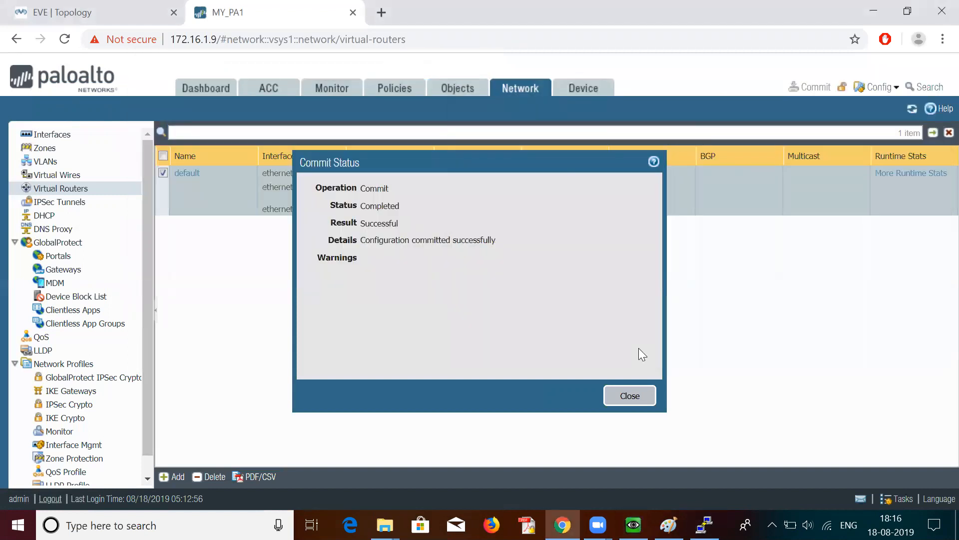
left_click(630, 395)
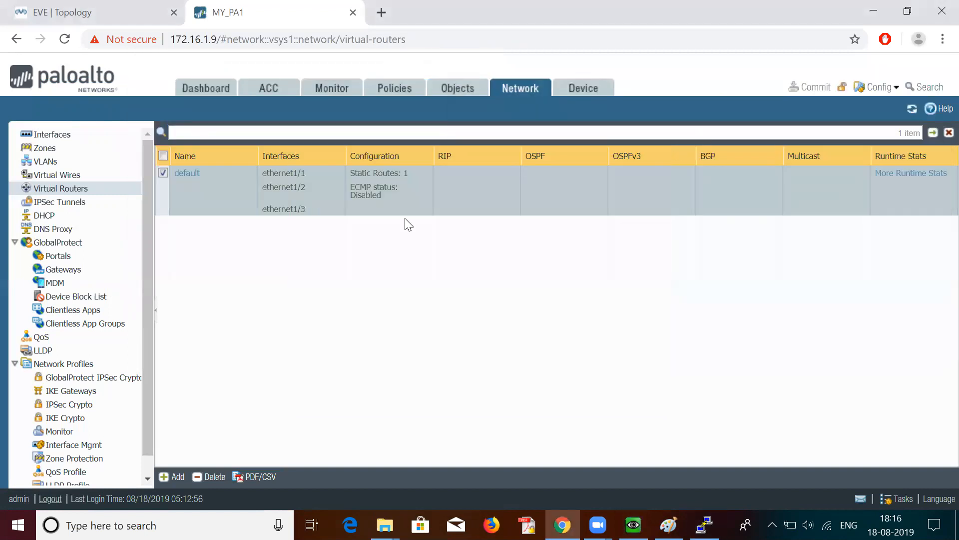
Set the firewall's time zone to Asia/Calcutta in General Settings.
left_click(579, 95)
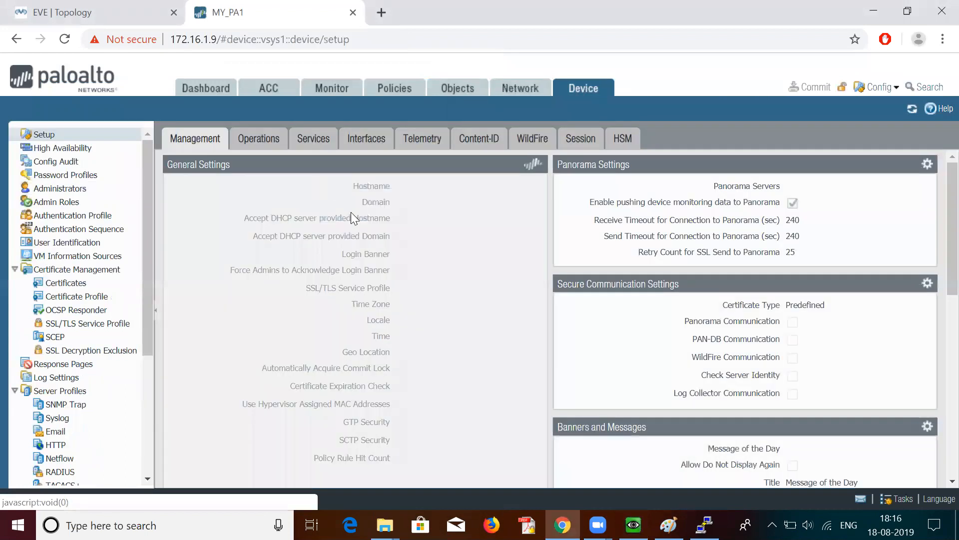
left_click(537, 164)
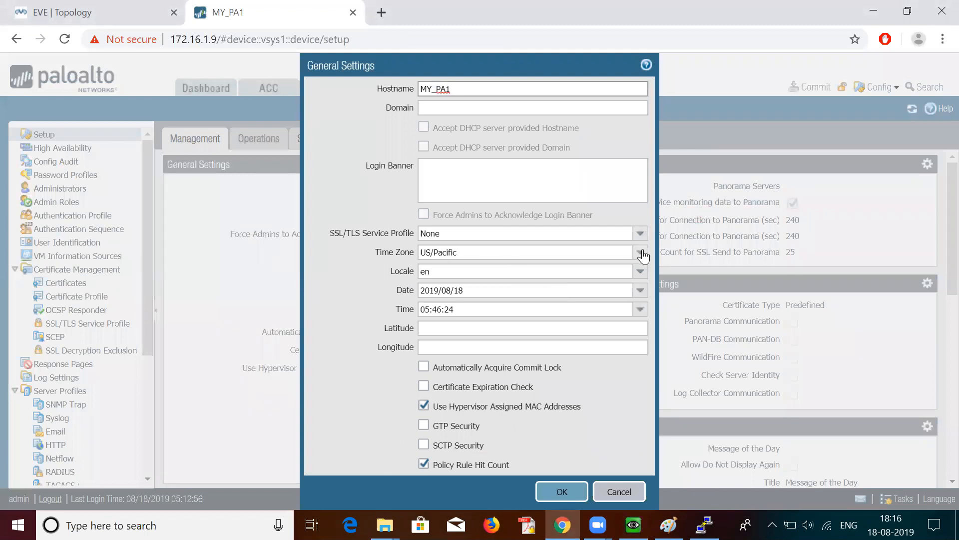
left_click(641, 253)
type("As")
key("Down")
key("Down")
key("Down")
key("Down")
key("Down")
key("Down")
key("Down")
key("Down")
key("Down")
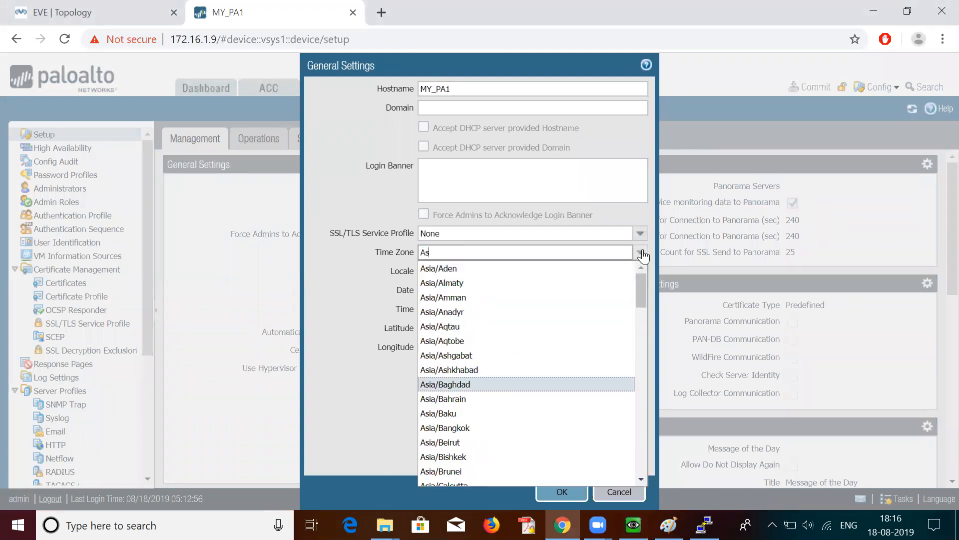
key("Up")
key("Up")
key("Up")
key("Up")
key("Down")
key("Down")
key("Down")
key("Down")
key("Down")
key("Down")
key("Down")
key("Down")
key("Down")
key("Down")
key("Down")
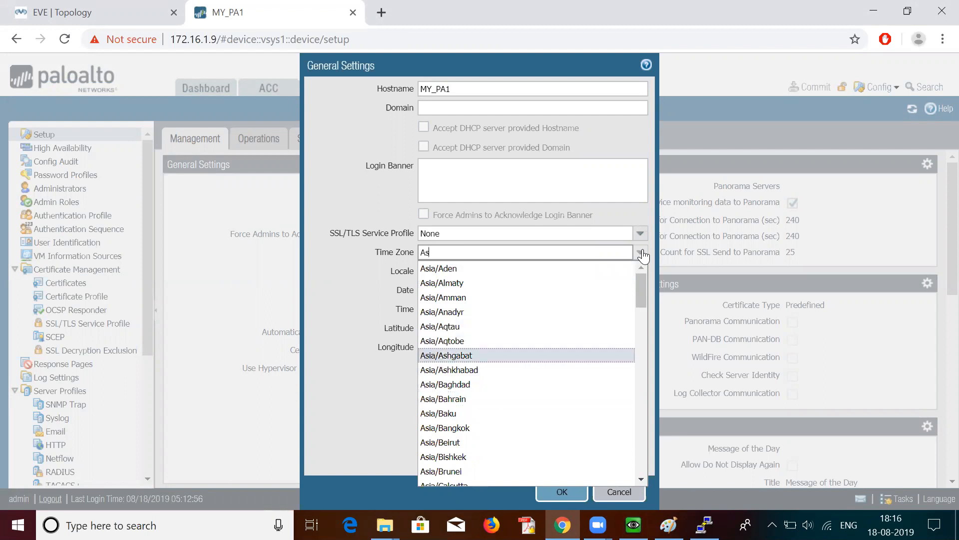
key("Up")
key("Up")
key("Down")
key("Return")
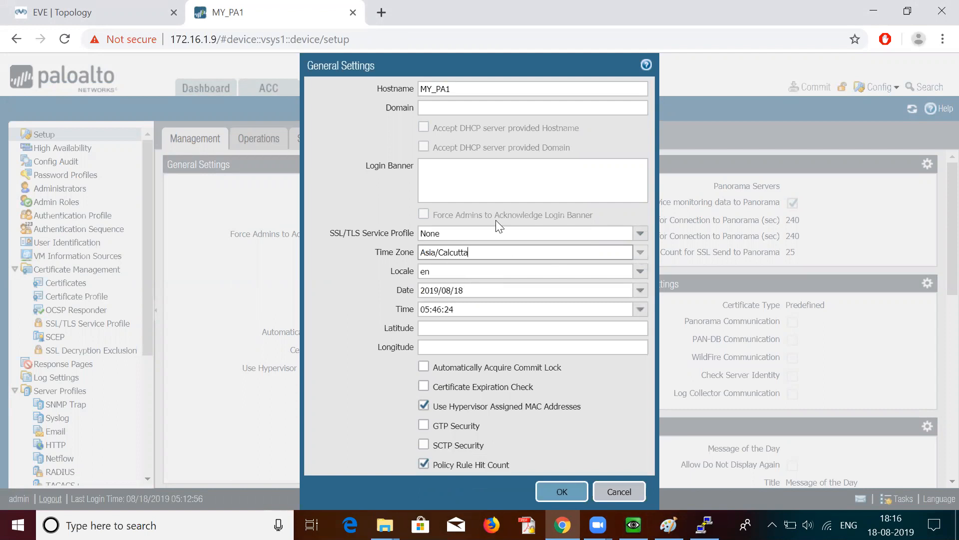
Add the login banner '!!!!!! THIS IS ONLY FOR AUTHORIZED PEOPLE!!!!!!!', fixing the spelling, and save.
left_click(471, 177)
type("AU")
key("BackSpace")
key("BackSpace")
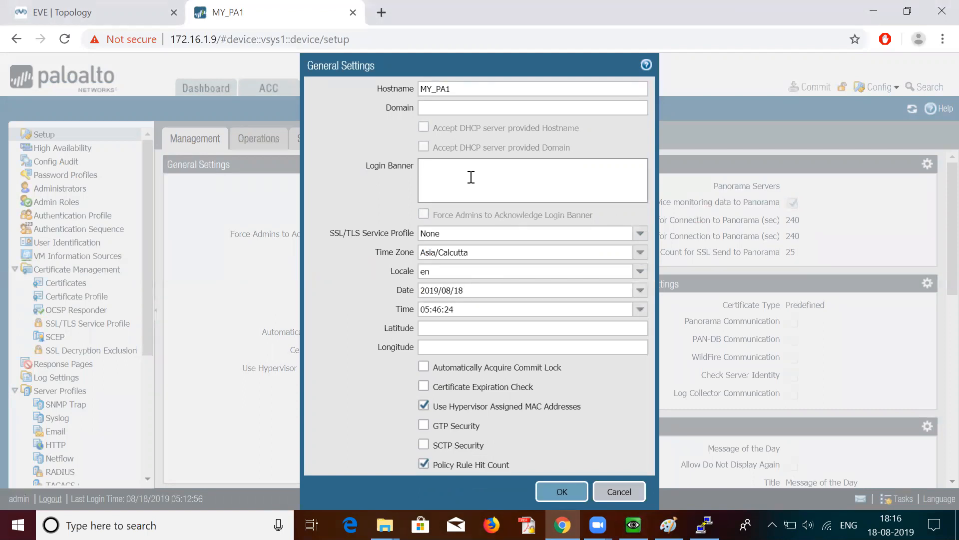
type("THIS IS ONLY FOR AUTHORIZED PEPOPLE!!!!!!")
key("Left")
key("Left")
key("Left")
key("Left")
key("Left")
key("Left")
key("Left")
key("Left")
key("Left")
key("Left")
type("!!!")
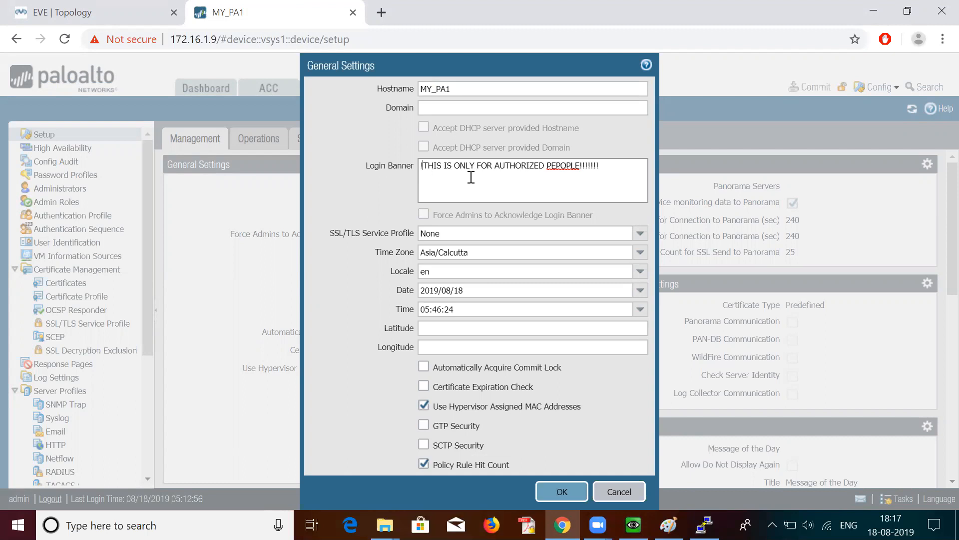
type("!!!")
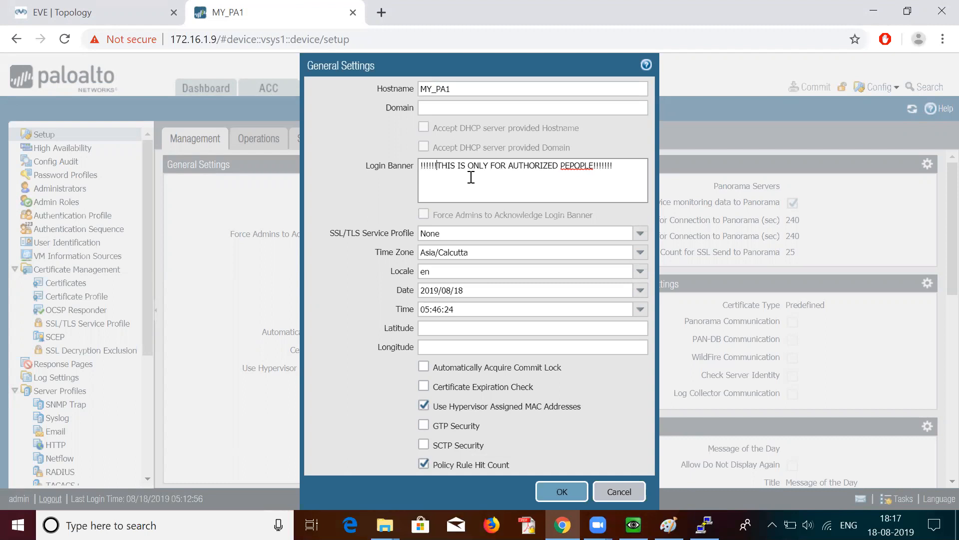
double_click(580, 165)
right_click(582, 166)
left_click(621, 175)
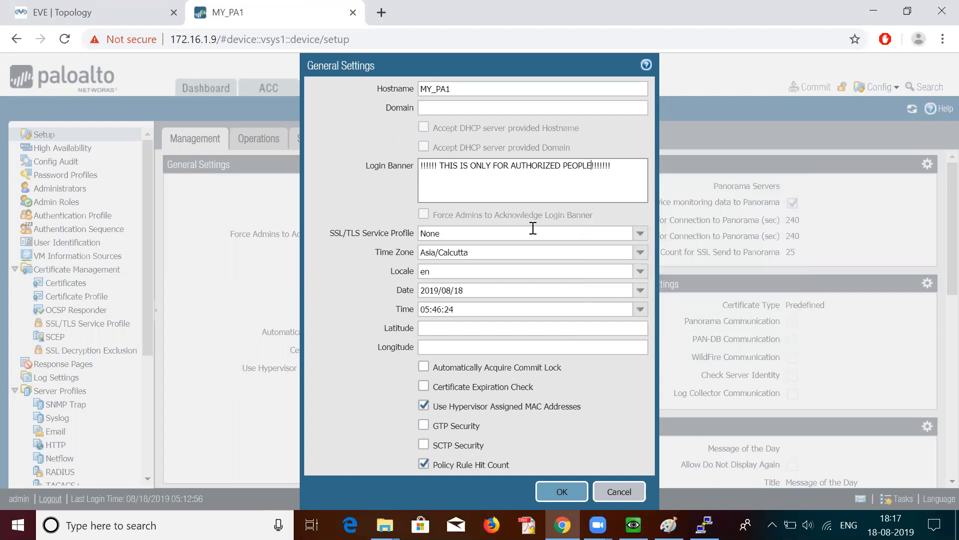
left_click(562, 491)
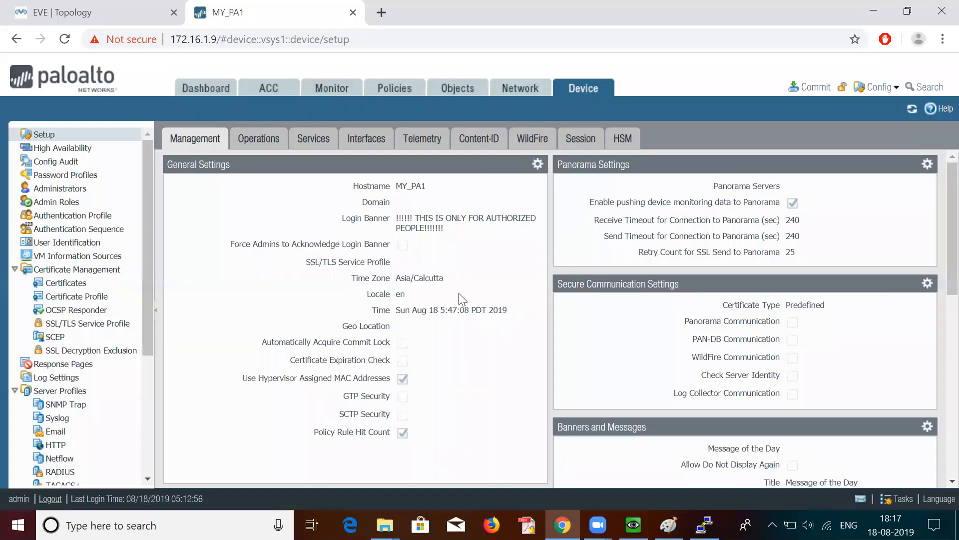
Review the Services settings, noting primary DNS 4.2.2.2 and the FQDN refresh time.
left_click(274, 141)
left_click(305, 140)
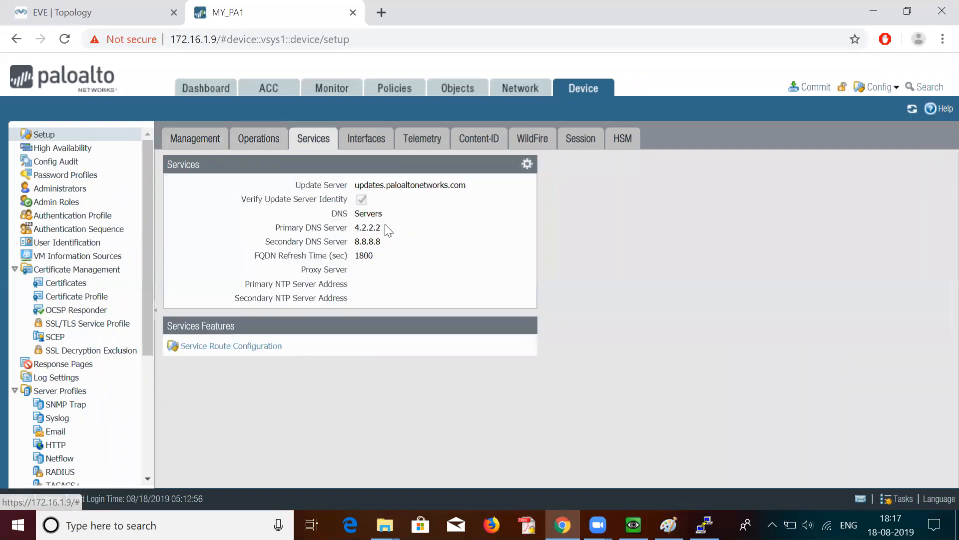
left_click_drag(352, 231, 402, 232)
left_click_drag(355, 255, 370, 256)
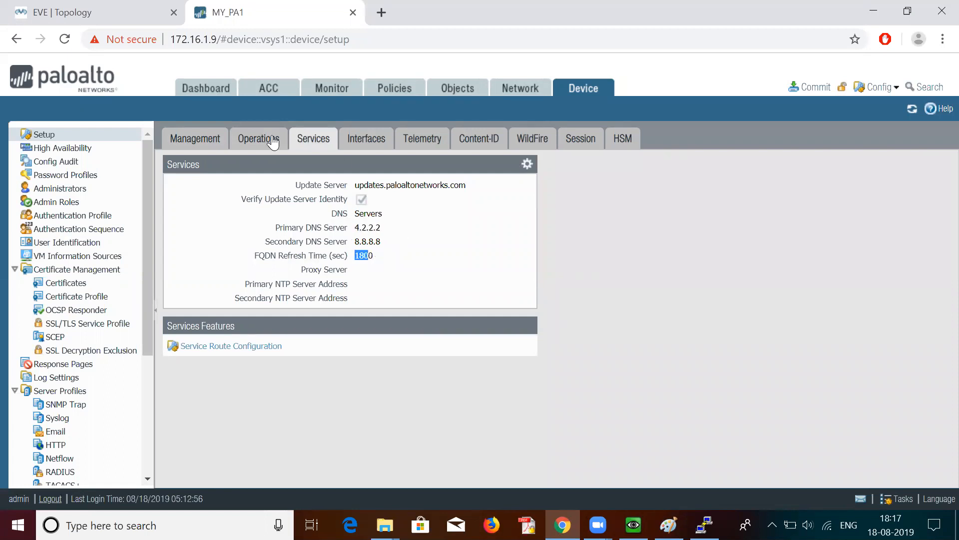
Customize the DNS service route to use ethernet1/1 with source 192.168.101.212/24, and save.
left_click(214, 347)
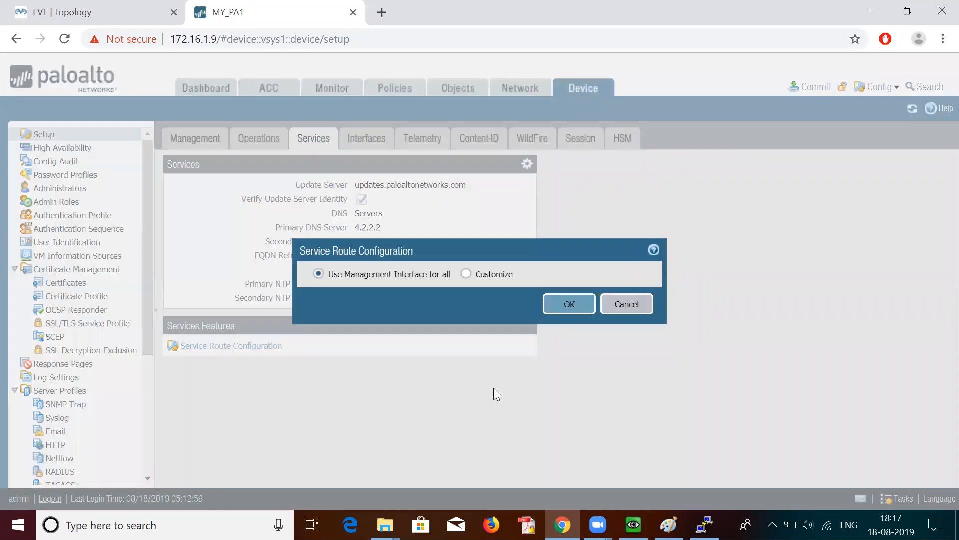
left_click_drag(410, 251, 408, 247)
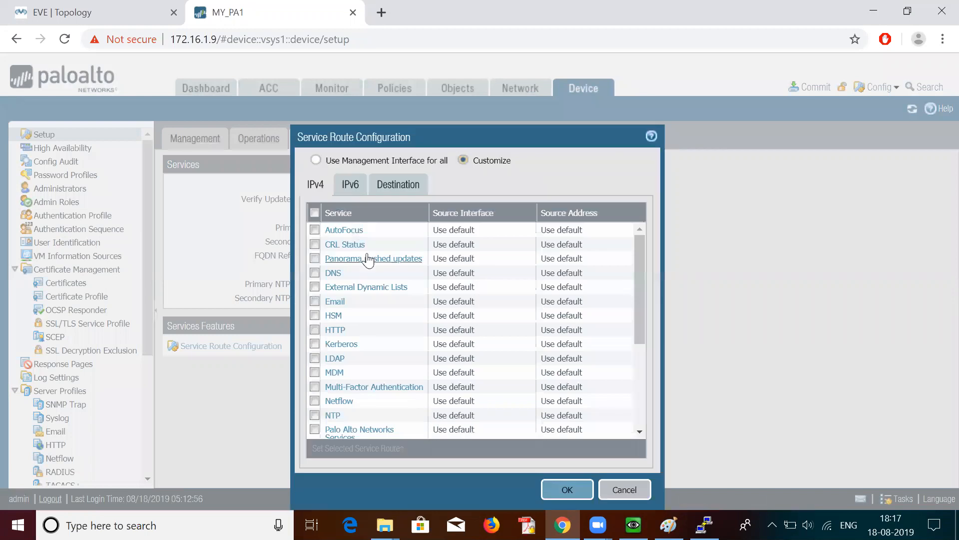
left_click(333, 274)
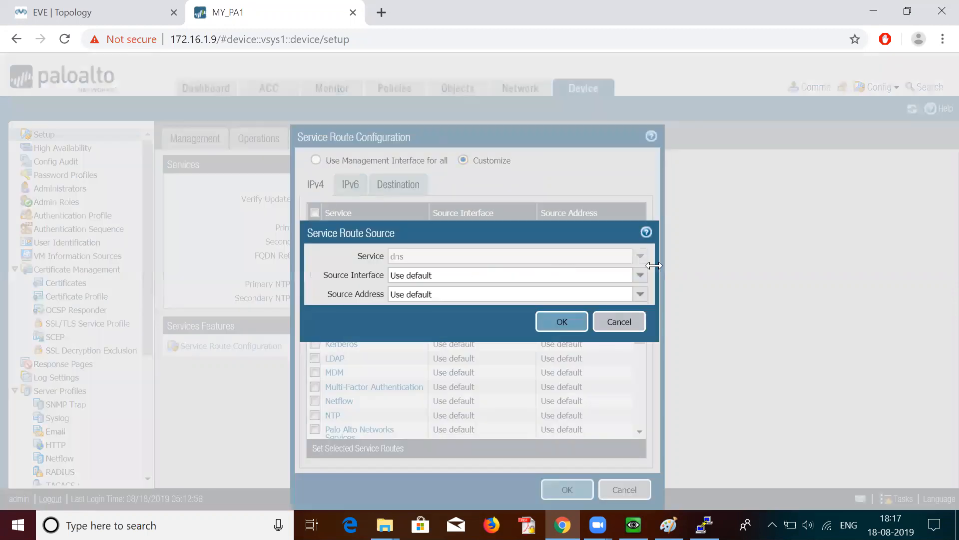
left_click(640, 276)
left_click(434, 319)
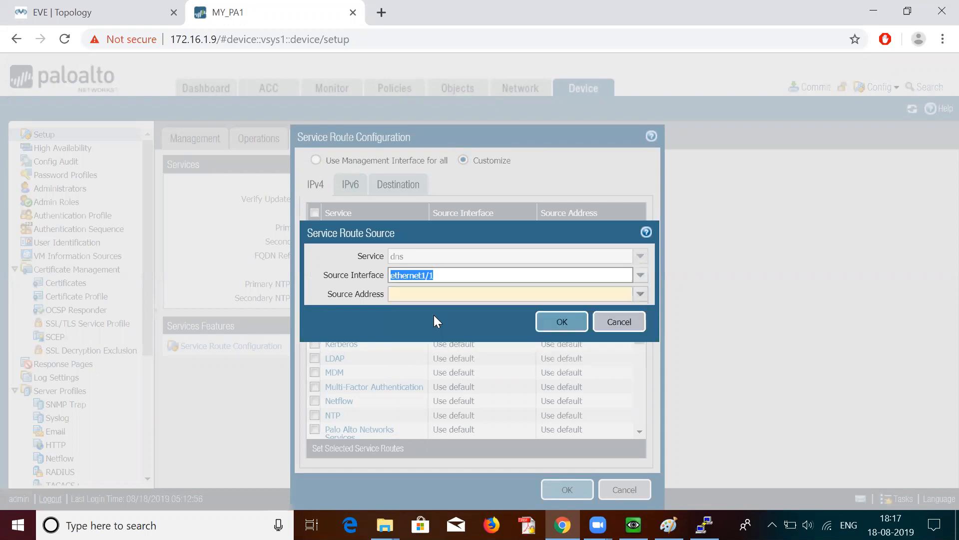
left_click(562, 321)
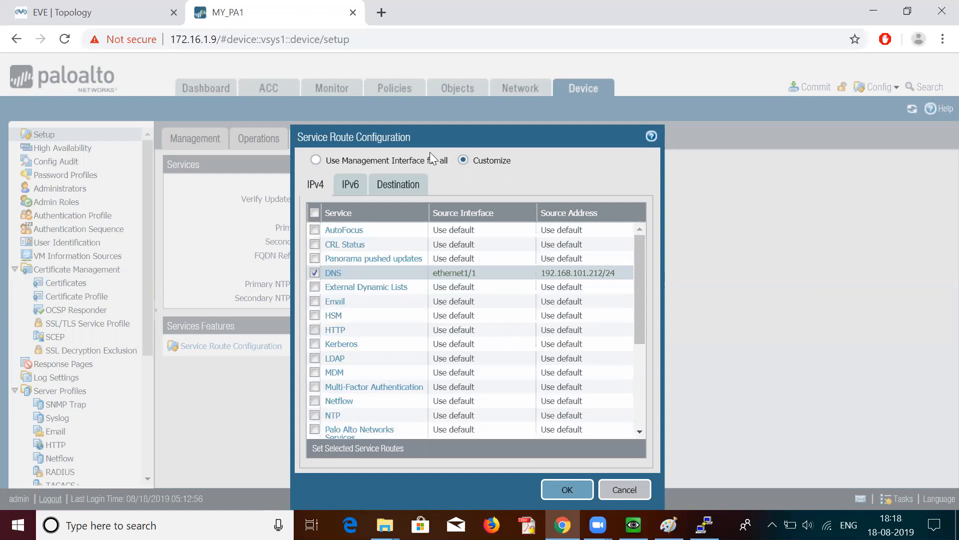
left_click_drag(423, 136, 416, 119)
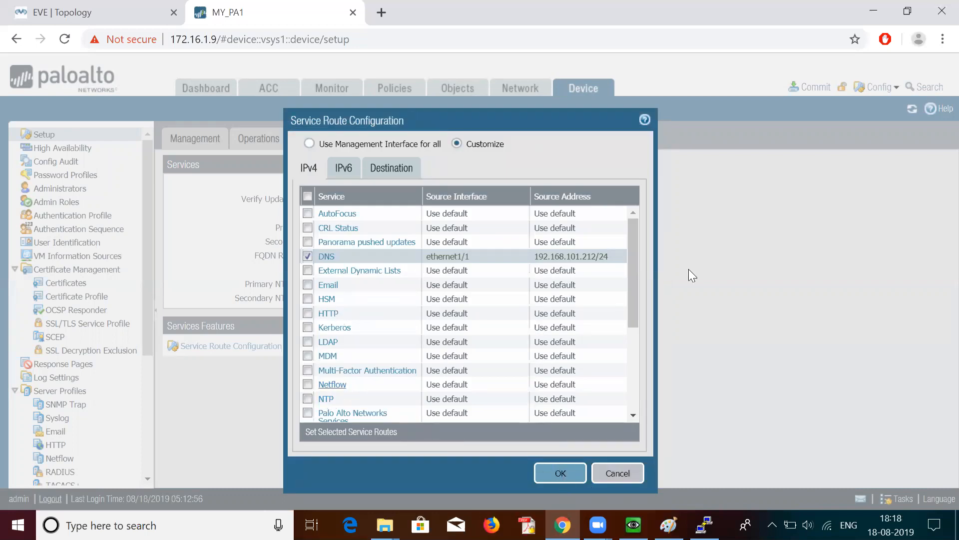
left_click_drag(634, 270, 639, 302)
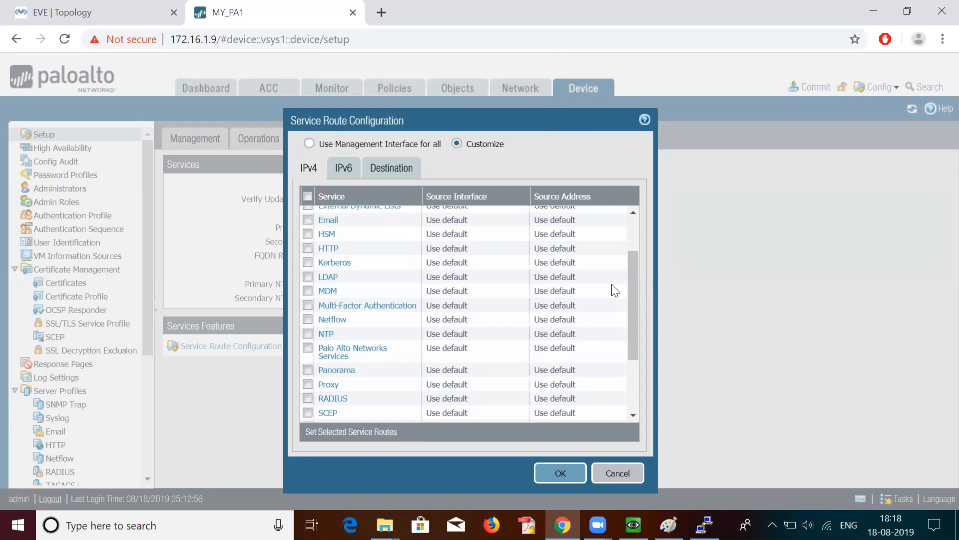
scroll(629, 307, "up", 2)
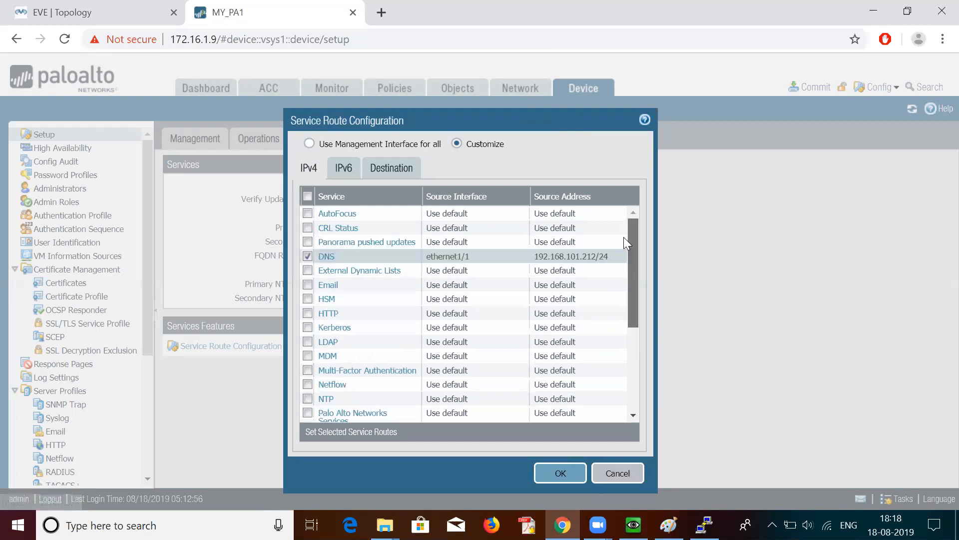
left_click(561, 473)
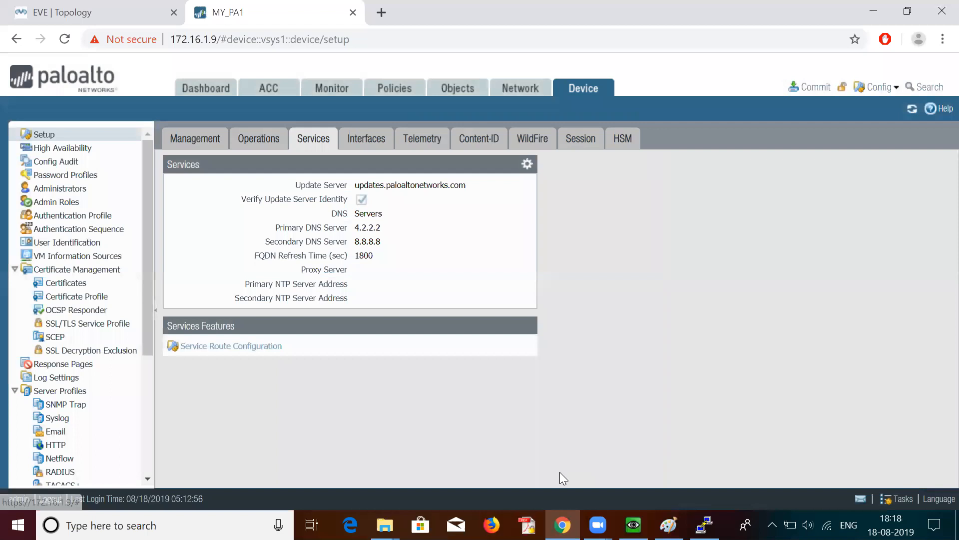
Commit, ping google.com from source 192.168.101.212 in the firewall console, and close the commit status.
left_click(812, 88)
left_click(611, 451)
left_click(633, 525)
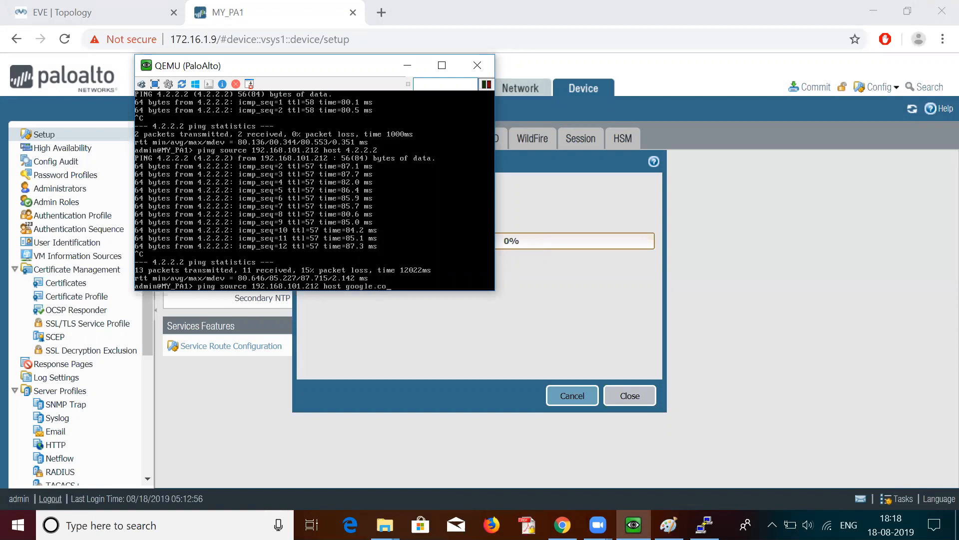
key("Return")
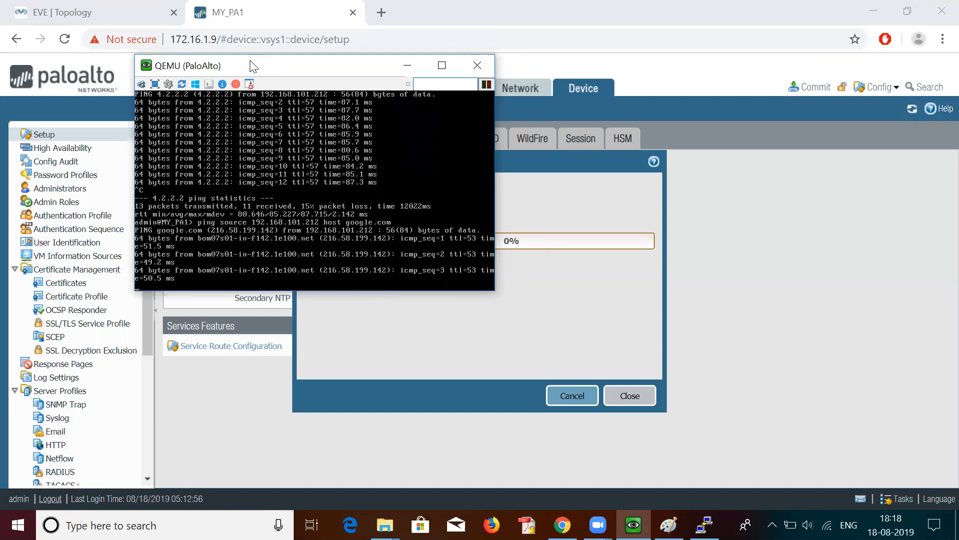
left_click_drag(252, 66, 415, 121)
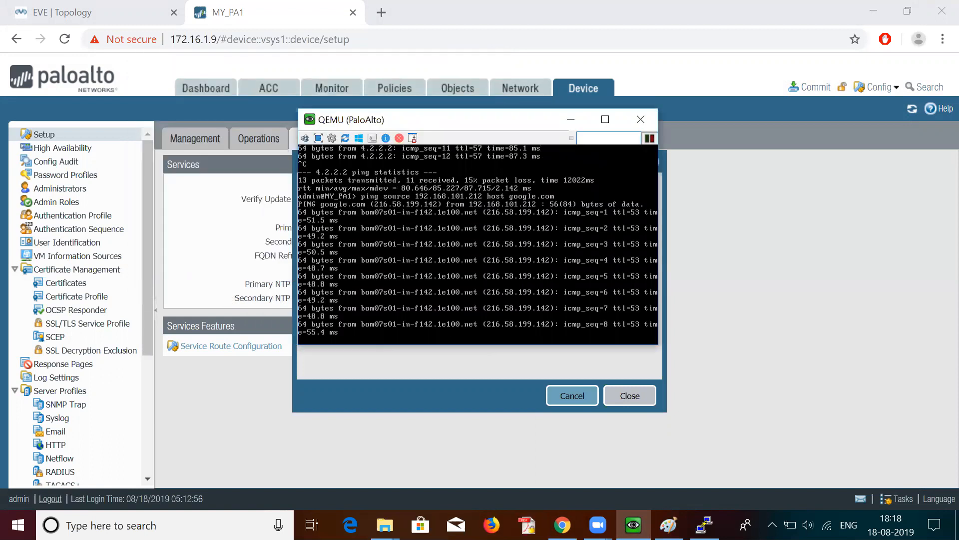
key("ctrl+c")
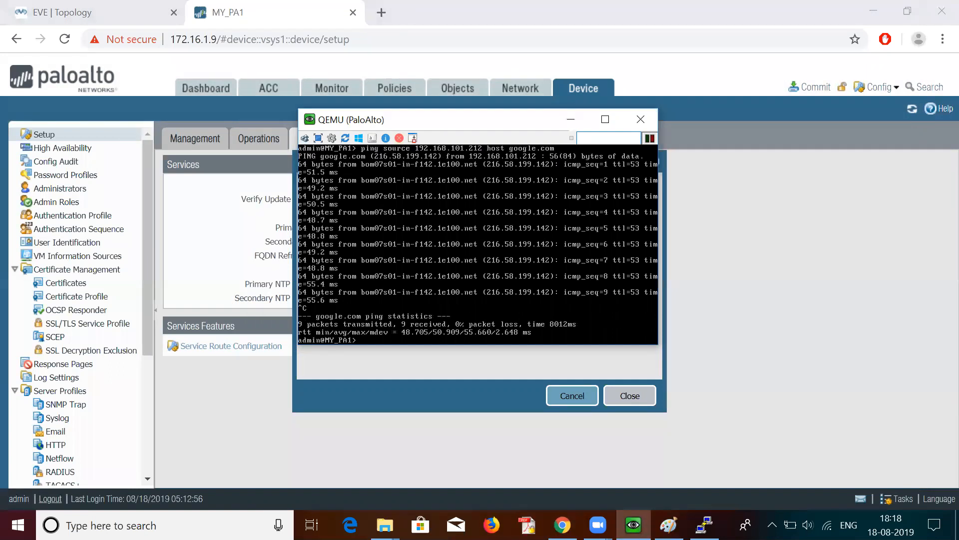
left_click(570, 119)
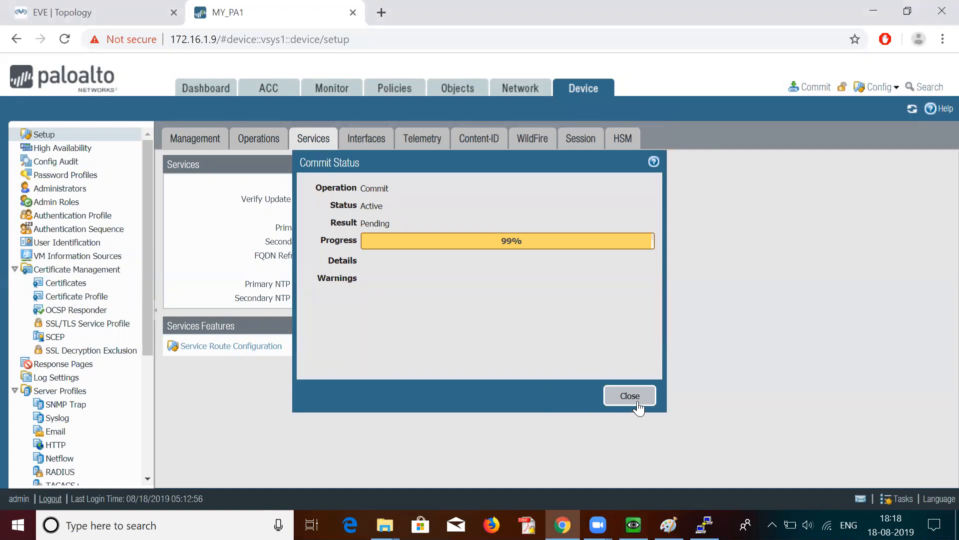
left_click(638, 399)
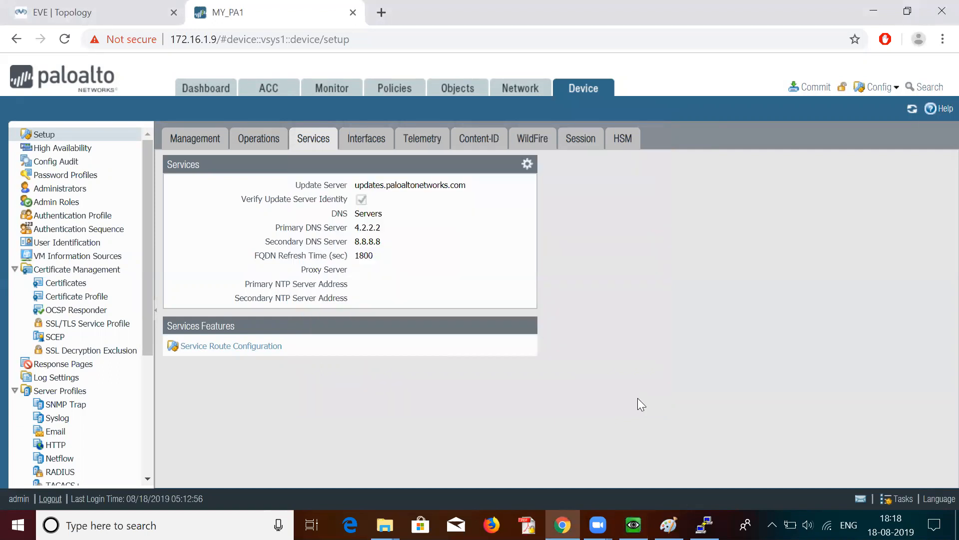
Rearrange the topology nodes and align the INTERNET cloud directly above eth1/1.
left_click(97, 9)
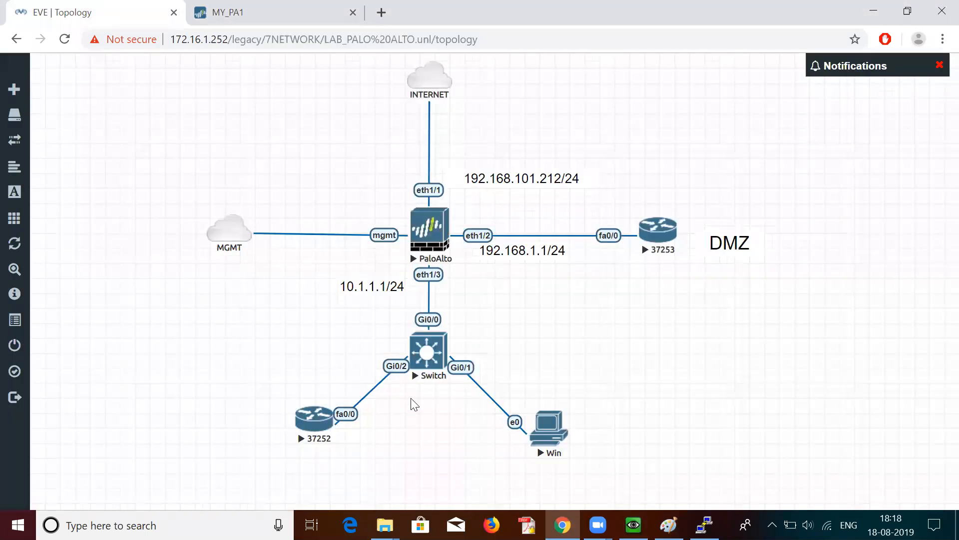
left_click_drag(371, 284, 366, 284)
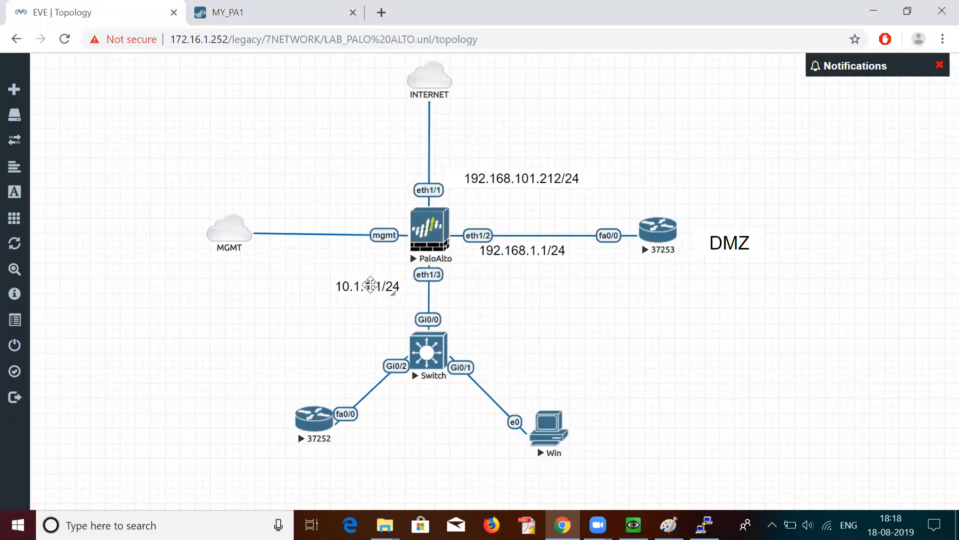
left_click_drag(209, 298, 685, 488)
left_click_drag(187, 280, 777, 488)
left_click_drag(133, 291, 663, 452)
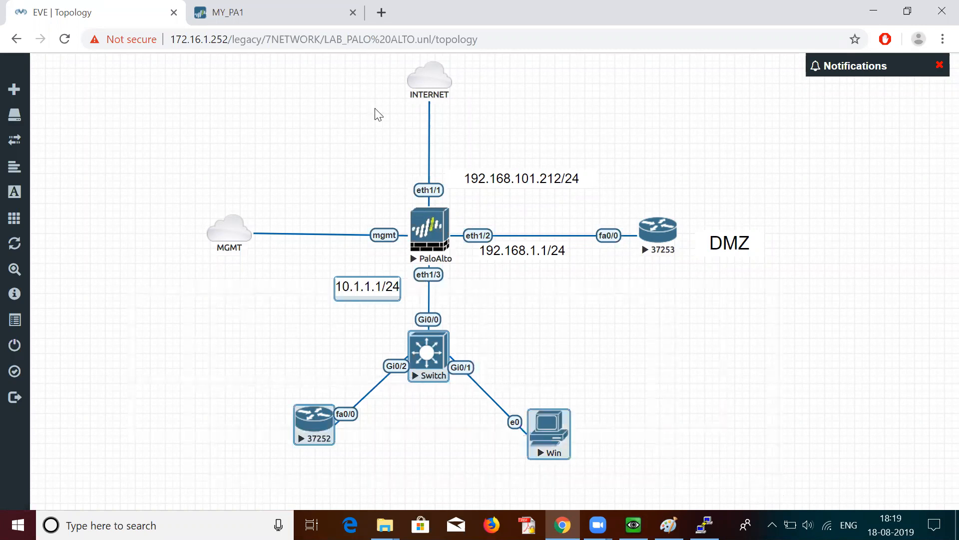
left_click_drag(255, 59, 645, 204)
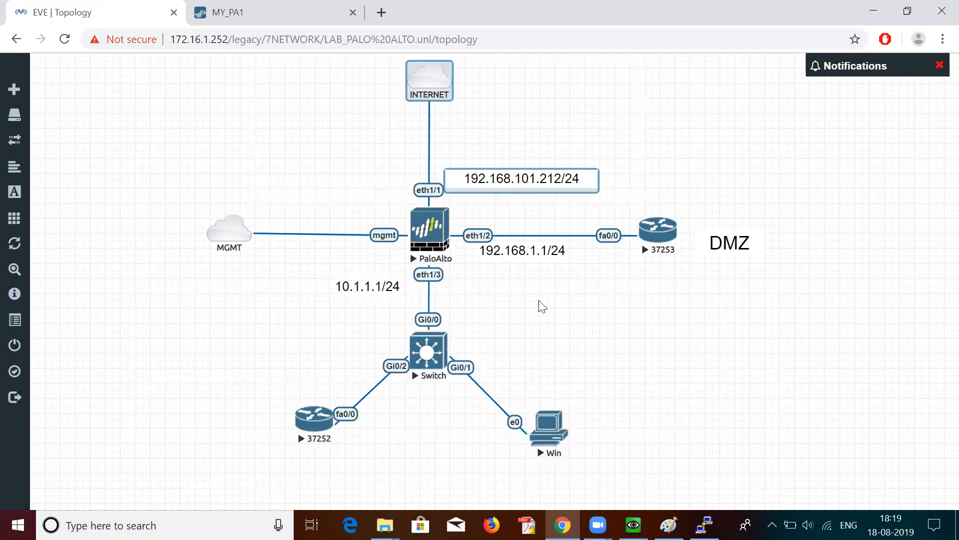
left_click_drag(119, 285, 775, 489)
left_click_drag(208, 64, 676, 209)
left_click_drag(222, 58, 698, 220)
mouse_move(520, 187)
left_mouse_down()
mouse_move(485, 179)
mouse_move(527, 178)
mouse_move(513, 179)
left_mouse_up()
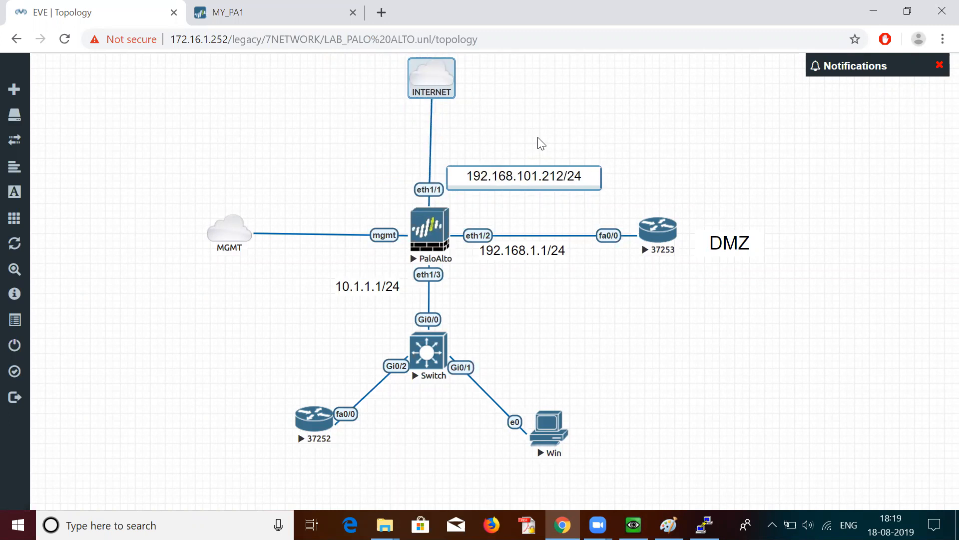
left_click_drag(180, 275, 739, 494)
left_click_drag(150, 297, 670, 444)
left_click(434, 83)
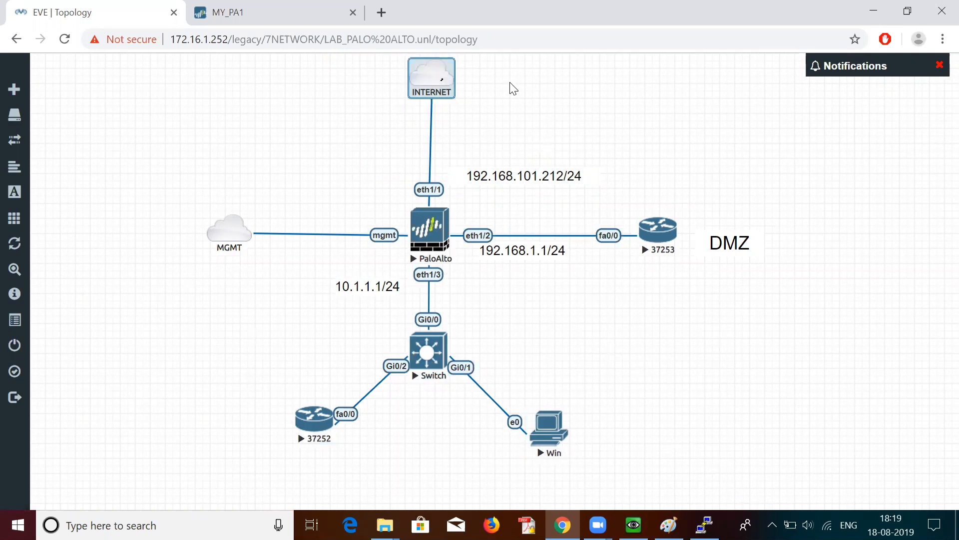
left_click_drag(413, 78, 406, 80)
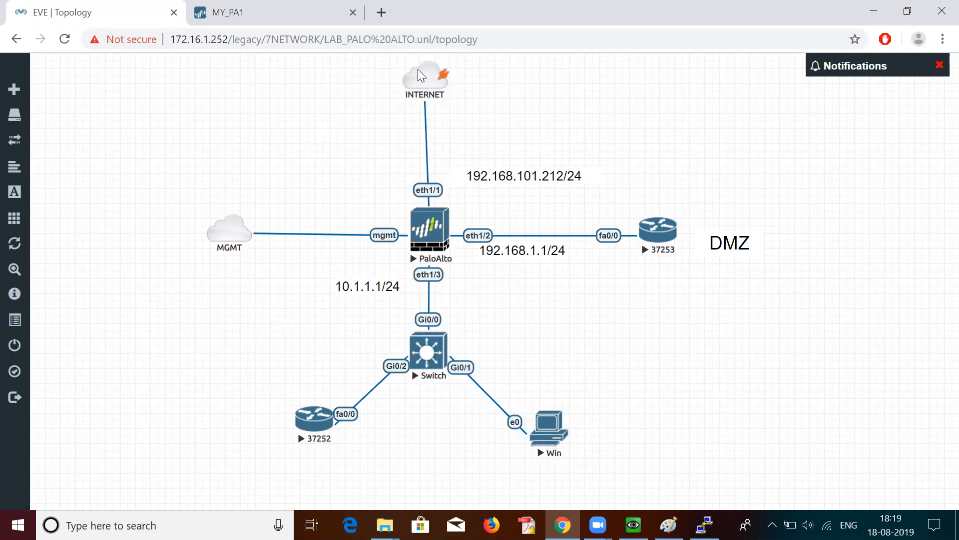
left_click_drag(418, 69, 423, 69)
Nudge the 10.1.1.1/24 label left and return to the MY_PA1 firewall page.
left_click(246, 14)
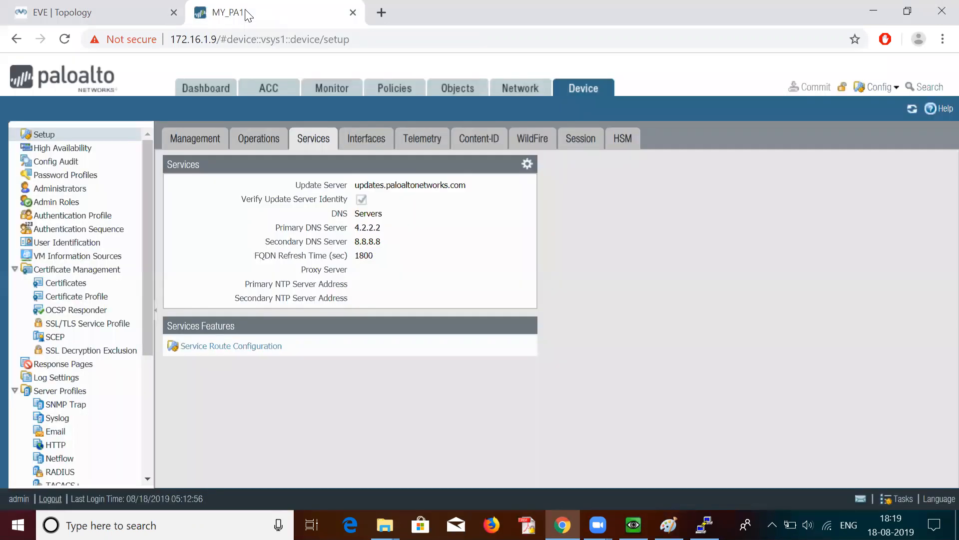
left_click(163, 18)
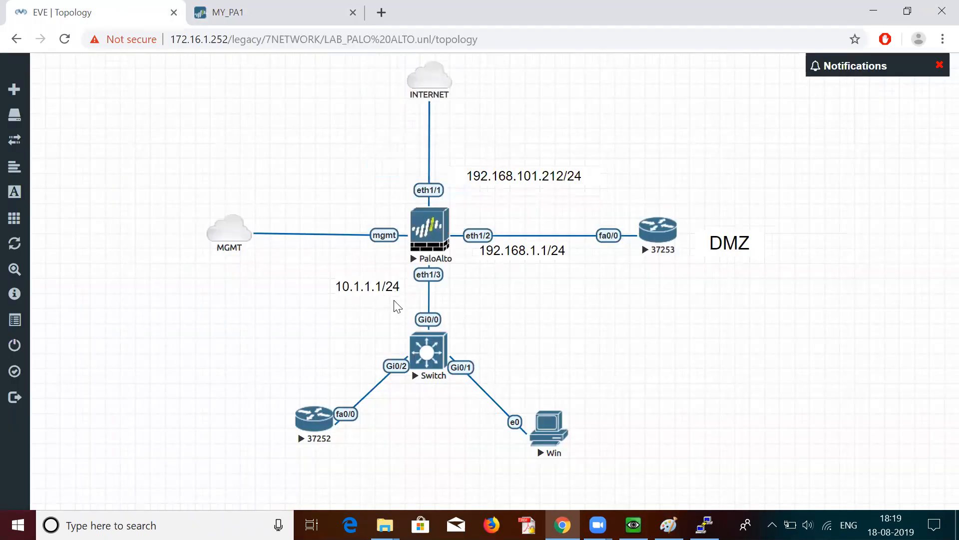
left_click_drag(360, 289, 350, 290)
left_click_drag(249, 298, 638, 450)
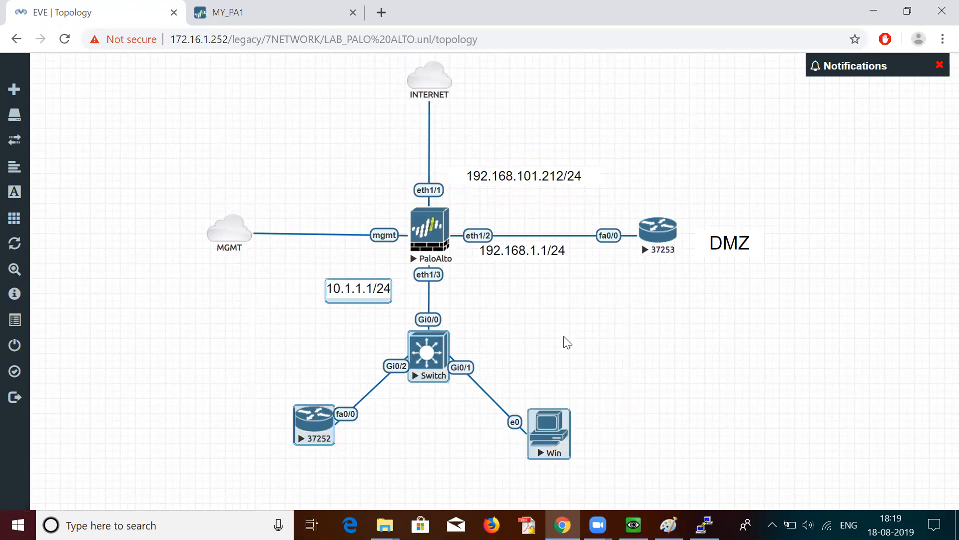
left_click(502, 176)
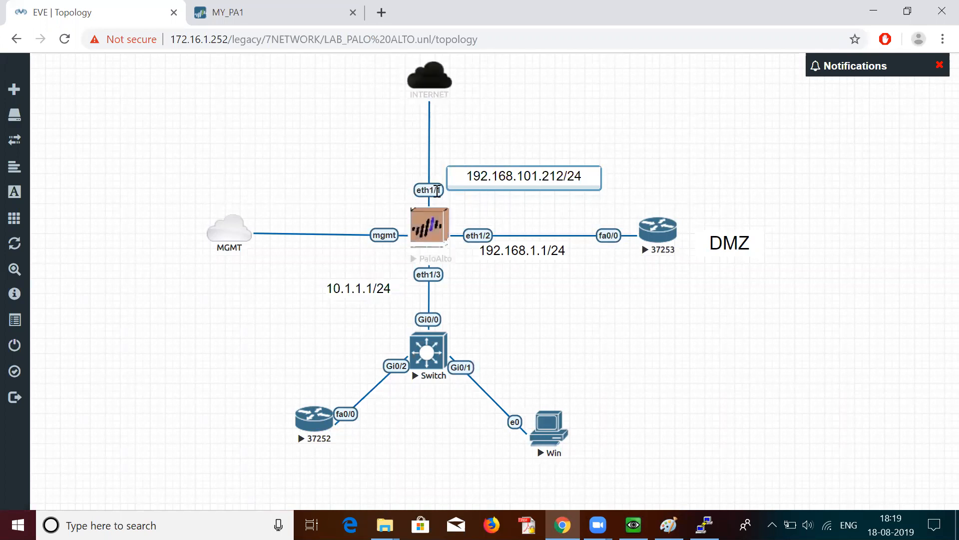
left_click(266, 10)
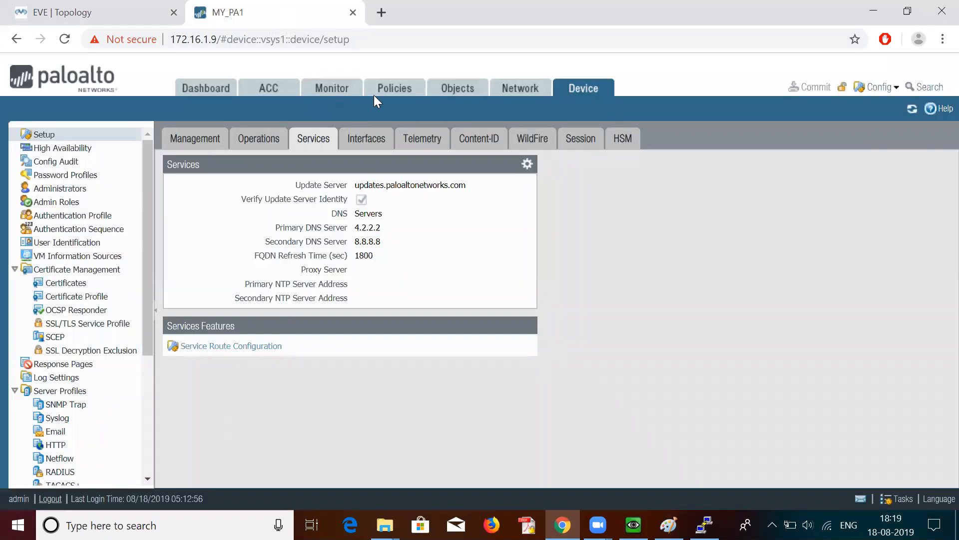
Add a new security rule named 'TRUST TO UNTRUST'.
left_click(403, 97)
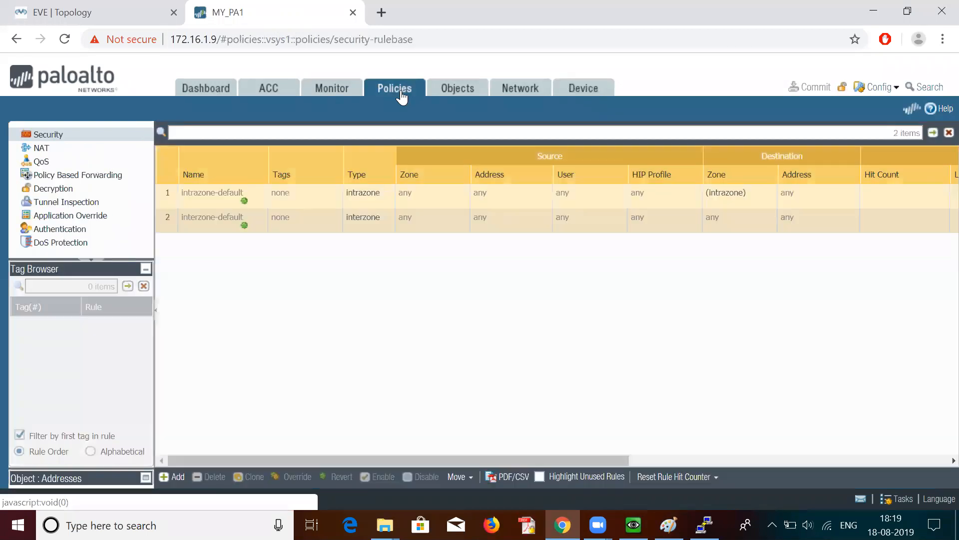
left_click(172, 477)
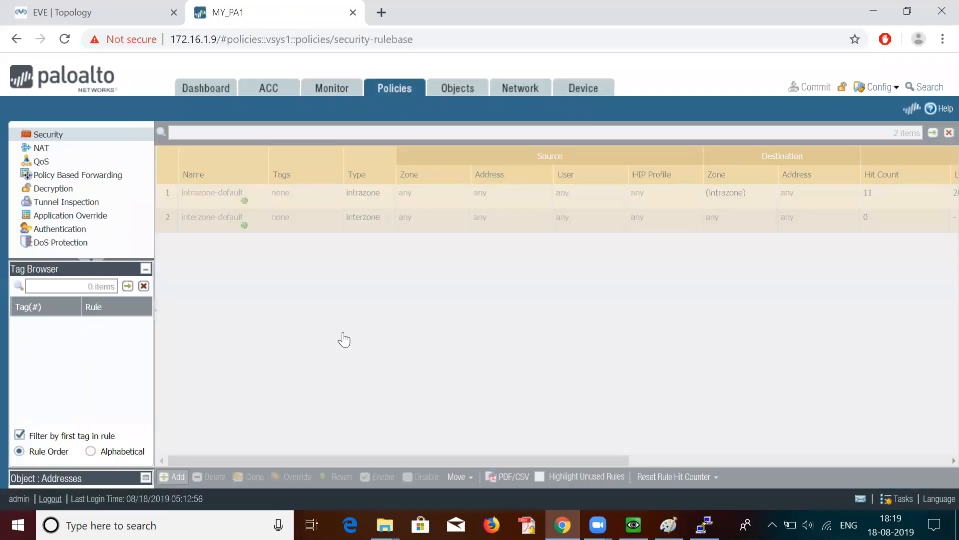
type("TRUST TO ")
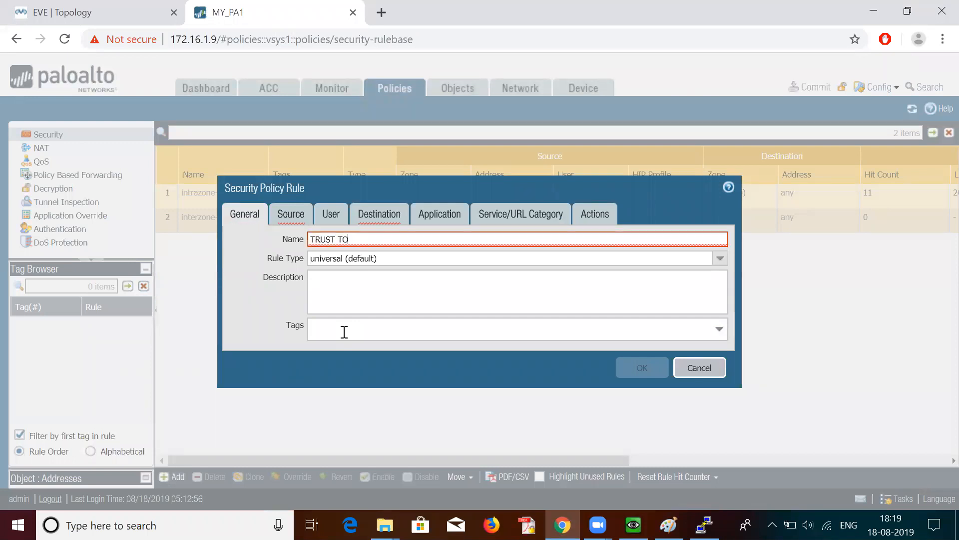
type("UNTRUST")
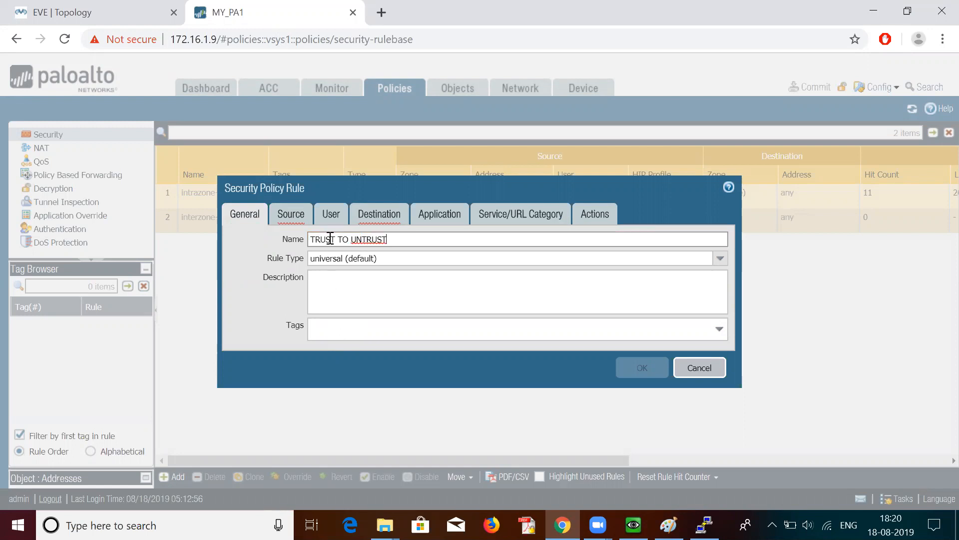
Set the rule's source zone to TRUST and leave the source address as Any.
left_click(292, 215)
left_click(246, 401)
left_click(258, 309)
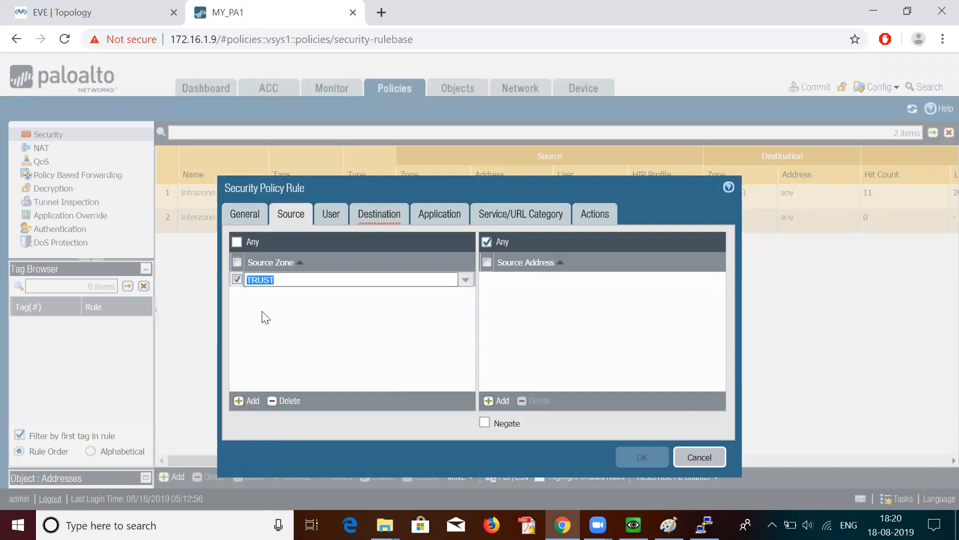
left_click(545, 306)
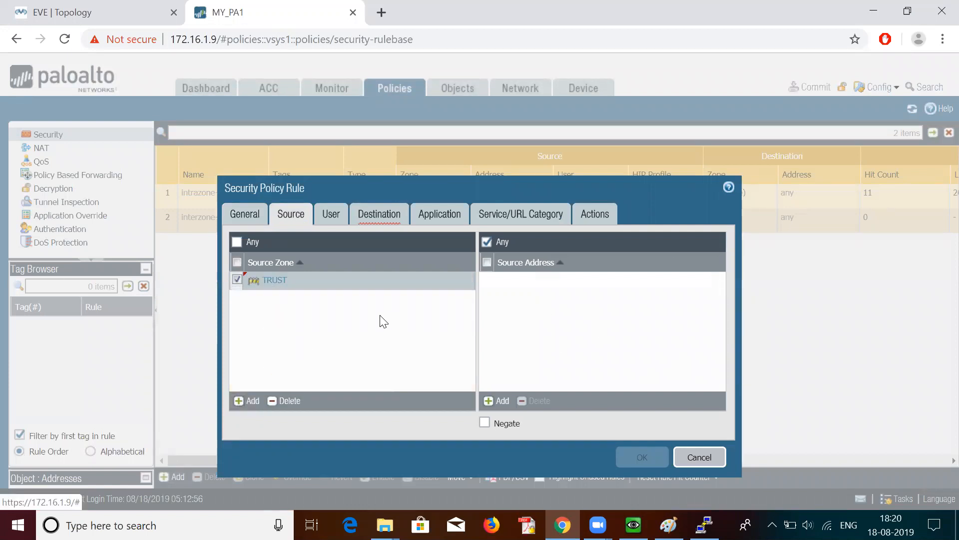
left_click(68, 7)
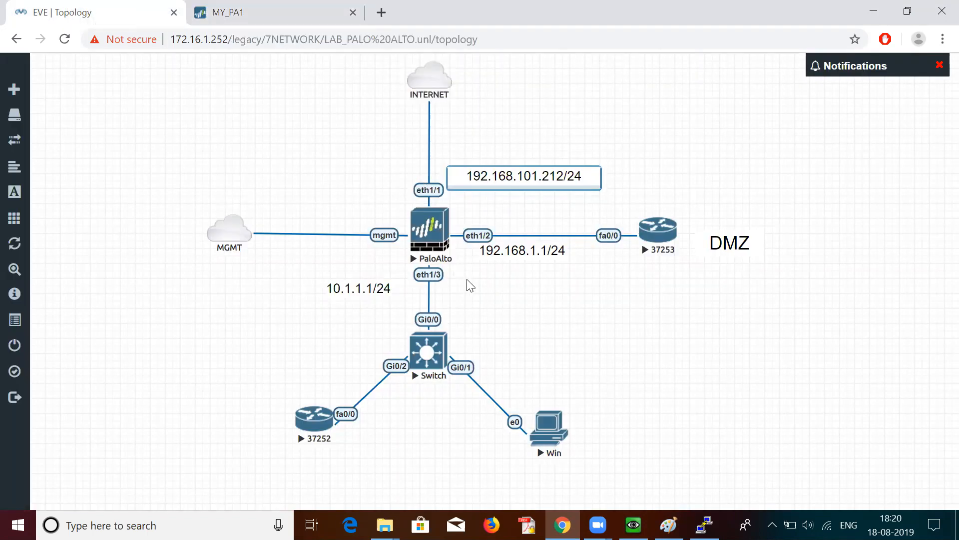
key("ctrl+Tab")
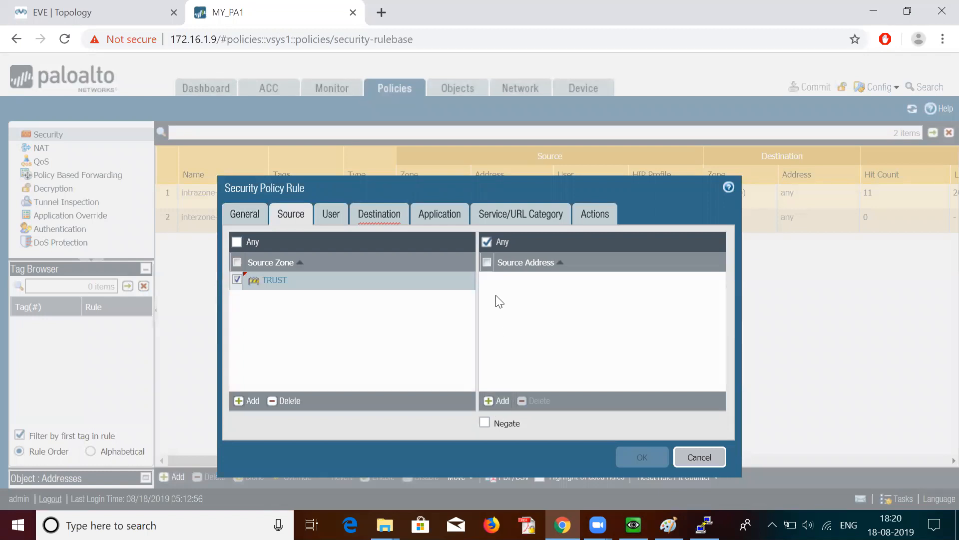
left_click(500, 405)
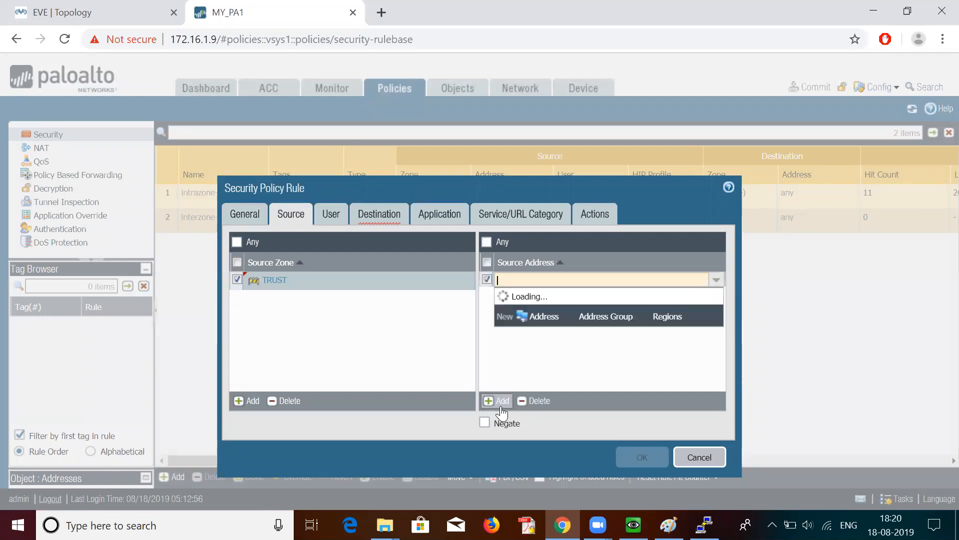
left_click(391, 444)
left_click(486, 242)
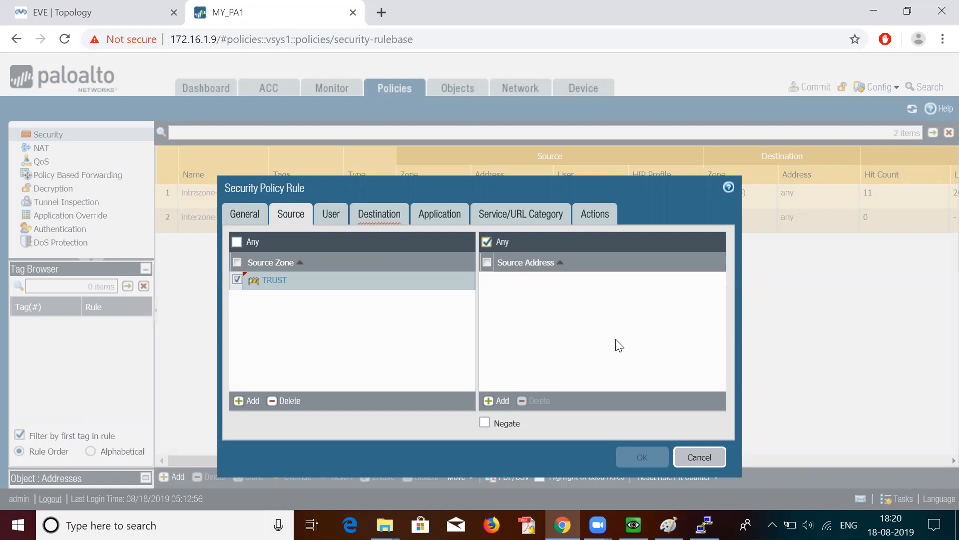
Set the rule's destination zone to UNTRUST.
left_click(376, 220)
left_click(246, 400)
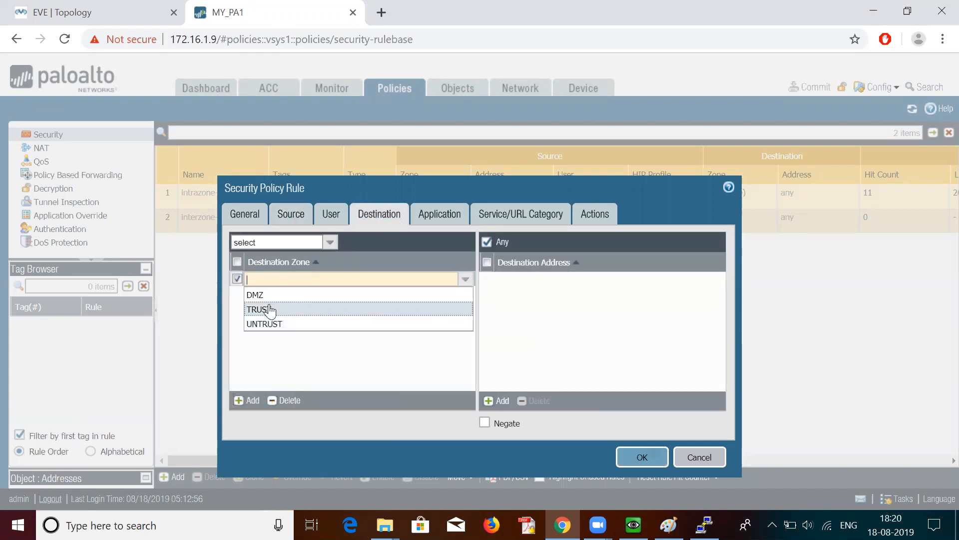
left_click(275, 324)
left_click(283, 325)
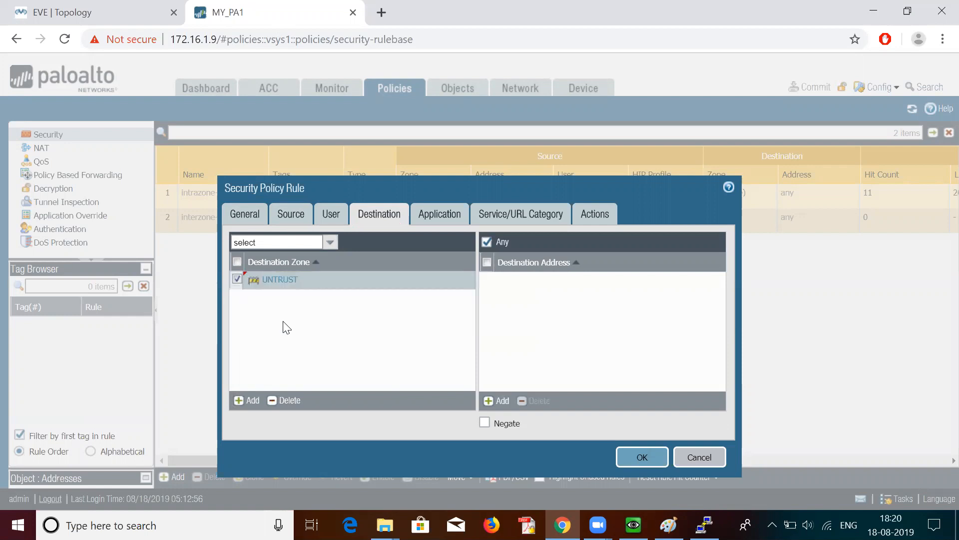
Enable Log at Session Start on the Actions tab and save the rule.
left_click(430, 218)
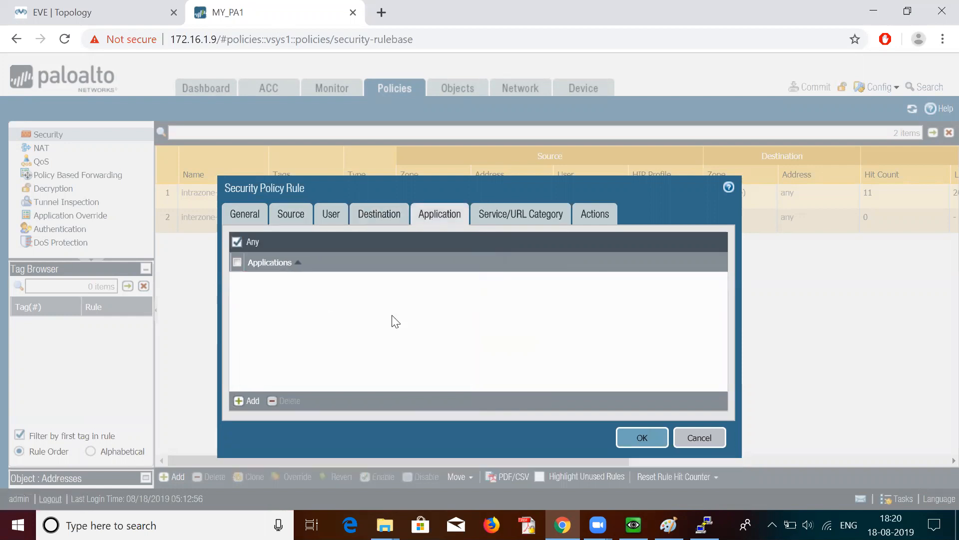
left_click(521, 212)
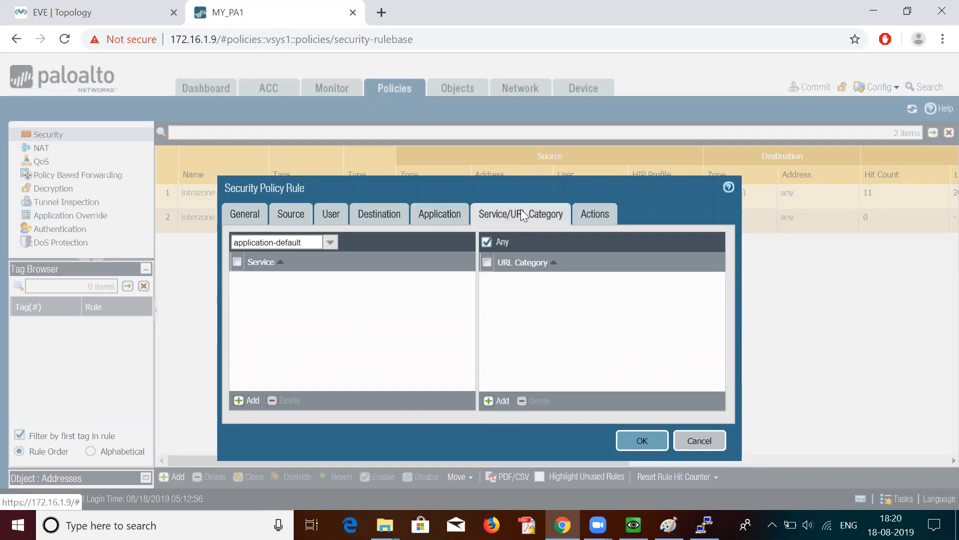
left_click(593, 214)
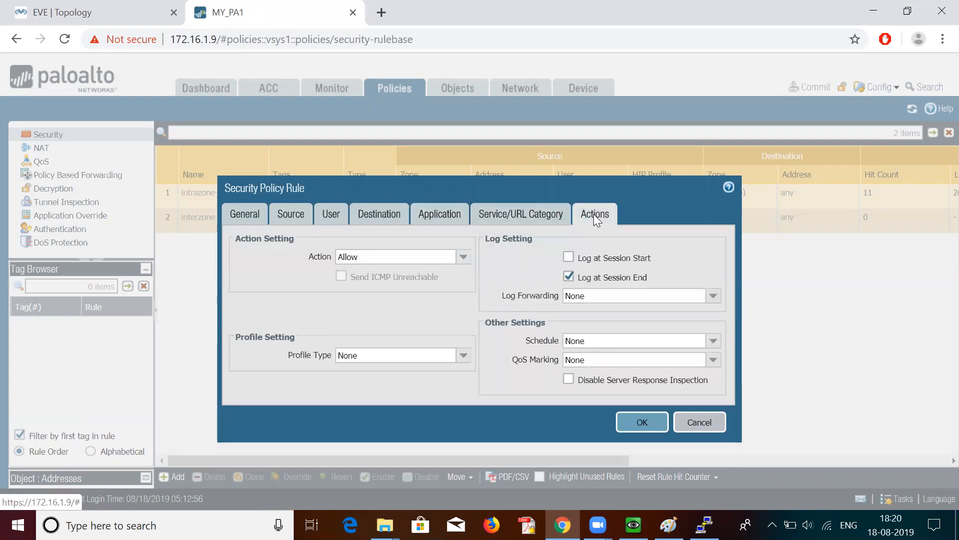
left_click(578, 260)
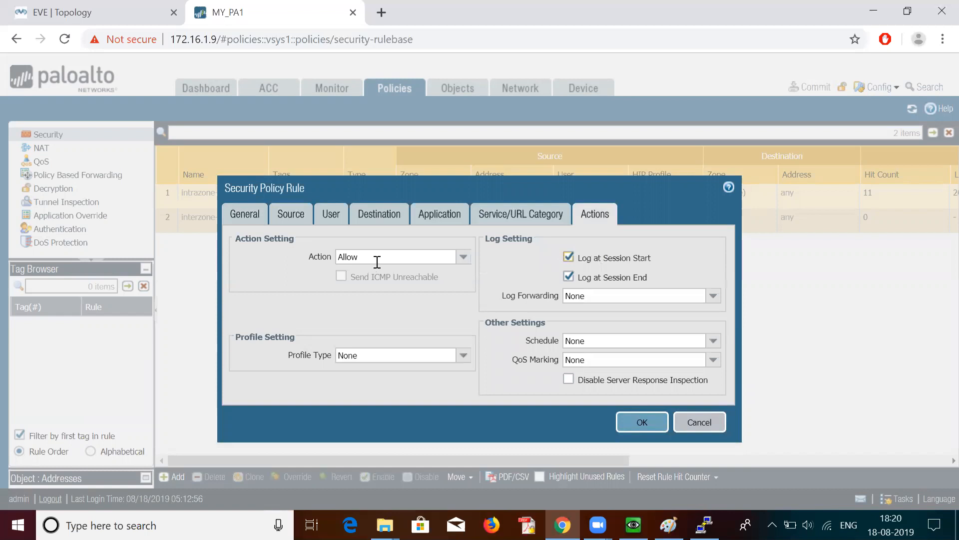
left_click(641, 424)
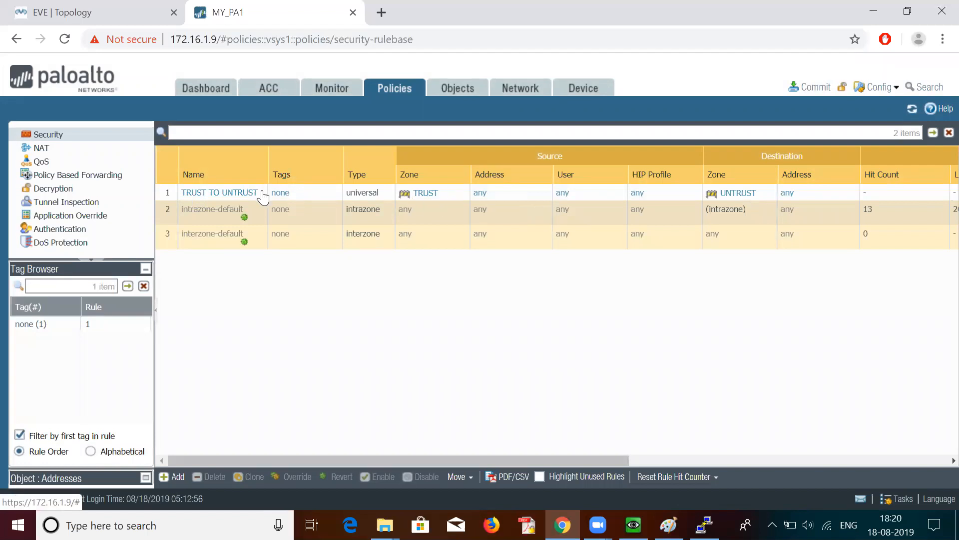
Add a new NAT policy rule named 'PAT_RULE1'.
left_click(43, 151)
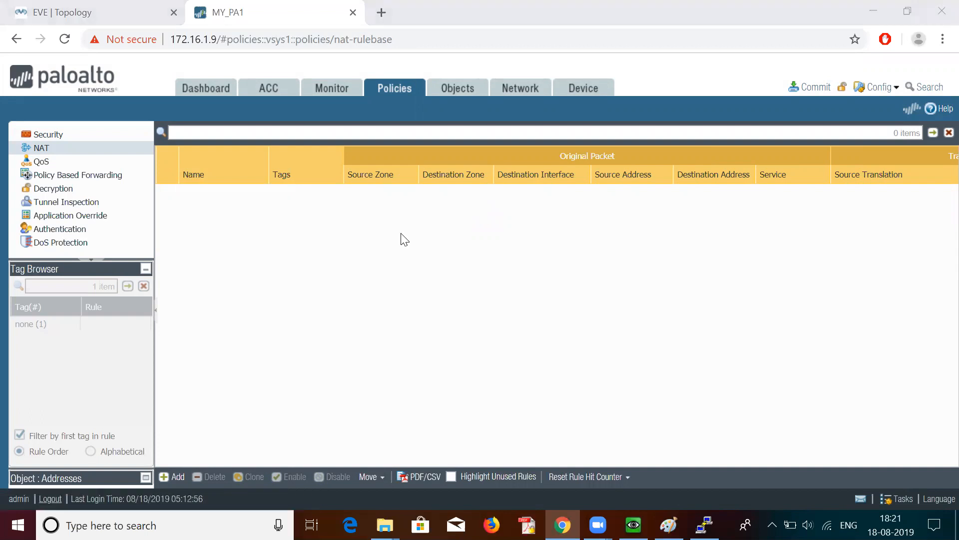
left_click(173, 476)
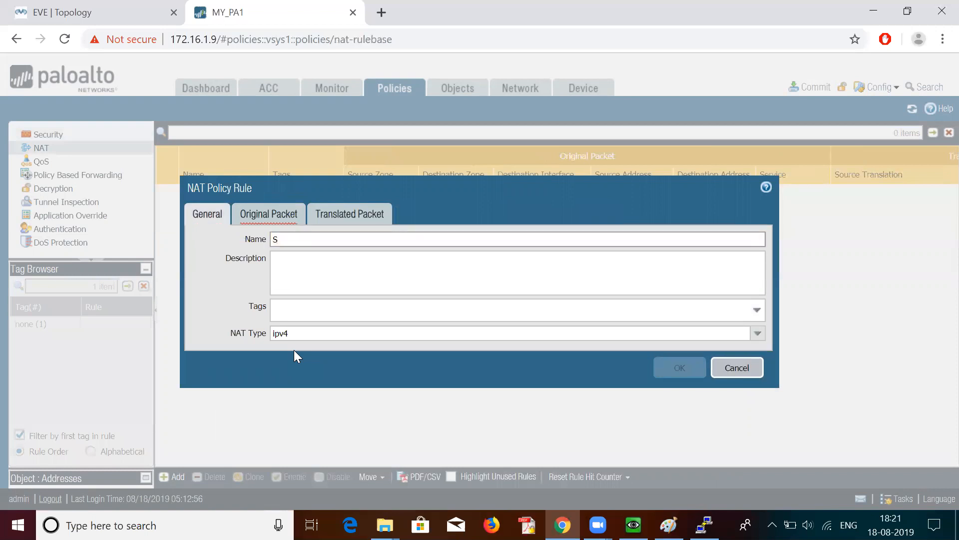
type("PAT_RULE1")
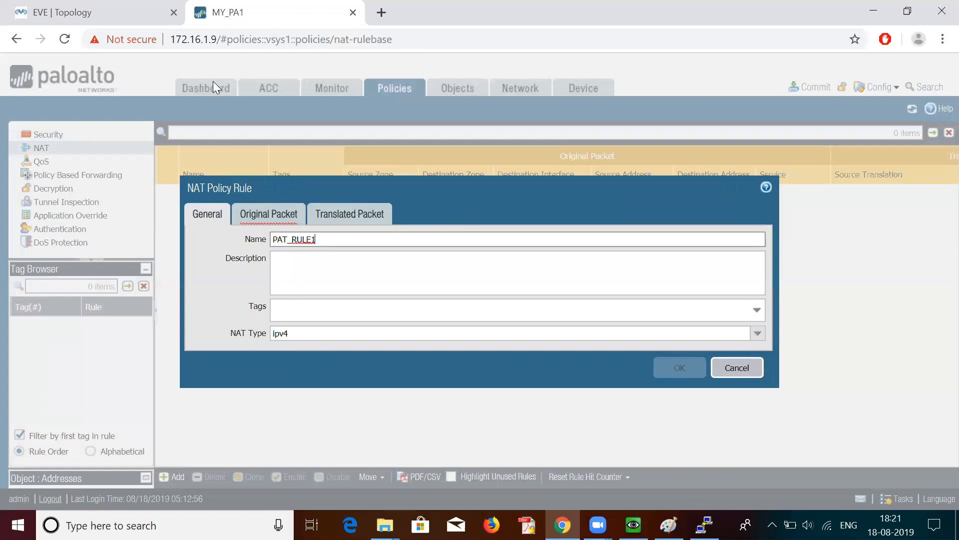
left_click(160, 15)
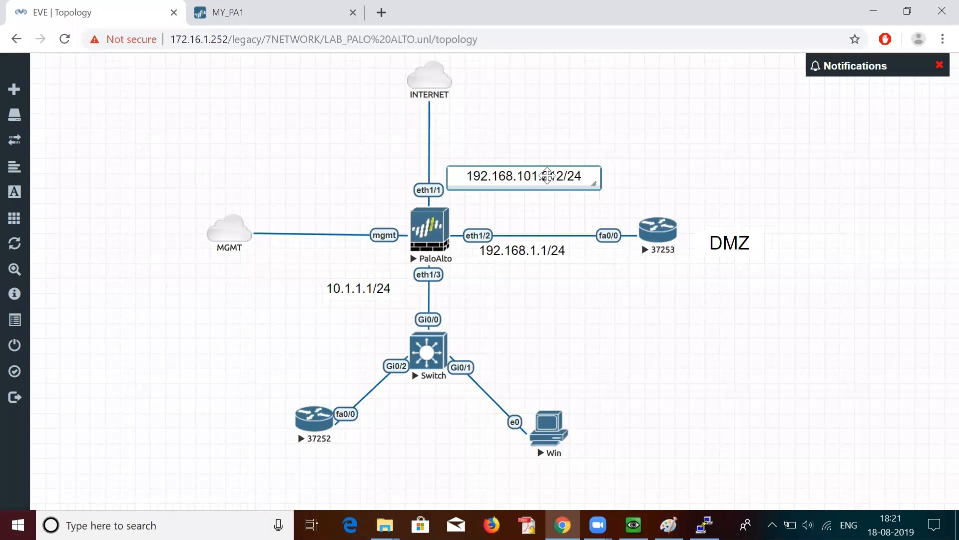
left_click(258, 5)
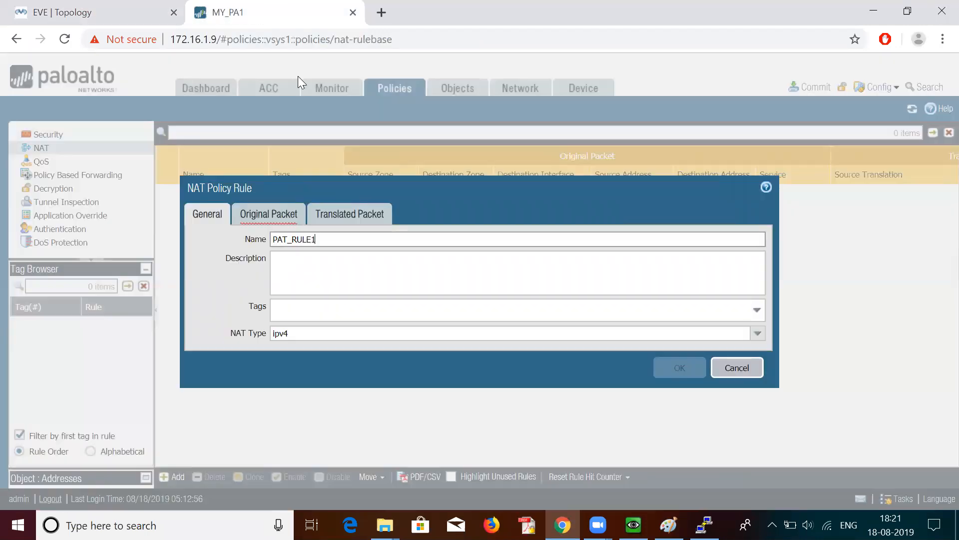
Match original packets from zone TRUST to zone UNTRUST on destination interface ethernet1/1.
left_click(253, 215)
left_click(215, 400)
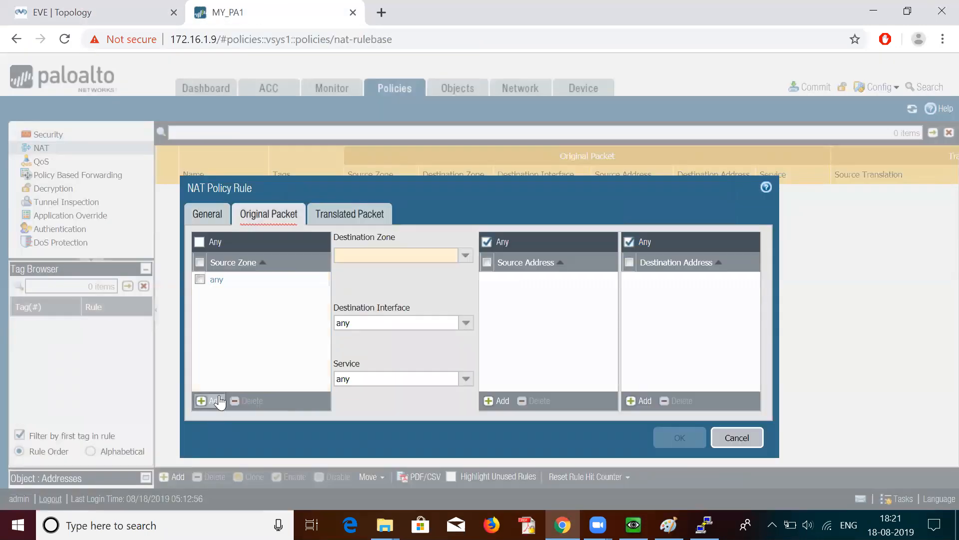
left_click(222, 310)
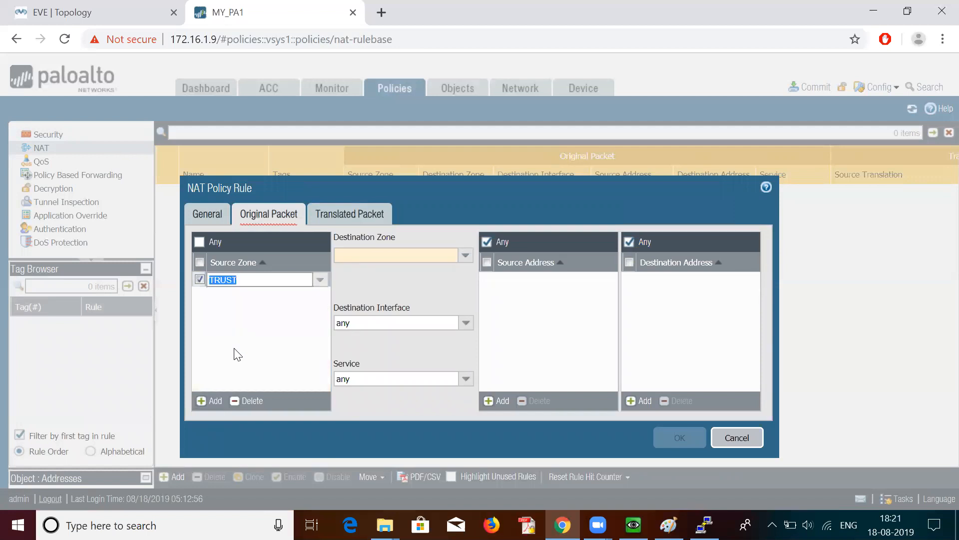
left_click(466, 255)
left_click(369, 300)
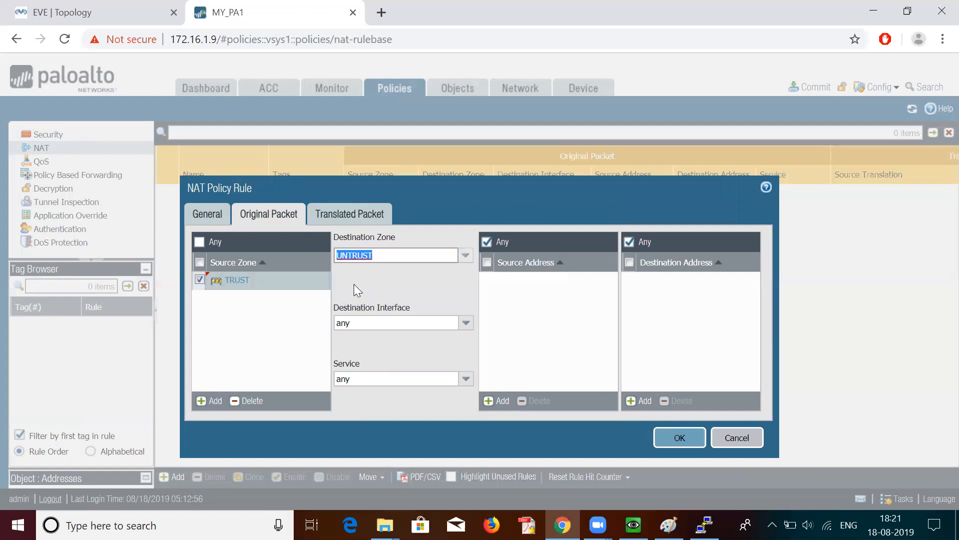
left_click(466, 322)
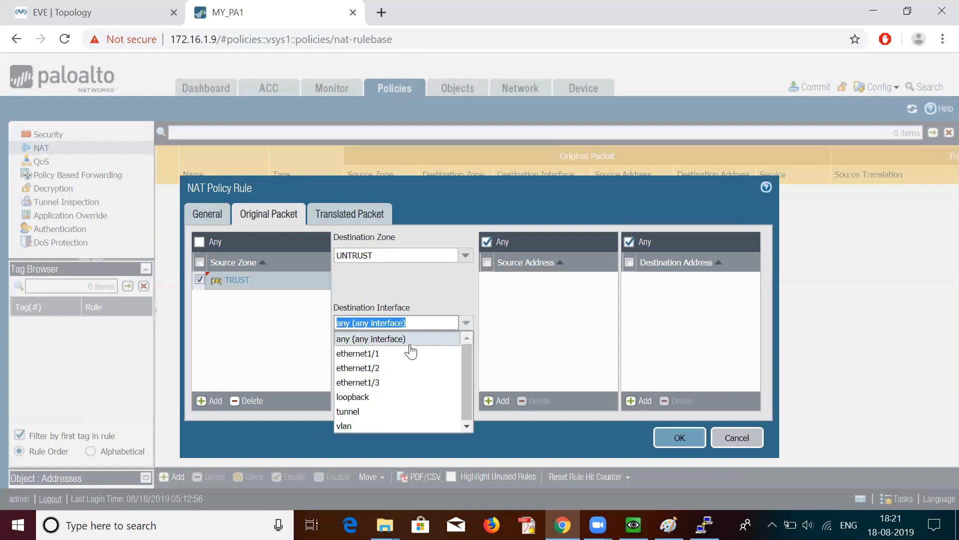
left_click(392, 355)
left_click(418, 288)
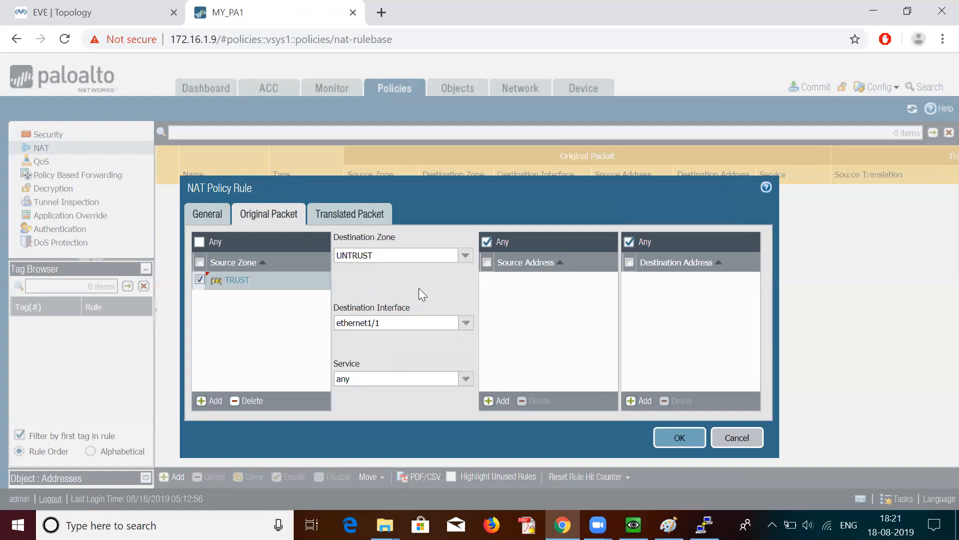
Translate sources with Dynamic IP And Port to ethernet1/1's address 192.168.101.212/24, then save.
left_click(337, 223)
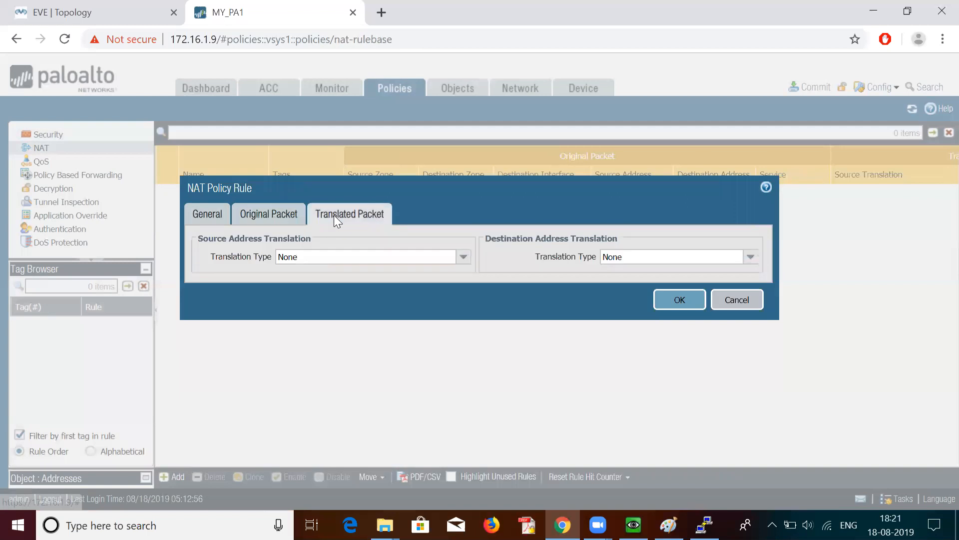
left_click(464, 257)
left_click(343, 273)
left_click(464, 277)
left_click(302, 295)
left_click(515, 312)
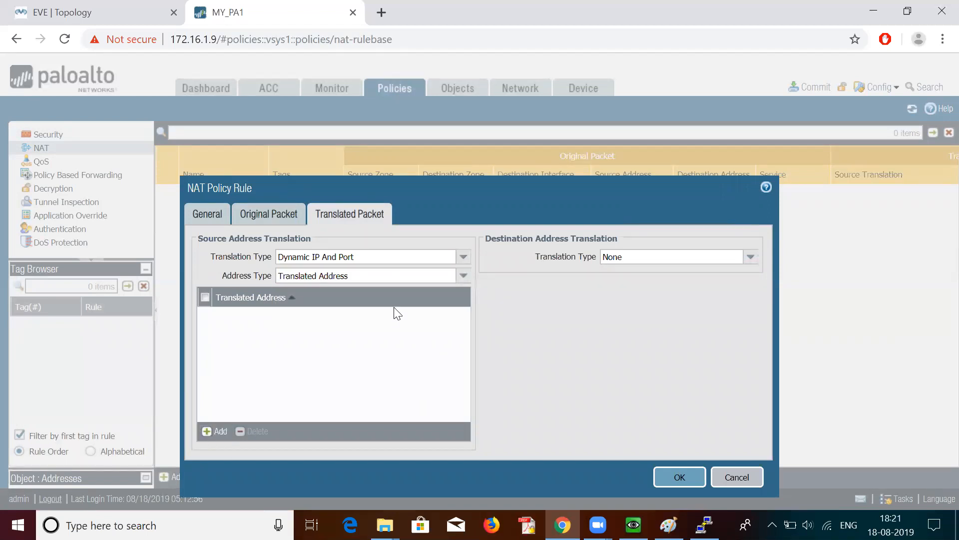
left_click(465, 276)
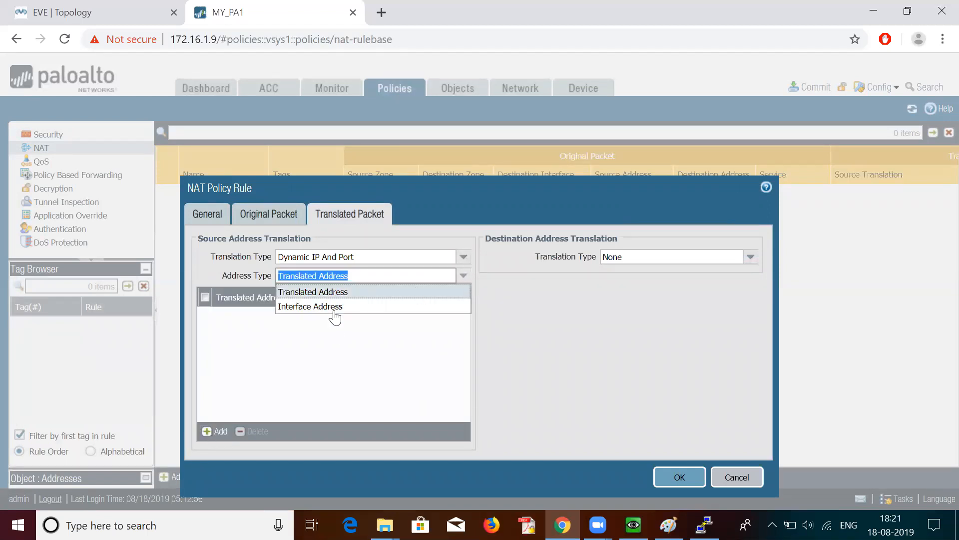
left_click(321, 306)
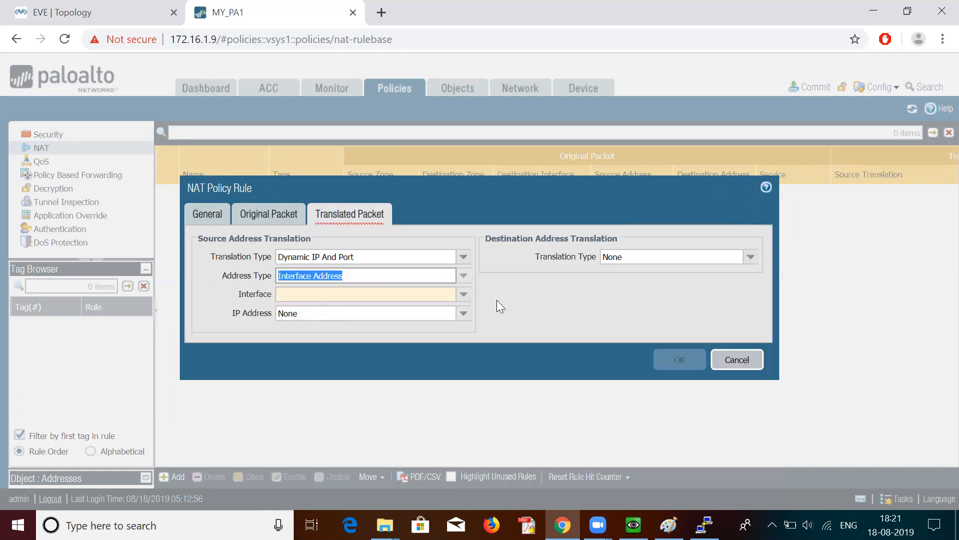
left_click(463, 294)
left_click(301, 309)
left_click(464, 313)
left_click(314, 343)
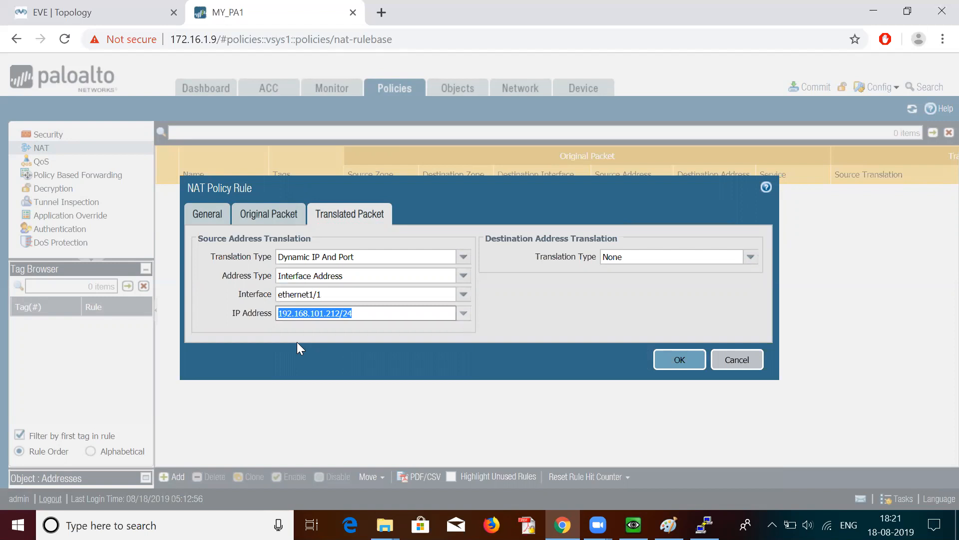
left_click(681, 356)
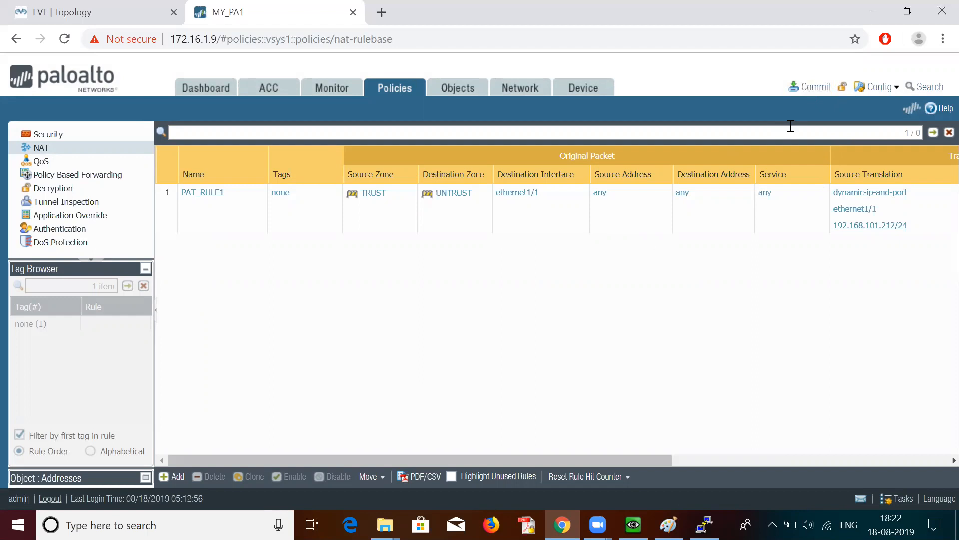
Commit the configuration and rearrange the switch, router and Win devices on the EVE diagram.
left_click(814, 88)
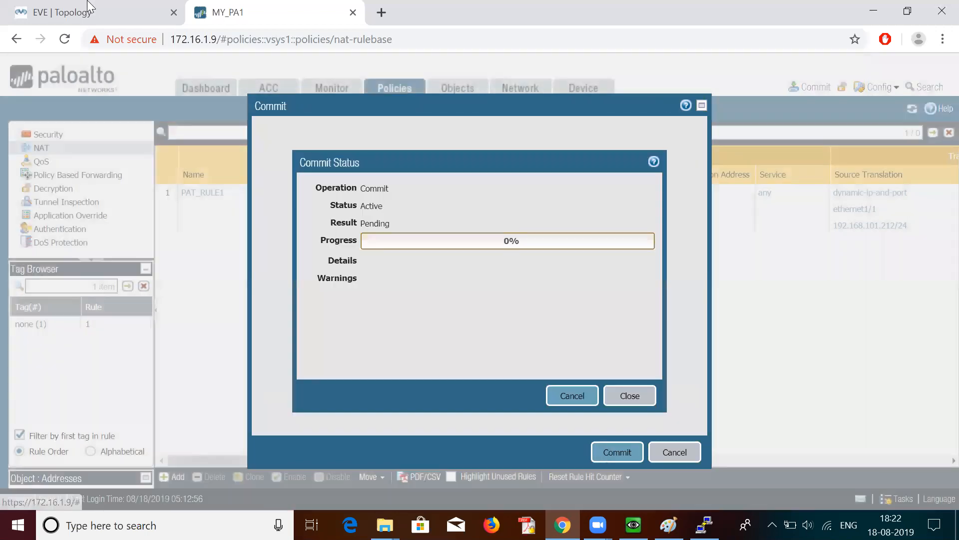
left_click(86, 2)
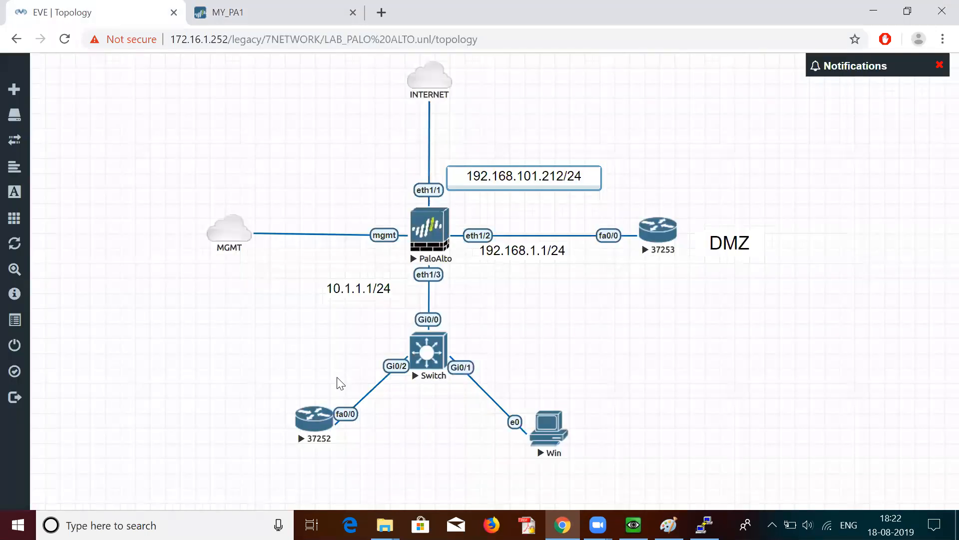
left_click_drag(260, 274, 631, 441)
left_click_drag(506, 181, 532, 198)
left_click(514, 231)
left_click_drag(417, 363, 421, 364)
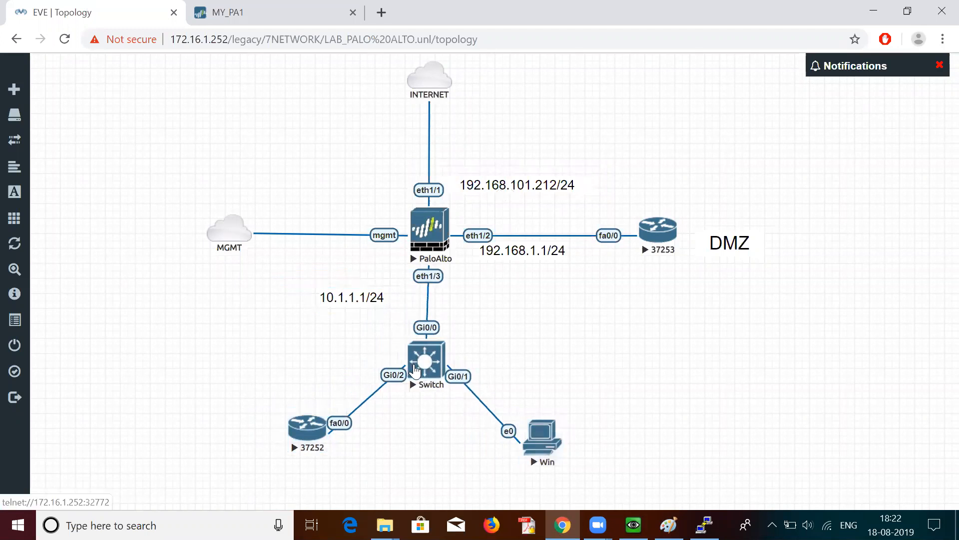
Close the successful commit status and dialog, then return to the EVE topology.
left_click(254, 9)
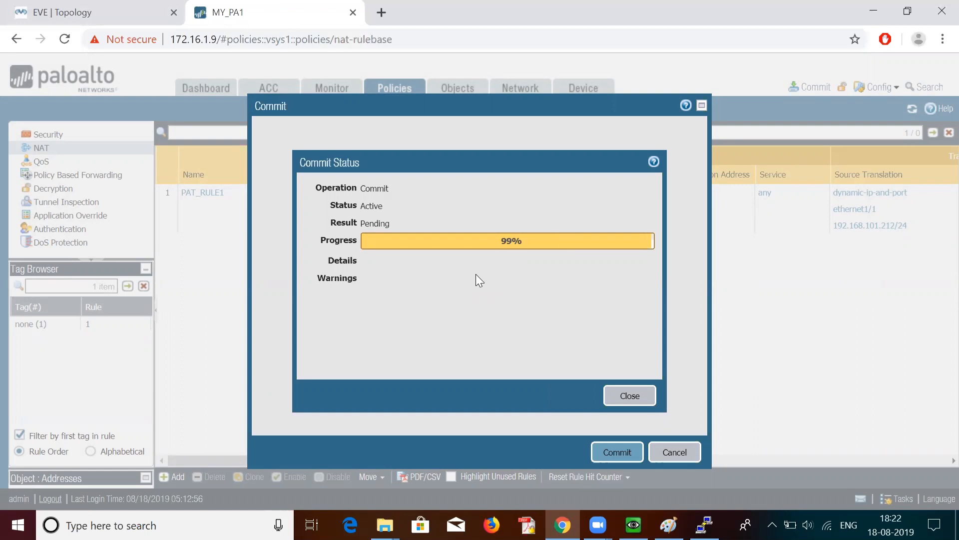
left_click(630, 395)
left_click(674, 456)
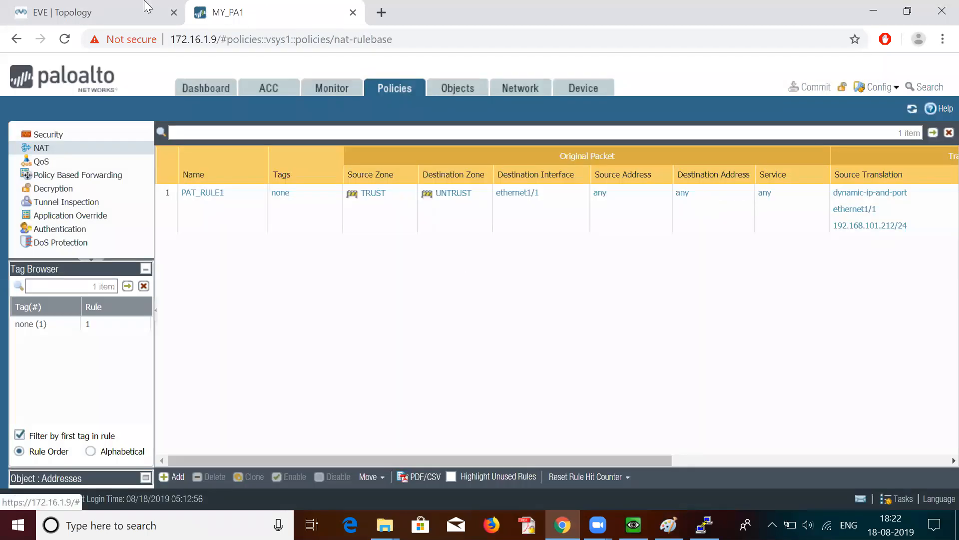
left_click(120, 6)
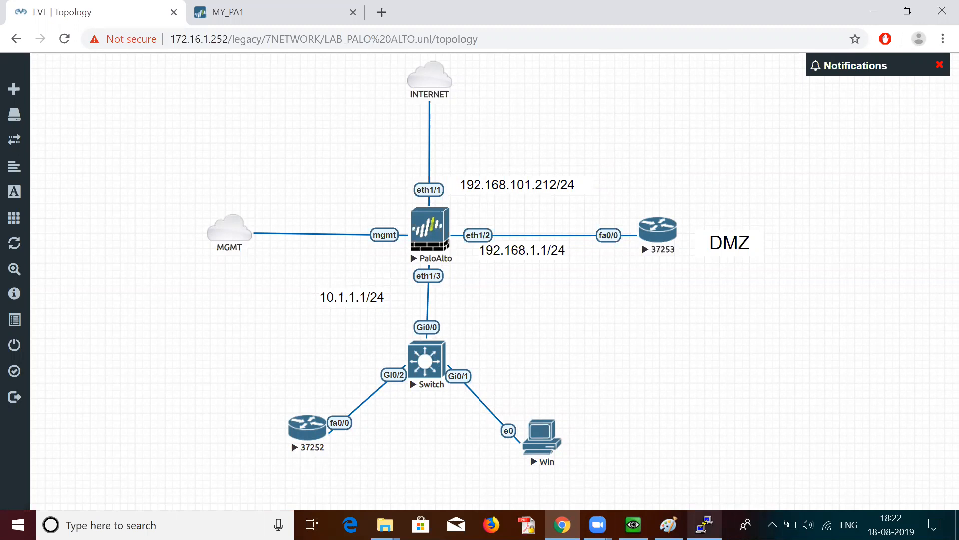
Run 'ping 8.8.8.8' in router 37252's console.
mouse_move(705, 524)
left_click(686, 468)
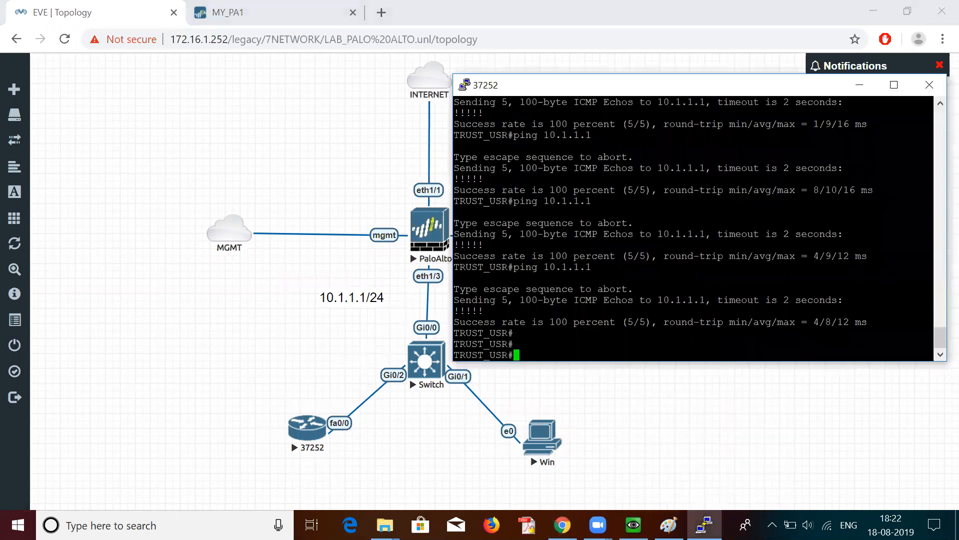
key("Return")
key("Return")
key("Return")
type("pi")
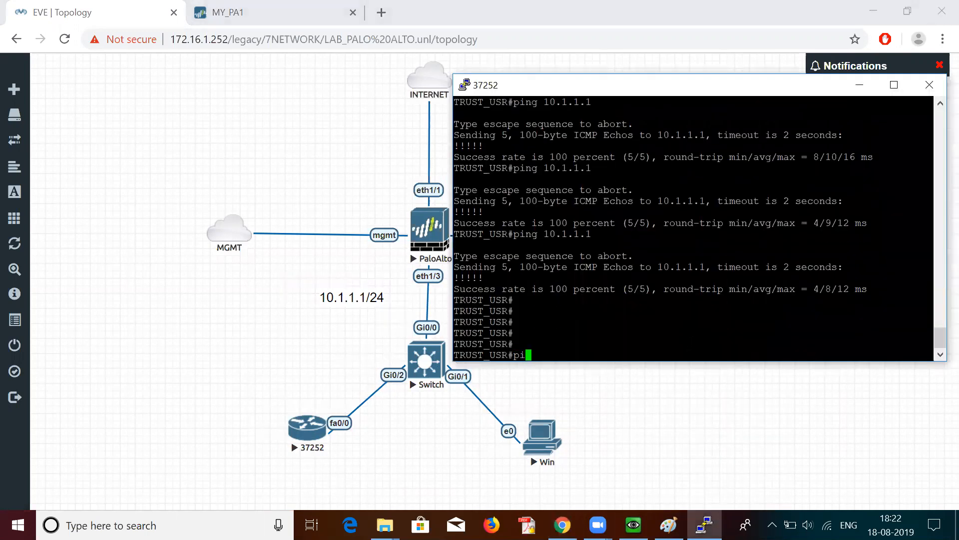
type("ng 8.8.8.8")
key("Return")
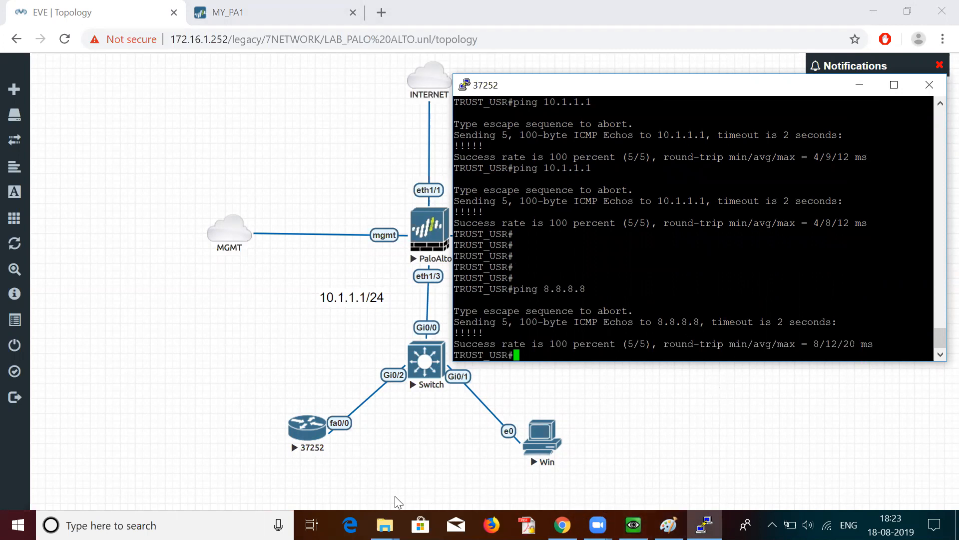
Minimize the Chrome and File Explorer windows.
left_click(879, 7)
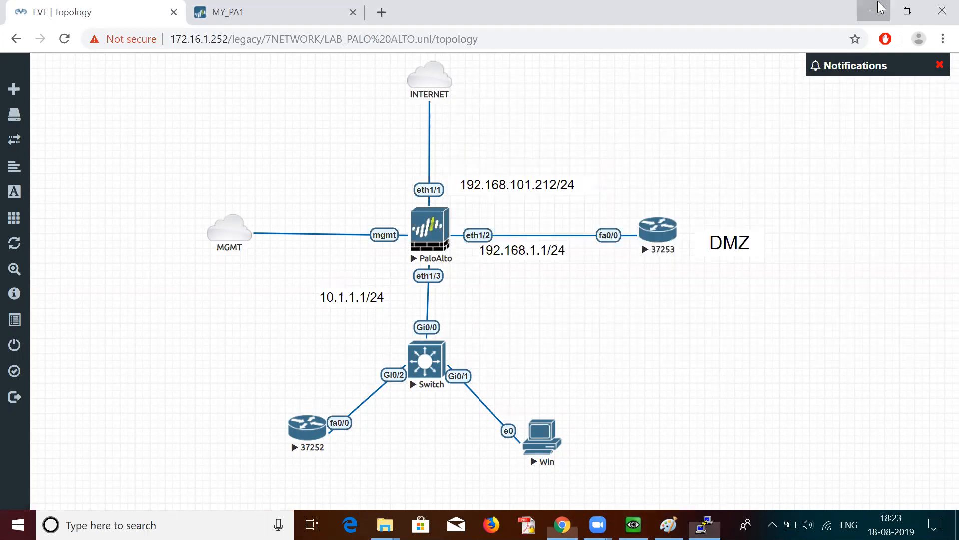
left_click(880, 7)
left_click(878, 6)
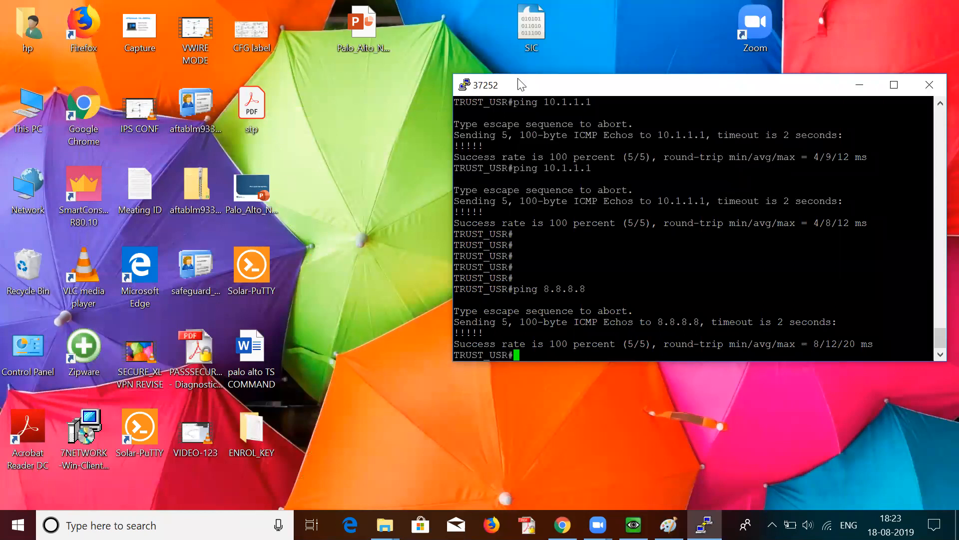
Open a PuTTY SSH session to 172.16.1.9, accept the host key and log in.
left_click_drag(521, 88, 750, 123)
double_click(476, 105)
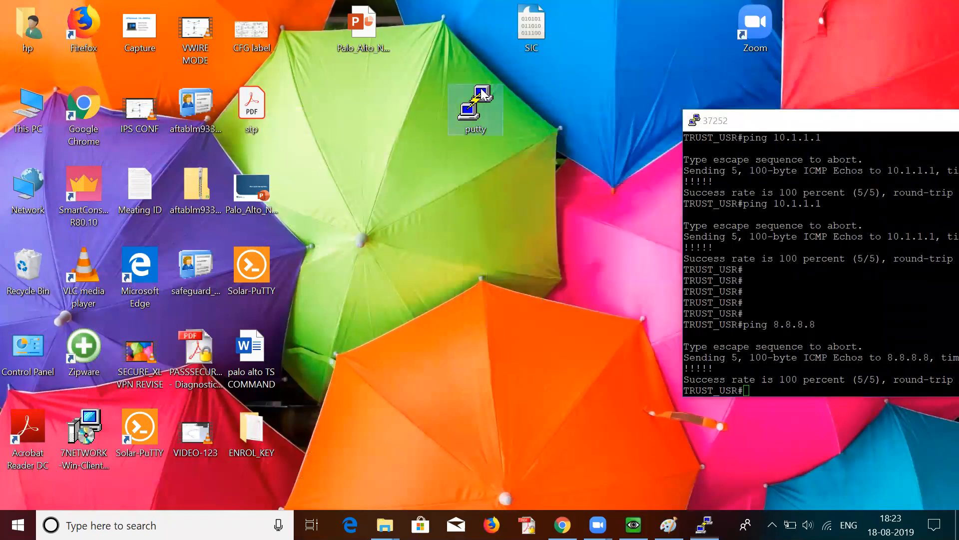
type("172.16.1.9")
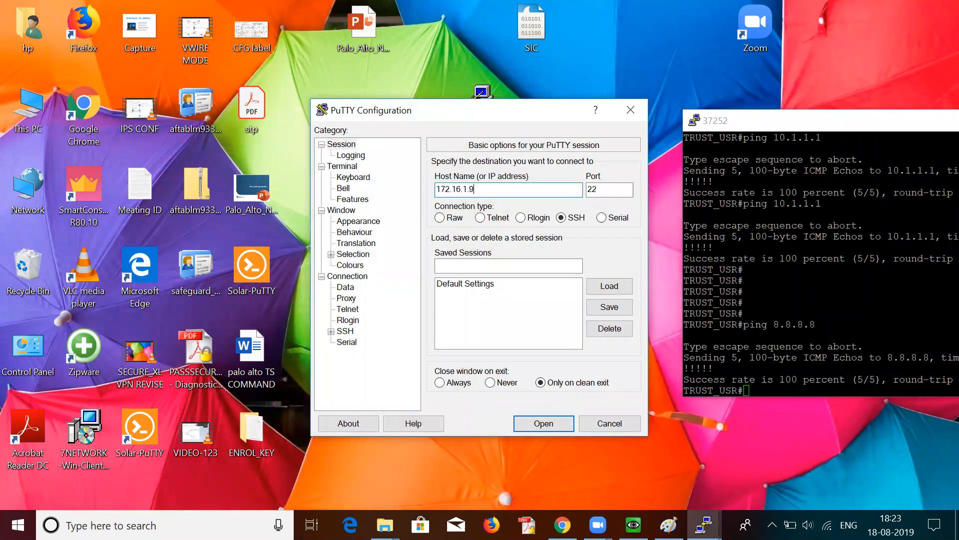
key("Return")
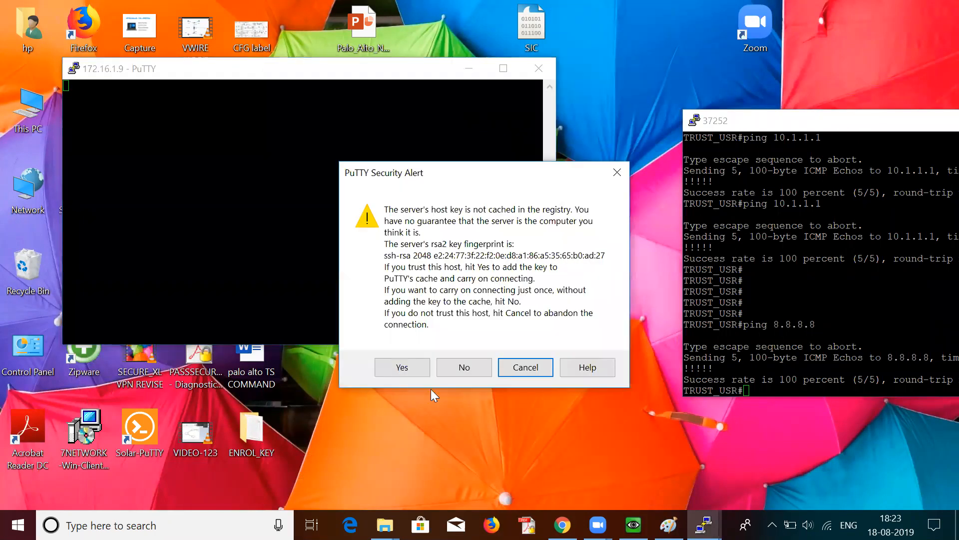
left_click(394, 371)
type("admin")
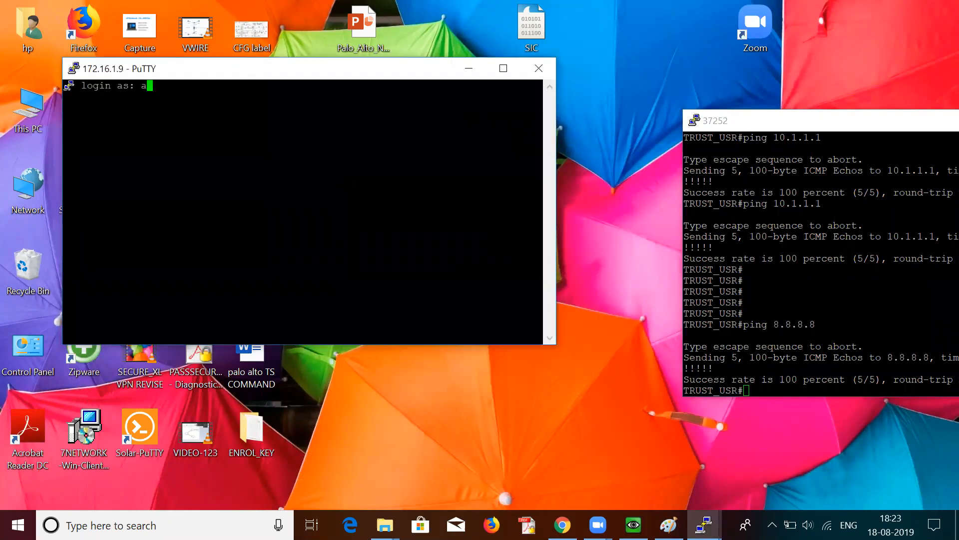
key("Return")
key("Return")
left_click_drag(81, 108, 351, 107)
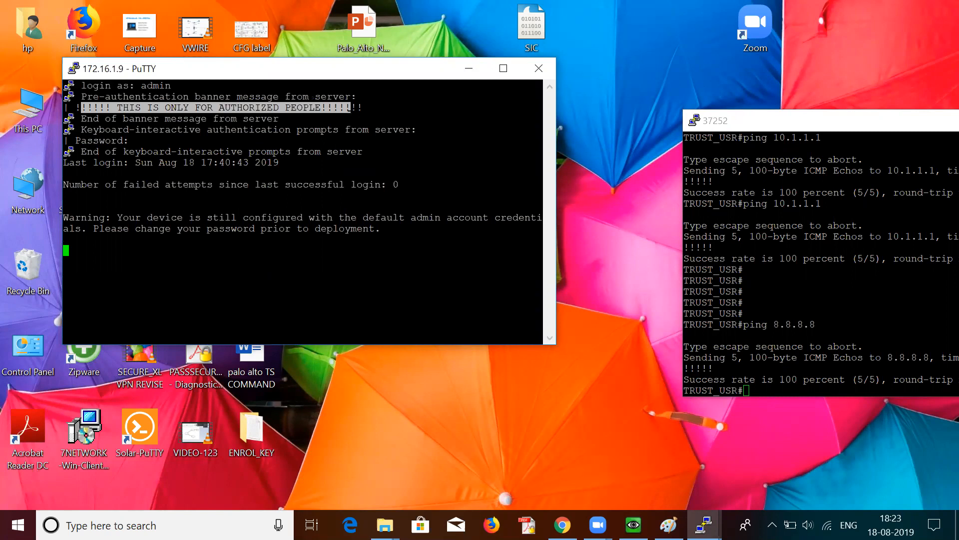
Run 'show session all' on the firewall.
key("Return")
key("Return")
key("Return")
type("show se")
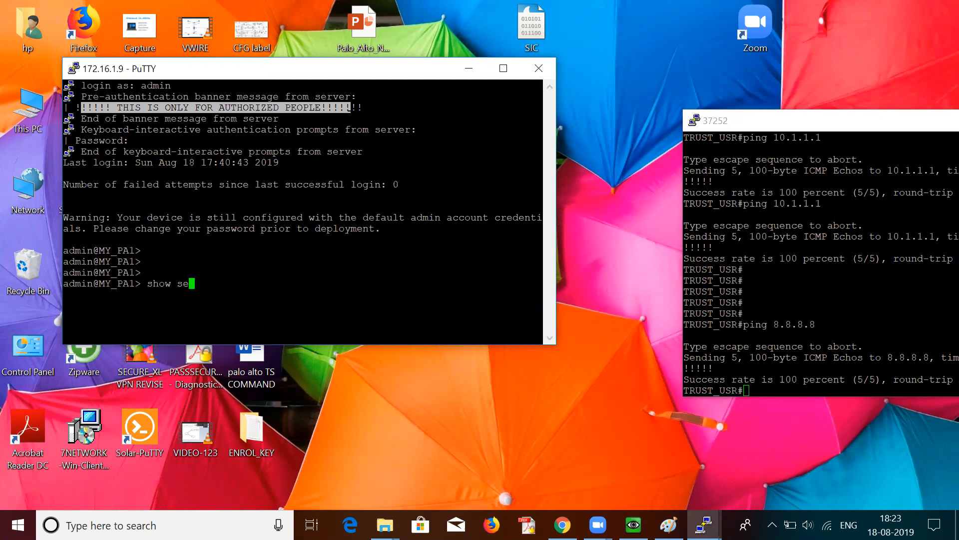
type("ssion all")
key("Return")
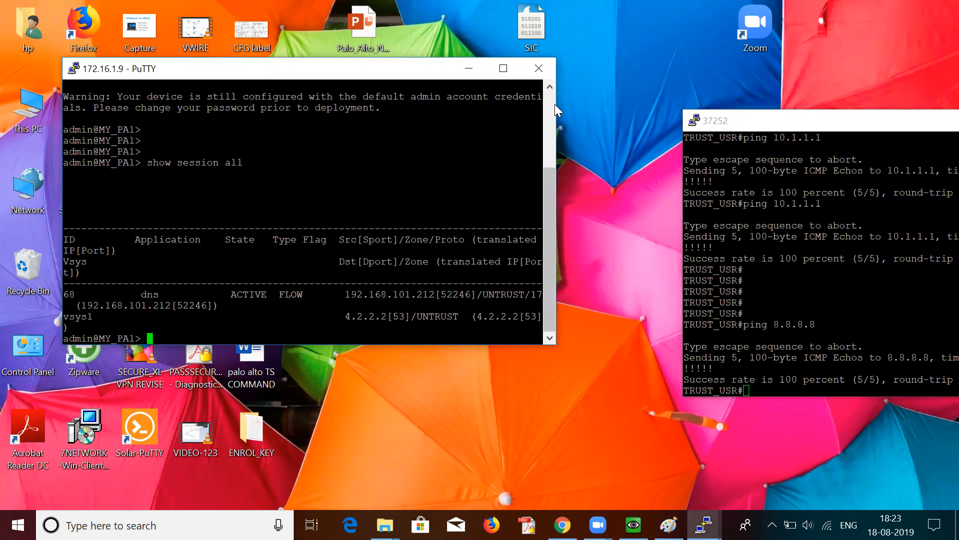
left_click_drag(556, 110, 657, 126)
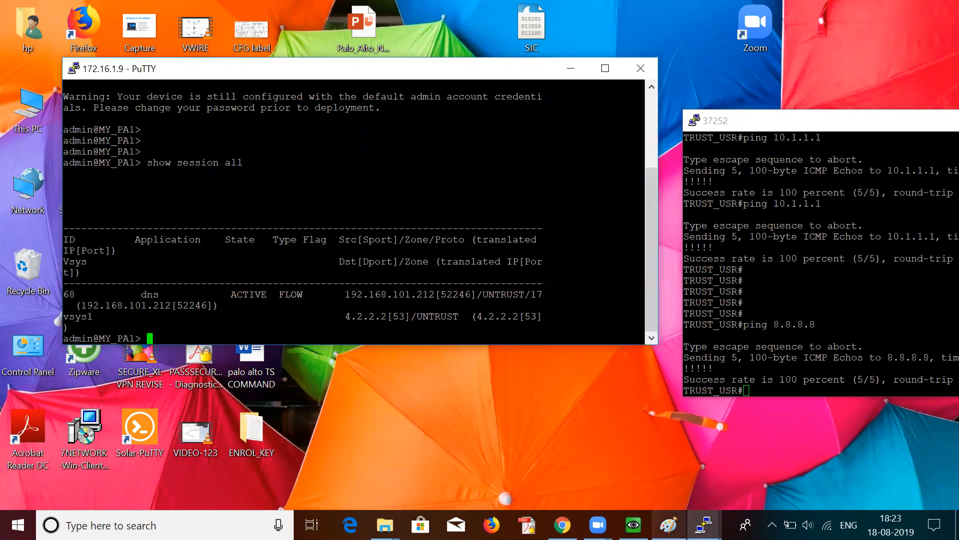
Re-run the ping to 8.8.8.8 on router 37252.
left_click(704, 525)
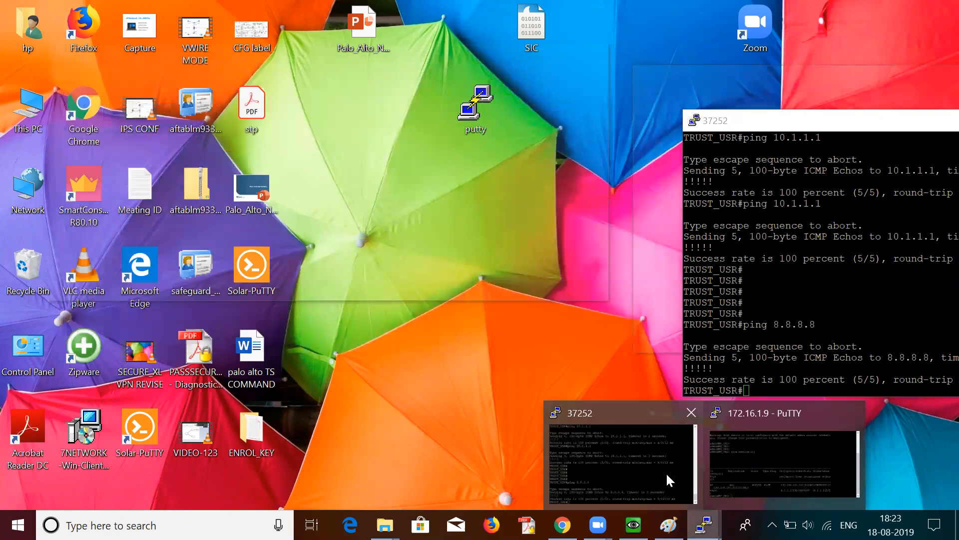
left_click(665, 472)
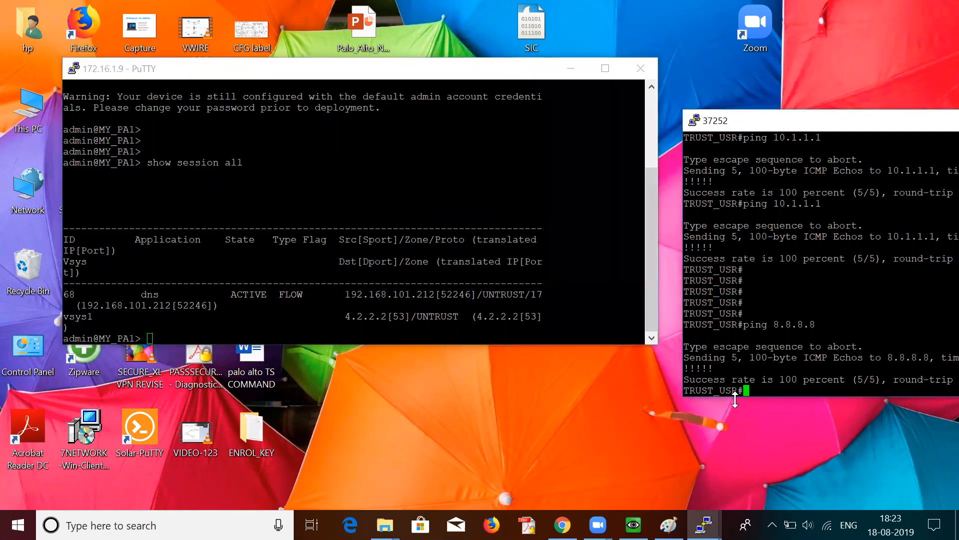
key("Up")
key("Return")
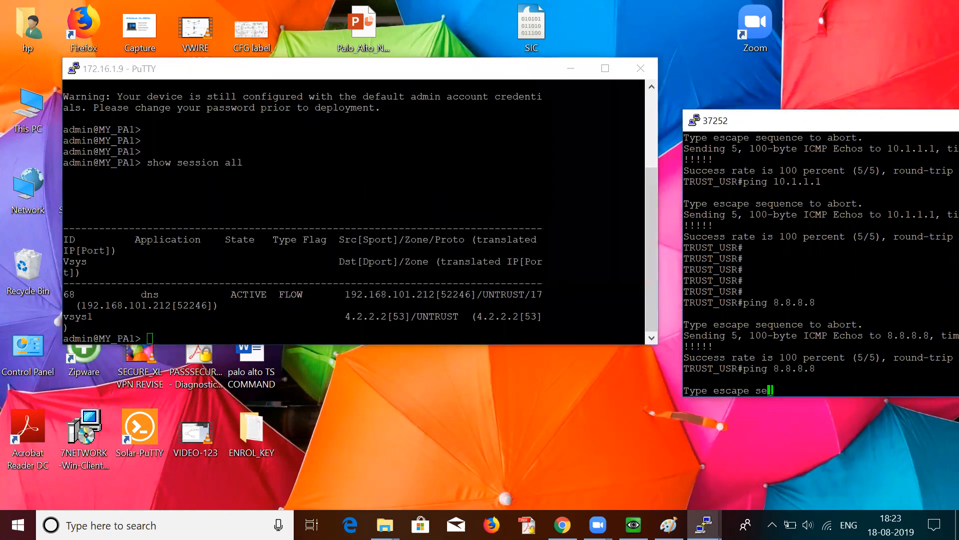
Re-list firewall sessions and highlight the ping row for session 72.
left_click(399, 328)
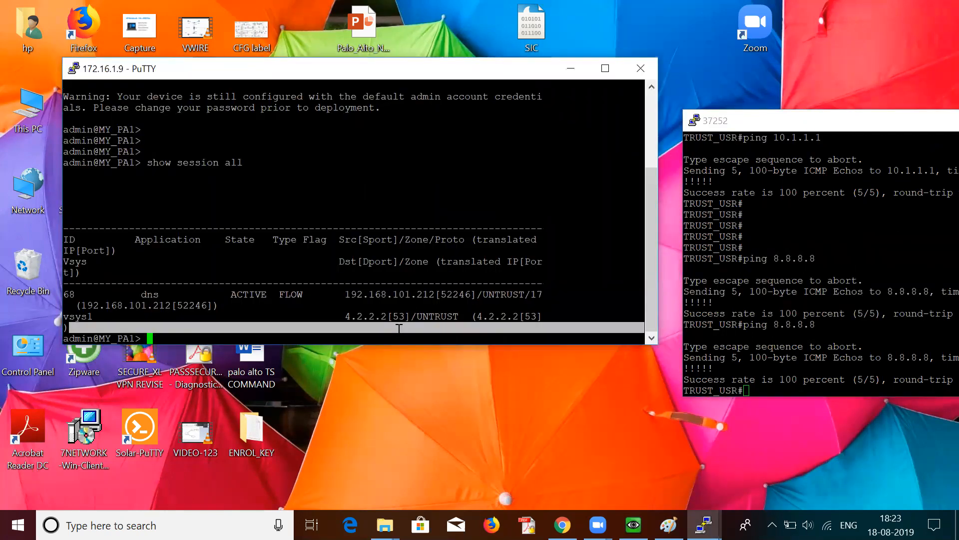
key("Up")
key("Return")
left_click_drag(134, 206, 176, 196)
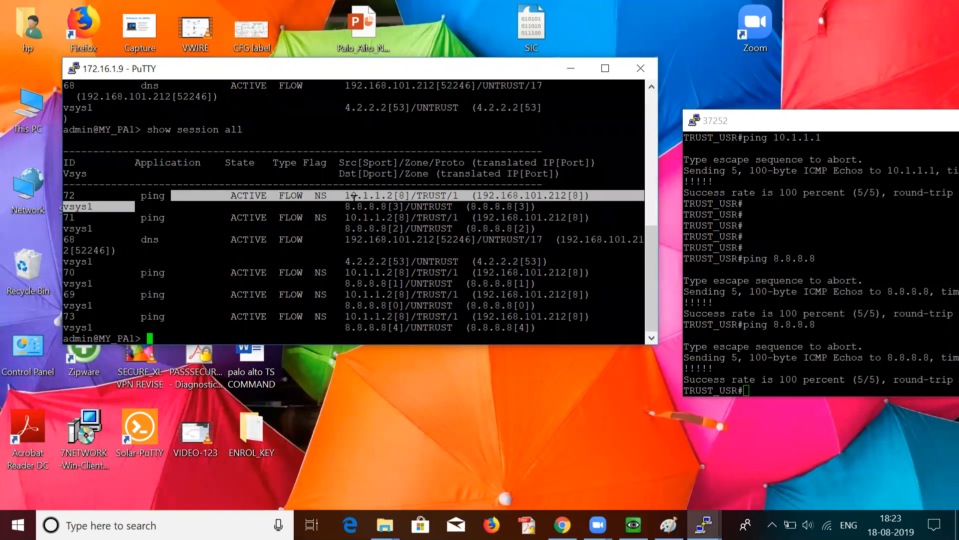
Run 'show session id 72' on the firewall.
type("show session id")
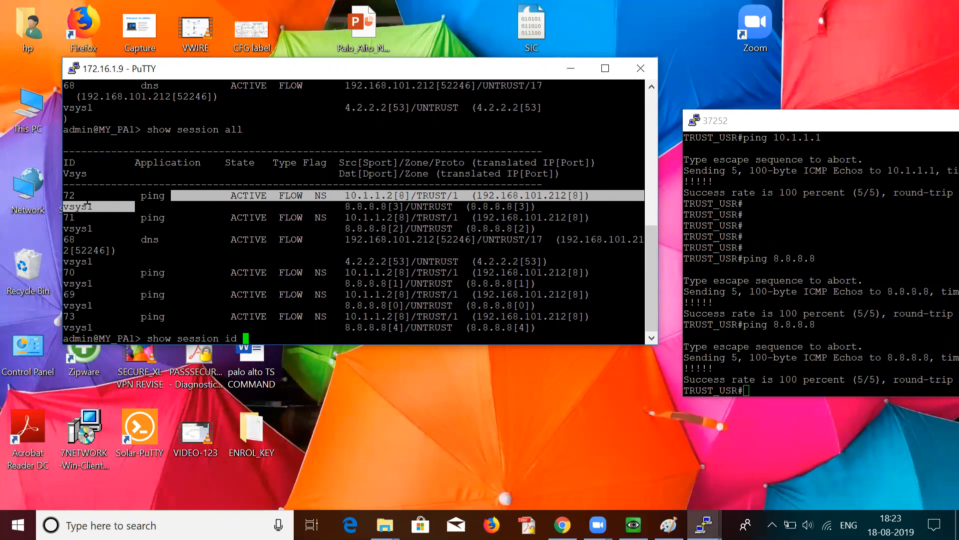
left_click_drag(87, 195, 76, 196)
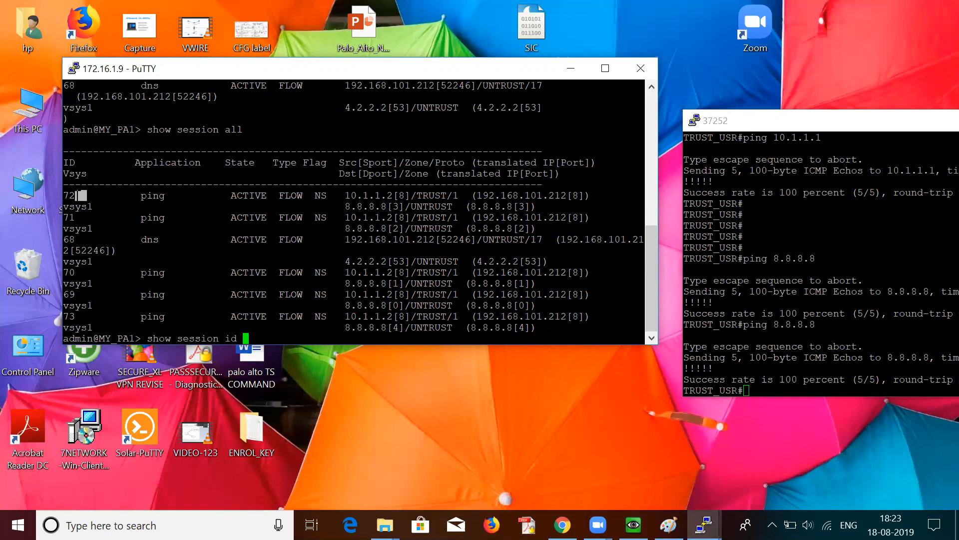
right_click(76, 195)
key("Return")
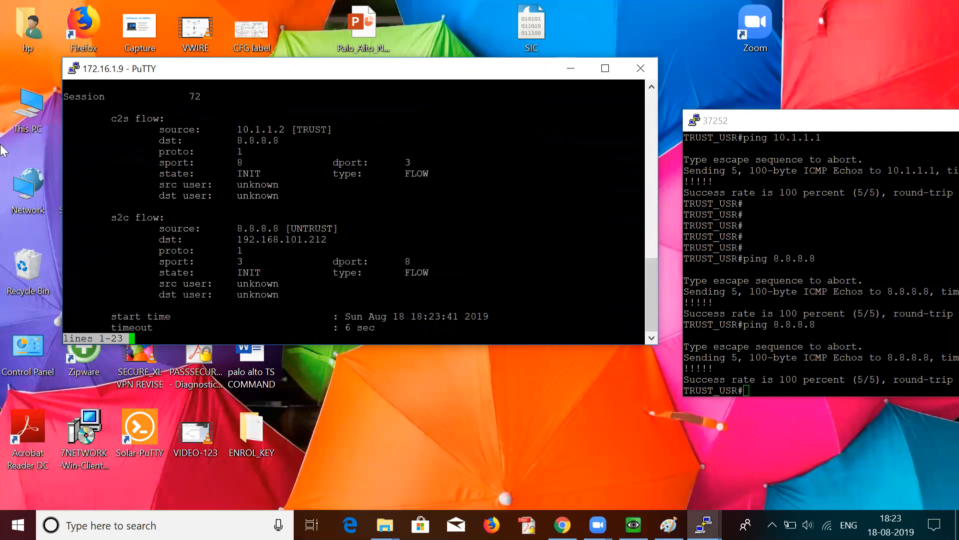
Highlight the c2s flow 10.1.1.2 to 8.8.8.8 and the s2c source 8.8.8.8.
left_click_drag(195, 129, 327, 130)
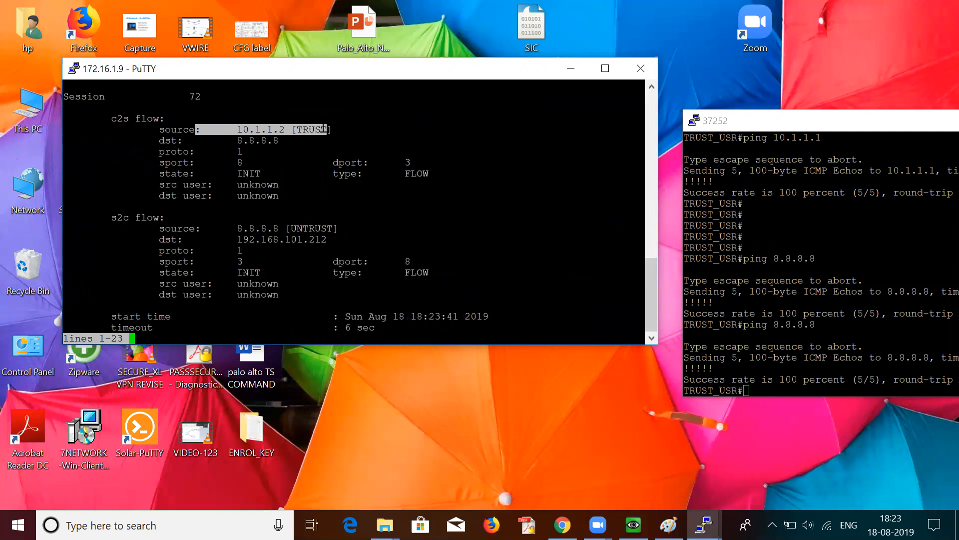
left_click_drag(207, 141, 289, 141)
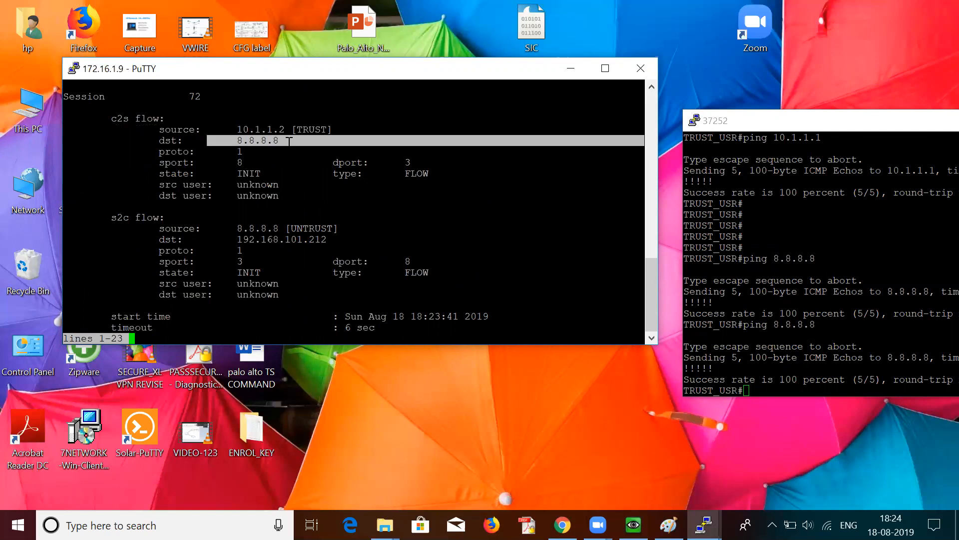
left_click_drag(93, 119, 162, 119)
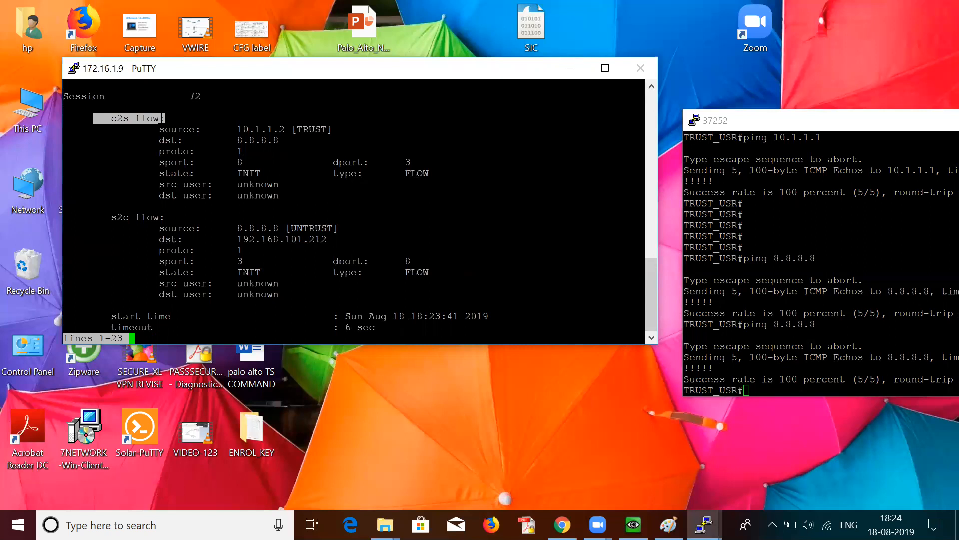
left_click_drag(163, 118, 166, 118)
left_click_drag(224, 129, 277, 141)
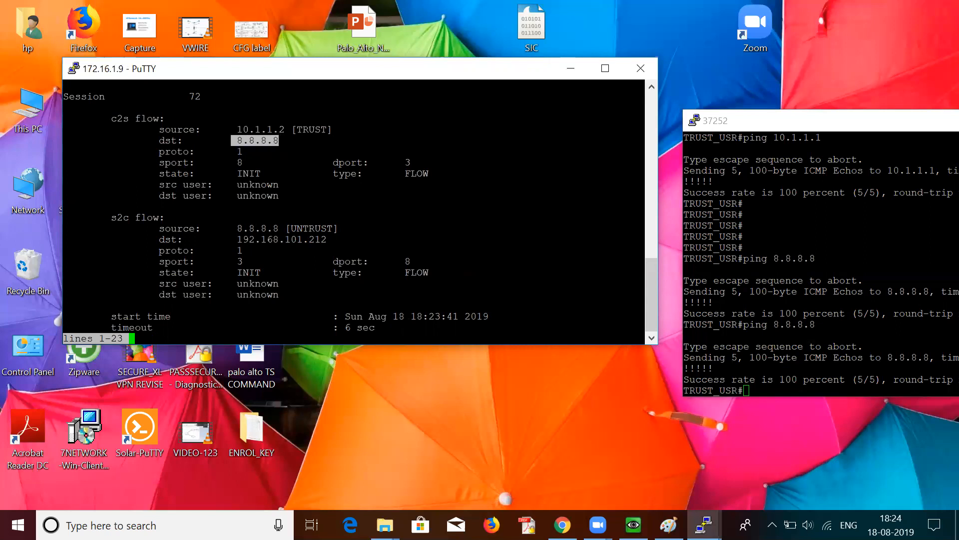
left_click_drag(106, 217, 165, 217)
left_click_drag(225, 229, 320, 228)
left_click_drag(221, 229, 327, 240)
left_click(317, 260)
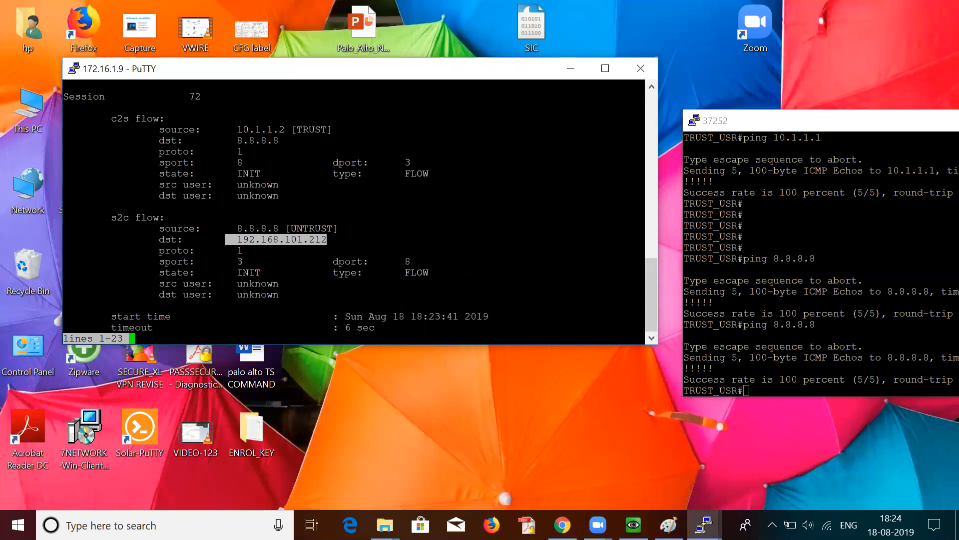
Page through session 72, highlighting nat-rule PAT_RULE1 and rule TRUST TO UNTRUST.
key("Return")
key("Return")
key("Return")
key("Return")
key("Return")
key("Return")
key("Return")
key("Return")
key("Return")
key("Return")
key("Return")
key("Return")
key("Return")
key("Return")
key("Return")
key("Return")
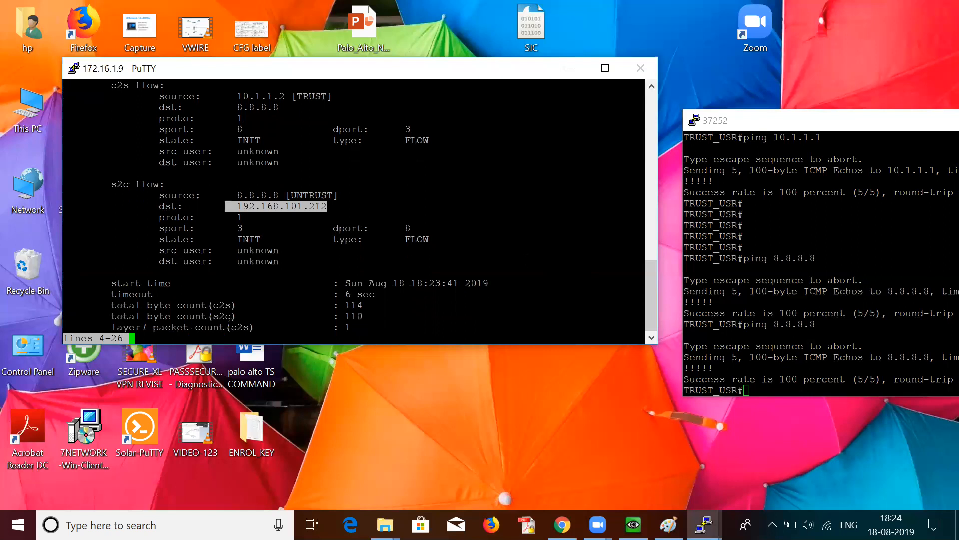
key("Return")
key("Return")
key("Return")
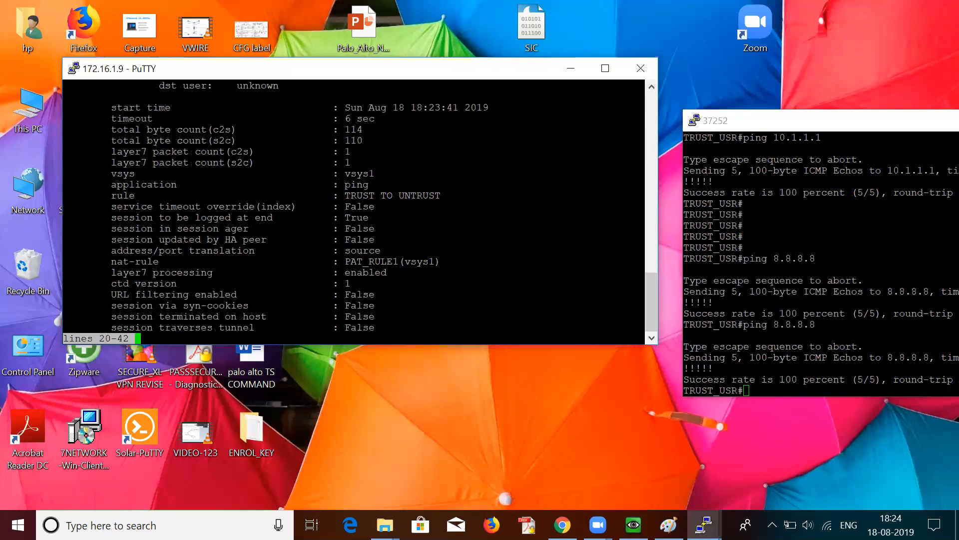
left_click_drag(87, 262, 441, 262)
left_click_drag(81, 195, 459, 195)
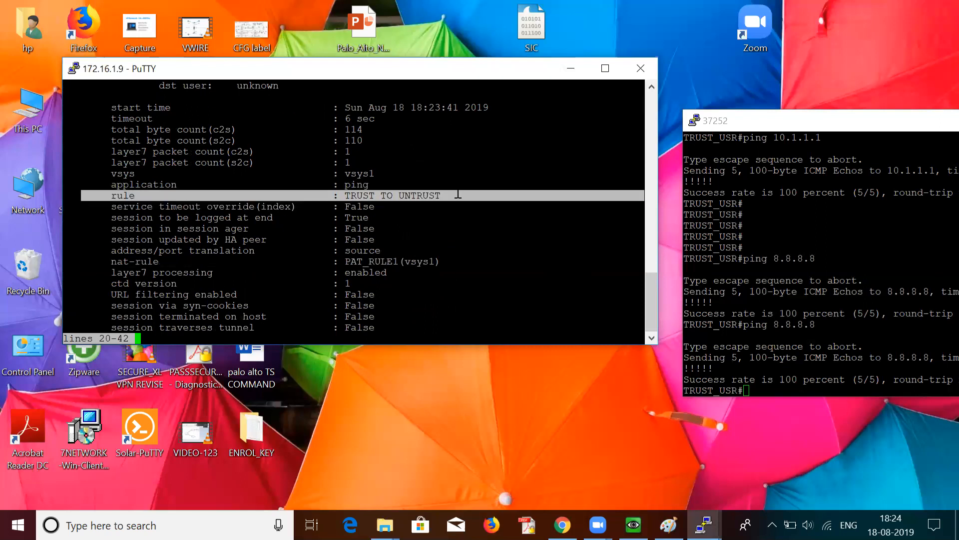
key("Return")
key("Return")
key("Return")
key("Return")
key("Return")
key("Return")
key("Return")
key("Return")
key("Return")
key("Return")
key("Return")
key("Return")
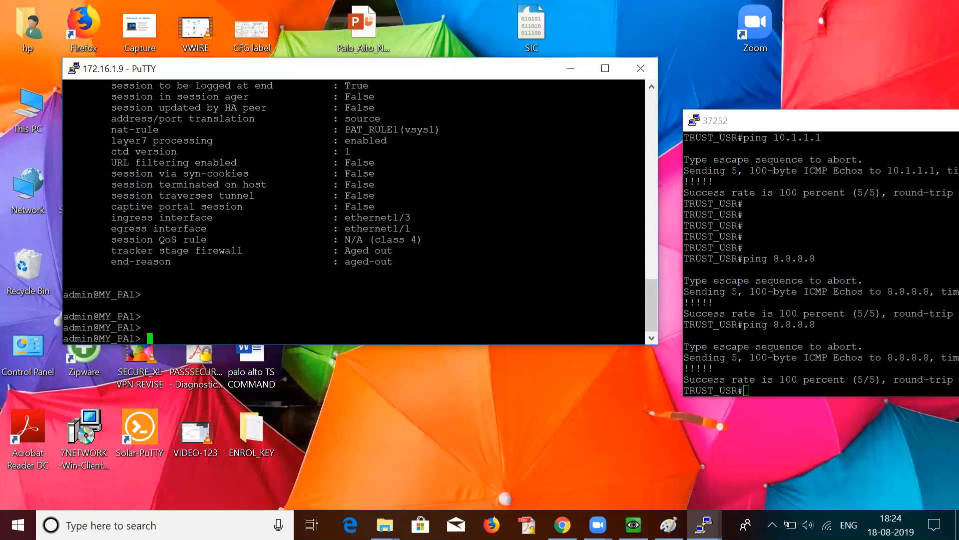
Highlight the ethernet1/3 ingress and ethernet1/1 egress interfaces, then minimize PuTTY.
left_click_drag(87, 195, 421, 195)
left_click_drag(334, 207, 387, 206)
left_click_drag(114, 196, 448, 207)
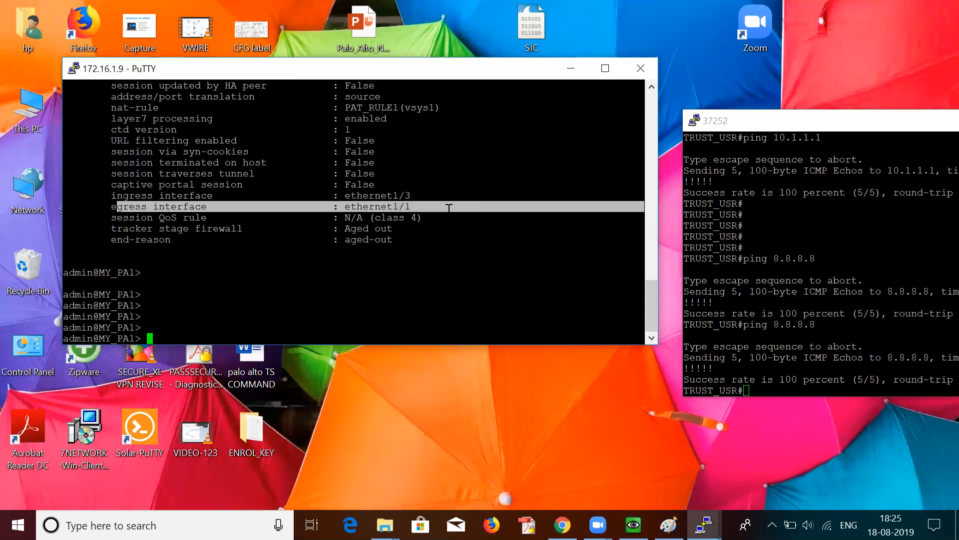
left_click(565, 63)
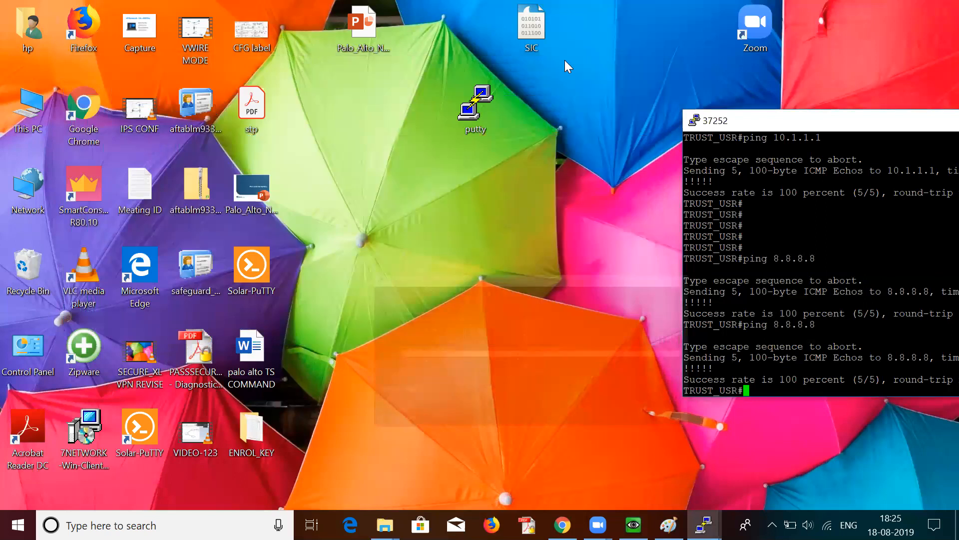
Return to the EVE-NG topology showing the PaloAlto firewall linked to INTERNET, MGMT, DMZ router and switch.
left_click(562, 525)
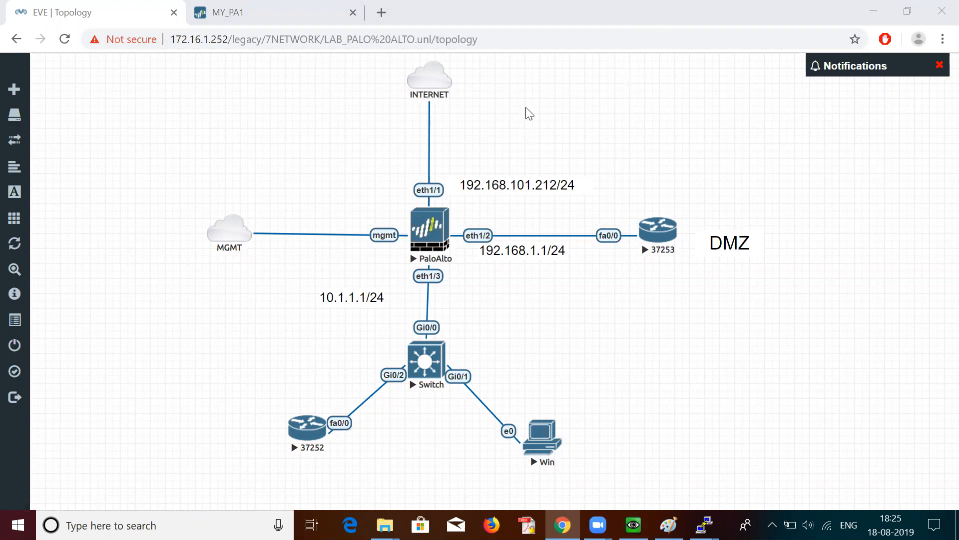
left_click(513, 89)
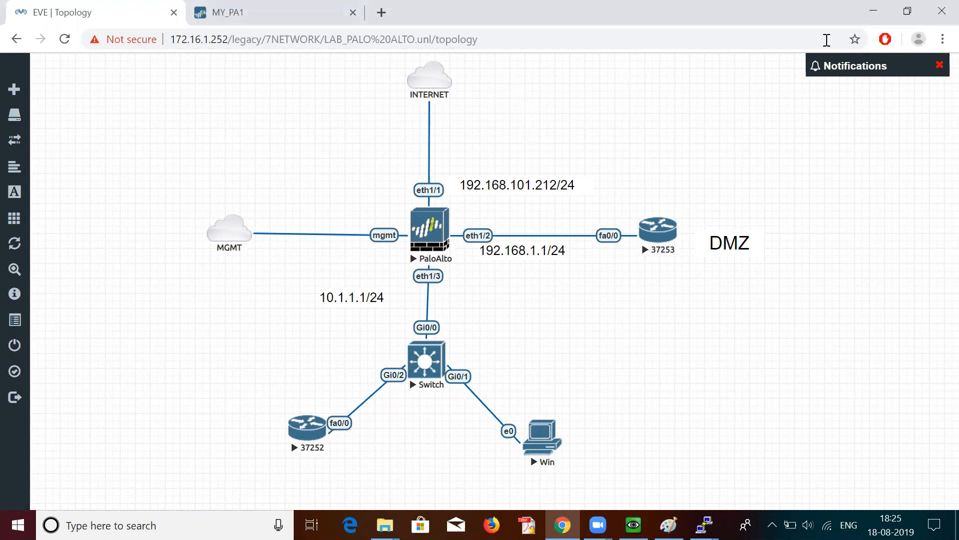
left_click(775, 50)
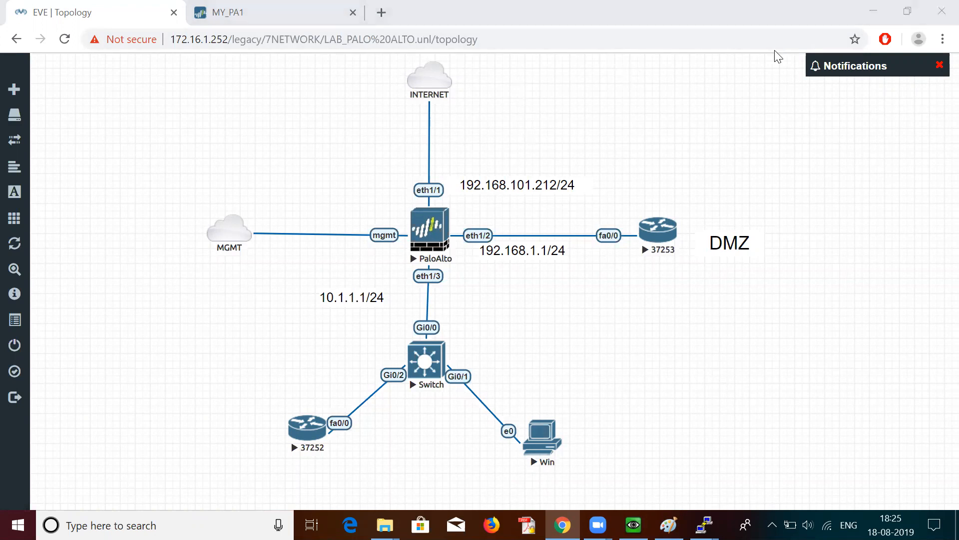